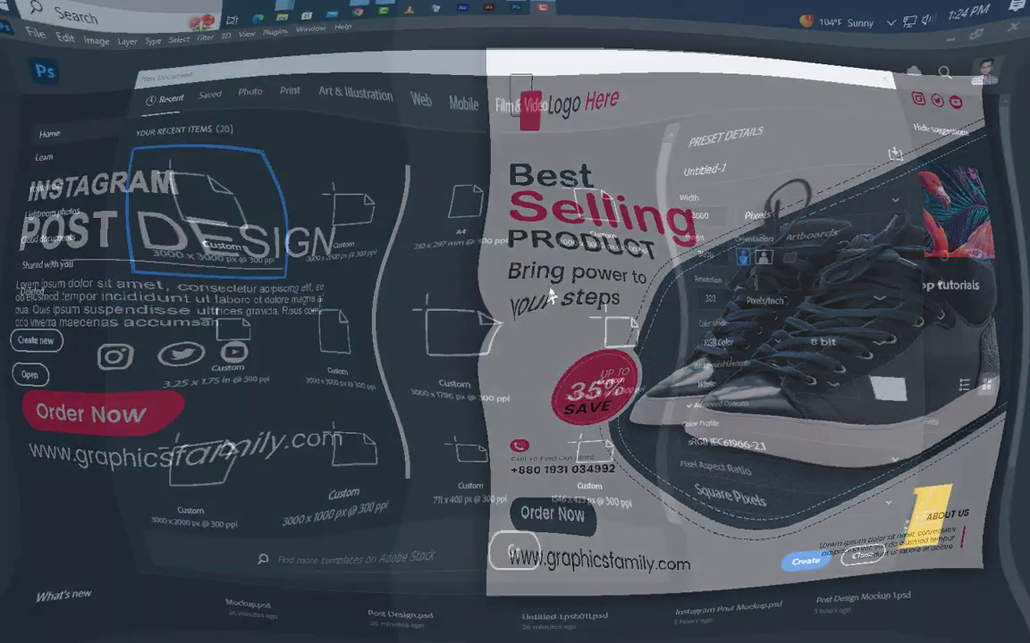
Step: Create a new 3000 × 3000 px, 300 ppi document named 'Instagram Post Design'
{"action": "key", "text": "ctrl+a"}
{"action": "type", "text": "Inst"}
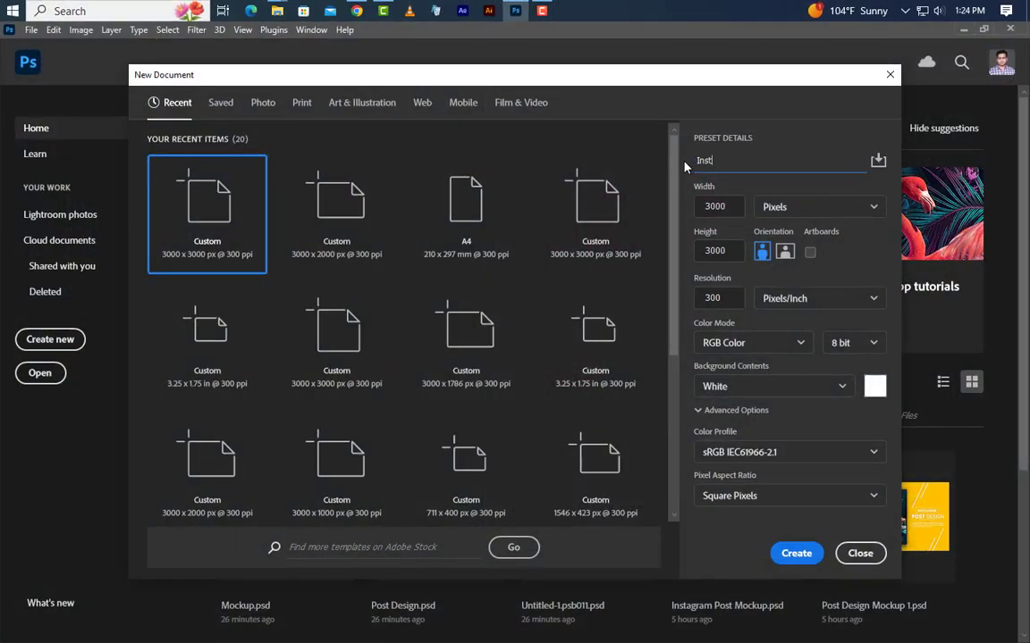
{"action": "type", "text": "agram Post Design"}
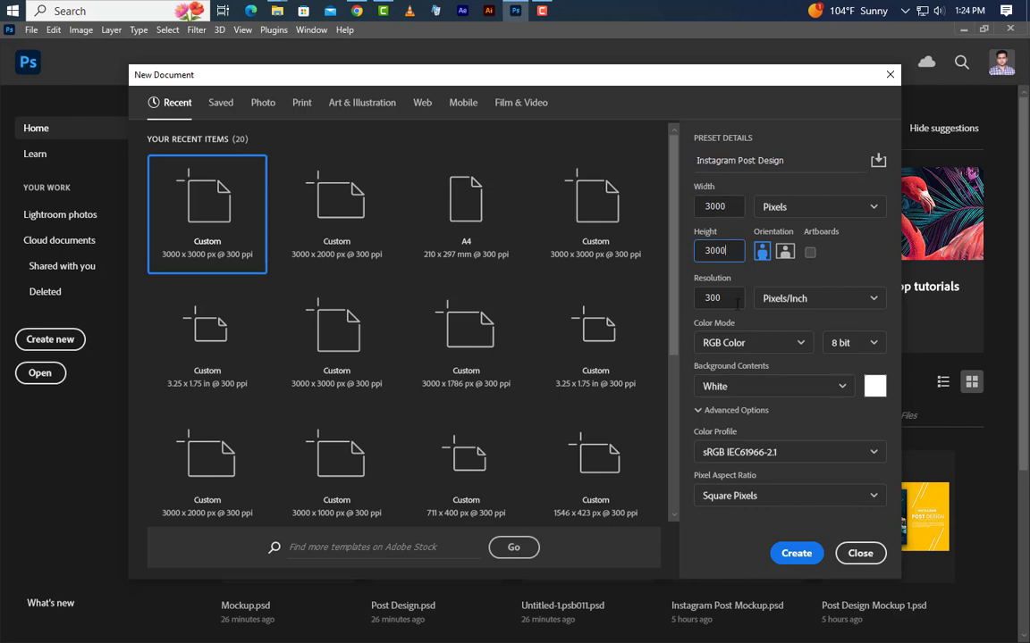
{"action": "left_click", "coordinate": [790, 554]}
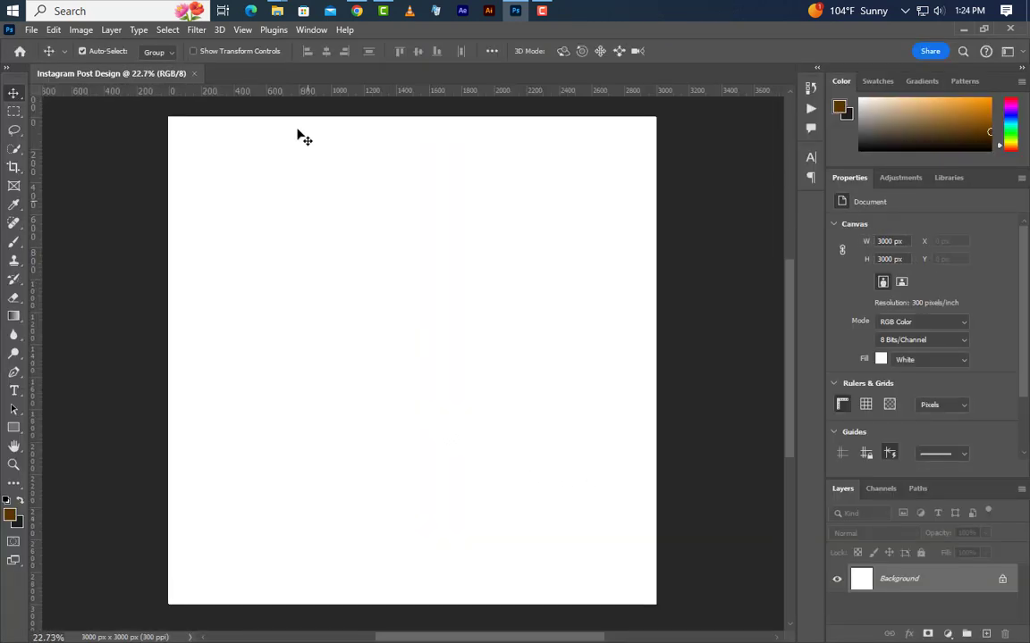
Step: Add 125 px margin guides with New Guide Layout, then drag Shoes copy.png onto the canvas
{"action": "left_click", "coordinate": [244, 32]}
{"action": "mouse_move", "coordinate": [268, 405]}
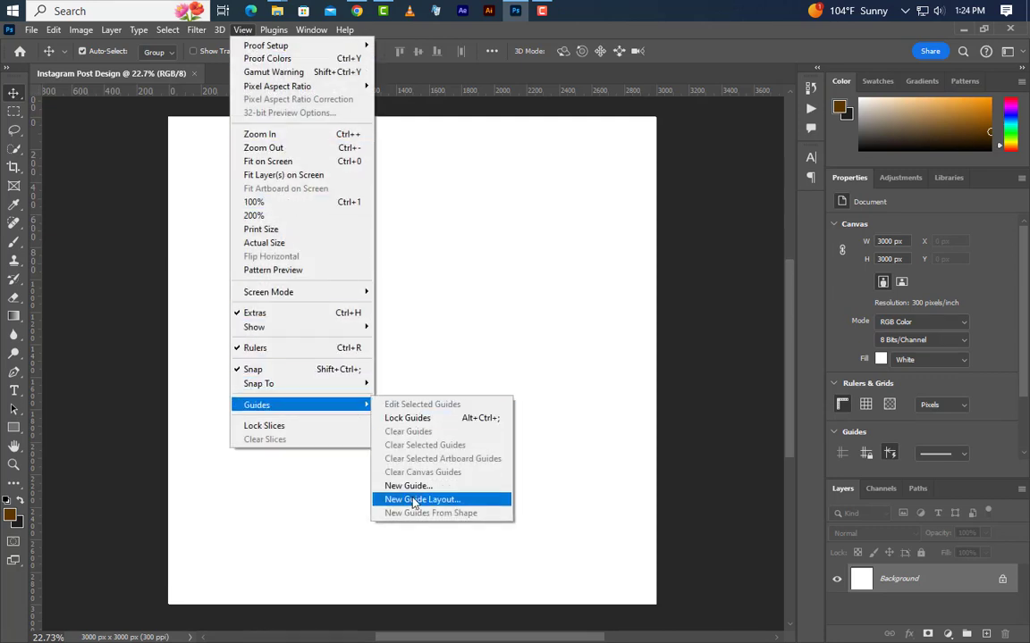
{"action": "left_click", "coordinate": [420, 500]}
{"action": "left_click", "coordinate": [706, 433]}
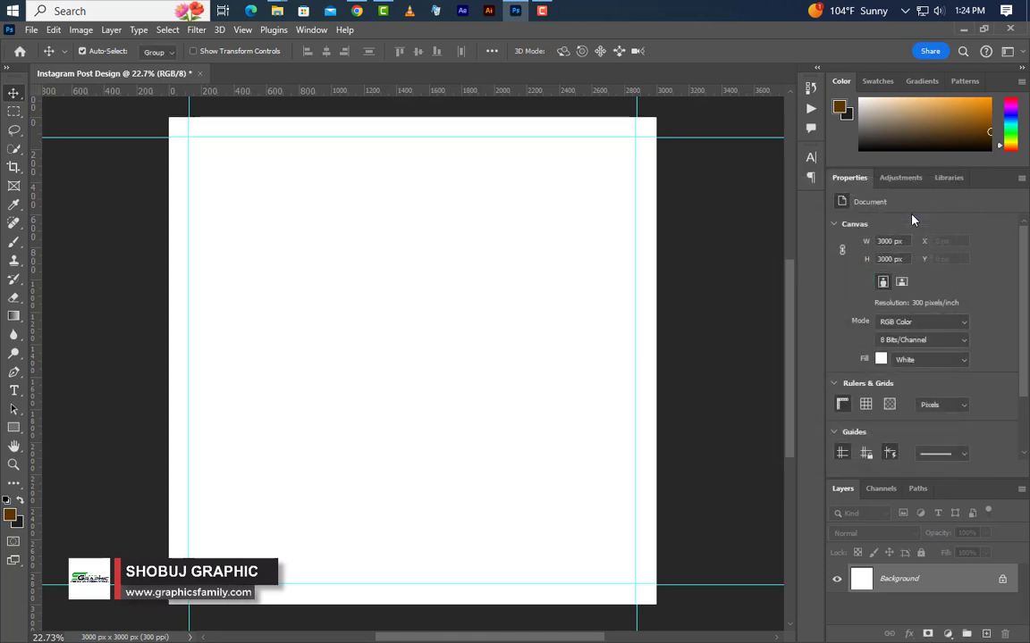
{"action": "left_click", "coordinate": [963, 29]}
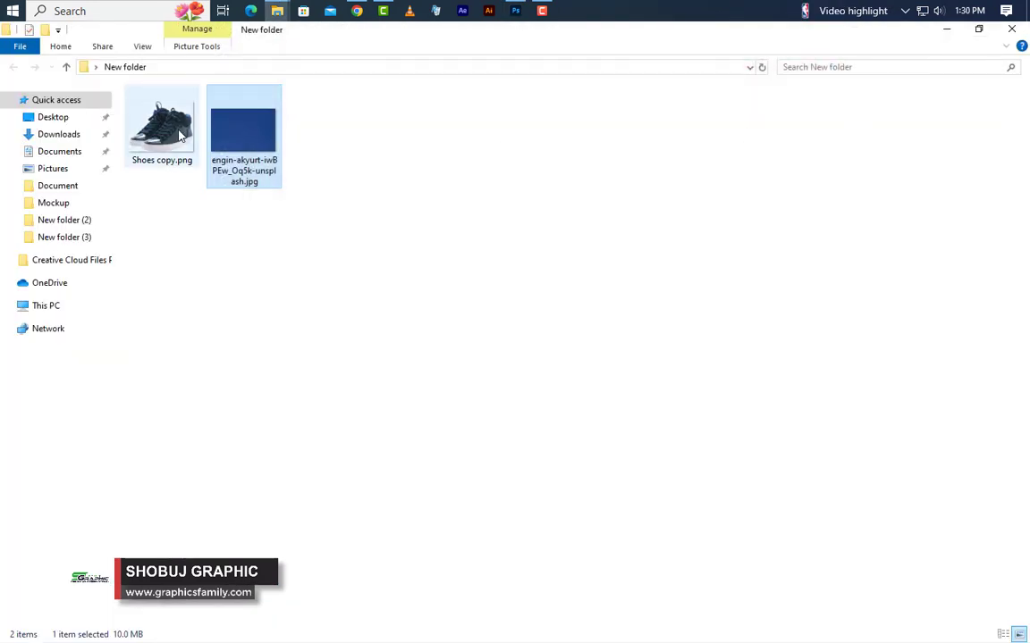
{"action": "mouse_move", "coordinate": [162, 130]}
{"action": "left_mouse_down"}
{"action": "mouse_move", "coordinate": [450, 30]}
{"action": "mouse_move", "coordinate": [528, 406]}
{"action": "mouse_move", "coordinate": [571, 412]}
{"action": "left_mouse_up"}
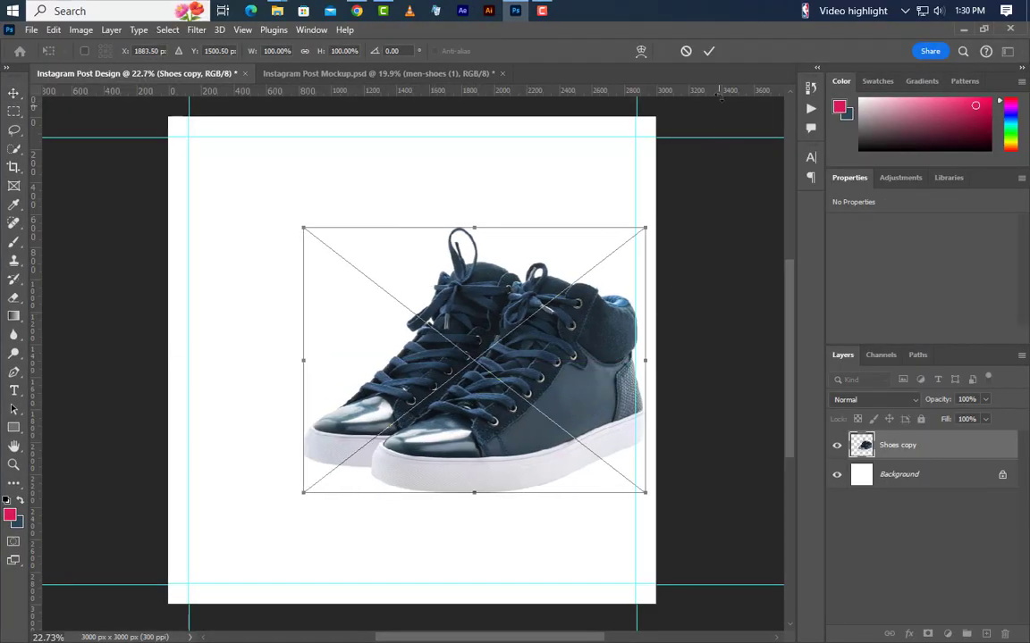
Step: Commit the sneaker and give it a black Multiply drop shadow, 50% opacity, distance 50
{"action": "left_click", "coordinate": [709, 51]}
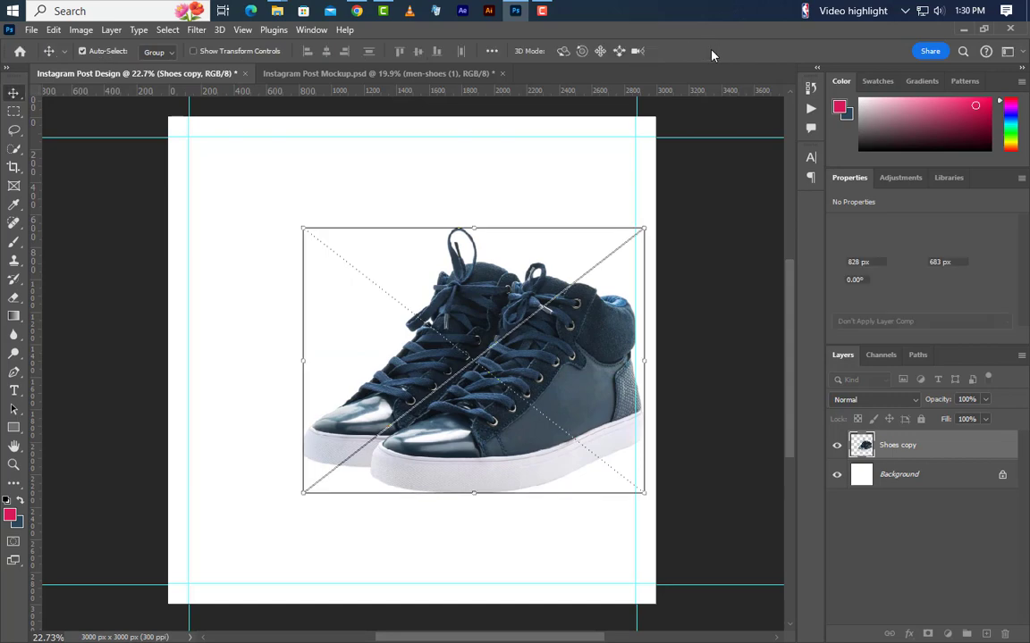
{"action": "right_click", "coordinate": [982, 455]}
{"action": "left_click", "coordinate": [898, 50]}
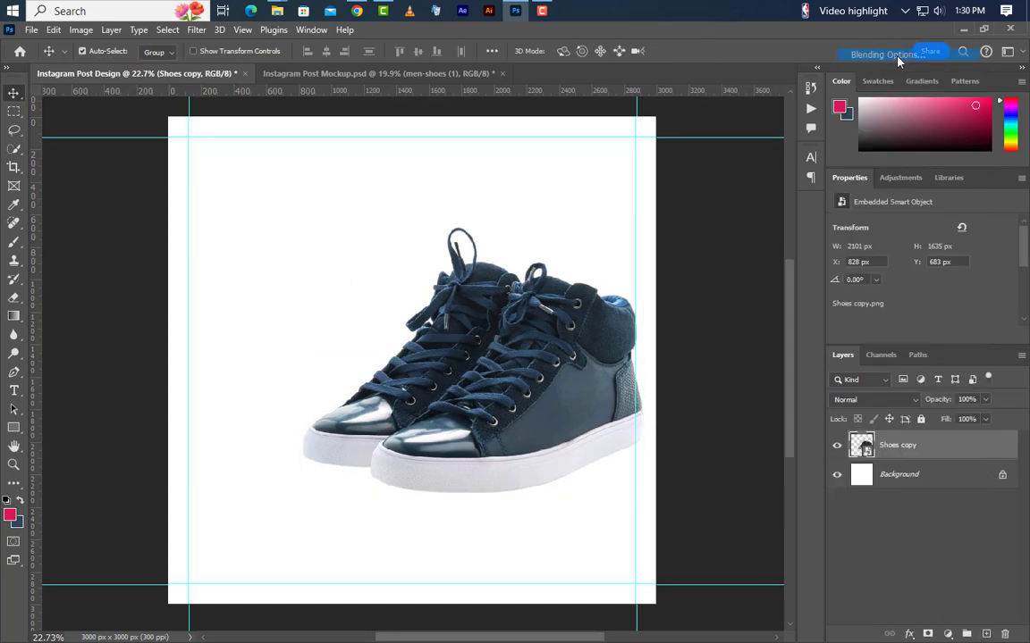
{"action": "left_click", "coordinate": [519, 494]}
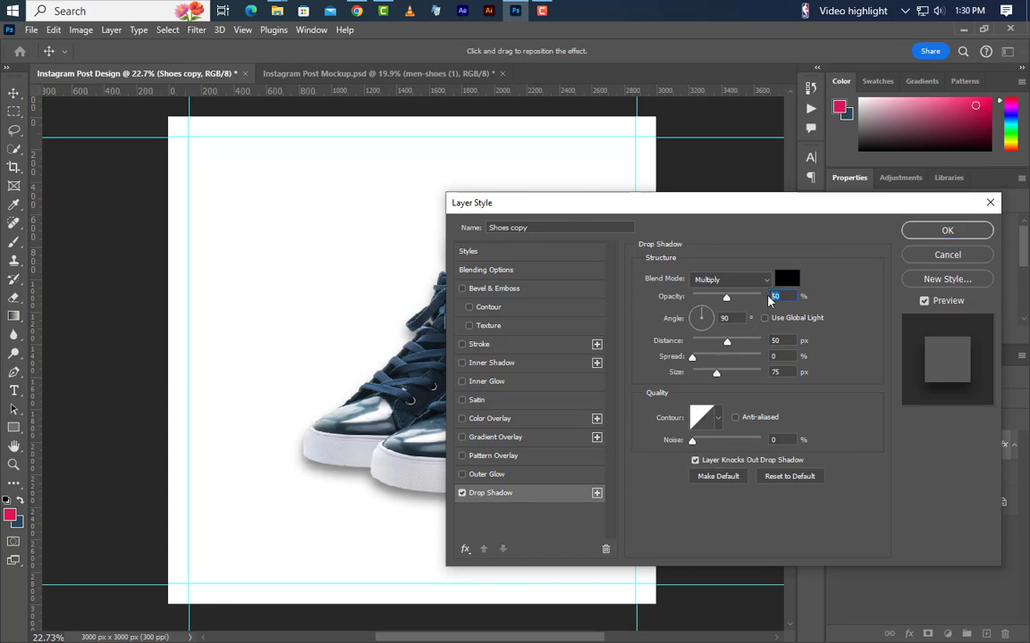
{"action": "double_click", "coordinate": [774, 339]}
{"action": "left_click", "coordinate": [740, 282]}
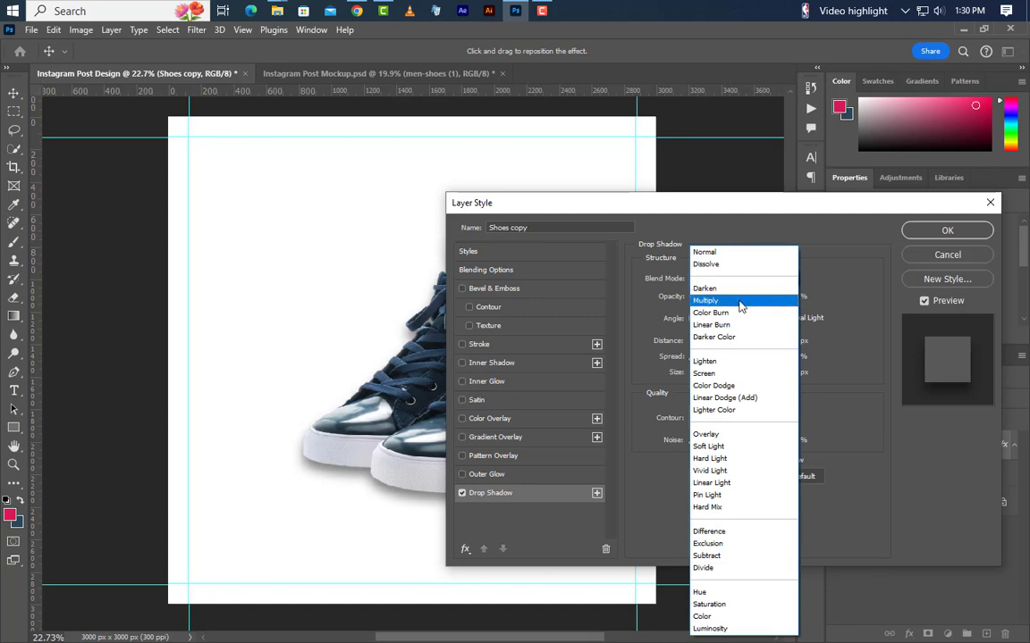
{"action": "left_click", "coordinate": [740, 300]}
{"action": "left_click", "coordinate": [783, 279]}
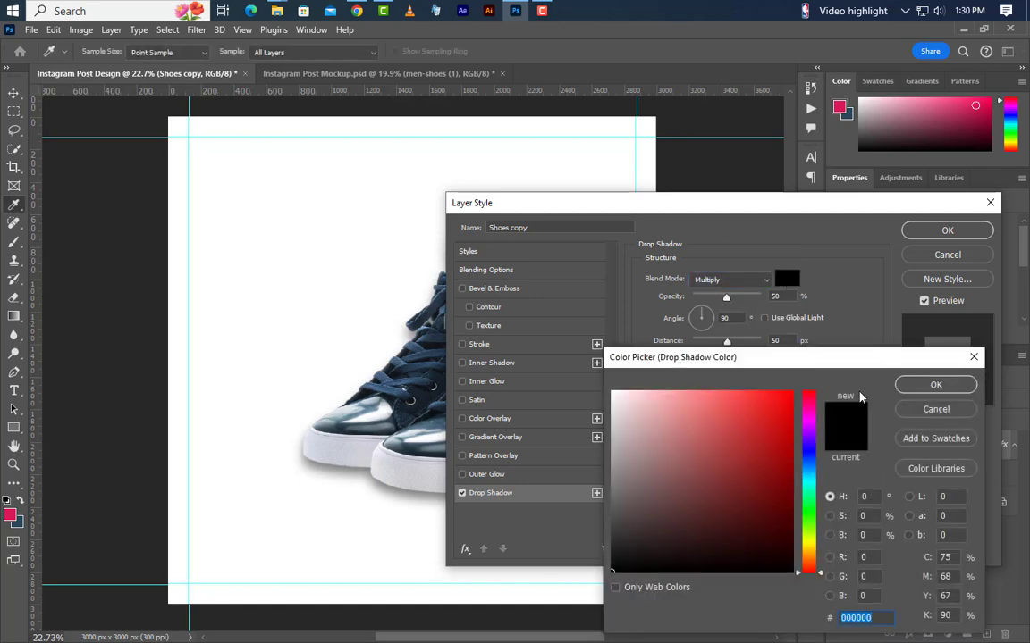
{"action": "left_click", "coordinate": [950, 385]}
{"action": "left_click", "coordinate": [914, 234]}
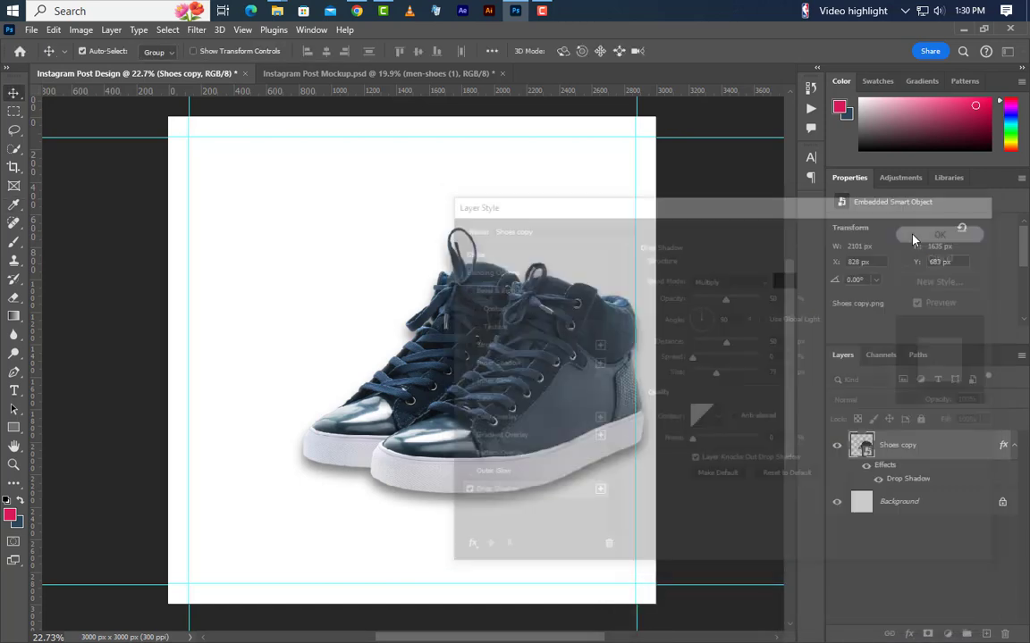
{"action": "left_click", "coordinate": [13, 427]}
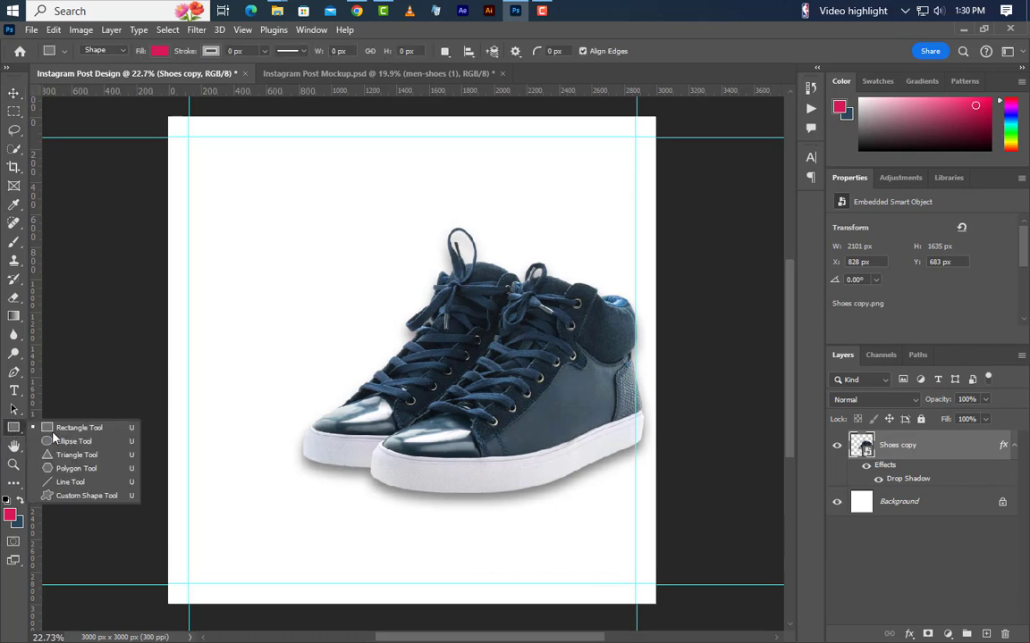
Step: Draw a rectangle and size it to 4200 × 1550 px
{"action": "left_click", "coordinate": [62, 427]}
{"action": "left_click_drag", "start_coordinate": [242, 239], "coordinate": [747, 459]}
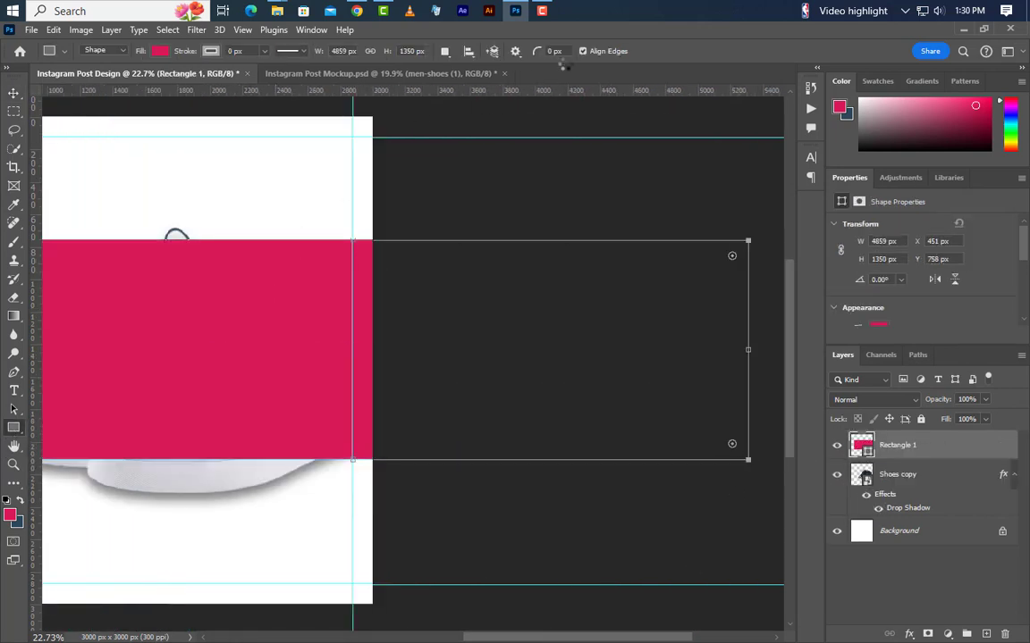
{"action": "left_click", "coordinate": [889, 240]}
{"action": "type", "text": "4200"}
{"action": "key", "text": "Return"}
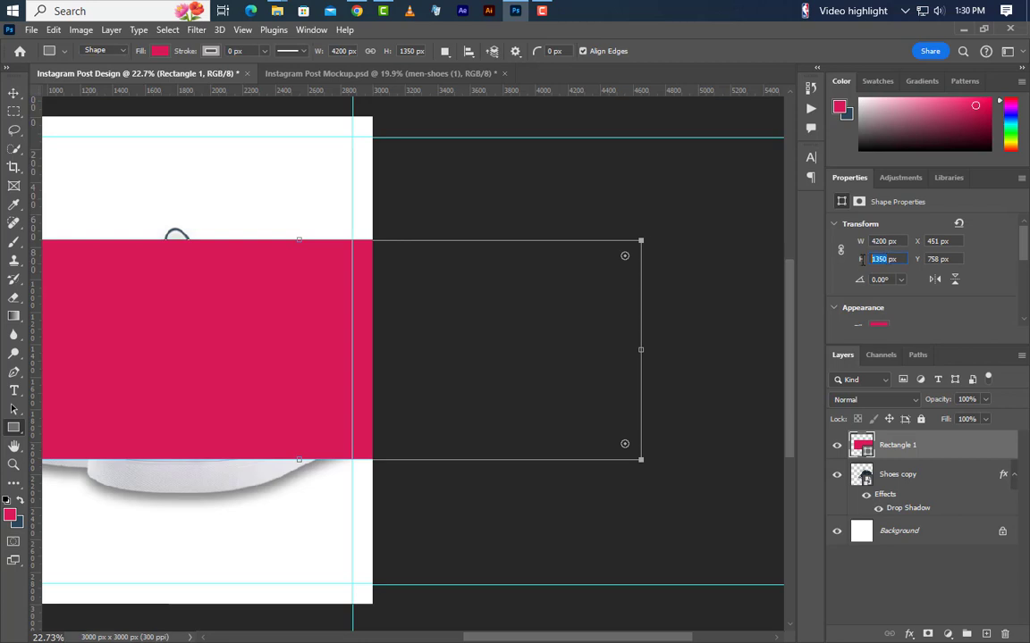
{"action": "type", "text": "5"}
{"action": "key", "text": "Return"}
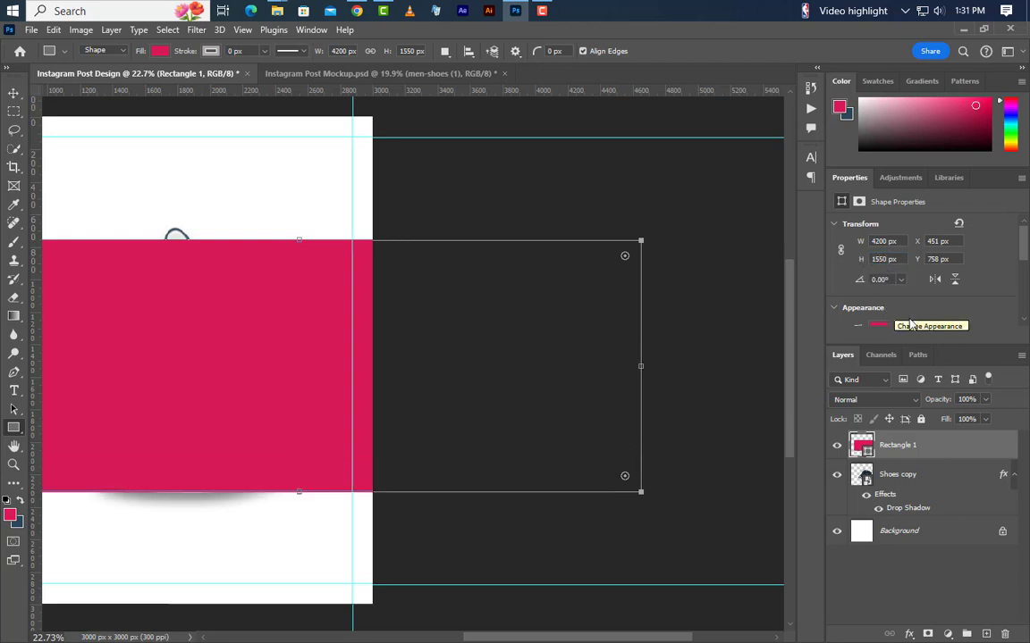
Step: Round the rectangle's corners fully into a 775 px pill and move its layer below Shoes copy
{"action": "scroll", "coordinate": [911, 300], "scroll_direction": "down", "scroll_amount": 2}
{"action": "scroll", "coordinate": [894, 286], "scroll_direction": "down", "scroll_amount": 2}
{"action": "scroll", "coordinate": [871, 277], "scroll_direction": "down", "scroll_amount": 1}
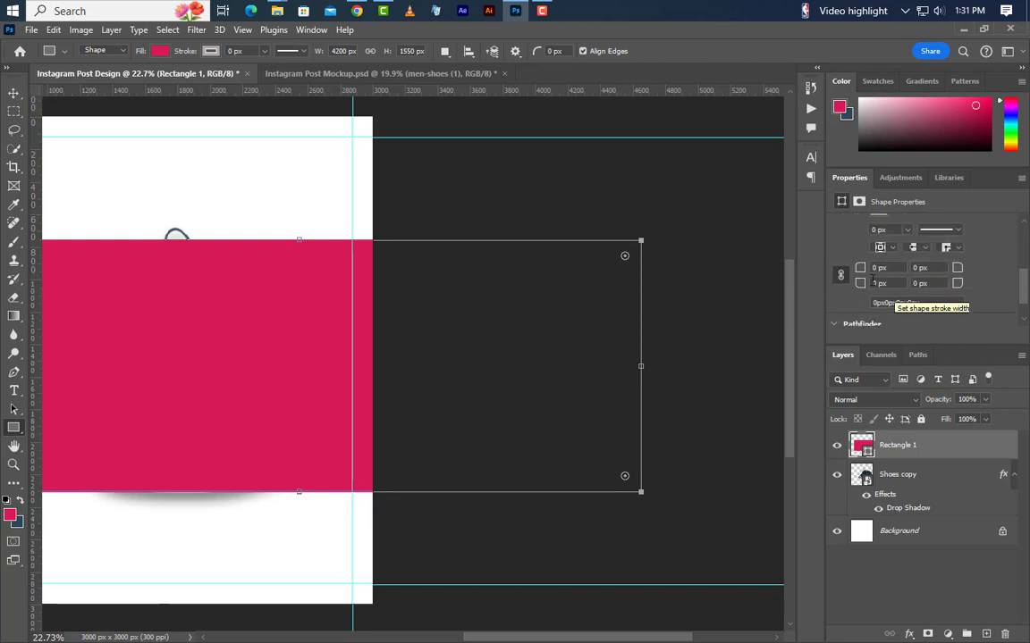
{"action": "left_click_drag", "start_coordinate": [859, 269], "coordinate": [995, 285]}
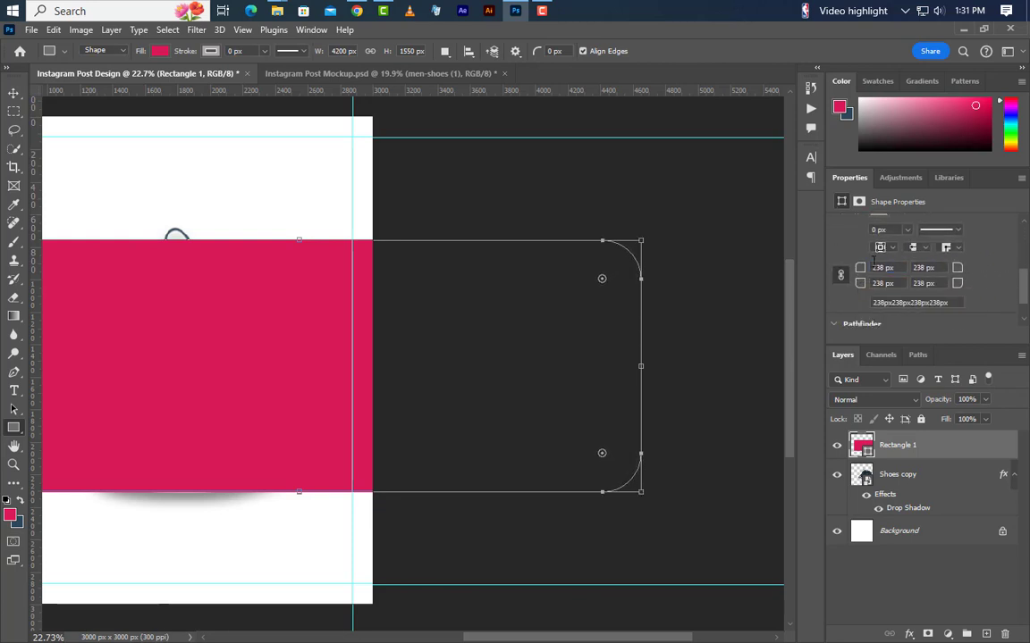
{"action": "left_click_drag", "start_coordinate": [858, 266], "coordinate": [1025, 283]}
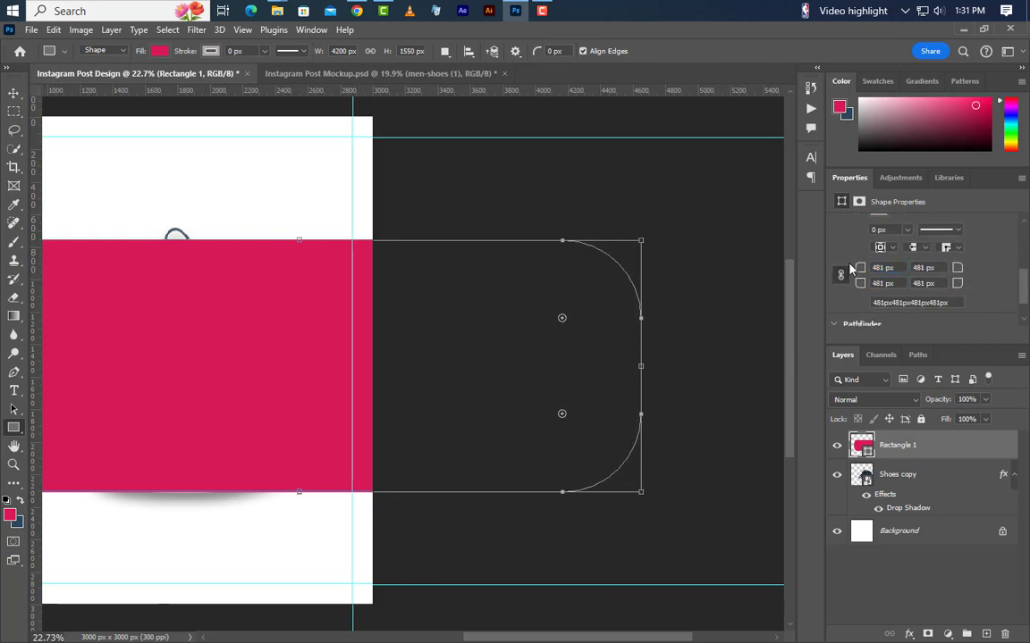
{"action": "left_click_drag", "start_coordinate": [858, 266], "coordinate": [1025, 292]}
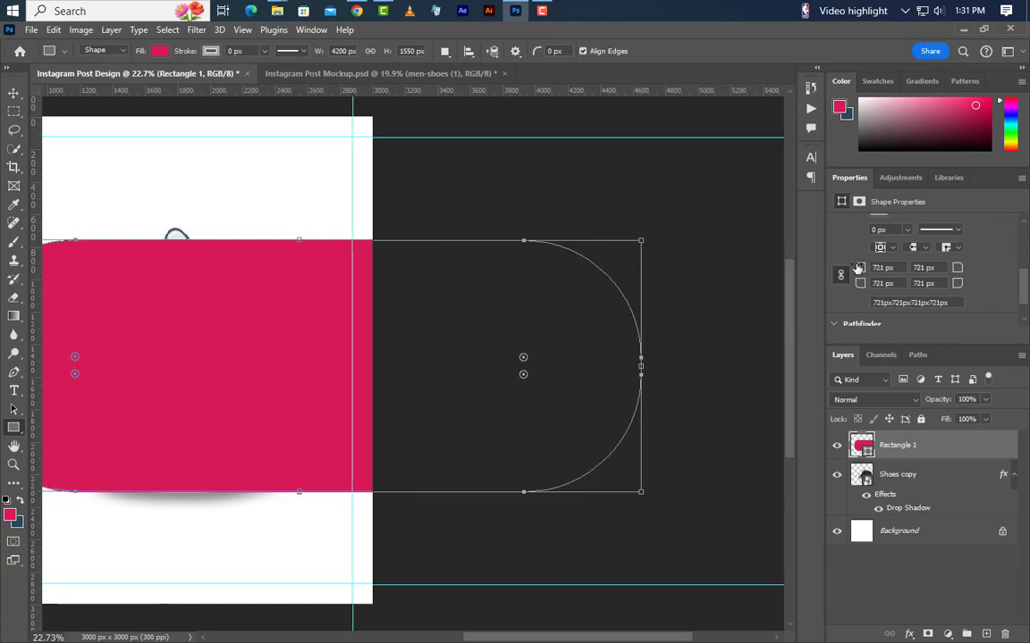
{"action": "left_click_drag", "start_coordinate": [858, 269], "coordinate": [1025, 283]}
{"action": "key", "text": "ctrl+minus"}
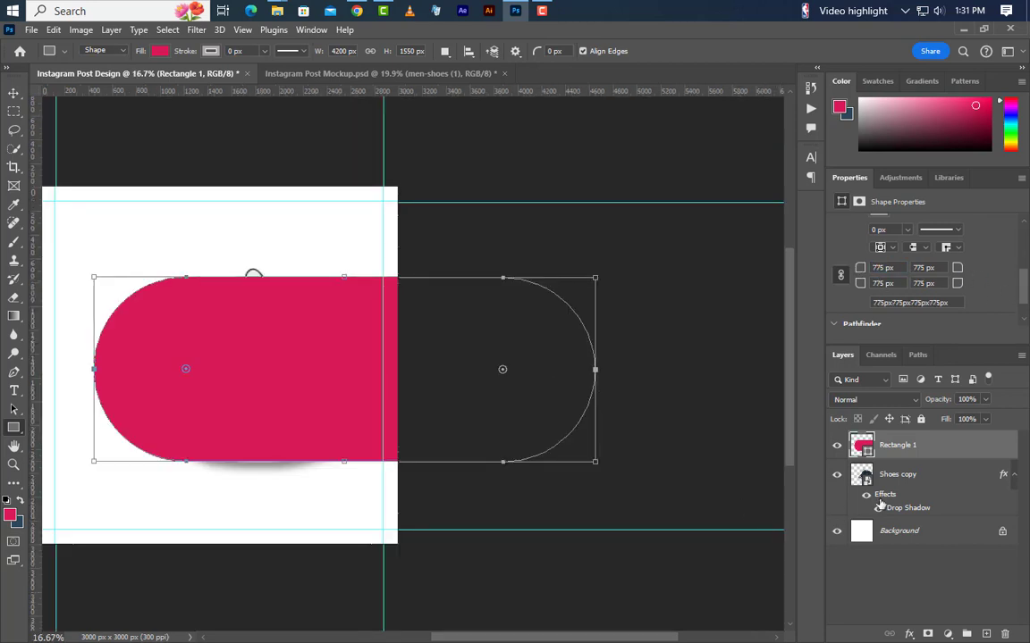
{"action": "left_click_drag", "start_coordinate": [958, 447], "coordinate": [953, 516]}
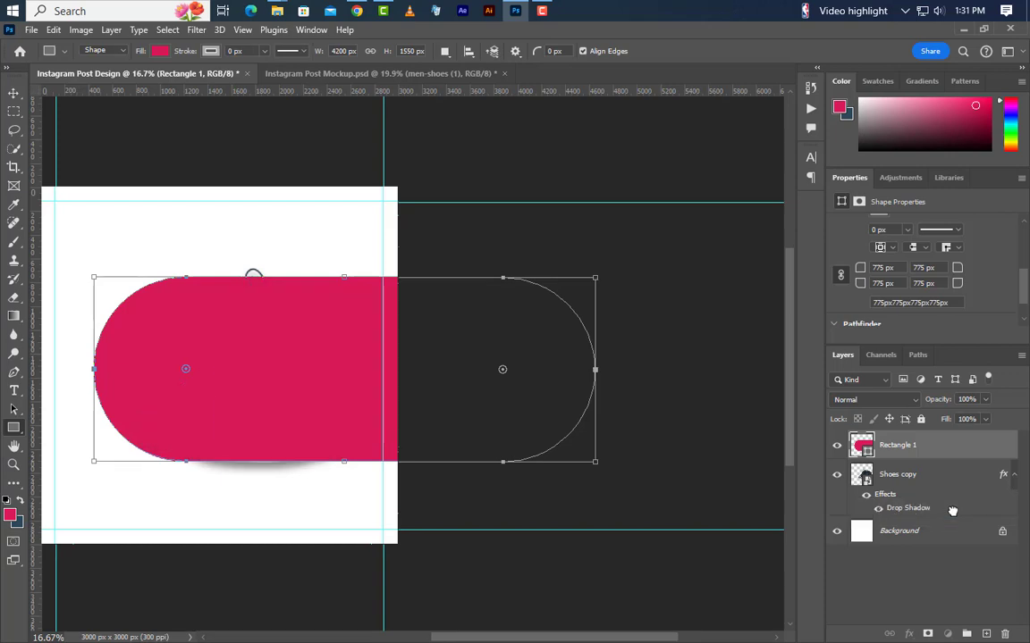
Step: Rotate the pink pill about 25° and nudge it slightly right and down behind the sneaker
{"action": "right_click", "coordinate": [503, 370]}
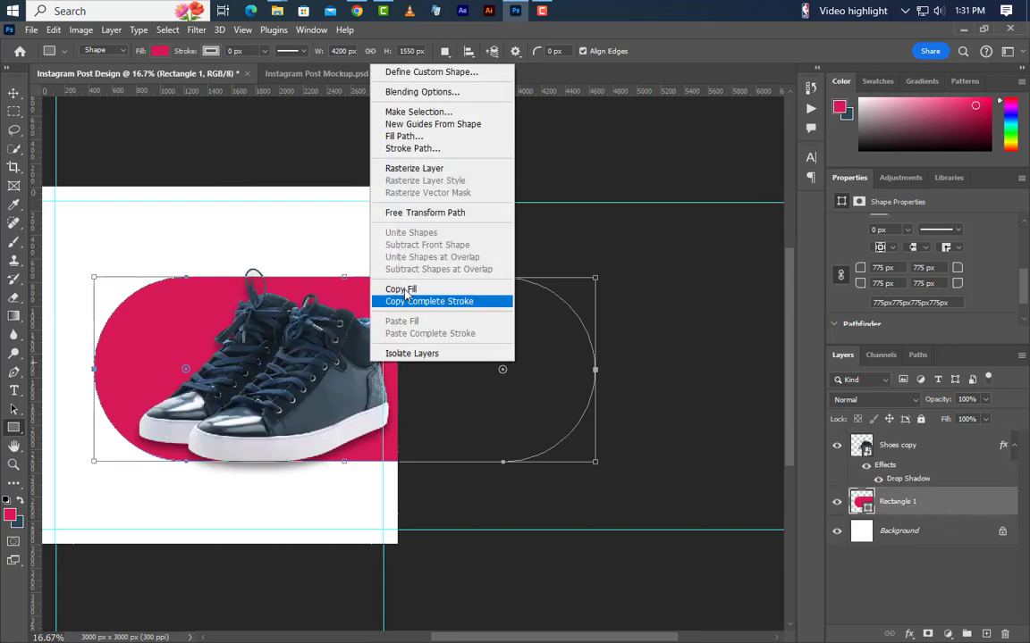
{"action": "left_click", "coordinate": [423, 217]}
{"action": "left_click_drag", "start_coordinate": [637, 434], "coordinate": [617, 301]}
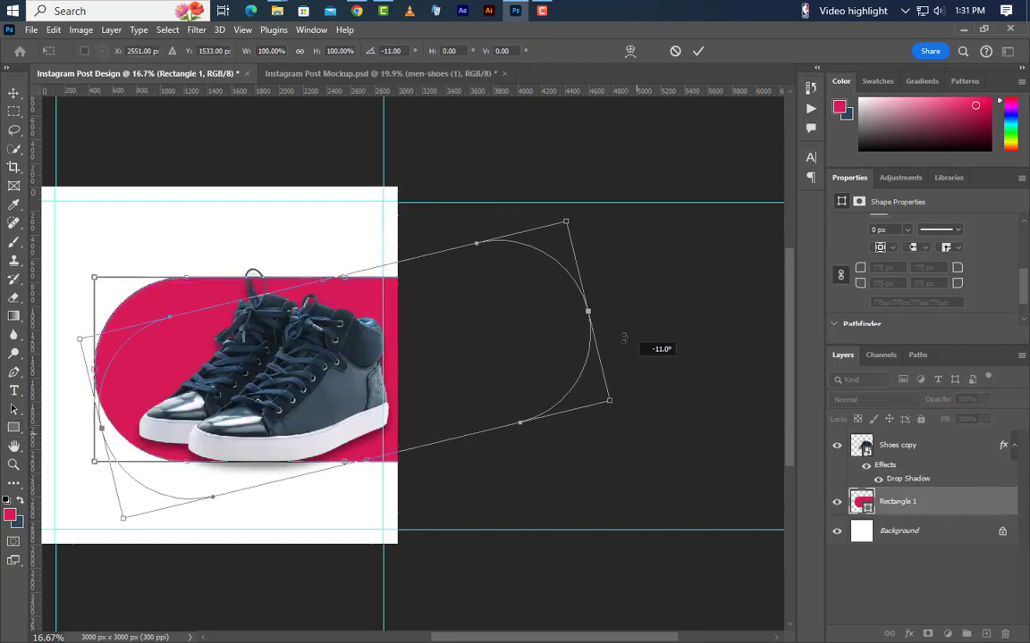
{"action": "left_click_drag", "start_coordinate": [296, 366], "coordinate": [301, 348]}
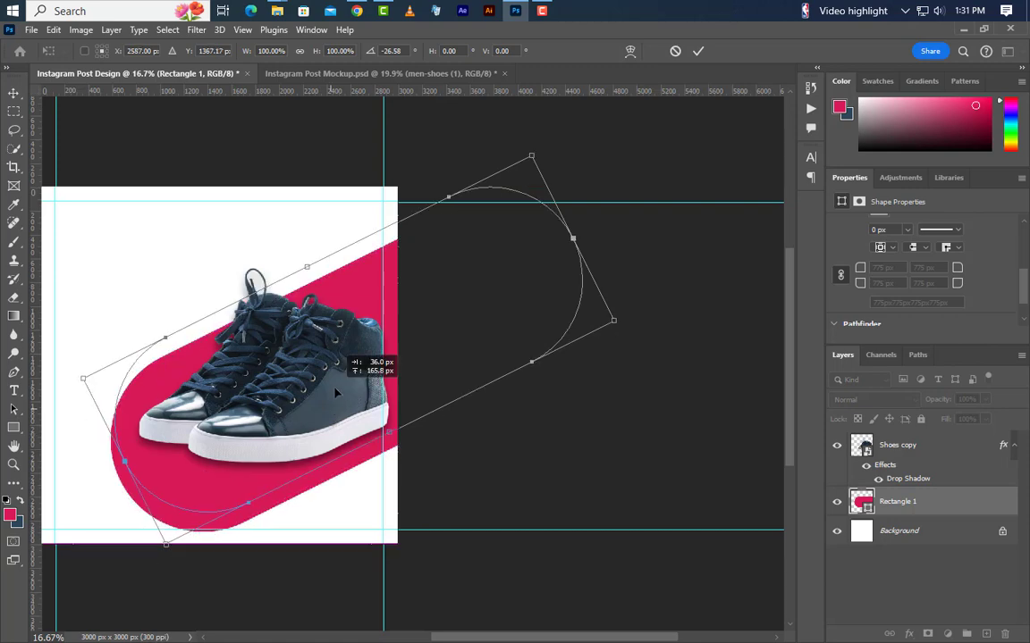
{"action": "scroll", "coordinate": [115, 490], "scroll_direction": "up", "scroll_amount": 3}
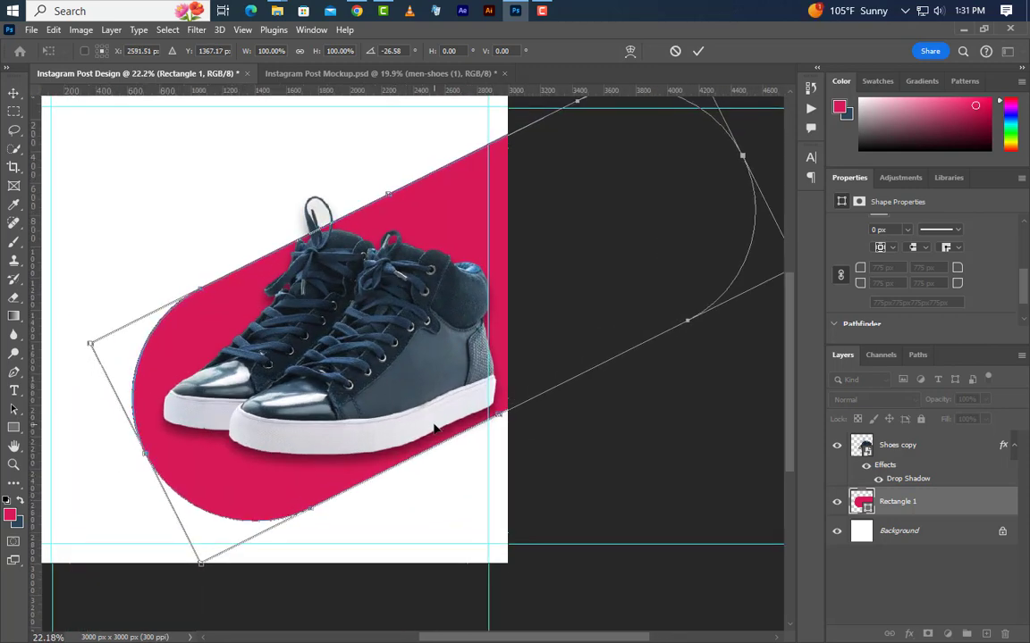
{"action": "left_click_drag", "start_coordinate": [348, 420], "coordinate": [358, 420]}
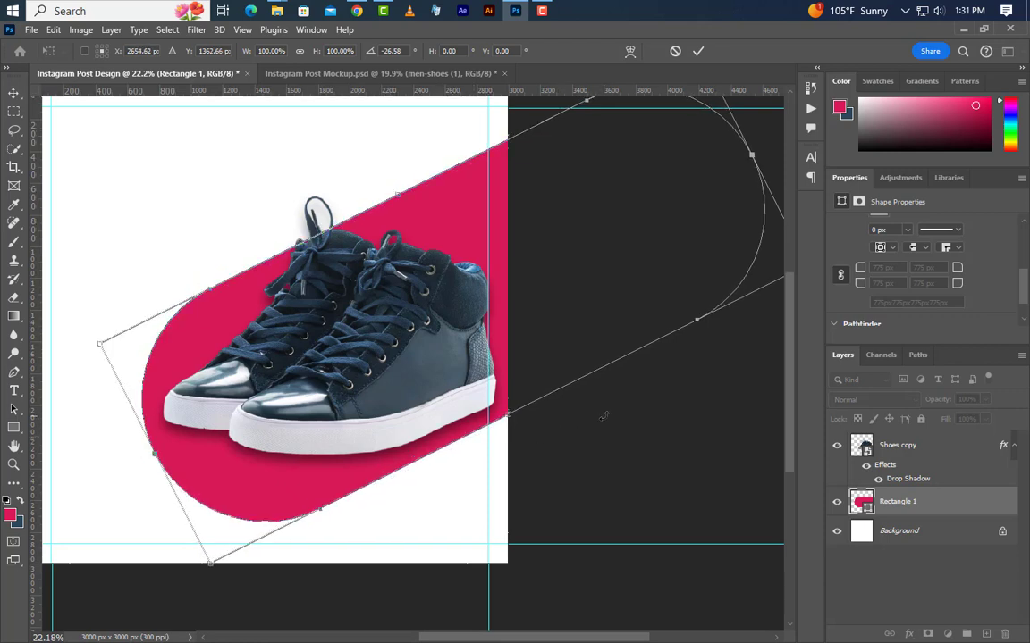
{"action": "left_click_drag", "start_coordinate": [603, 417], "coordinate": [636, 397]}
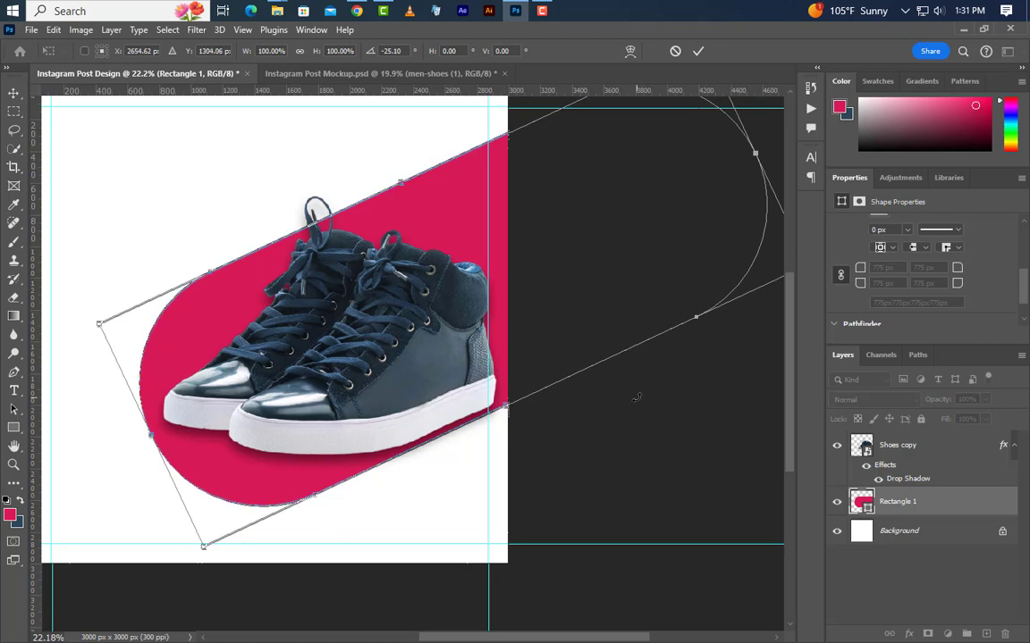
{"action": "left_click_drag", "start_coordinate": [583, 231], "coordinate": [586, 237]}
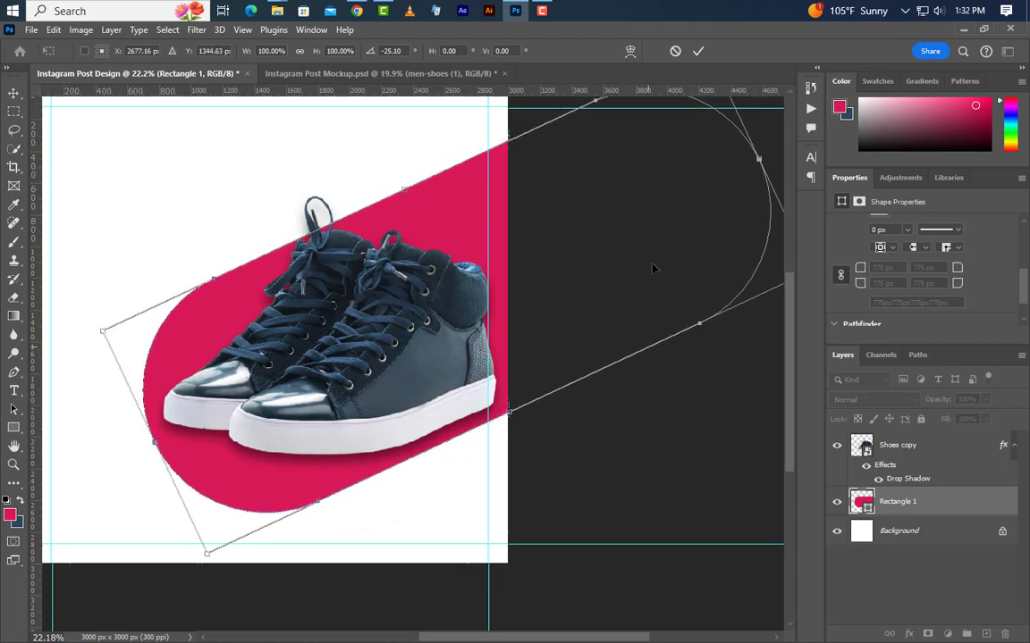
{"action": "left_click", "coordinate": [702, 52]}
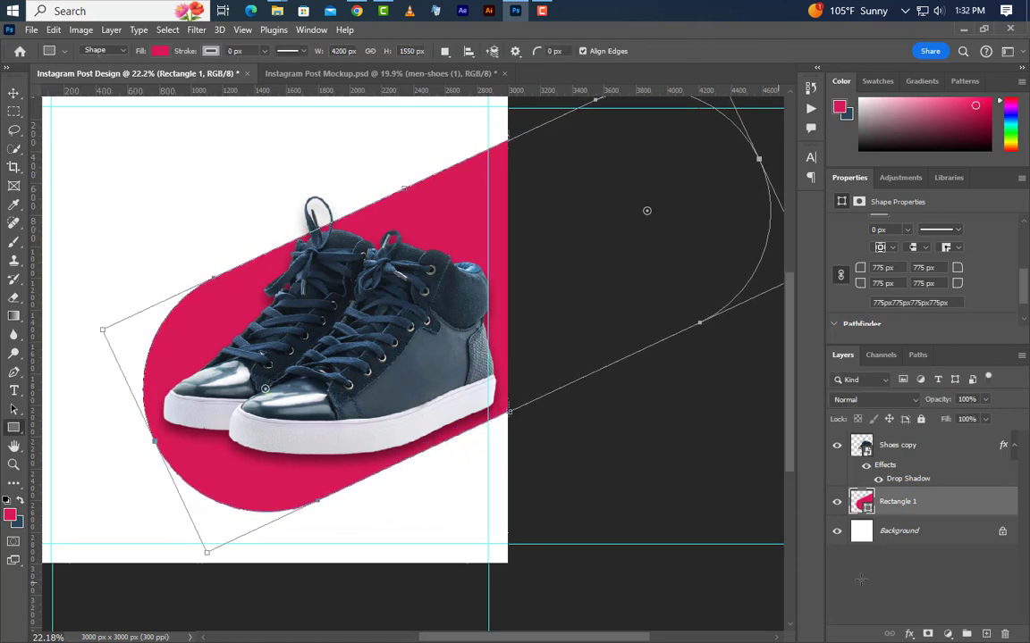
Step: Duplicate the pink bar as a copy with a 5 px dashed stroke and no fill
{"action": "left_click_drag", "start_coordinate": [988, 510], "coordinate": [987, 633]}
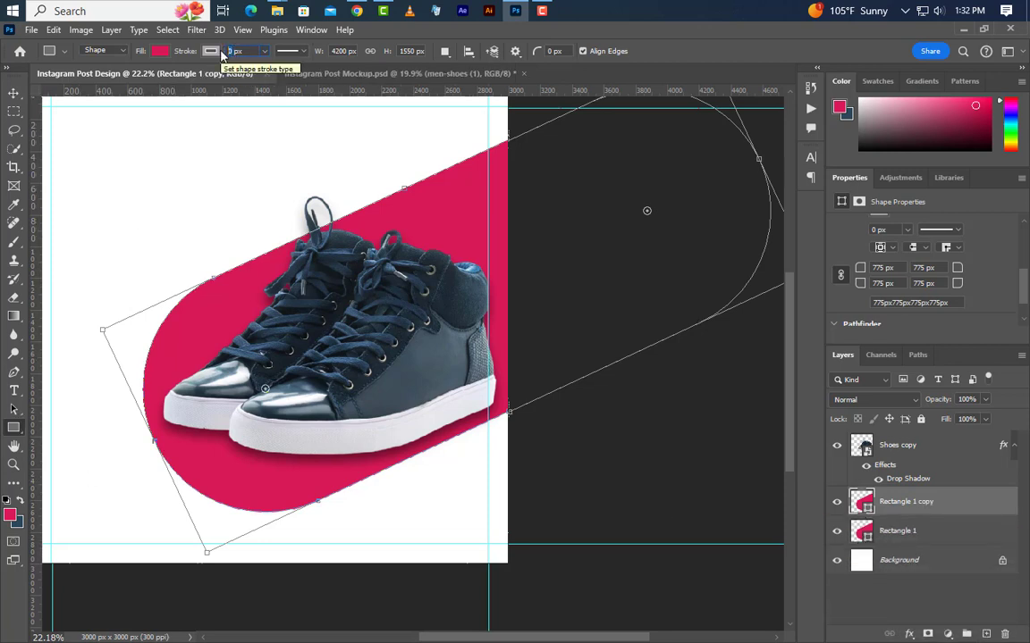
{"action": "type", "text": "5"}
{"action": "left_click", "coordinate": [157, 51]}
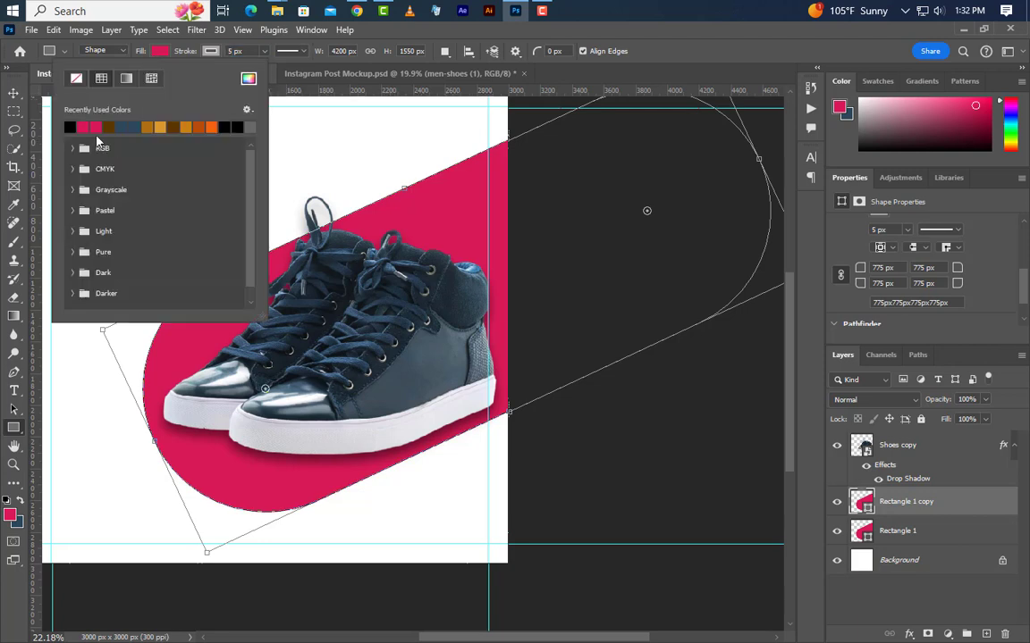
{"action": "left_click", "coordinate": [76, 81]}
{"action": "left_click", "coordinate": [268, 46]}
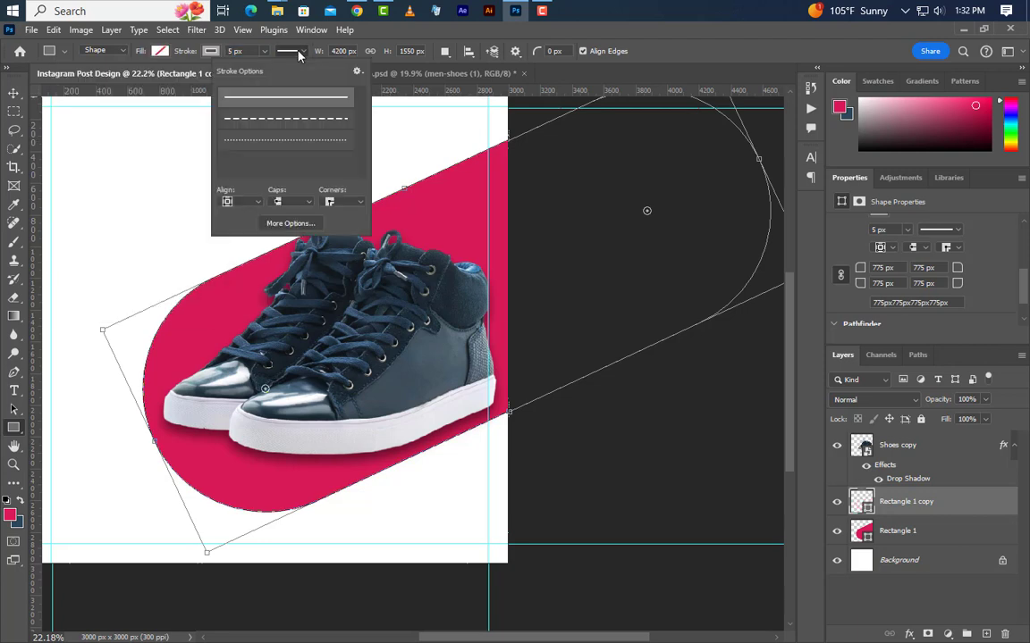
{"action": "left_click", "coordinate": [288, 126]}
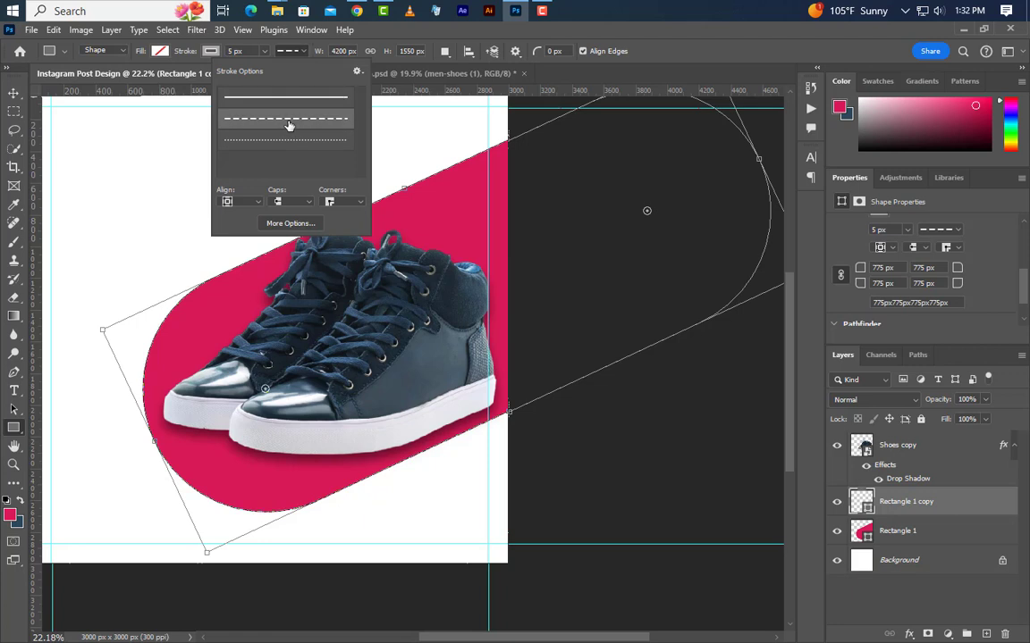
Step: Shrink the dashed copy and shift it to sit just inside the bar's edge
{"action": "key", "text": "ctrl+minus"}
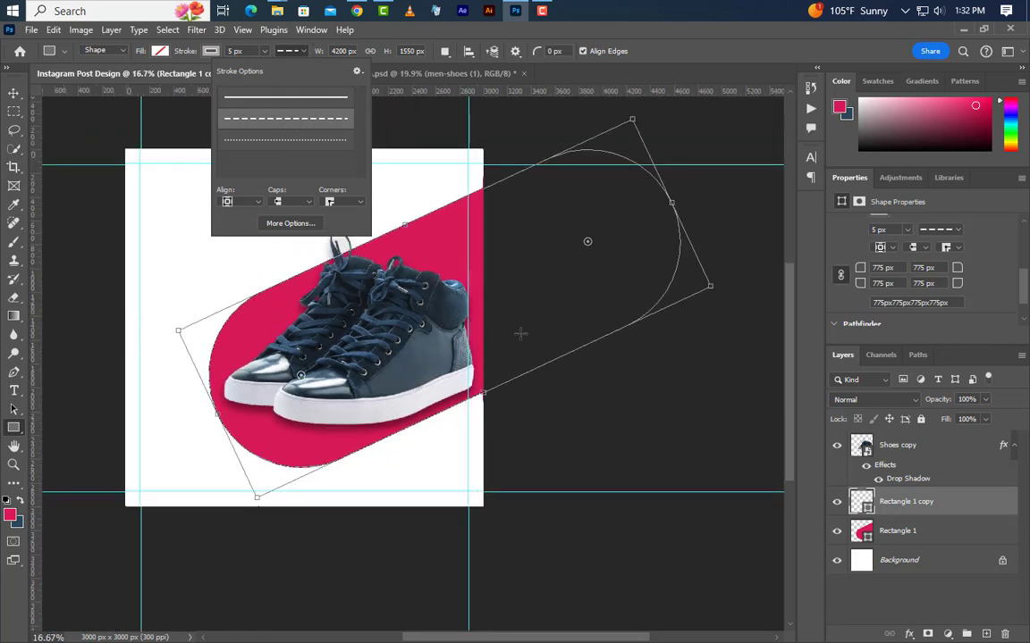
{"action": "key", "text": "ctrl+t"}
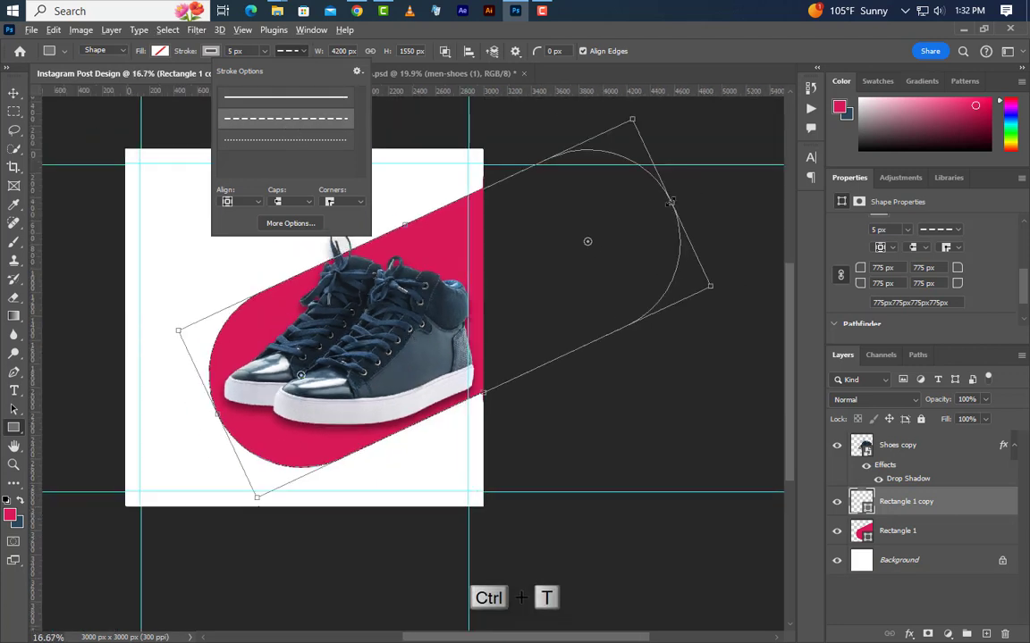
{"action": "left_click_drag", "start_coordinate": [670, 202], "coordinate": [655, 208]}
{"action": "scroll", "coordinate": [318, 313], "scroll_direction": "up", "scroll_amount": 2}
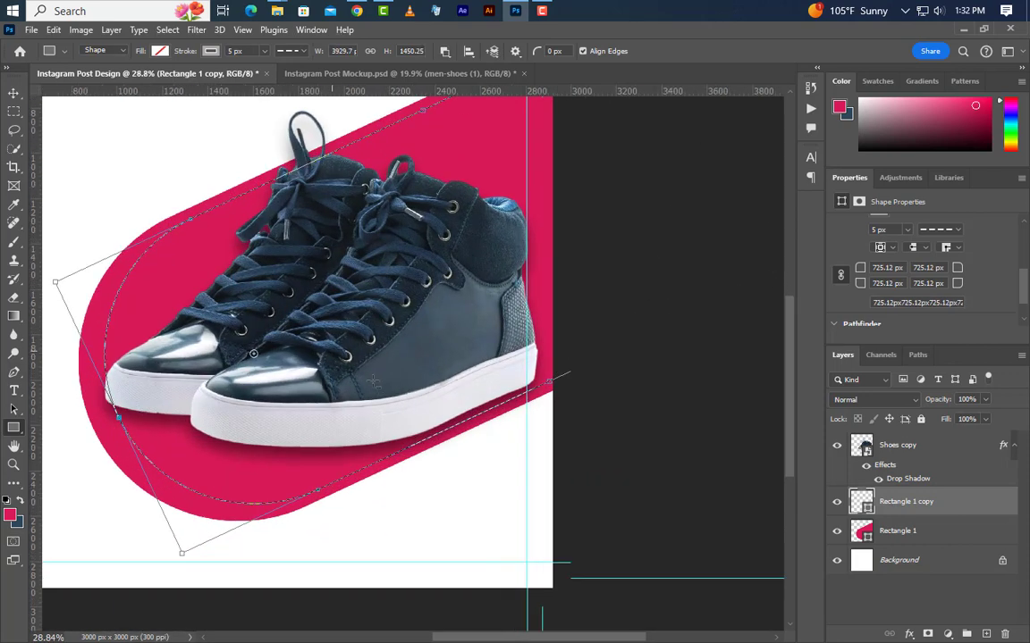
{"action": "scroll", "coordinate": [373, 378], "scroll_direction": "up", "scroll_amount": 1}
{"action": "left_click", "coordinate": [13, 93]}
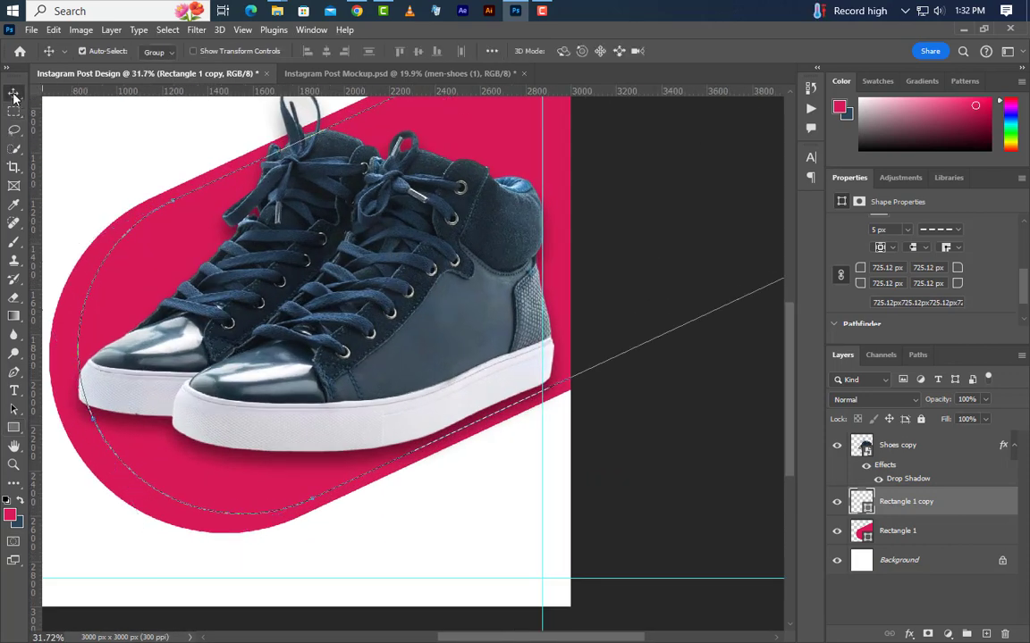
{"action": "left_click", "coordinate": [54, 29]}
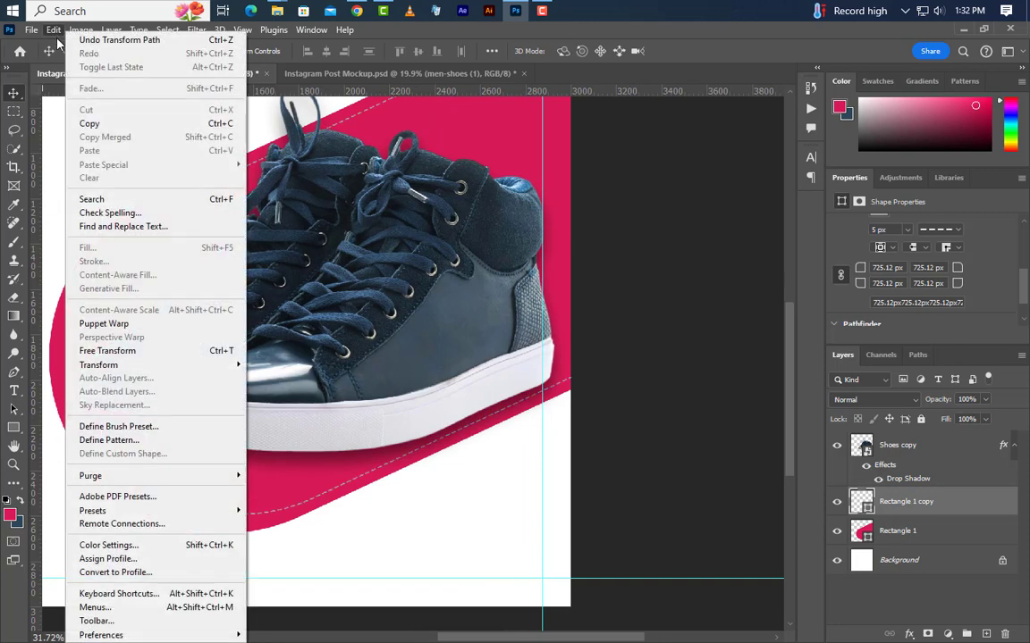
{"action": "left_click", "coordinate": [125, 350]}
{"action": "mouse_move", "coordinate": [263, 351]}
{"action": "left_mouse_down"}
{"action": "mouse_move", "coordinate": [239, 358]}
{"action": "mouse_move", "coordinate": [300, 362]}
{"action": "left_mouse_up"}
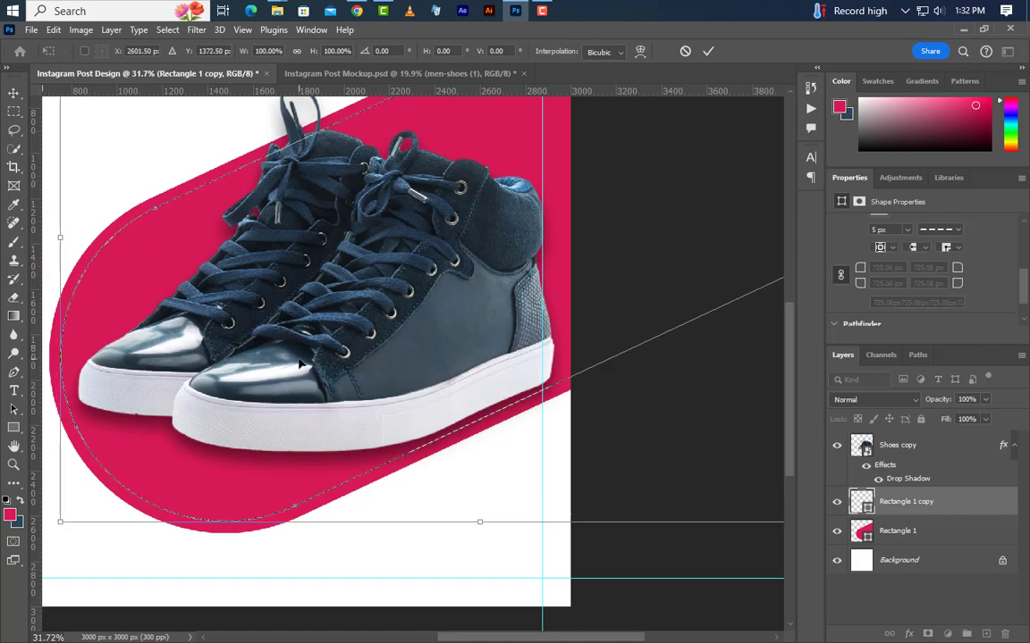
Step: Give the dashed outline a #ffffff Color Overlay so it turns white
{"action": "left_click", "coordinate": [706, 52]}
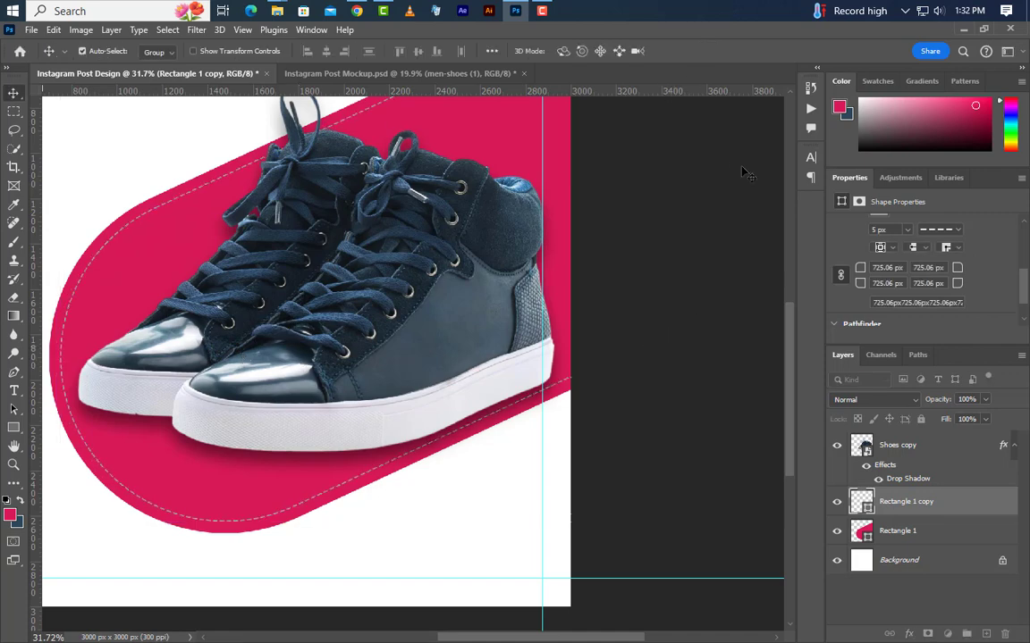
{"action": "double_click", "coordinate": [981, 507]}
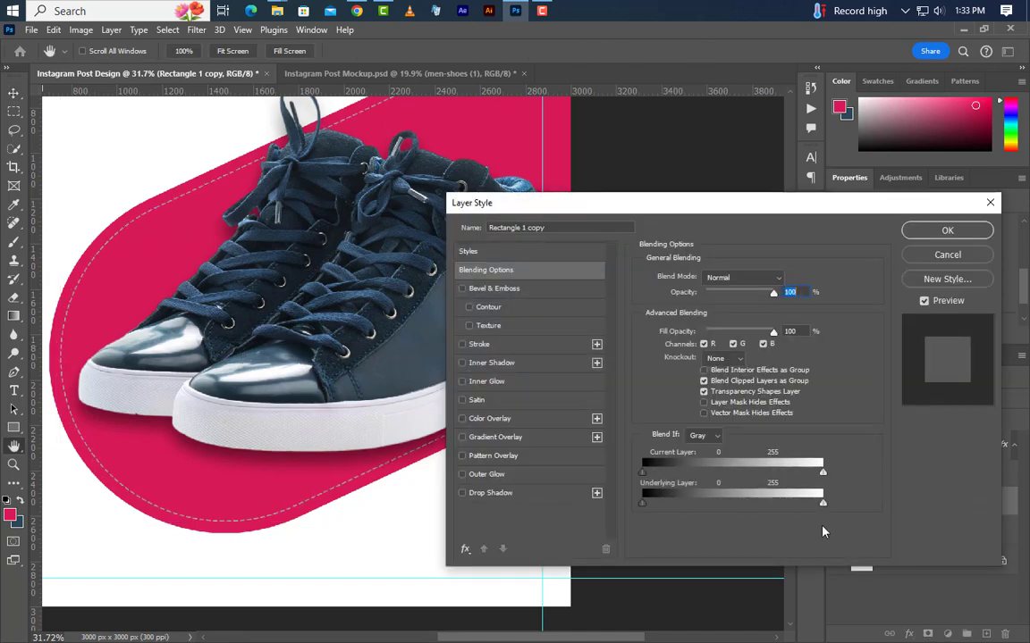
{"action": "left_click", "coordinate": [527, 419]}
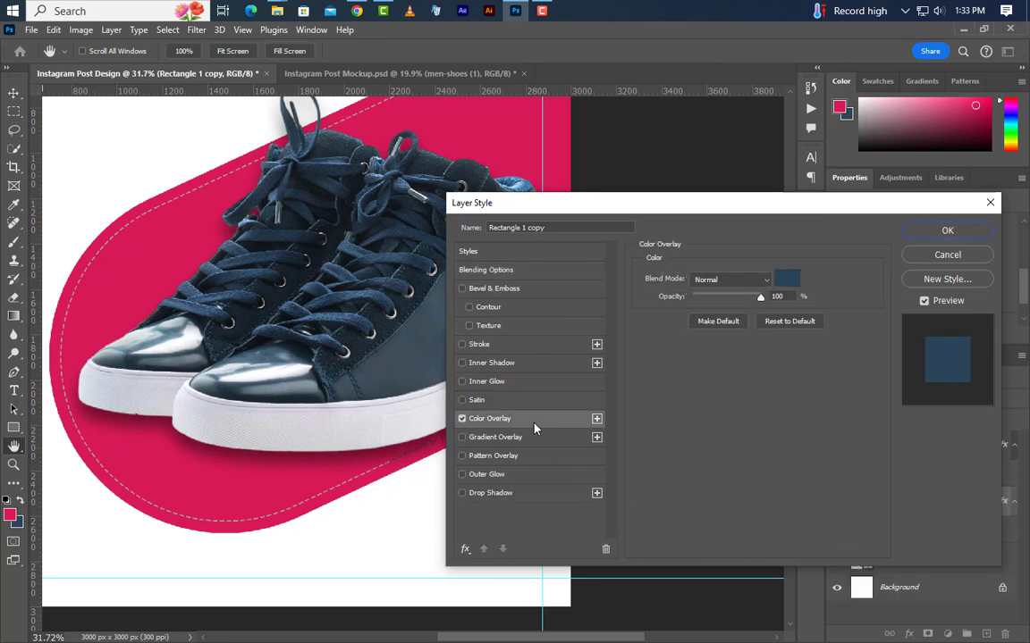
{"action": "left_click", "coordinate": [792, 278]}
{"action": "type", "text": "ffffff"}
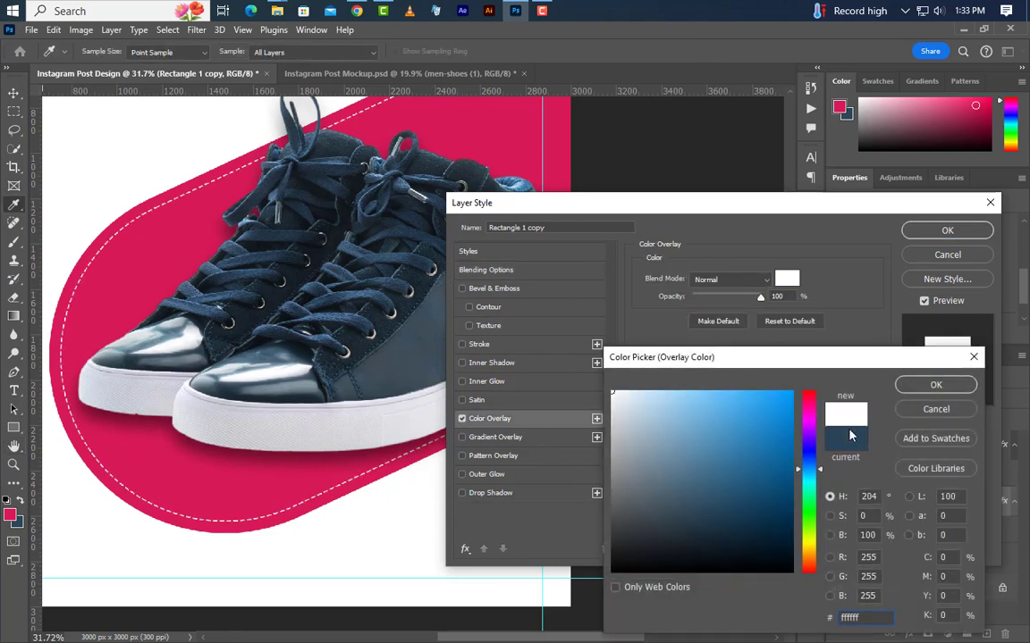
{"action": "left_click", "coordinate": [958, 385]}
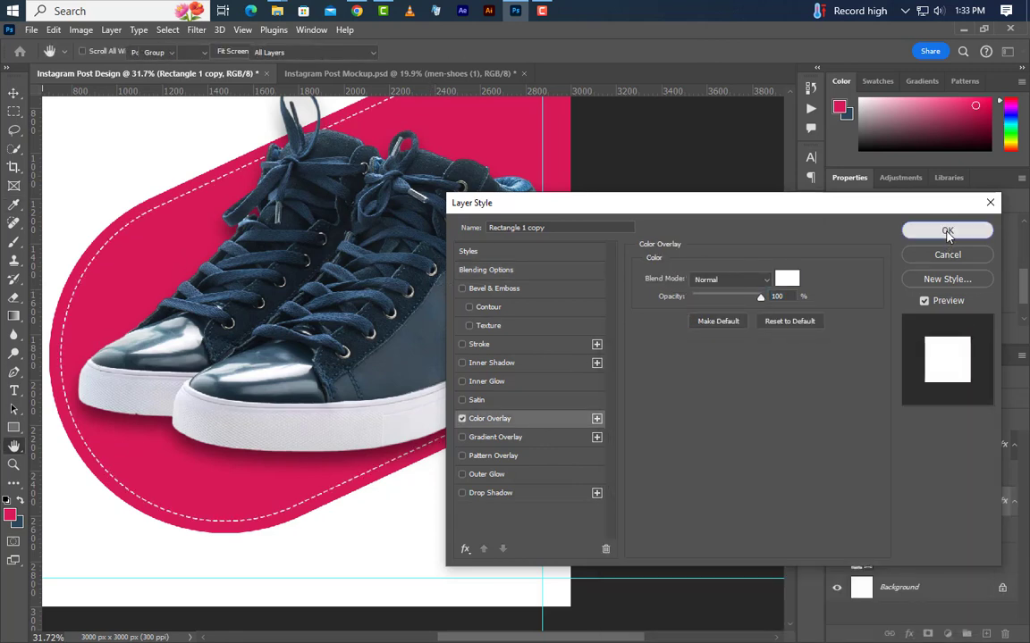
{"action": "left_click", "coordinate": [947, 231]}
{"action": "scroll", "coordinate": [581, 302], "scroll_direction": "down", "scroll_amount": 2}
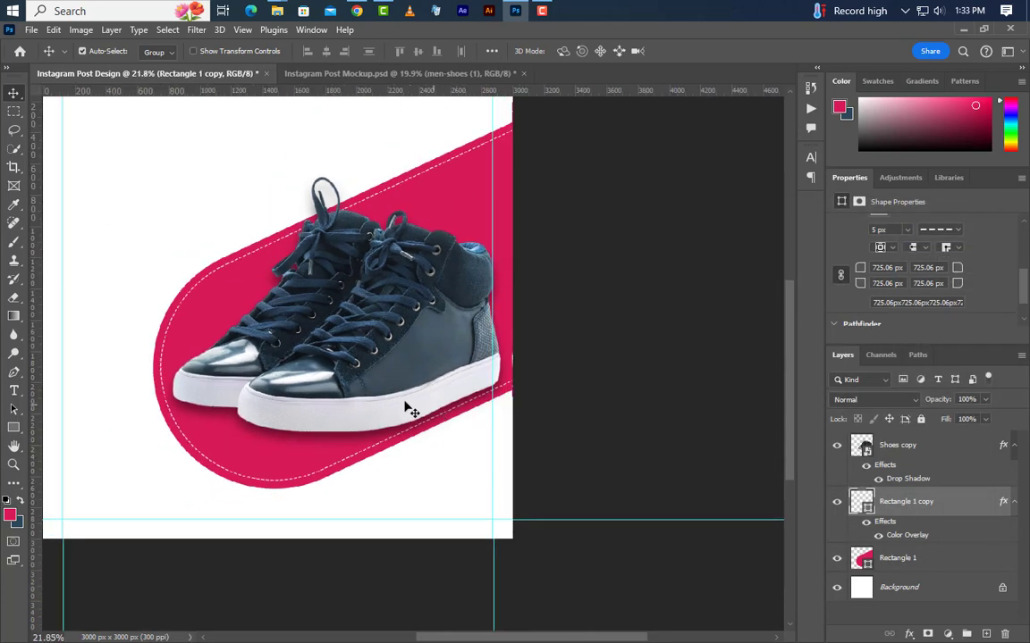
{"action": "right_click", "coordinate": [957, 506]}
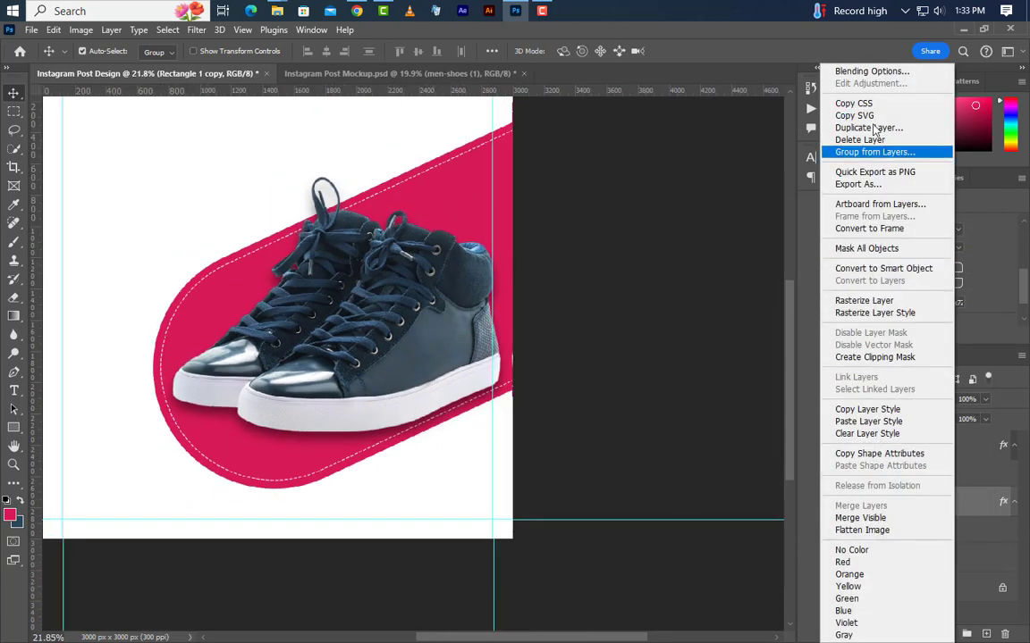
Step: Duplicate the dashed outline layer and enlarge the copy about 111%, shifting it right and up
{"action": "left_click", "coordinate": [875, 130]}
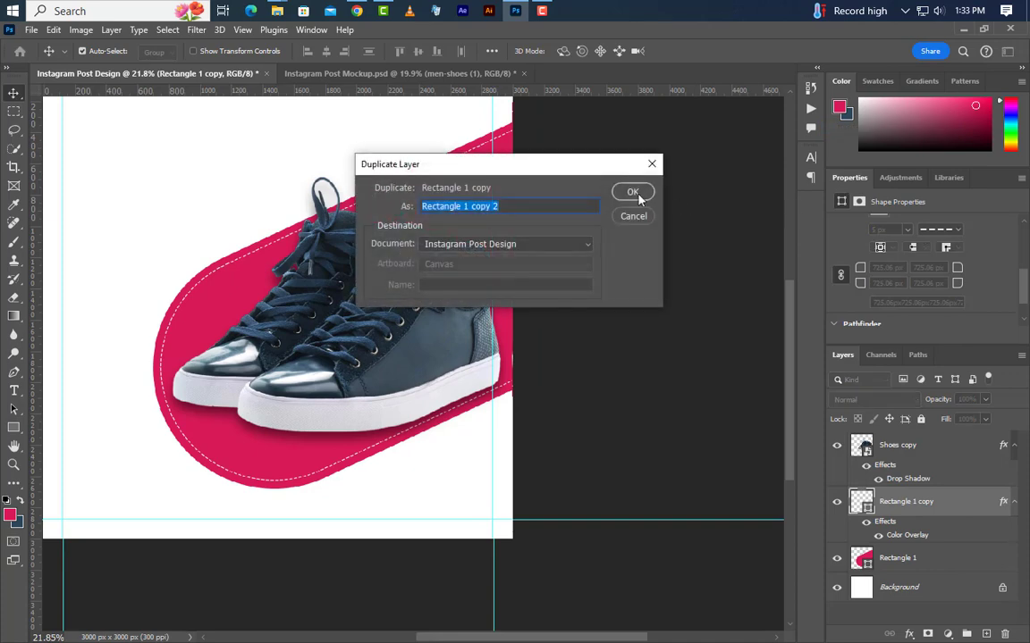
{"action": "left_click", "coordinate": [637, 196]}
{"action": "key", "text": "ctrl+t"}
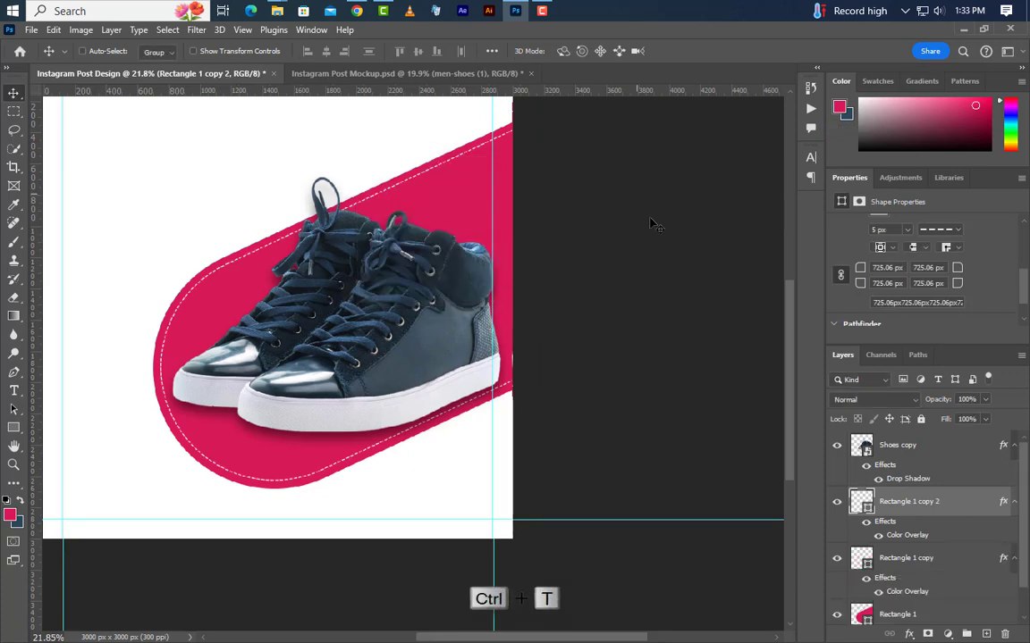
{"action": "scroll", "coordinate": [702, 430], "scroll_direction": "down", "scroll_amount": 1}
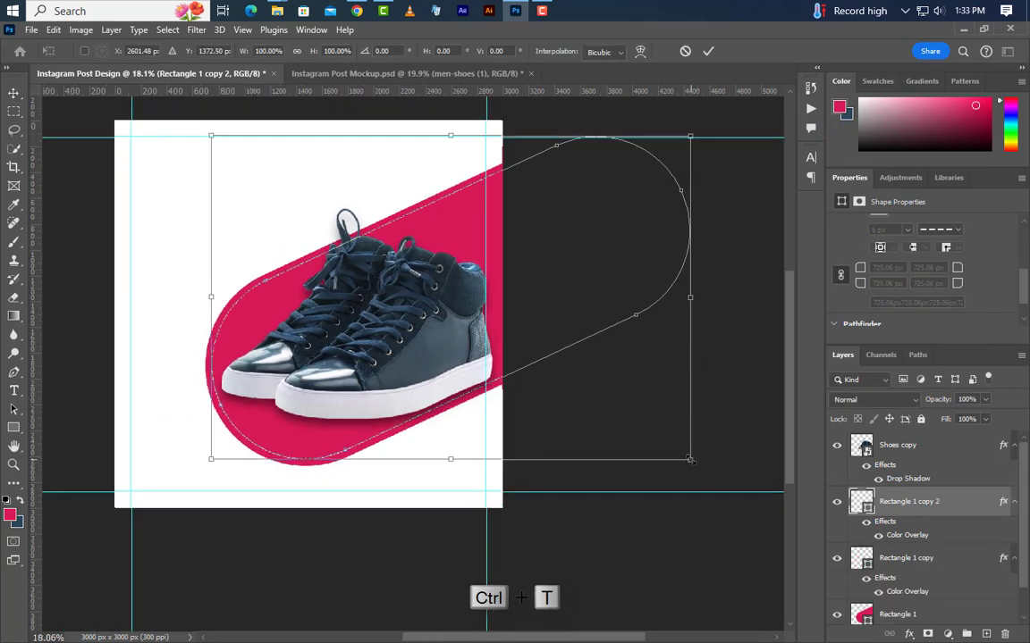
{"action": "left_click_drag", "start_coordinate": [690, 459], "coordinate": [717, 478]}
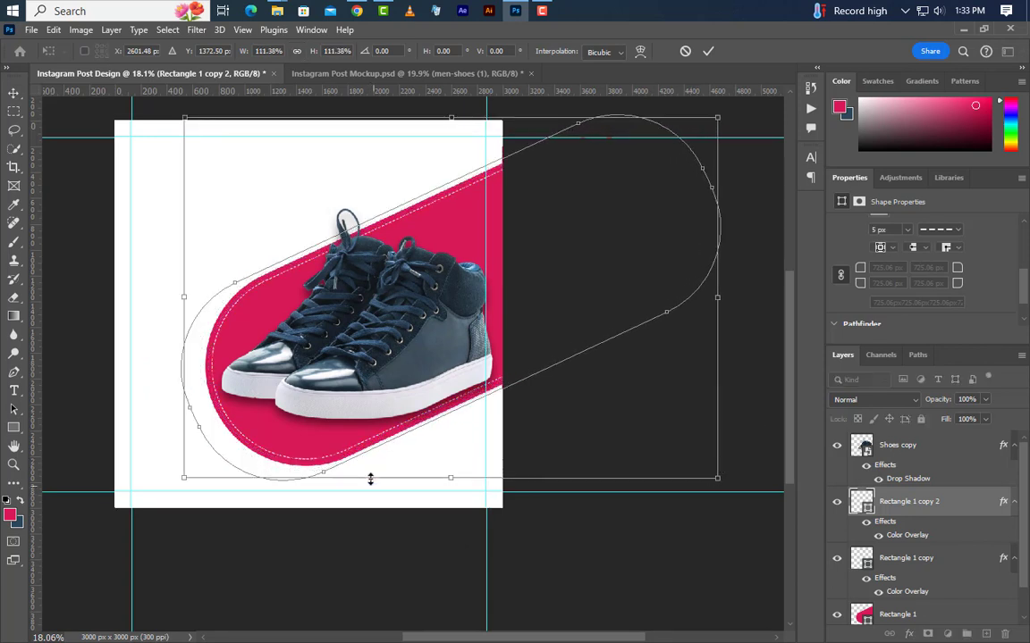
{"action": "scroll", "coordinate": [341, 435], "scroll_direction": "up", "scroll_amount": 1}
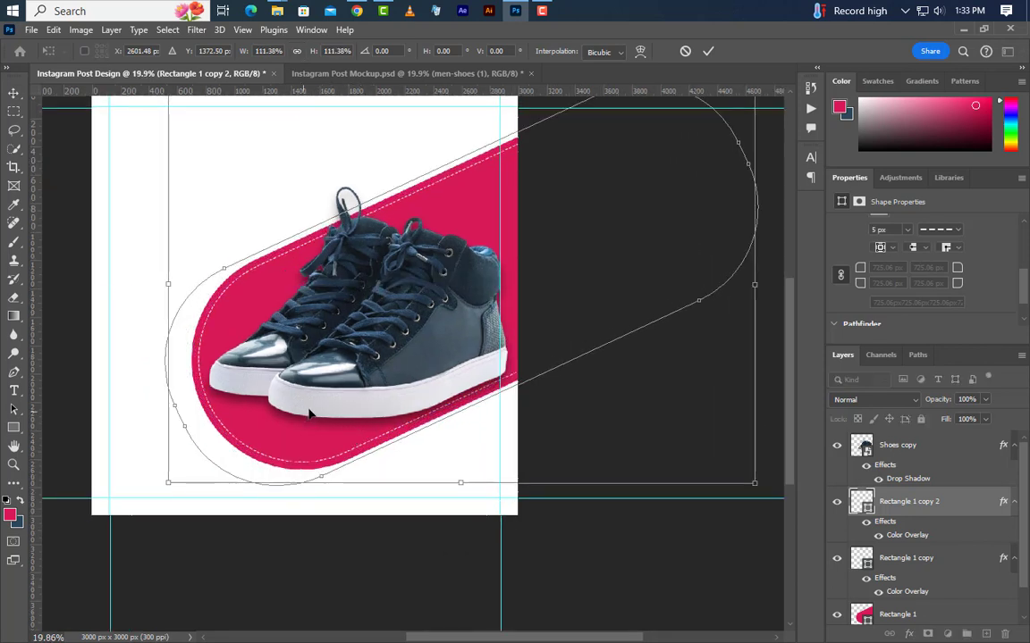
{"action": "left_click_drag", "start_coordinate": [305, 415], "coordinate": [328, 405]}
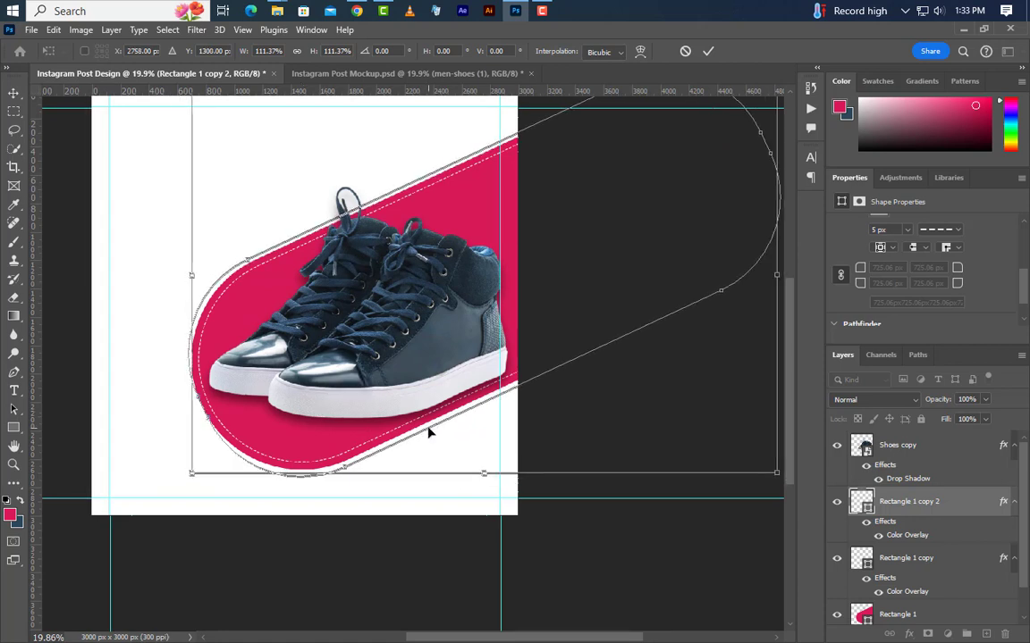
{"action": "left_click", "coordinate": [708, 51]}
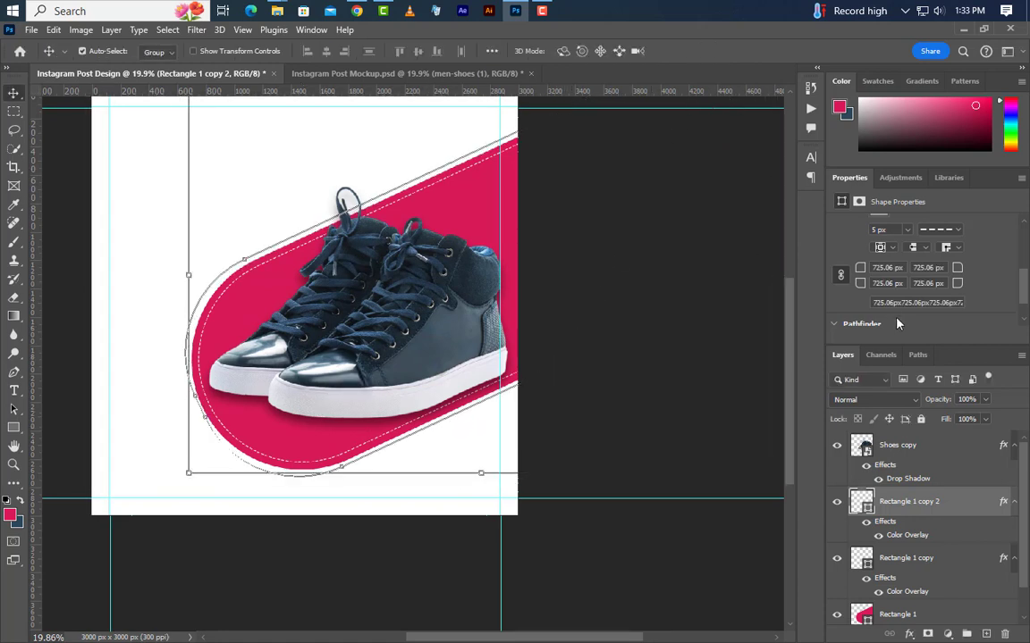
Step: Raise the outer outline's corner radius to about 807 px and nudge it slightly left and down
{"action": "scroll", "coordinate": [900, 315], "scroll_direction": "up", "scroll_amount": 1}
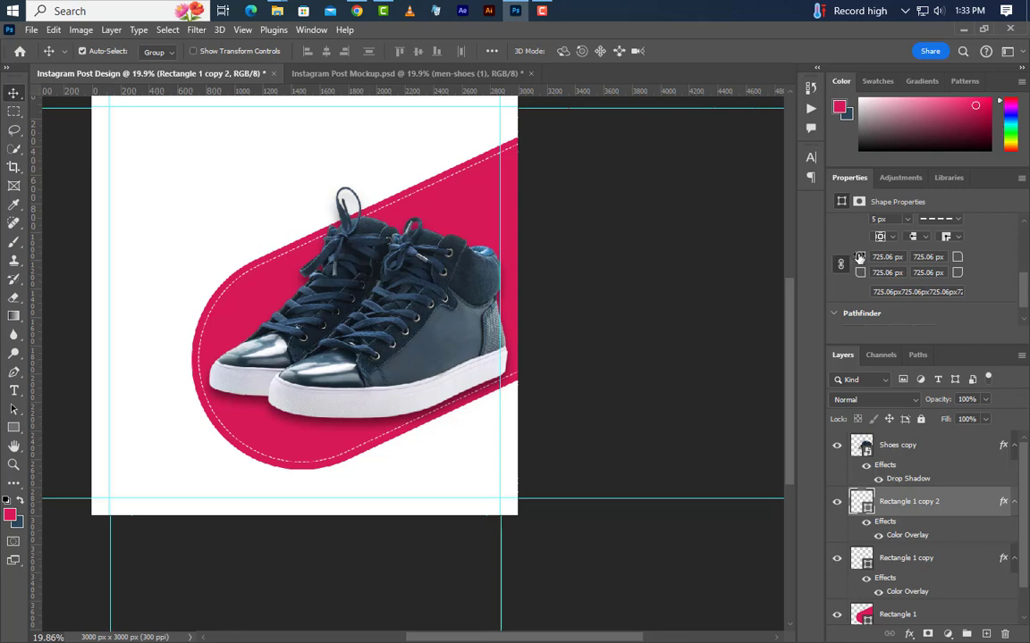
{"action": "mouse_move", "coordinate": [860, 256]}
{"action": "left_mouse_down"}
{"action": "mouse_move", "coordinate": [1017, 258]}
{"action": "mouse_move", "coordinate": [875, 297]}
{"action": "left_mouse_up"}
{"action": "left_click_drag", "start_coordinate": [862, 256], "coordinate": [924, 256]}
{"action": "key", "text": "ctrl+t"}
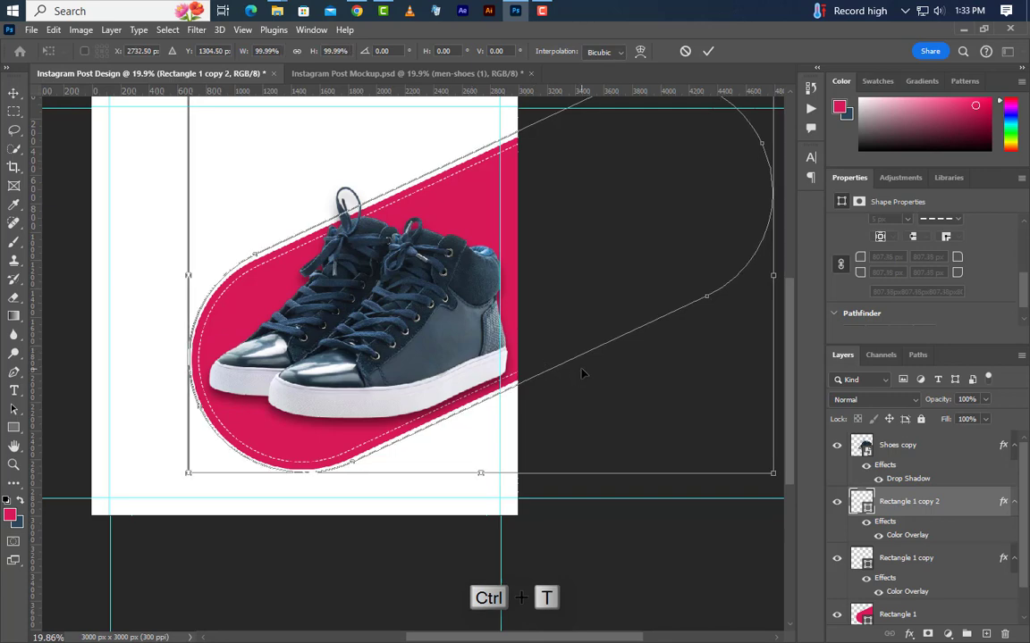
{"action": "left_click_drag", "start_coordinate": [582, 374], "coordinate": [579, 376]}
Step: Change the outer dashed outline's Color Overlay to navy #2c4759
{"action": "left_click", "coordinate": [707, 51]}
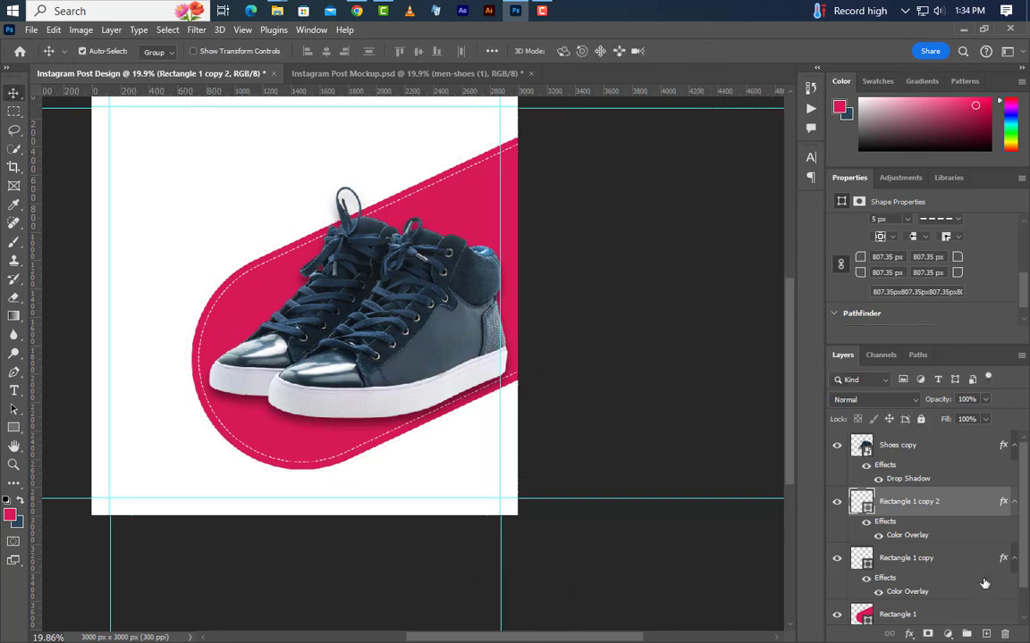
{"action": "double_click", "coordinate": [922, 536]}
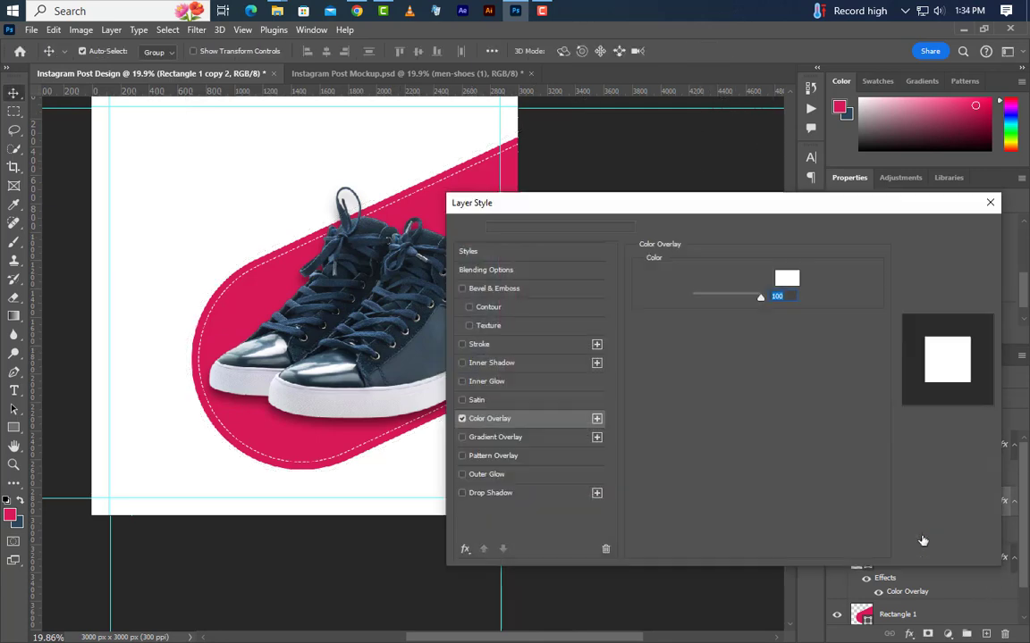
{"action": "left_click", "coordinate": [787, 280]}
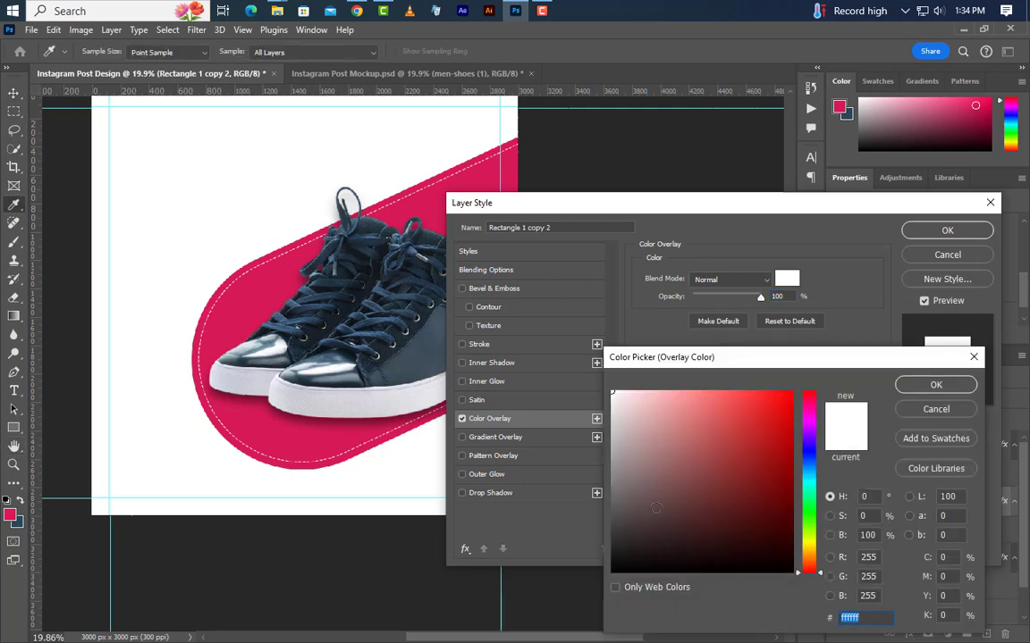
{"action": "type", "text": "000000"}
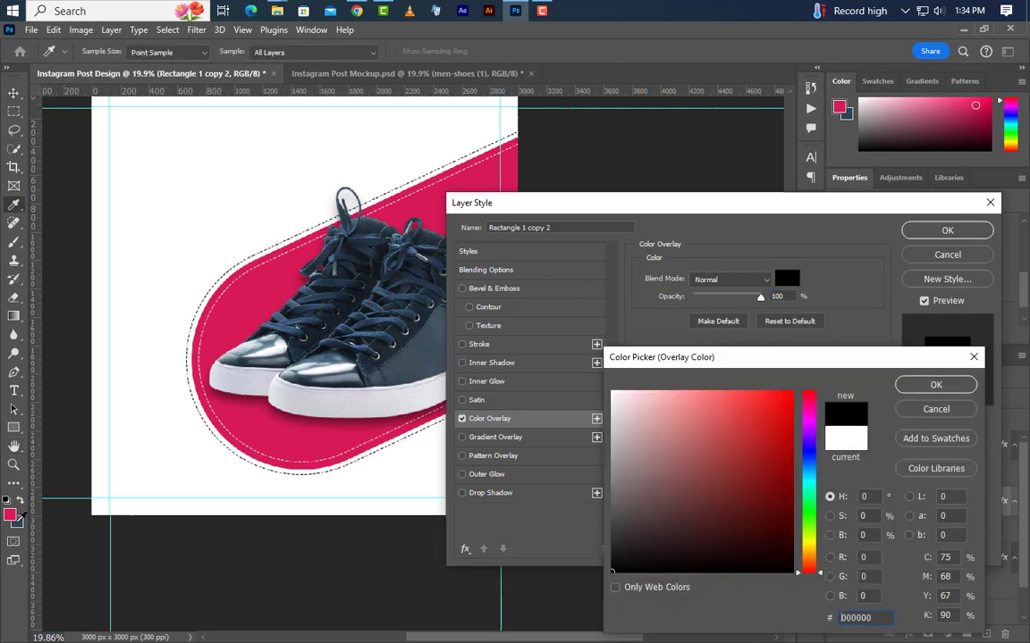
{"action": "type", "text": "2c4759"}
{"action": "left_click", "coordinate": [935, 384]}
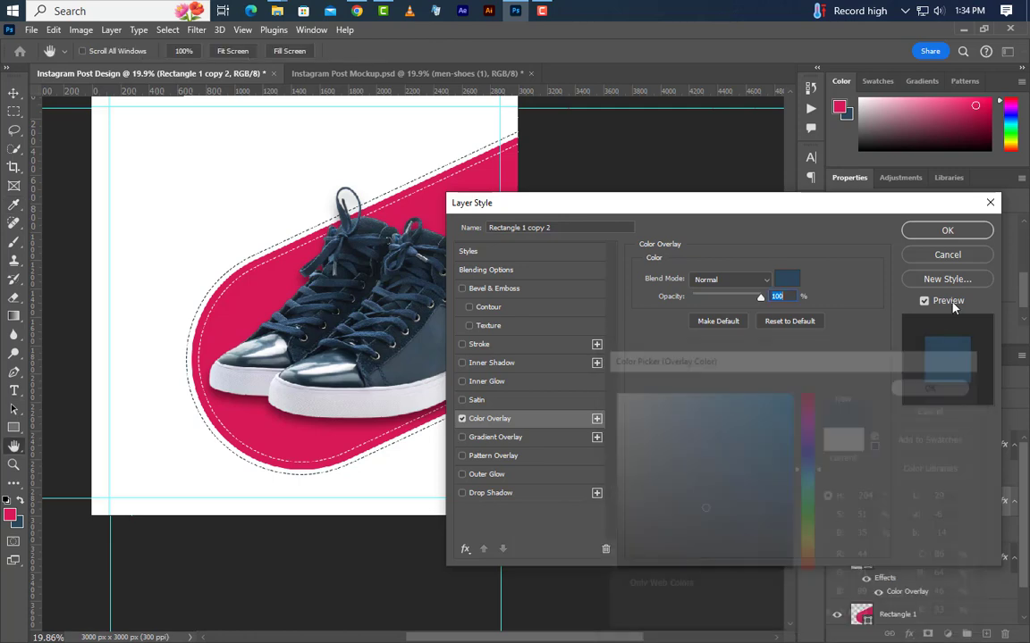
{"action": "left_click", "coordinate": [947, 231]}
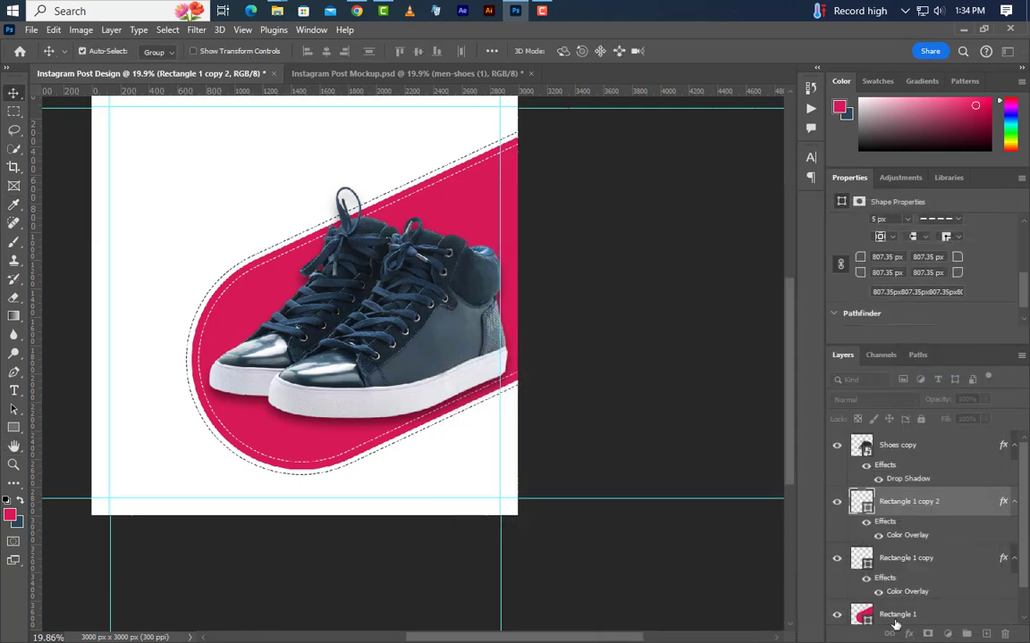
Step: Fill the pink band with navy sampled from the shoe and drag the denim photo into the design
{"action": "double_click", "coordinate": [863, 617]}
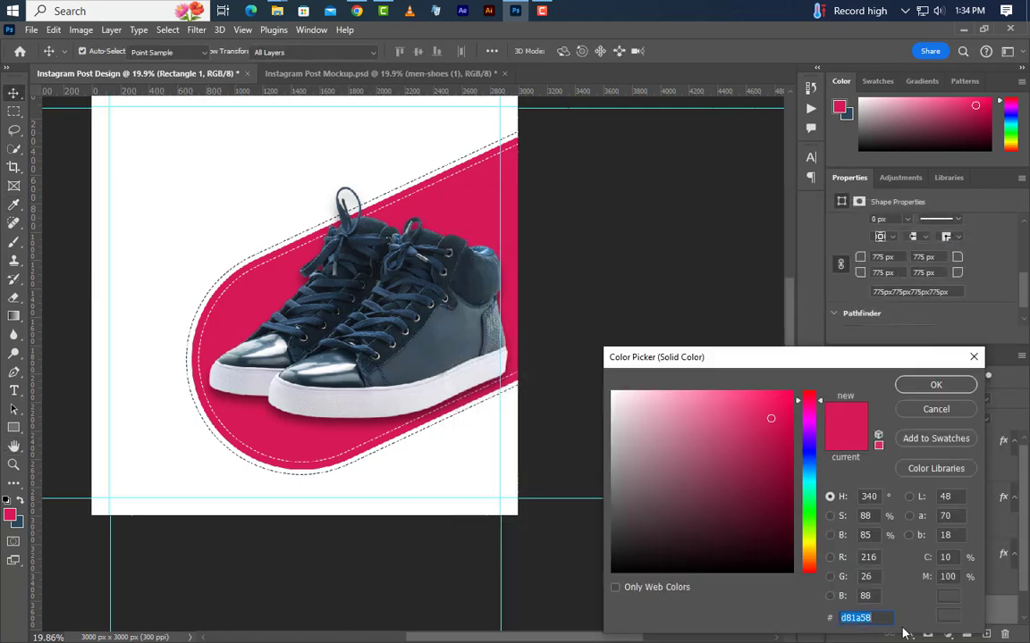
{"action": "left_click", "coordinate": [447, 295]}
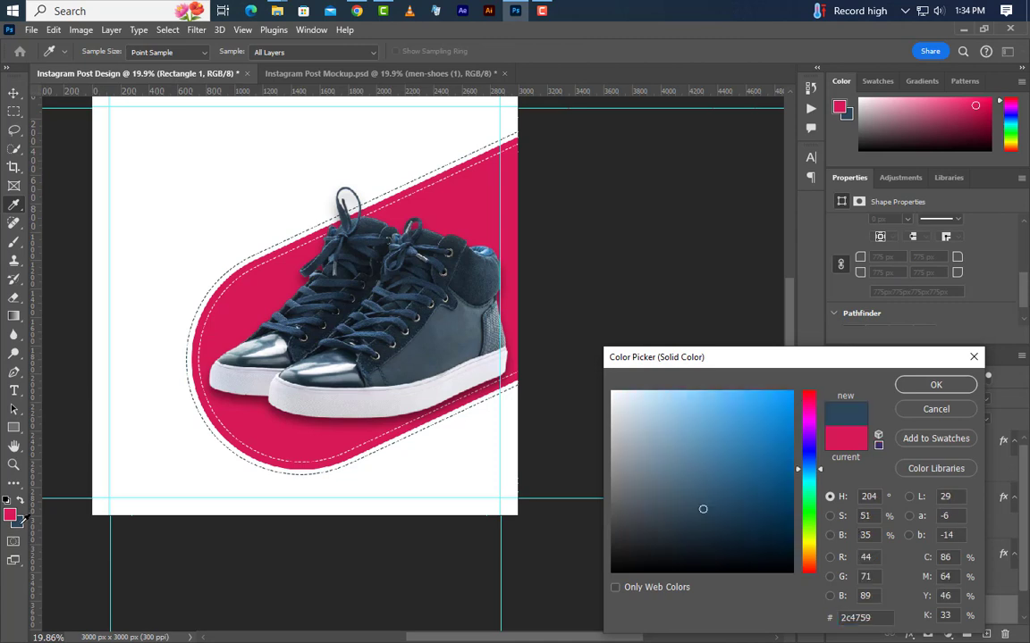
{"action": "left_click", "coordinate": [933, 386]}
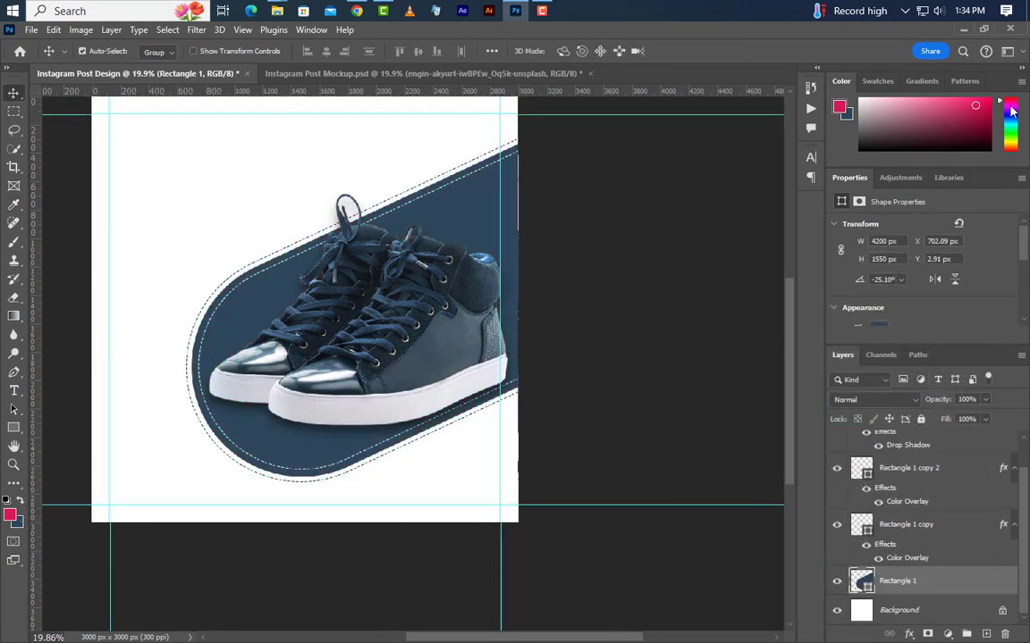
{"action": "key", "text": "alt+Tab"}
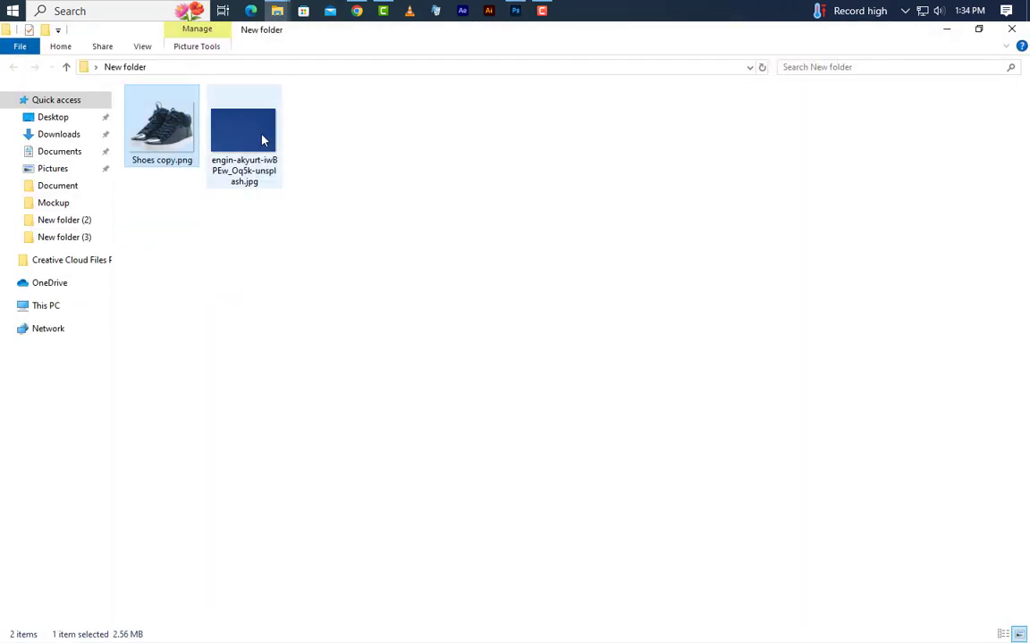
{"action": "mouse_move", "coordinate": [259, 137]}
{"action": "left_mouse_down"}
{"action": "mouse_move", "coordinate": [513, 22]}
{"action": "mouse_move", "coordinate": [483, 356]}
{"action": "left_mouse_up"}
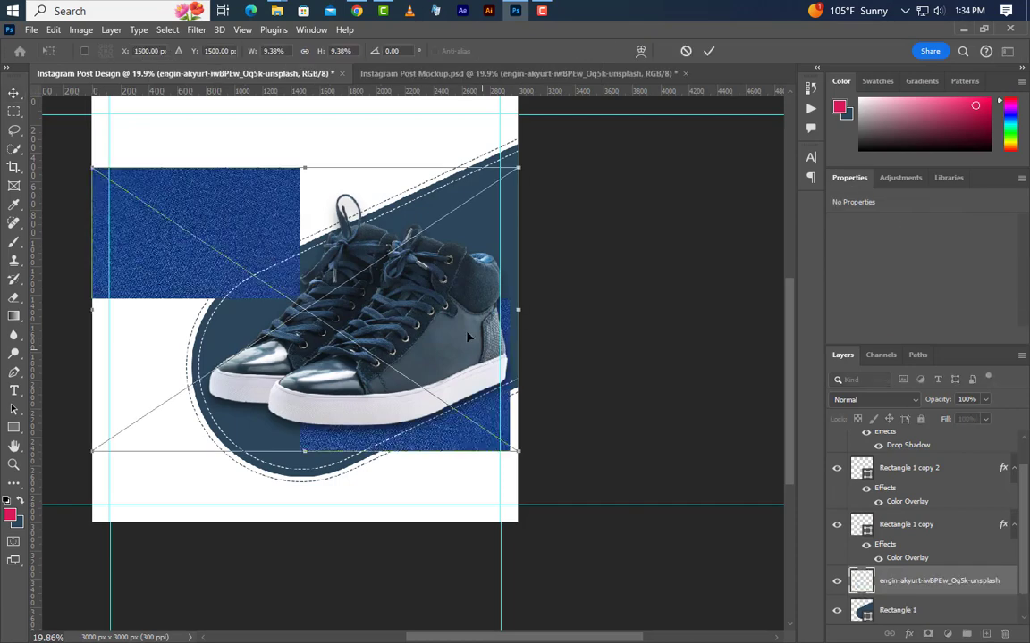
Step: Flip the denim photo horizontally, rotate it about -165° and enlarge it to cover the band
{"action": "right_click", "coordinate": [444, 284]}
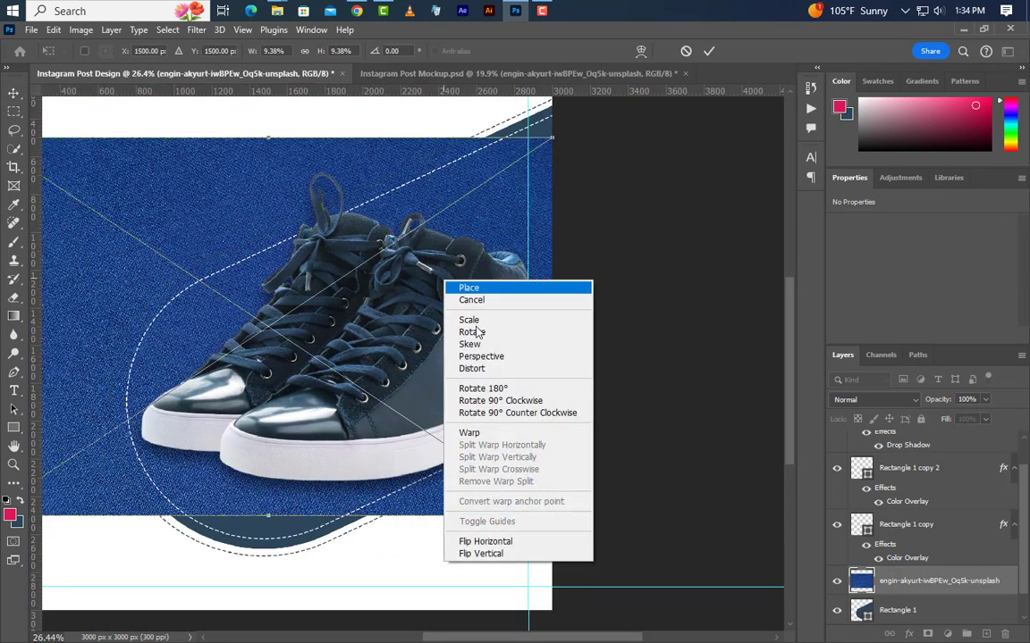
{"action": "left_click", "coordinate": [500, 542]}
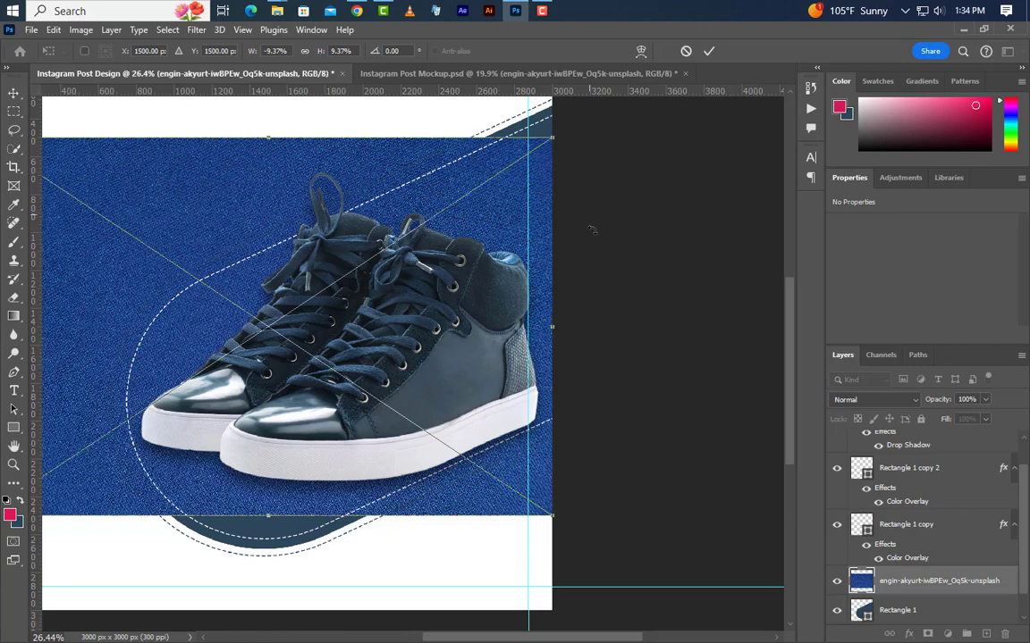
{"action": "left_click_drag", "start_coordinate": [569, 218], "coordinate": [594, 268]}
{"action": "scroll", "coordinate": [450, 357], "scroll_direction": "down", "scroll_amount": 3}
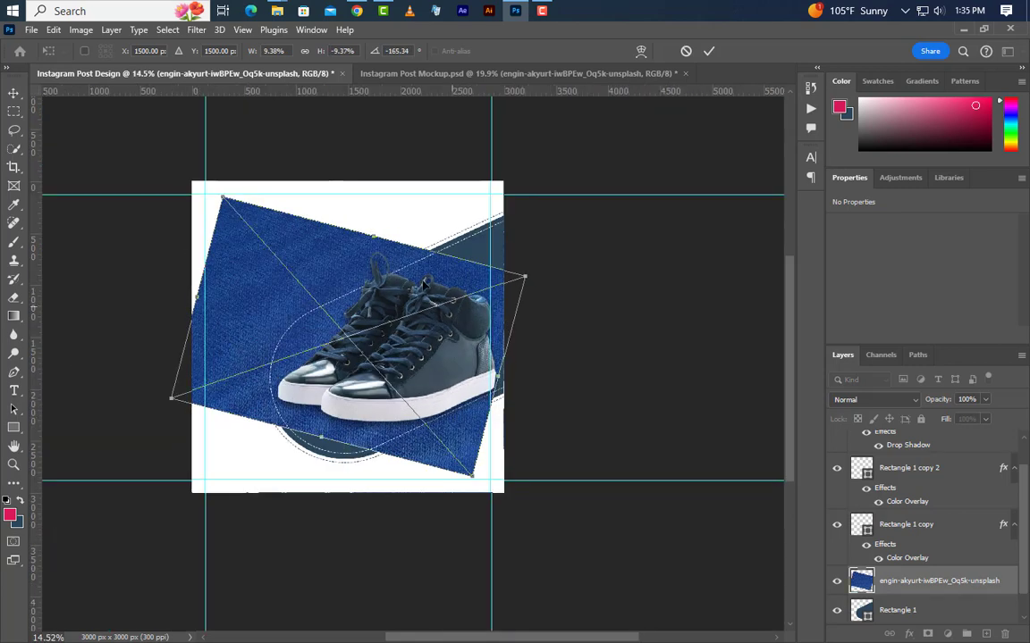
{"action": "left_click_drag", "start_coordinate": [454, 205], "coordinate": [443, 200]}
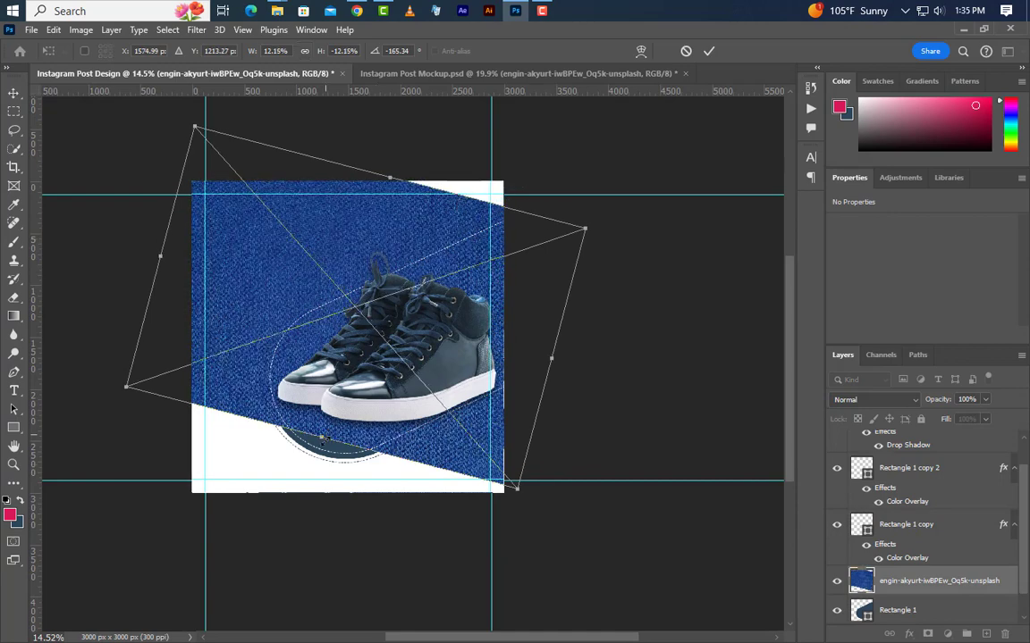
{"action": "left_click_drag", "start_coordinate": [293, 390], "coordinate": [505, 290]}
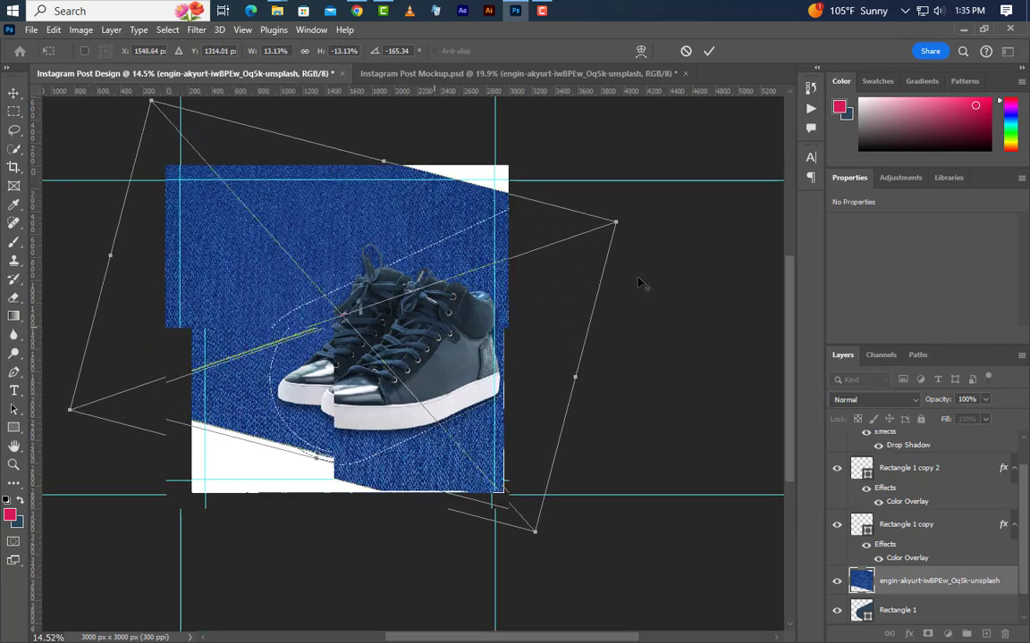
{"action": "scroll", "coordinate": [642, 286], "scroll_direction": "up", "scroll_amount": 5}
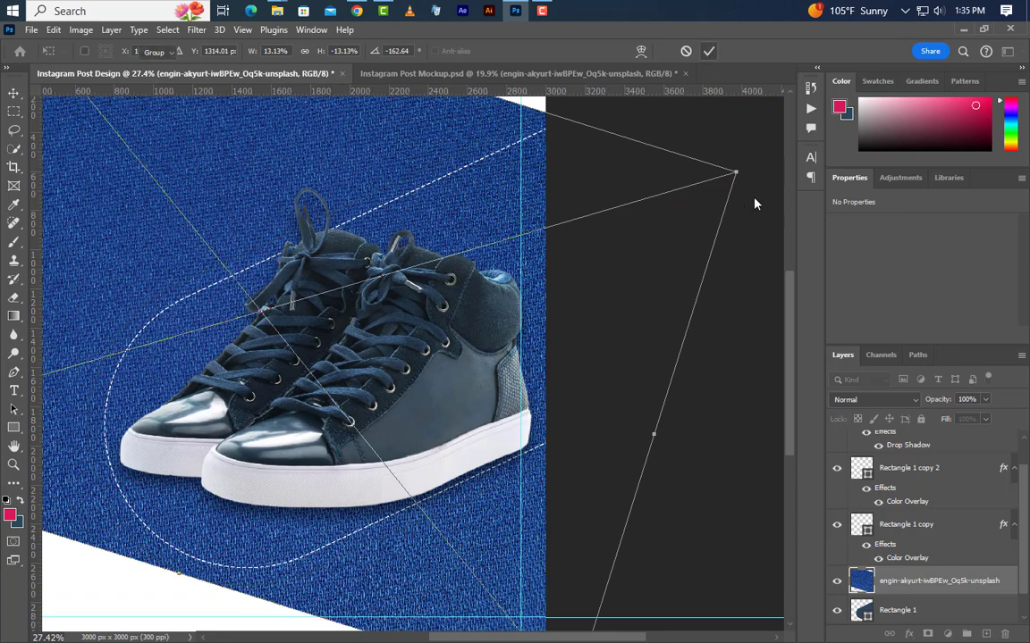
{"action": "key", "text": "Return"}
{"action": "right_click", "coordinate": [920, 582]}
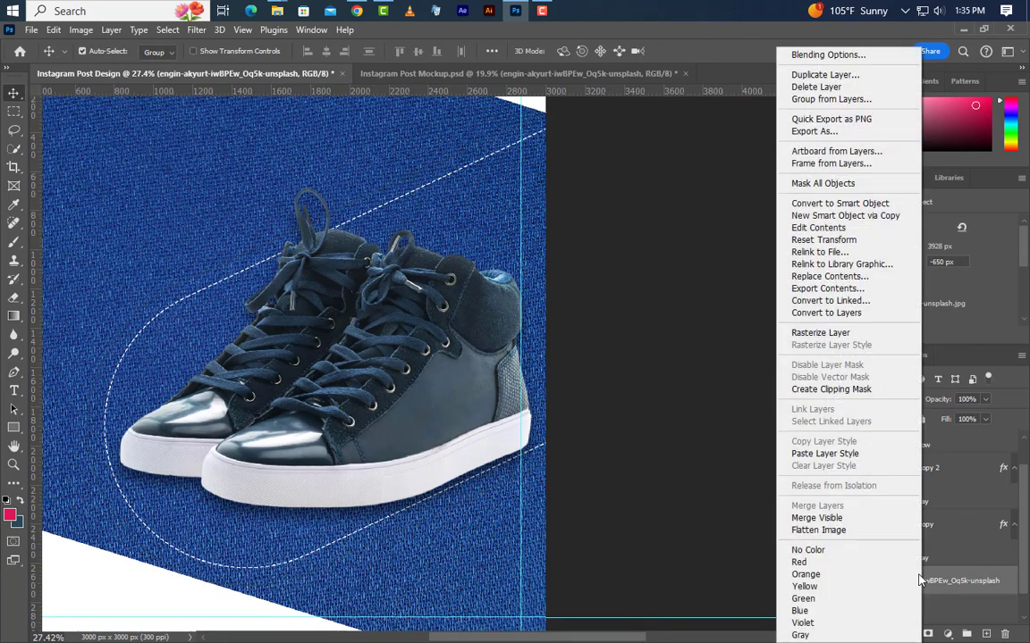
Step: Clip the denim photo to the navy pill at 34% opacity with Luminosity blending
{"action": "left_click", "coordinate": [840, 389]}
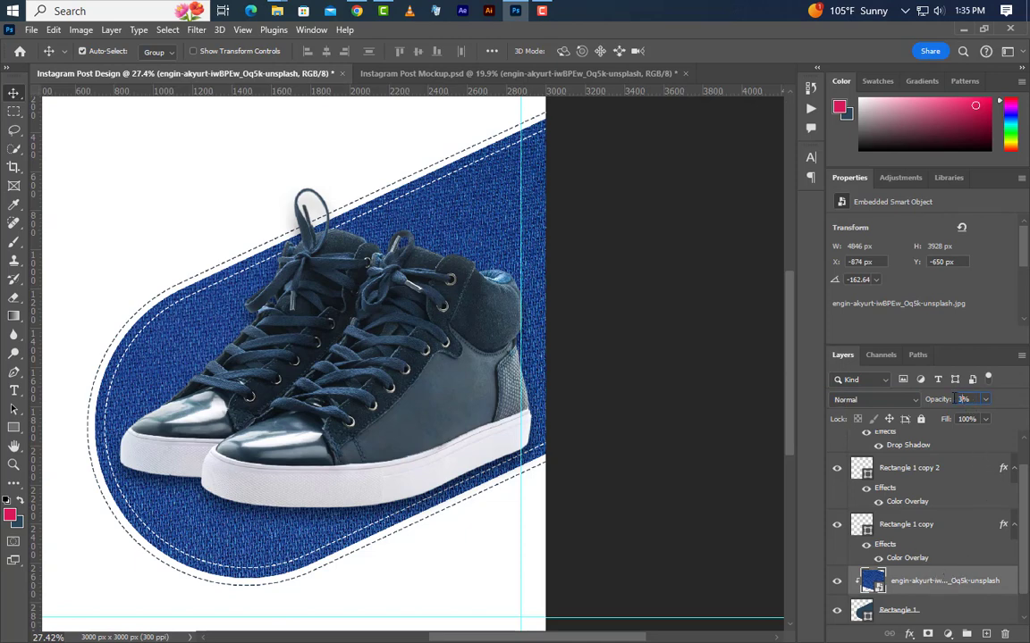
{"action": "type", "text": "4"}
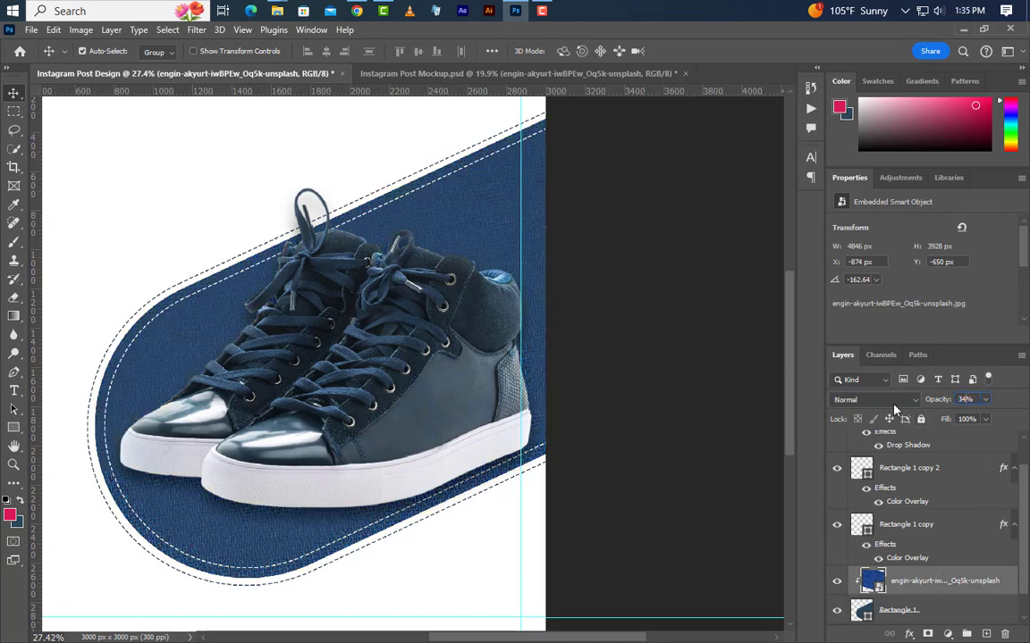
{"action": "left_click", "coordinate": [893, 406]}
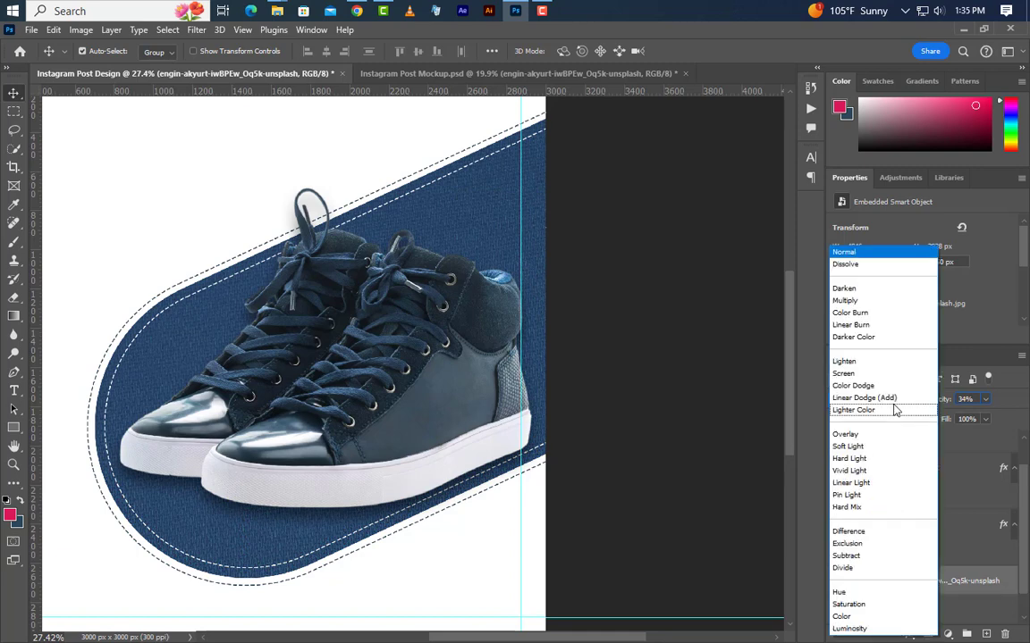
{"action": "left_click", "coordinate": [880, 631]}
{"action": "left_click", "coordinate": [604, 427]}
{"action": "scroll", "coordinate": [592, 427], "scroll_direction": "down", "scroll_amount": 3}
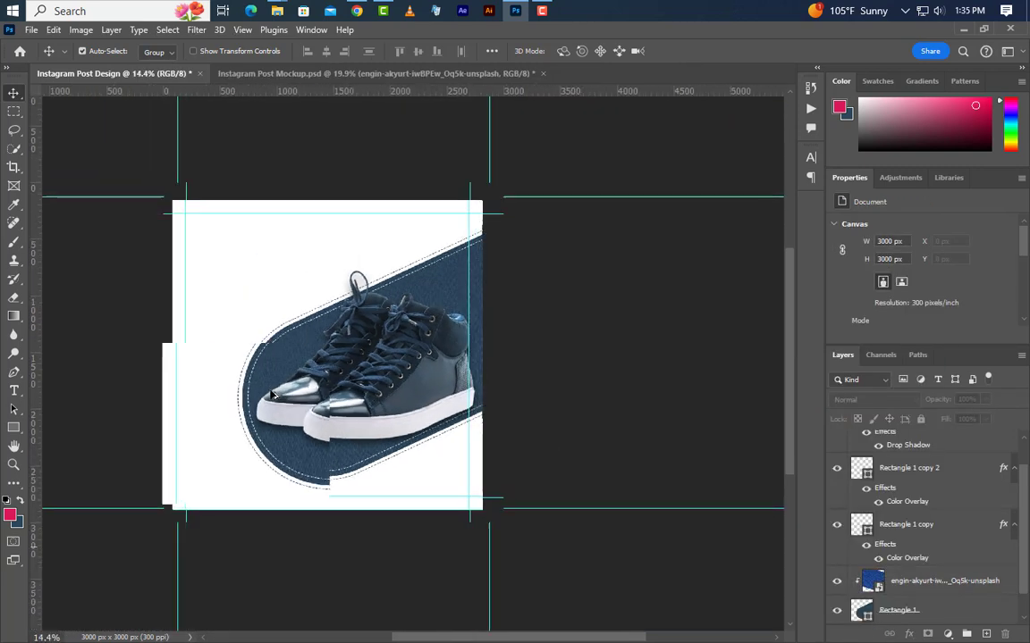
{"action": "scroll", "coordinate": [274, 395], "scroll_direction": "up", "scroll_amount": 3}
{"action": "scroll", "coordinate": [903, 500], "scroll_direction": "up", "scroll_amount": 1}
Step: Collapse the effects lists and group Shoes copy through Rectangle 1 into a group named 'Design'
{"action": "scroll", "coordinate": [916, 449], "scroll_direction": "up", "scroll_amount": 1}
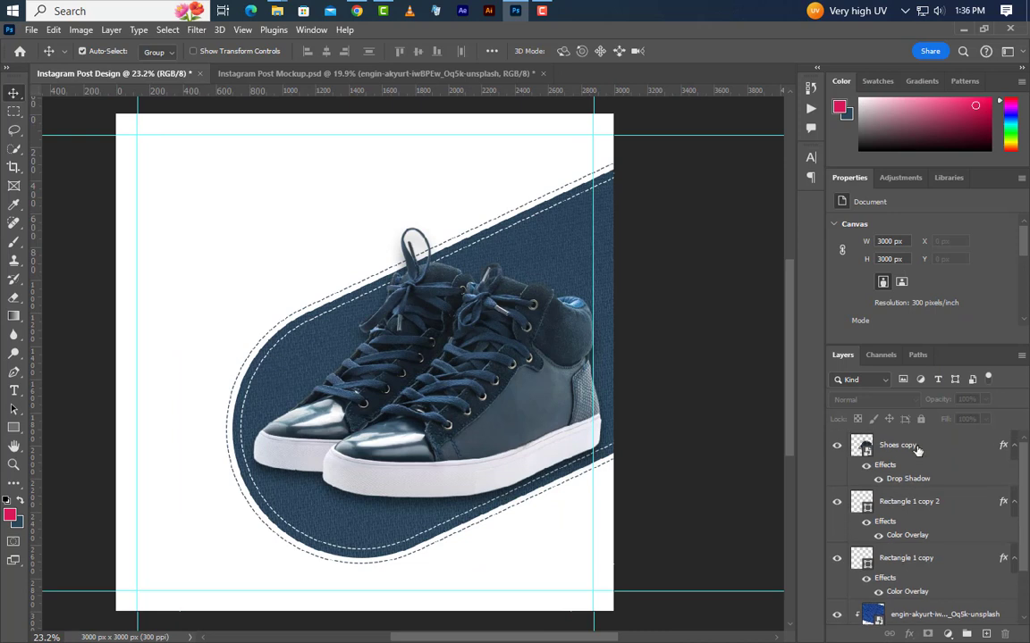
{"action": "left_click", "coordinate": [916, 448]}
{"action": "left_click", "coordinate": [1014, 445]}
{"action": "left_click", "coordinate": [1013, 474]}
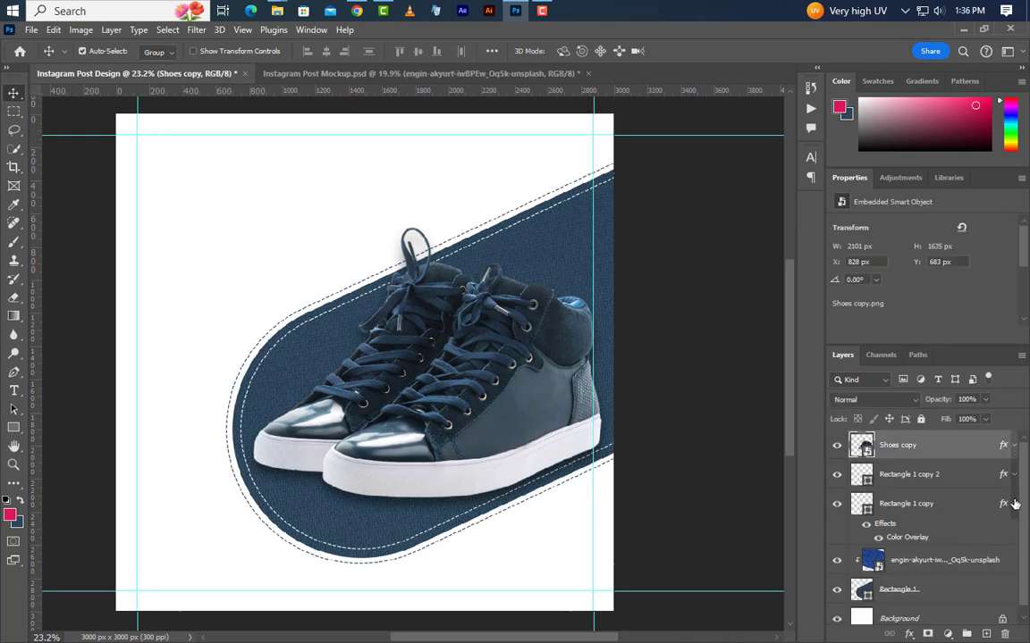
{"action": "left_click", "coordinate": [1013, 503]}
{"action": "left_click", "coordinate": [942, 511], "text": "shift"}
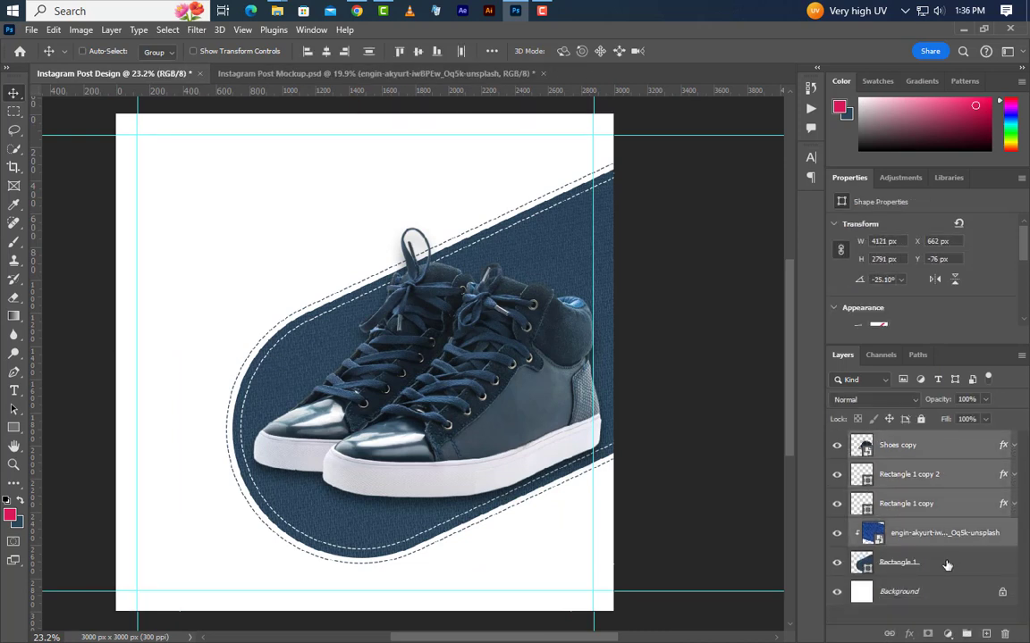
{"action": "left_click", "coordinate": [947, 565], "text": "shift"}
{"action": "key", "text": "ctrl+g"}
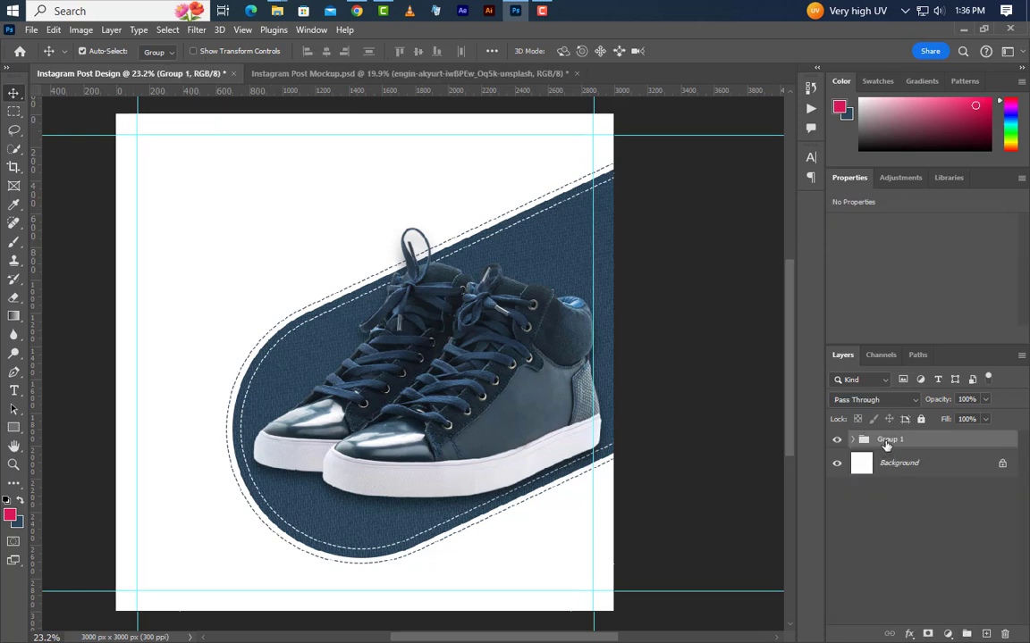
{"action": "double_click", "coordinate": [888, 440]}
{"action": "type", "text": "Des"}
{"action": "type", "text": "ign"}
{"action": "key", "text": "Return"}
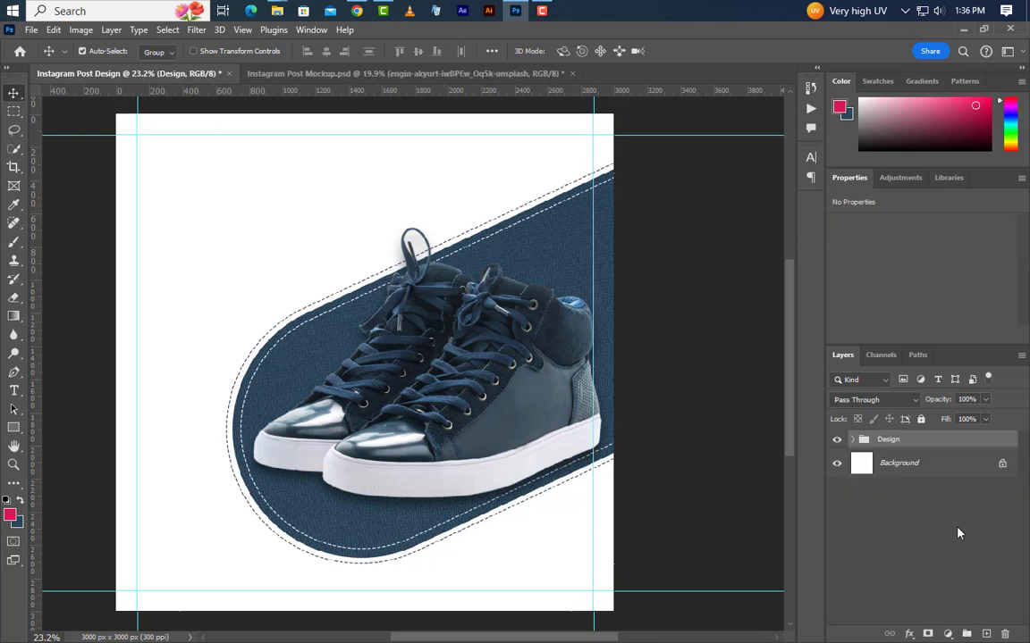
Step: Minimize Photoshop and drag Logo.png from File Explorer toward Photoshop
{"action": "left_click", "coordinate": [963, 32]}
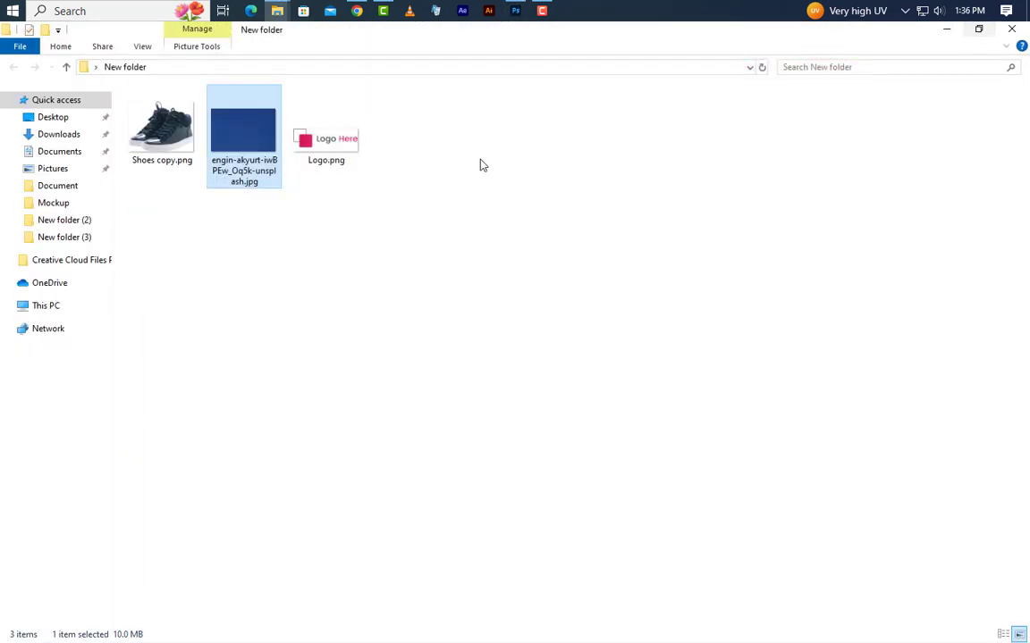
{"action": "left_click", "coordinate": [324, 143]}
{"action": "left_click_drag", "start_coordinate": [324, 152], "coordinate": [509, 16]}
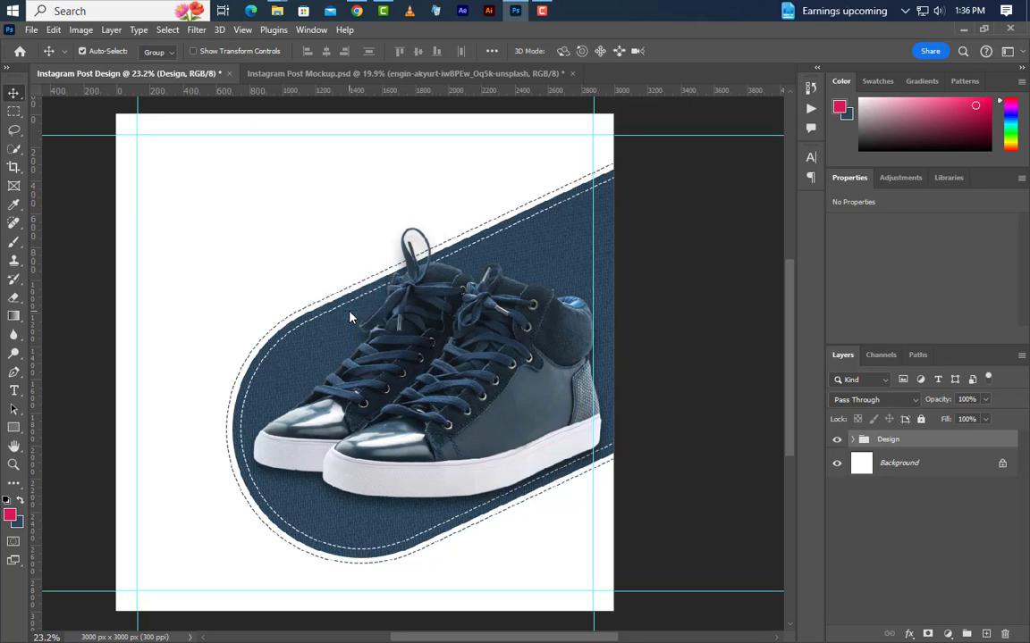
Step: Place the logo at the canvas top-left as a new layer and expand the Design group
{"action": "mouse_move", "coordinate": [509, 16]}
{"action": "left_mouse_down"}
{"action": "mouse_move", "coordinate": [365, 362]}
{"action": "mouse_move", "coordinate": [189, 157]}
{"action": "left_mouse_up"}
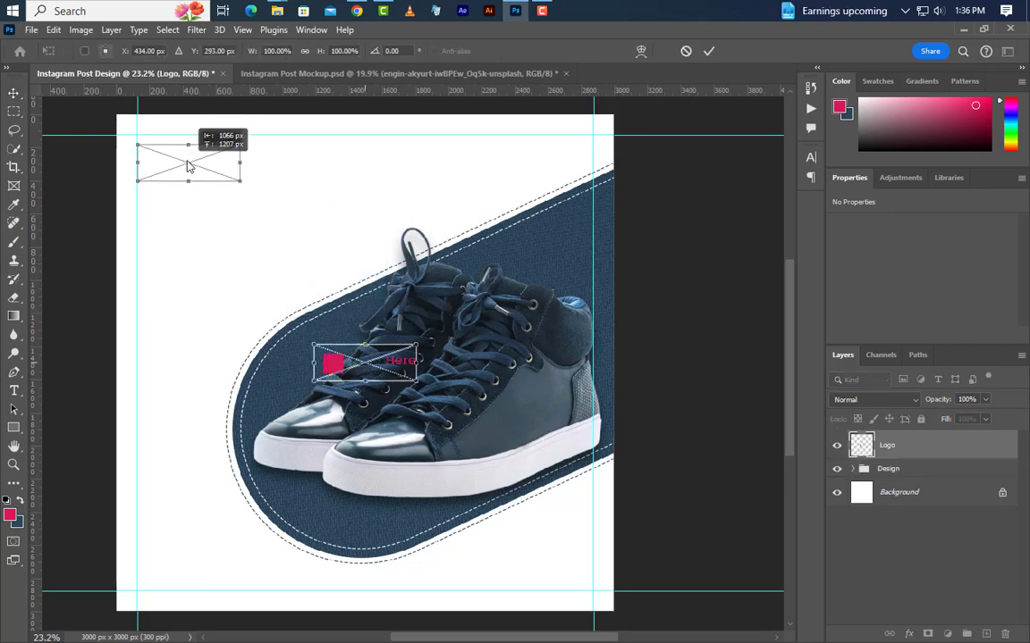
{"action": "left_click", "coordinate": [708, 51]}
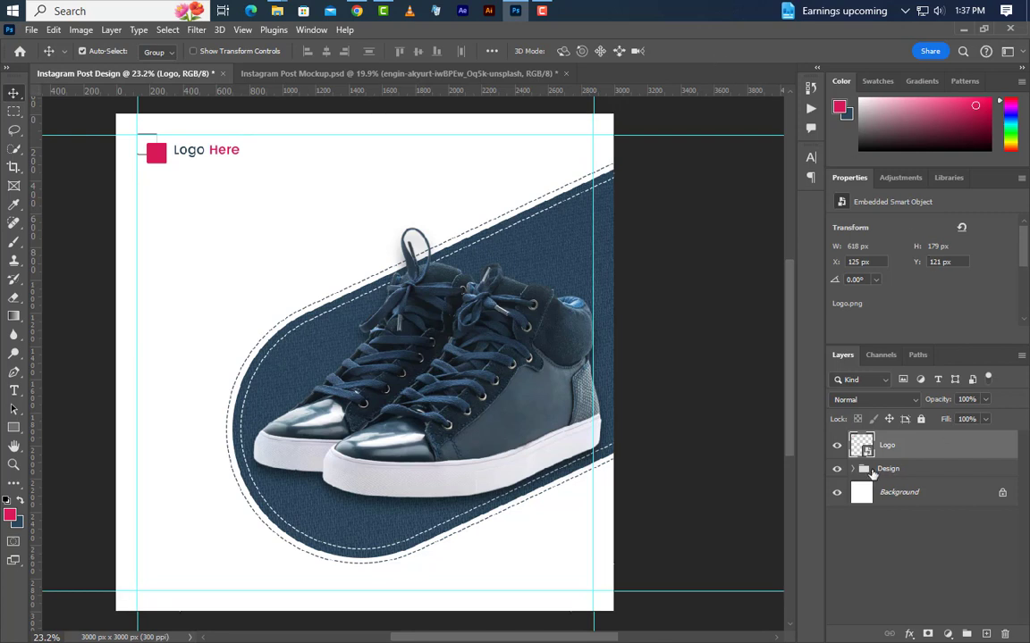
{"action": "left_click", "coordinate": [852, 469]}
{"action": "scroll", "coordinate": [911, 581], "scroll_direction": "down", "scroll_amount": 1}
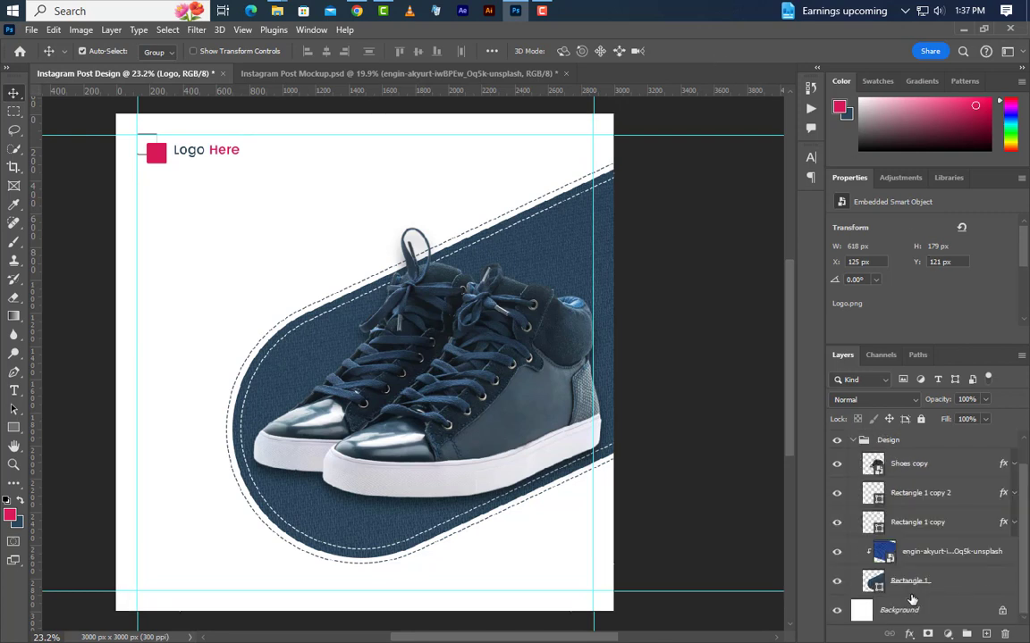
Step: Add a #dee6ec Solid Color fill layer above Background, outside the Design group
{"action": "left_click", "coordinate": [932, 608]}
{"action": "left_click", "coordinate": [948, 633]}
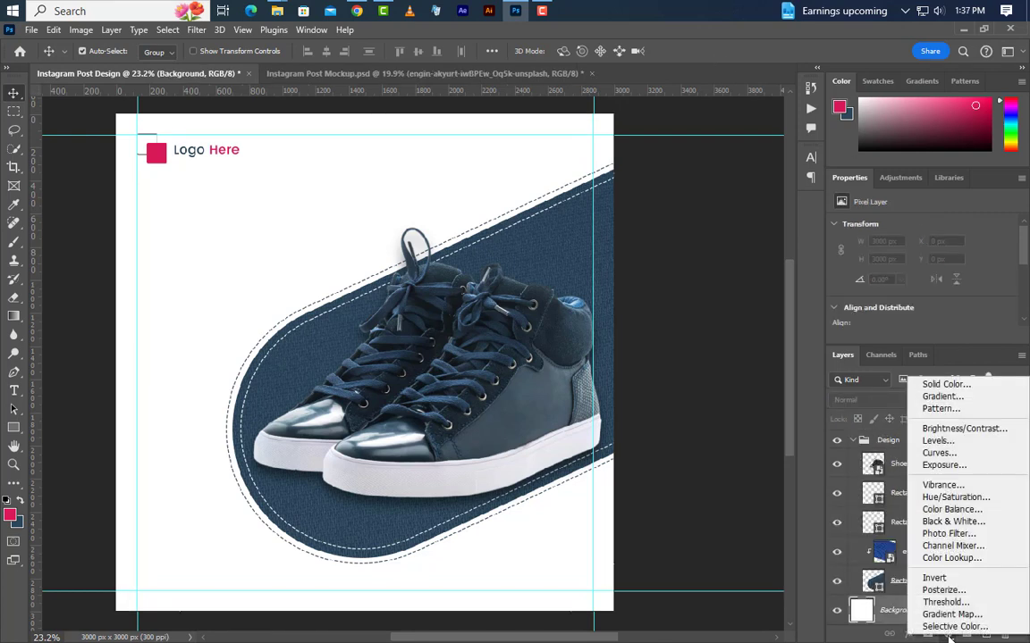
{"action": "left_click", "coordinate": [945, 385]}
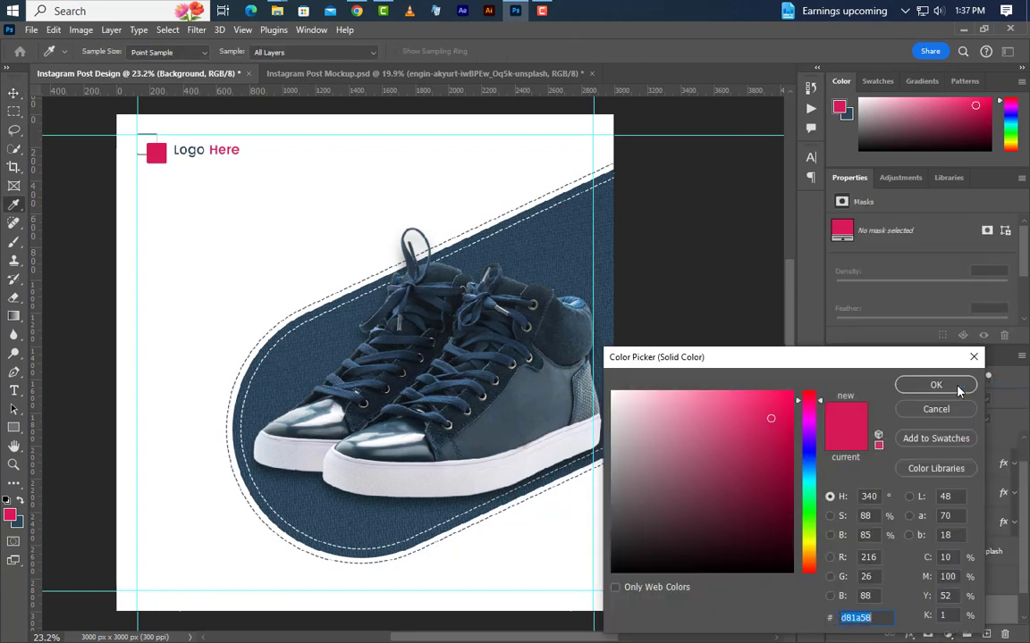
{"action": "type", "text": "dee6ec"}
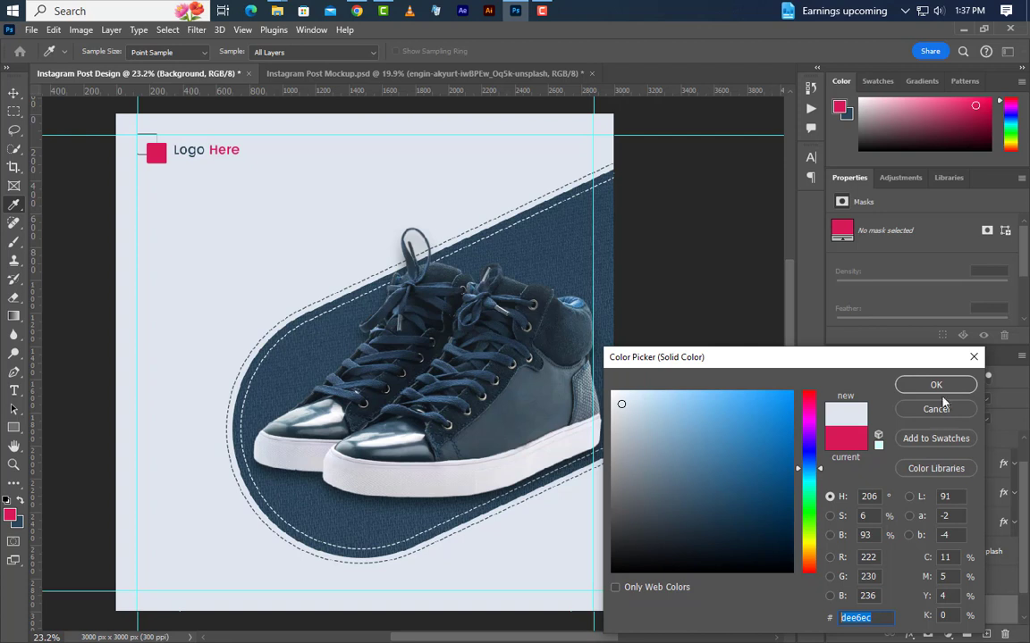
{"action": "left_click", "coordinate": [935, 386]}
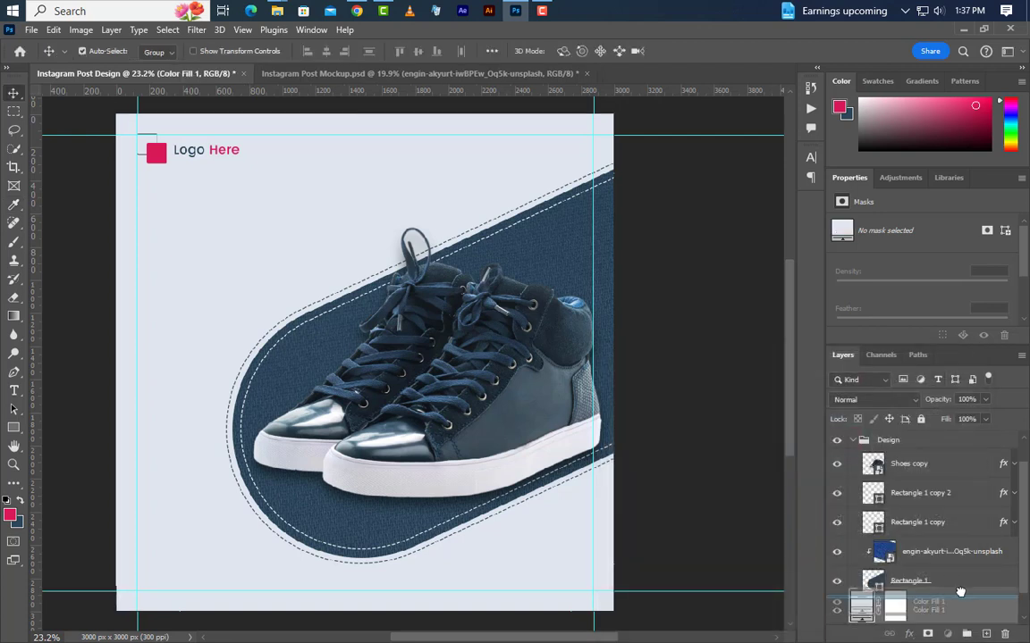
{"action": "left_click_drag", "start_coordinate": [960, 591], "coordinate": [943, 580]}
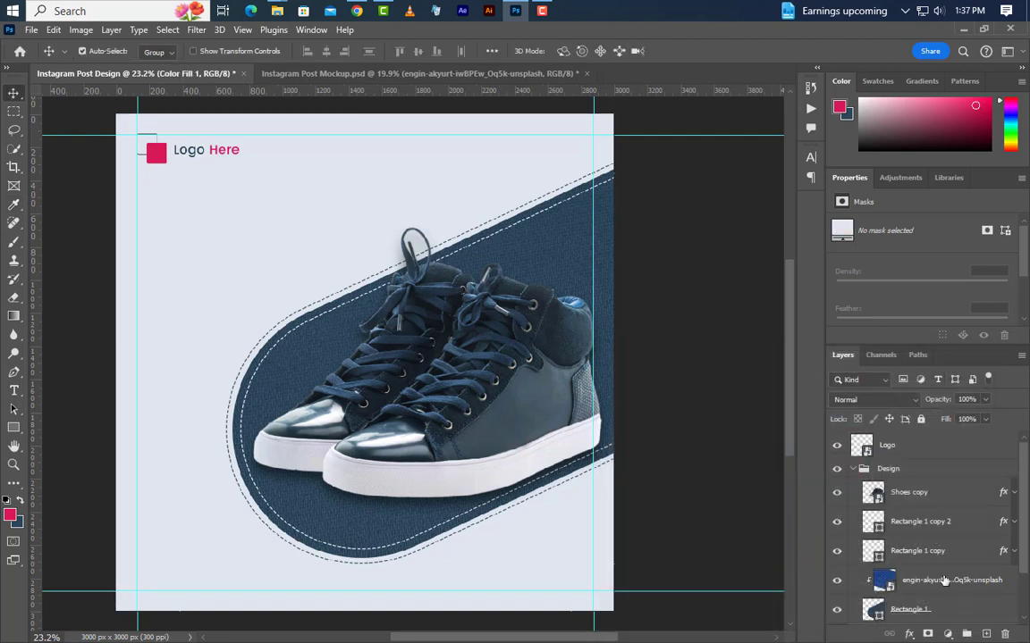
{"action": "left_click", "coordinate": [855, 469]}
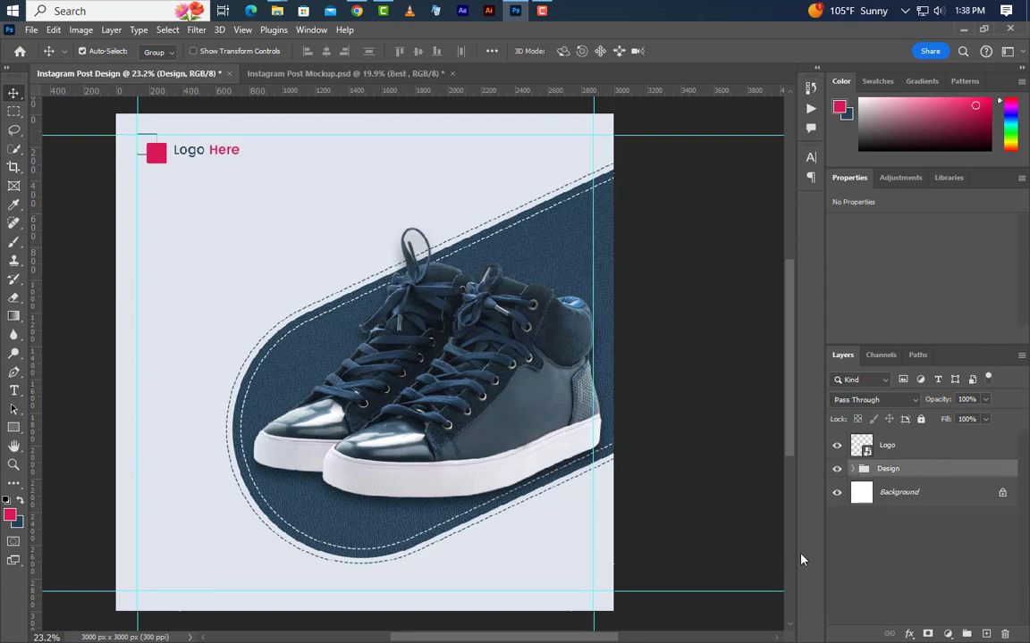
Step: Type 'Best' below the logo and set it to 58.8 pt
{"action": "left_click", "coordinate": [13, 390]}
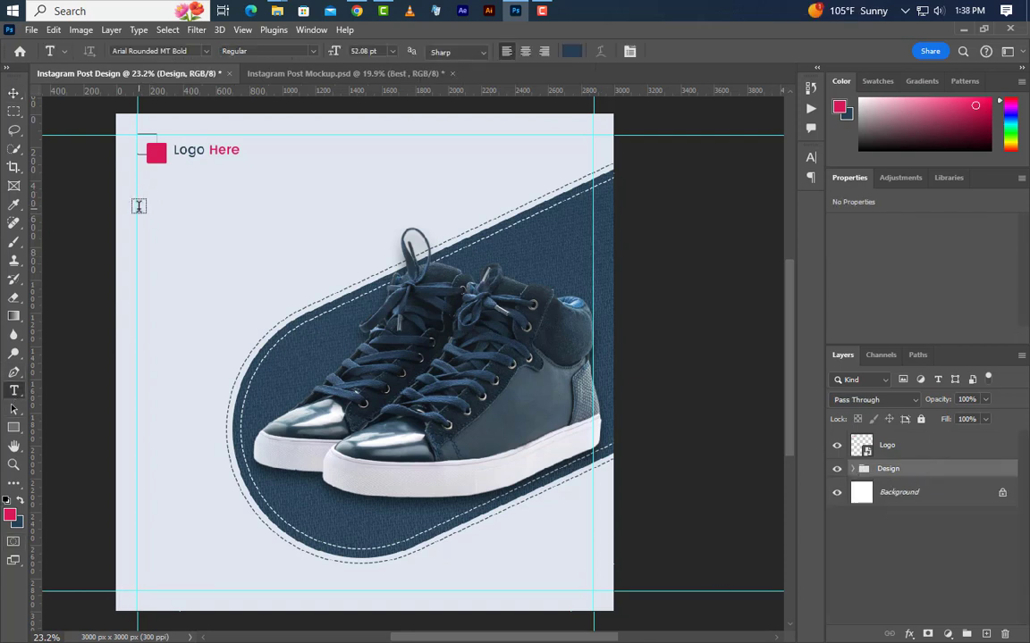
{"action": "left_click", "coordinate": [136, 206]}
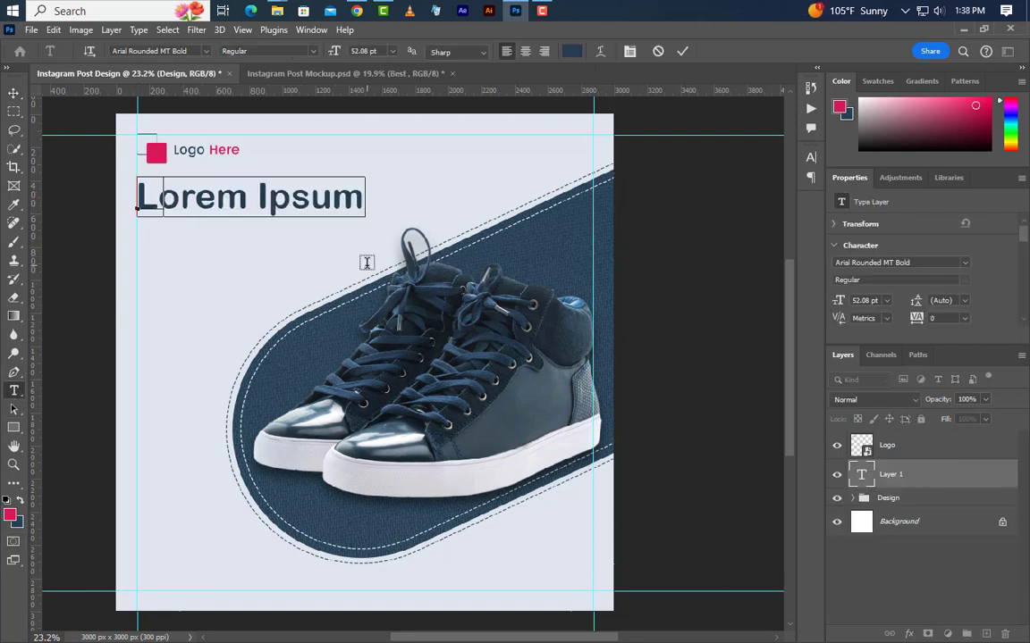
{"action": "type", "text": "Best"}
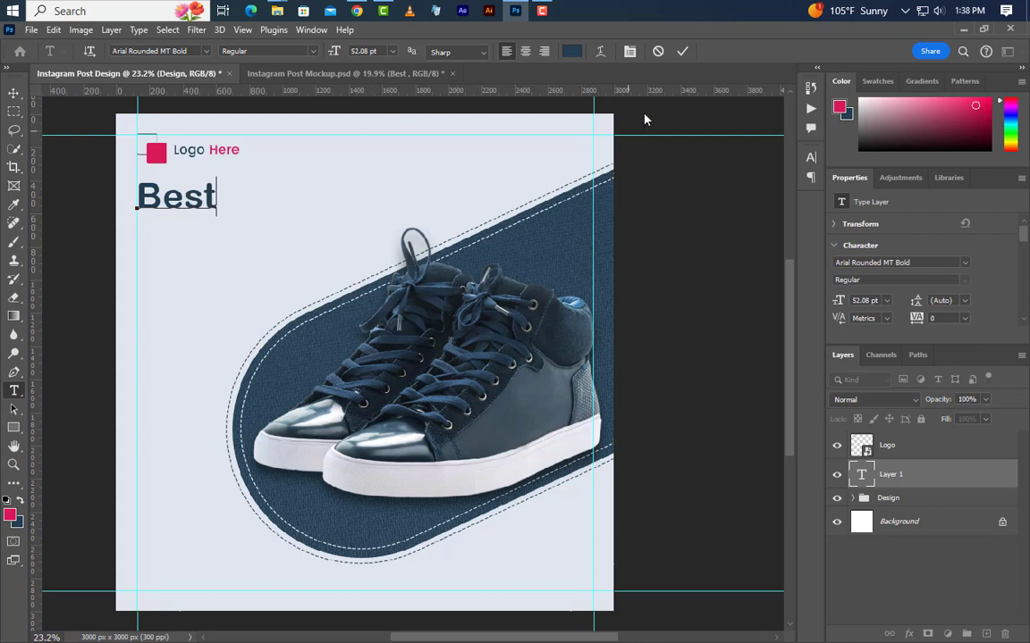
{"action": "left_click", "coordinate": [864, 300]}
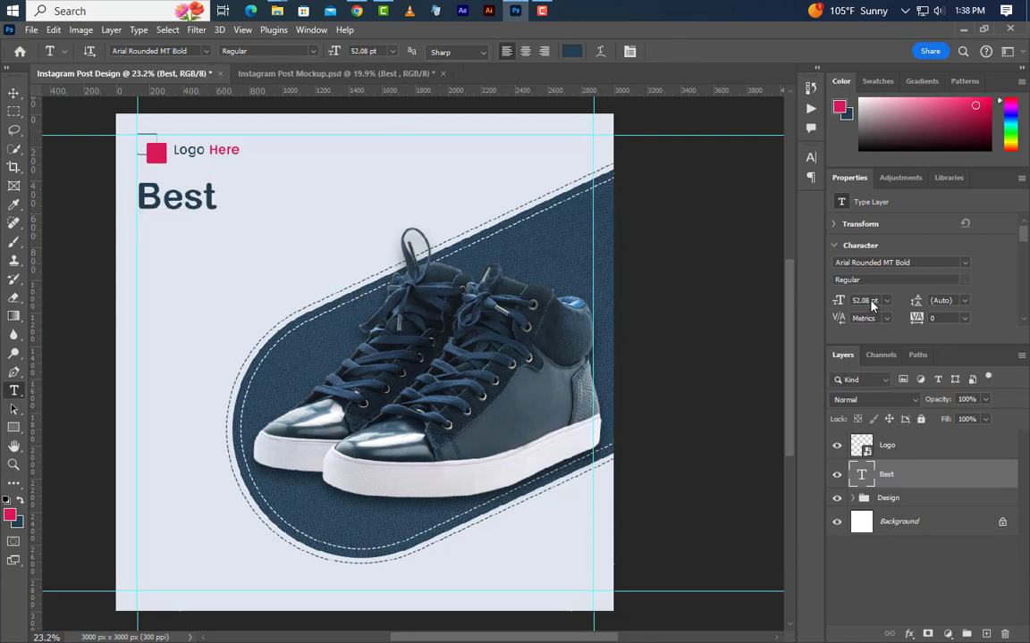
{"action": "type", "text": "58"}
{"action": "type", "text": ".8pt"}
{"action": "key", "text": "Return"}
Step: Color 'Best' navy #243f51 and nudge it slightly down
{"action": "left_click", "coordinate": [811, 157]}
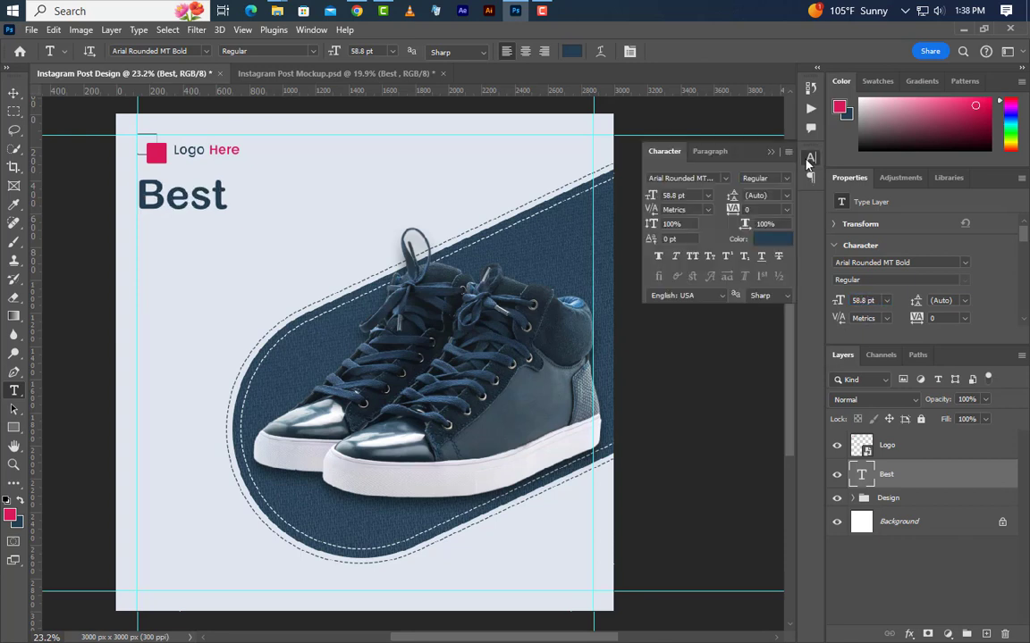
{"action": "left_click", "coordinate": [773, 241]}
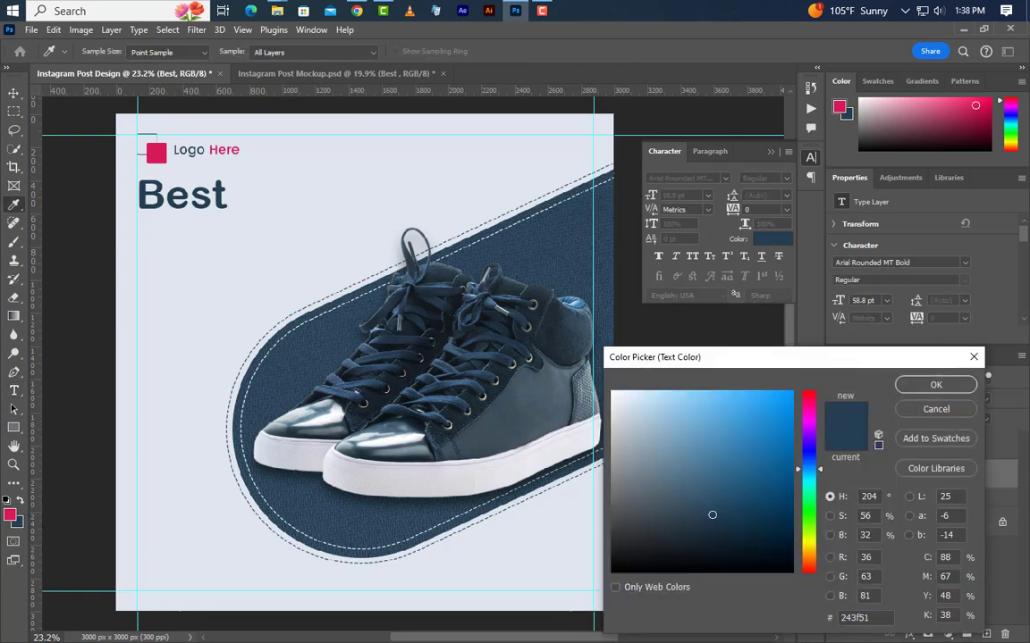
{"action": "double_click", "coordinate": [872, 617]}
{"action": "left_click", "coordinate": [935, 385]}
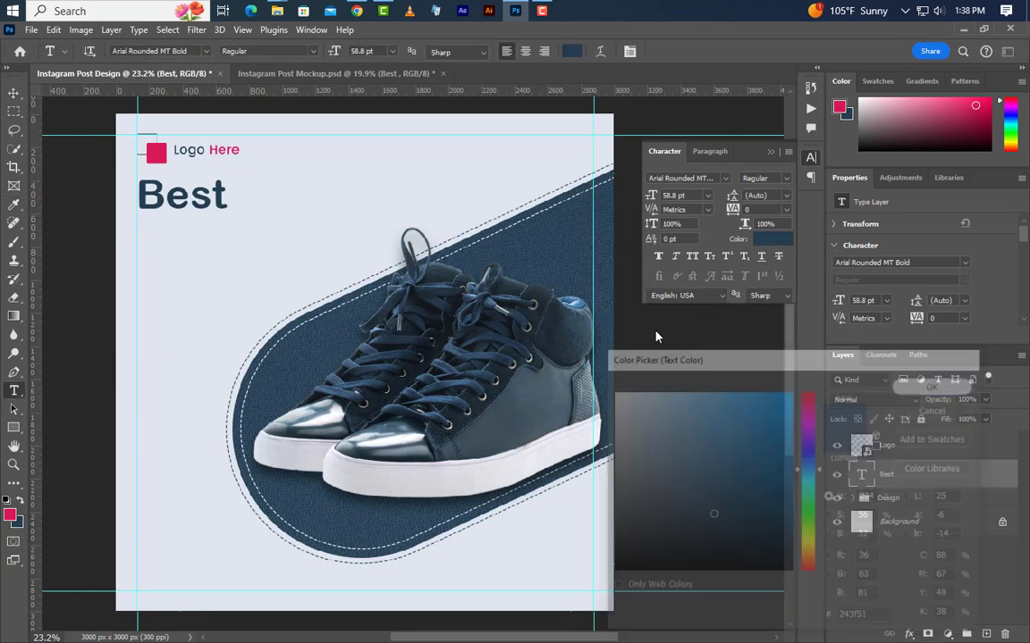
{"action": "left_click", "coordinate": [694, 136]}
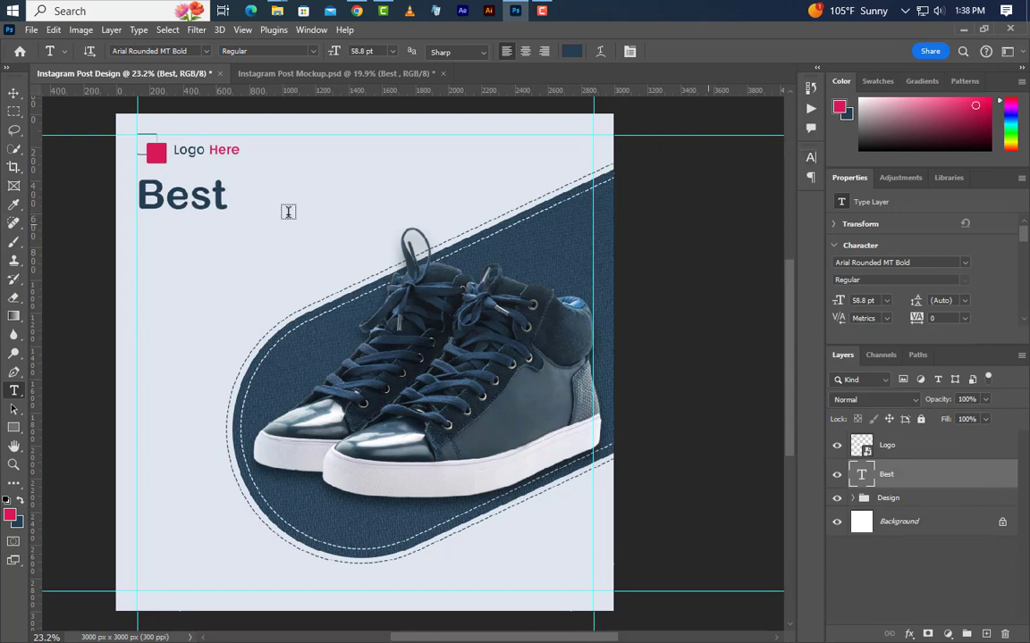
{"action": "left_click", "coordinate": [14, 92]}
{"action": "key", "text": "shift+Down"}
{"action": "key", "text": "shift+Down"}
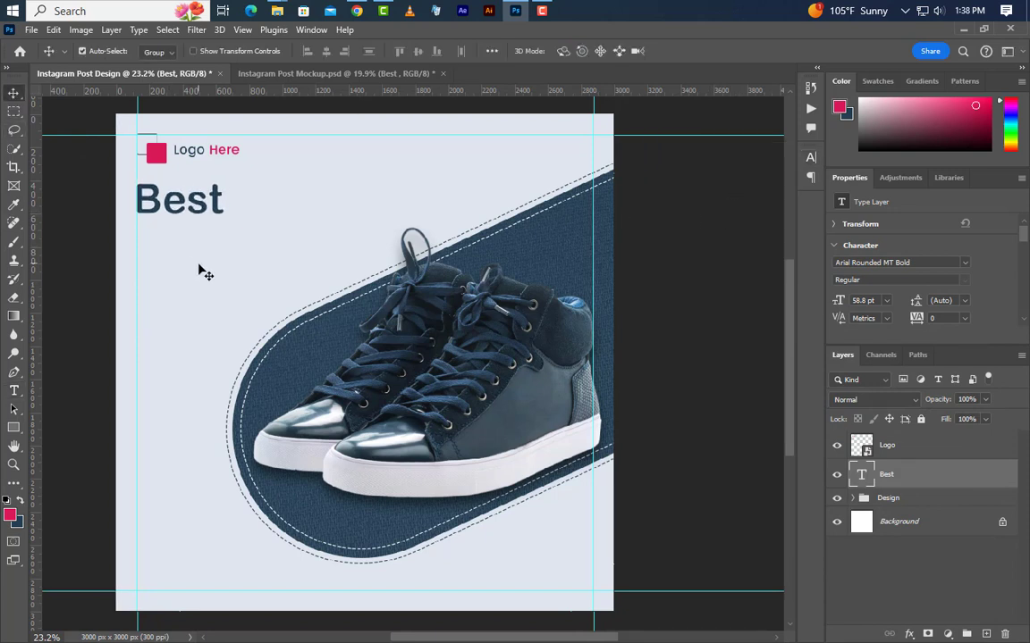
{"action": "left_click", "coordinate": [14, 390]}
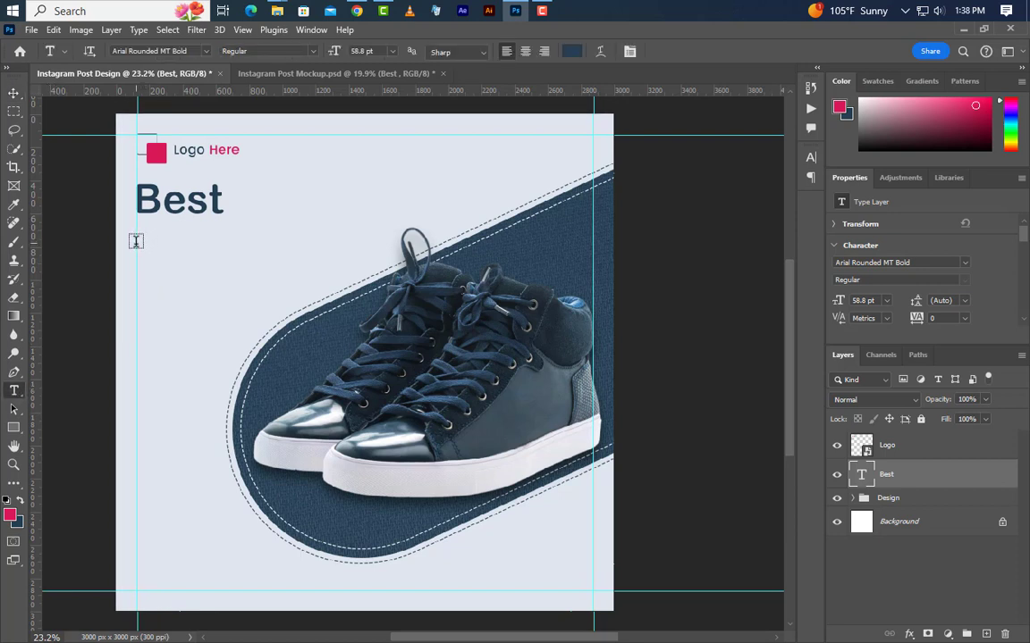
Step: Type 'Selling' under Best and enlarge it to 87.5 pt
{"action": "left_click", "coordinate": [136, 238]}
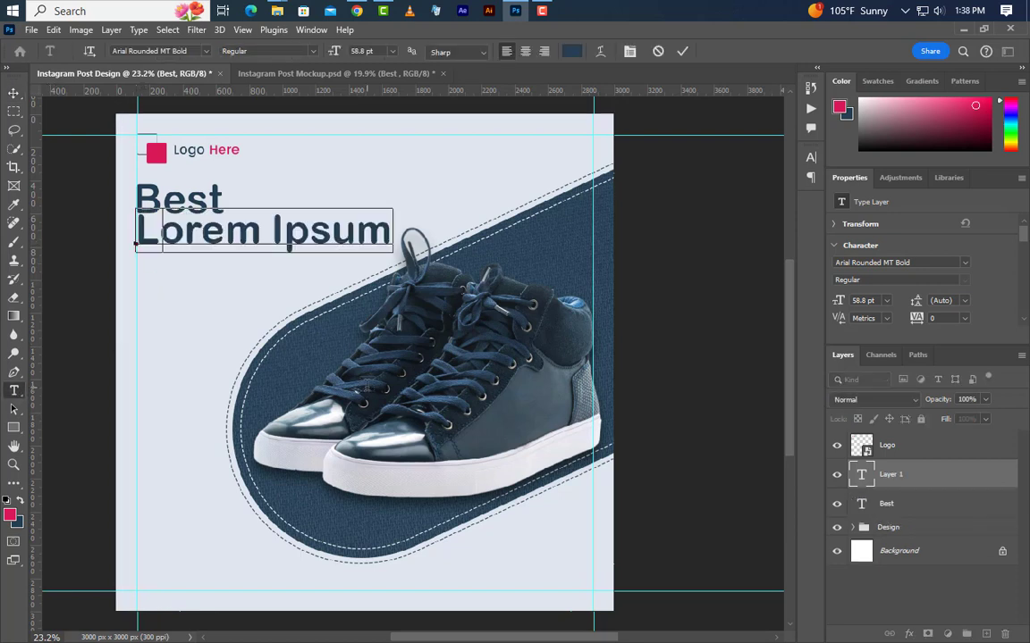
{"action": "type", "text": "Selling"}
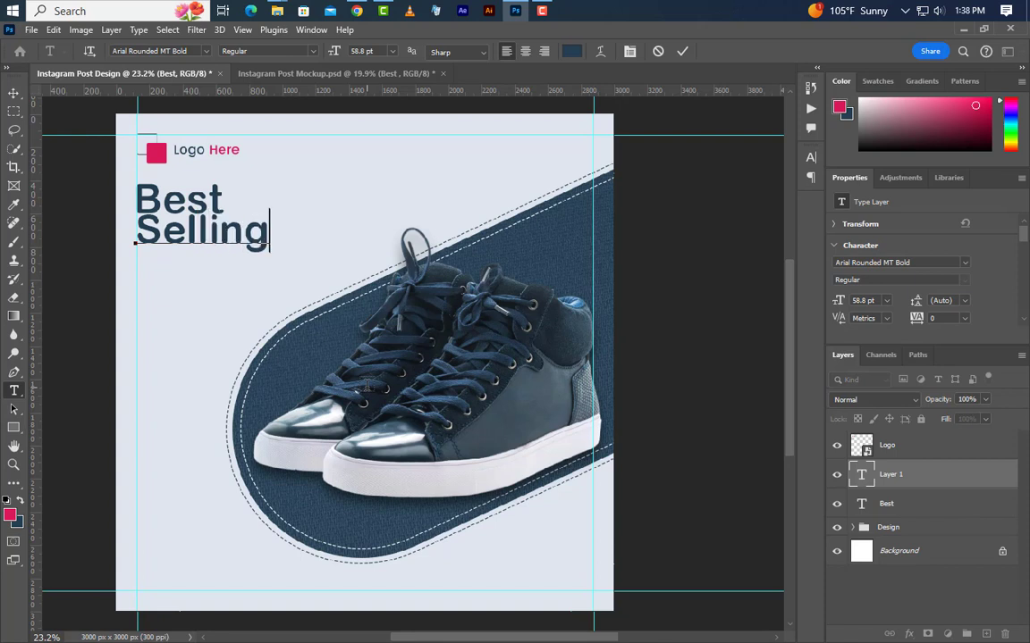
{"action": "left_click", "coordinate": [679, 53]}
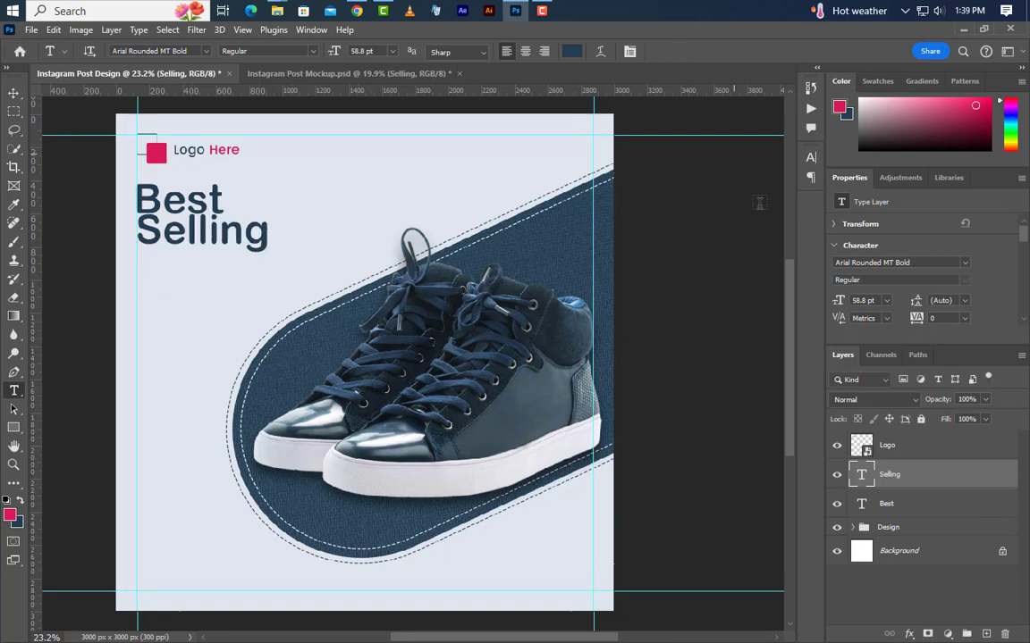
{"action": "left_click", "coordinate": [863, 300]}
{"action": "type", "text": "."}
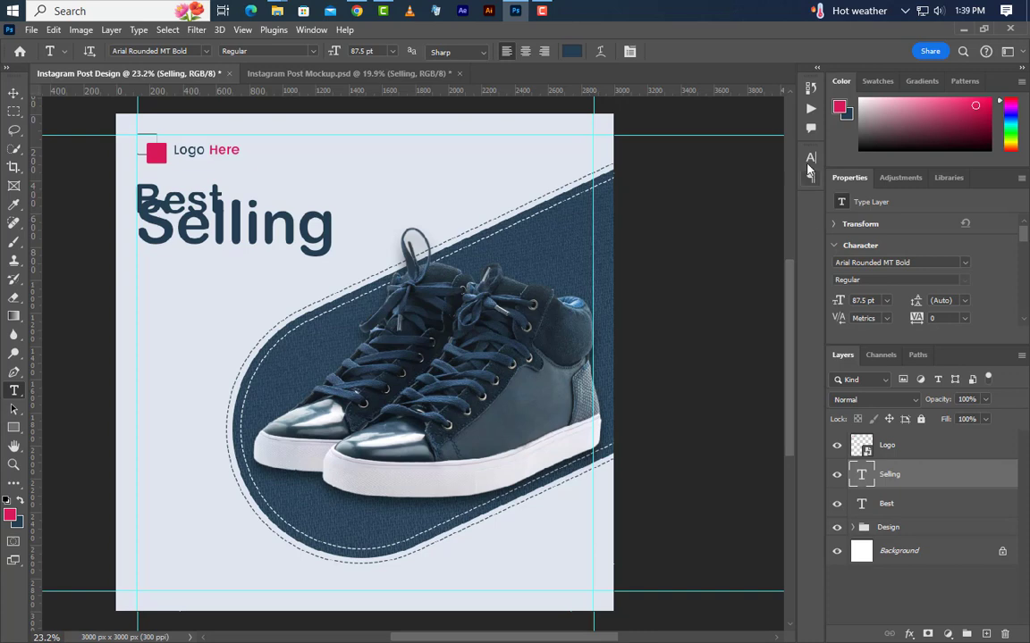
{"action": "left_click", "coordinate": [811, 158]}
Step: Color 'Selling' the logo's pink #d81a58 and nudge it down twice
{"action": "left_click", "coordinate": [767, 240]}
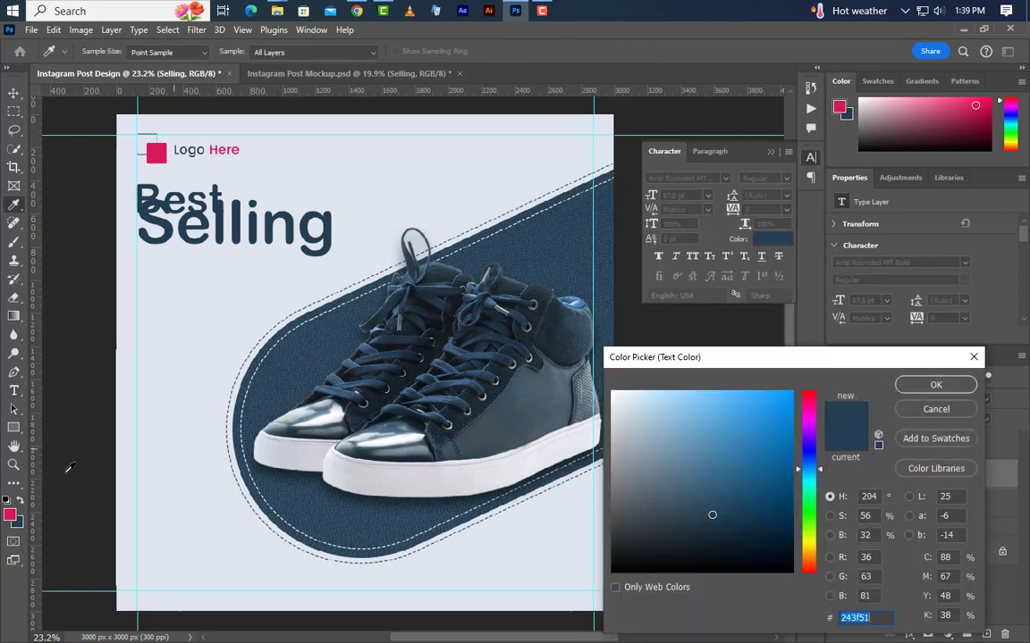
{"action": "left_click", "coordinate": [11, 512]}
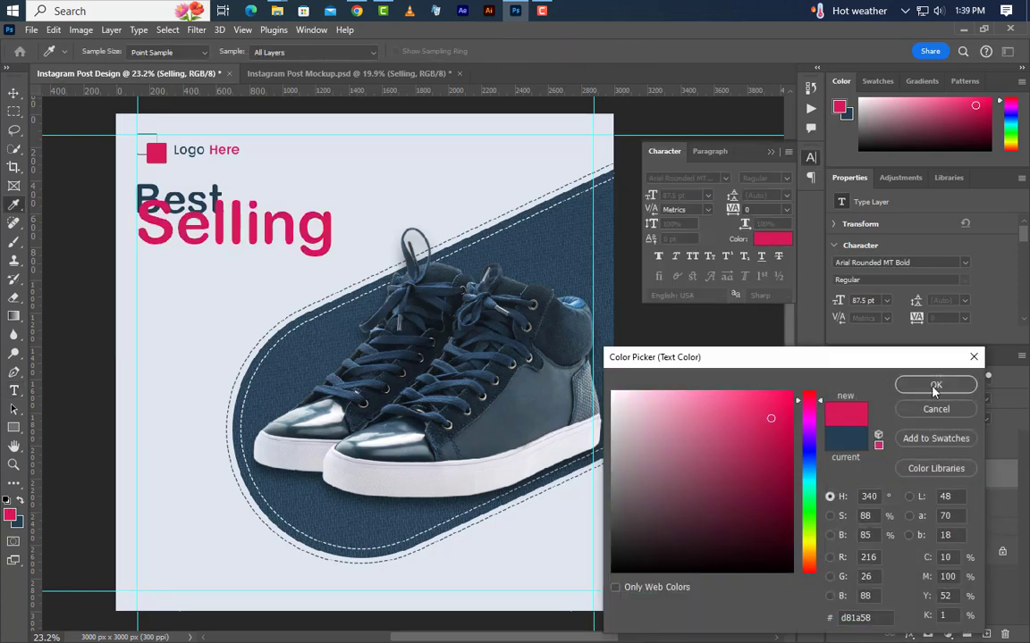
{"action": "left_click", "coordinate": [934, 385]}
{"action": "left_click", "coordinate": [692, 137]}
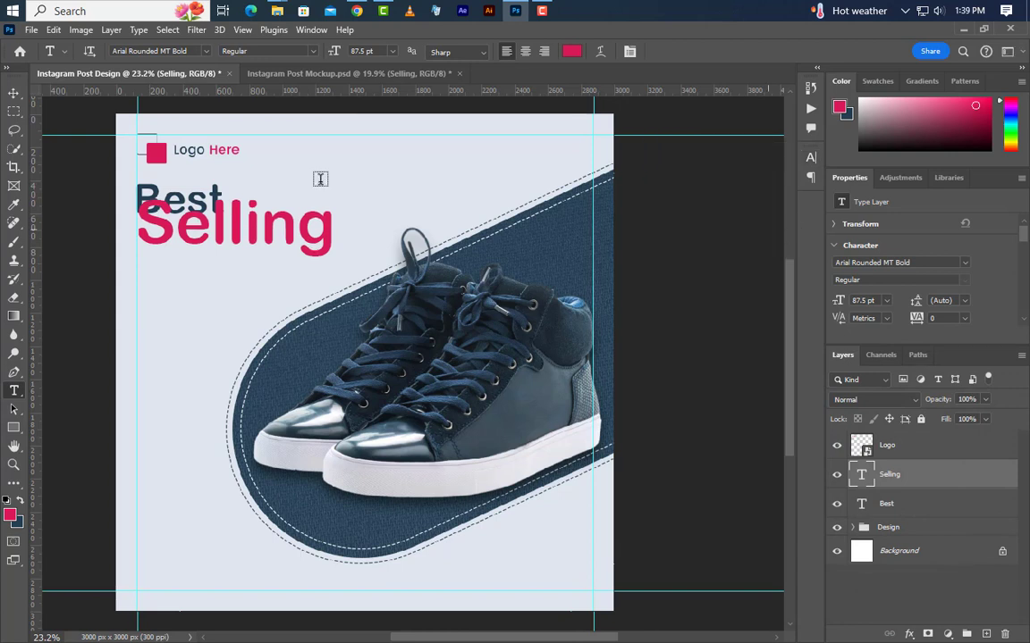
{"action": "left_click", "coordinate": [13, 92]}
{"action": "key", "text": "shift+Down"}
{"action": "key", "text": "shift+Down"}
{"action": "key", "text": "shift+Down"}
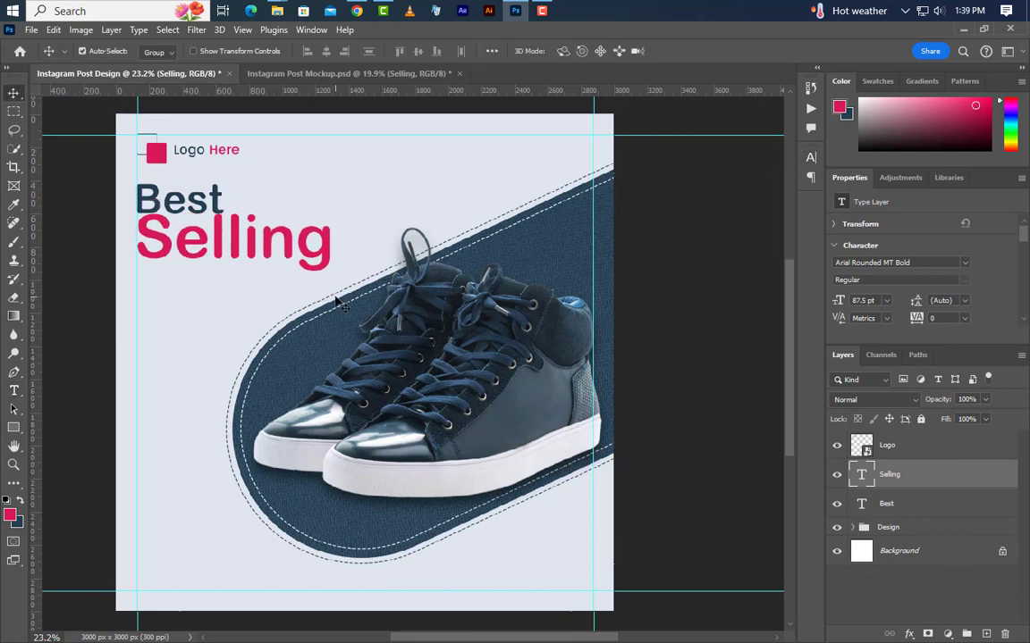
{"action": "key", "text": "shift+Down"}
{"action": "key", "text": "shift+Down"}
{"action": "key", "text": "shift+Down"}
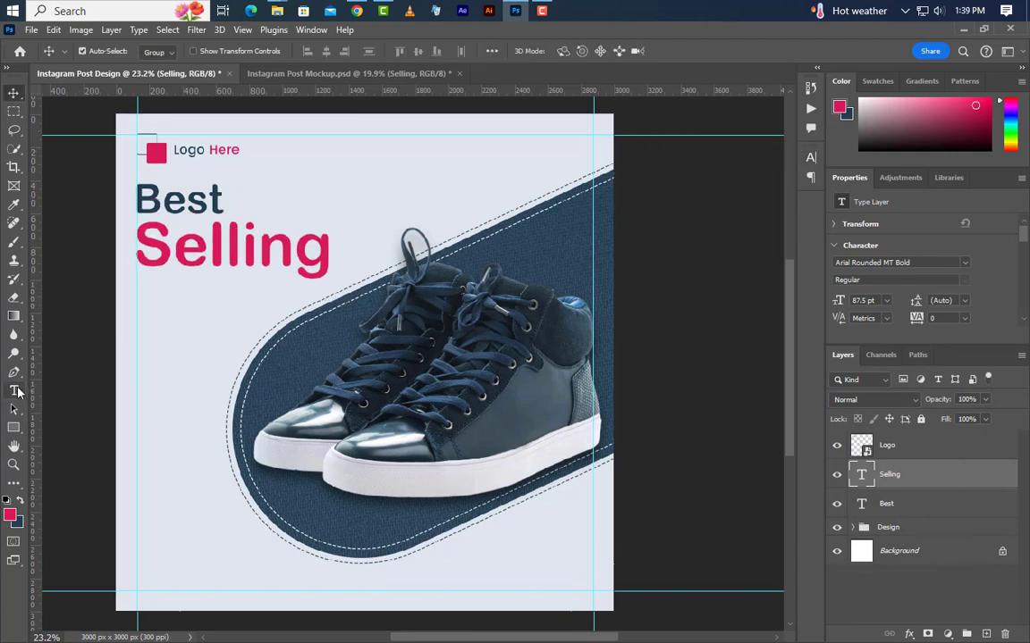
{"action": "left_click", "coordinate": [16, 392]}
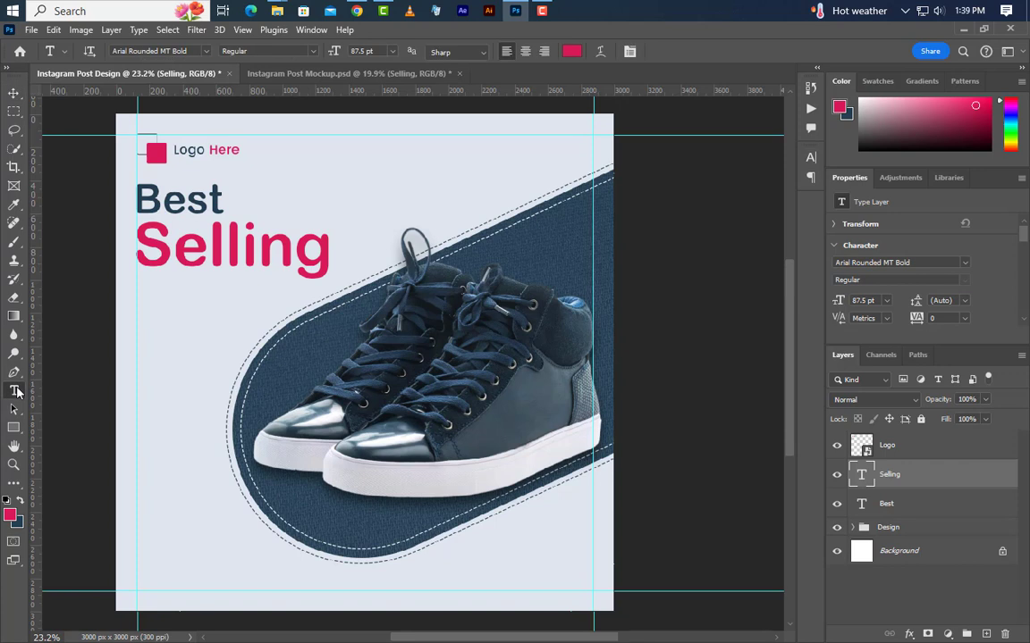
Step: Type 'Product' beneath Selling and make it All Caps
{"action": "left_click", "coordinate": [136, 302]}
{"action": "type", "text": "Pr"}
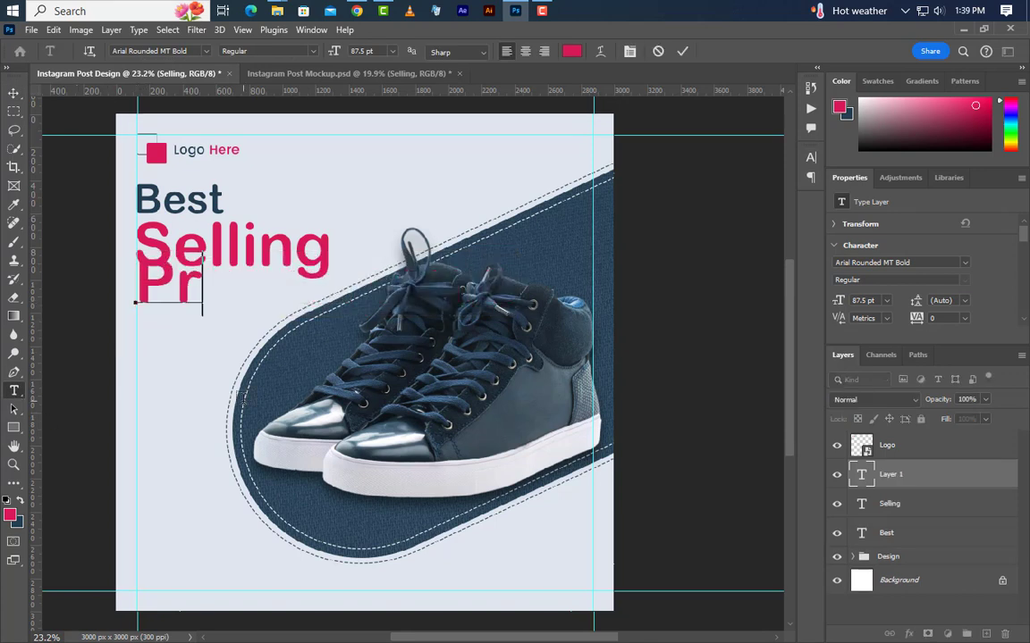
{"action": "type", "text": "oduct"}
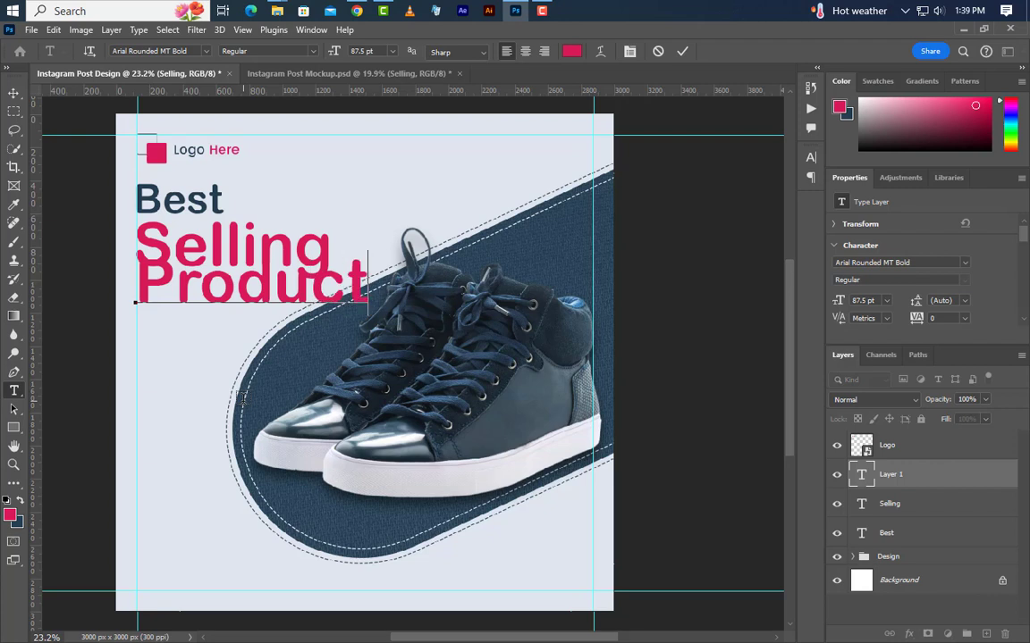
{"action": "left_click", "coordinate": [681, 51]}
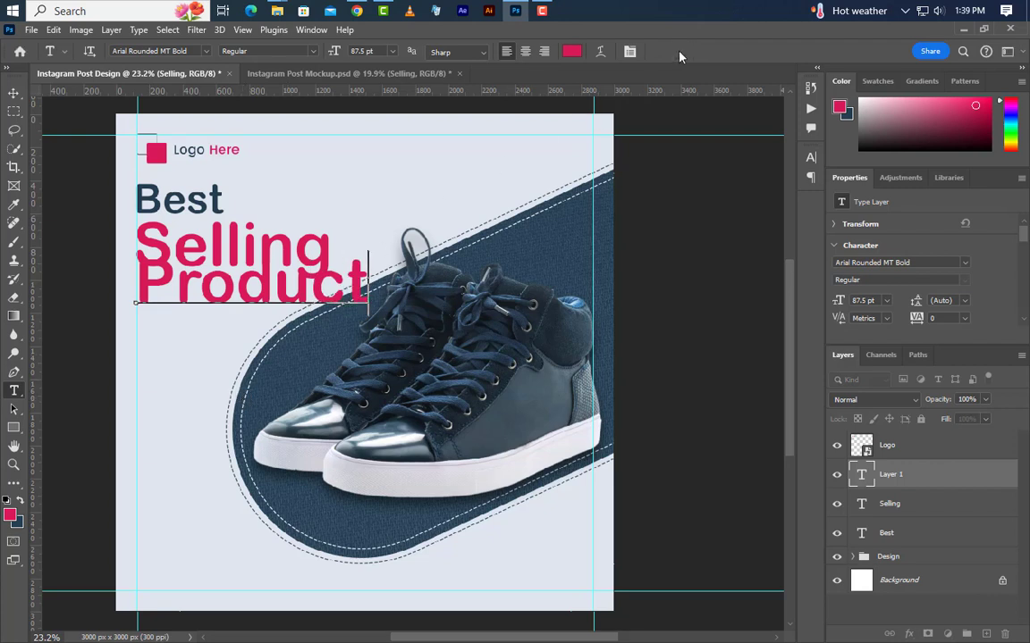
{"action": "left_click", "coordinate": [810, 158]}
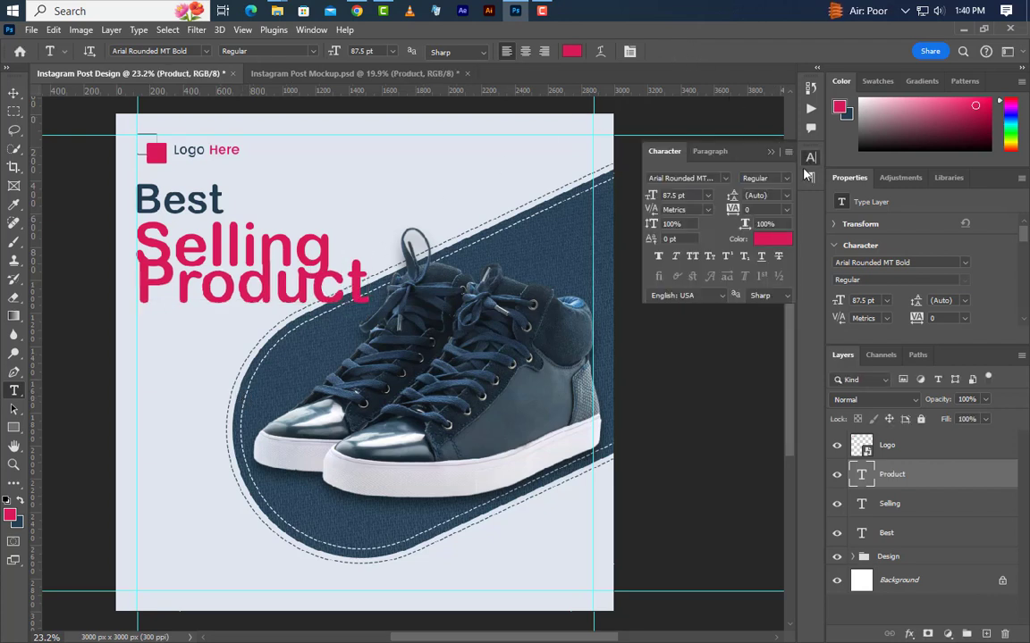
{"action": "left_click", "coordinate": [694, 257]}
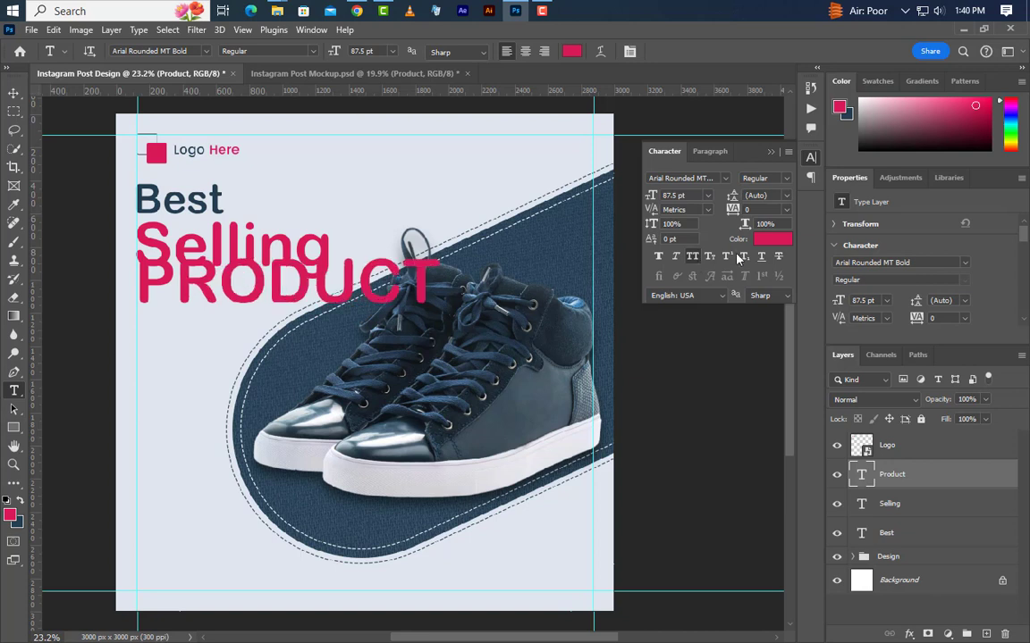
Step: Set PRODUCT to dark grey #2d2d2d at 40 pt
{"action": "left_click", "coordinate": [770, 242]}
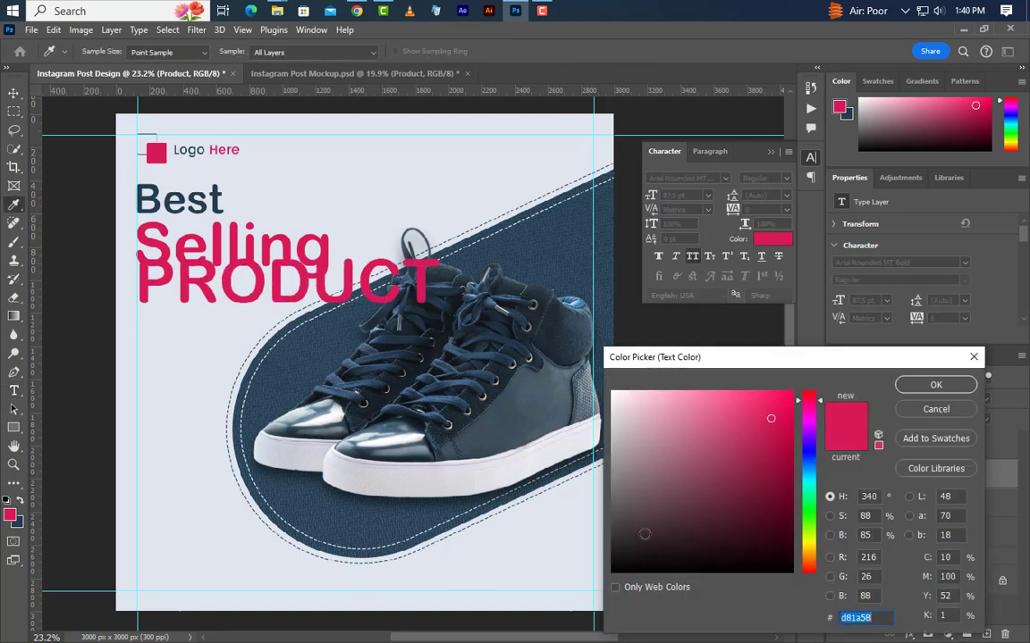
{"action": "type", "text": "2d2d2d"}
{"action": "left_click_drag", "start_coordinate": [880, 618], "coordinate": [780, 619]}
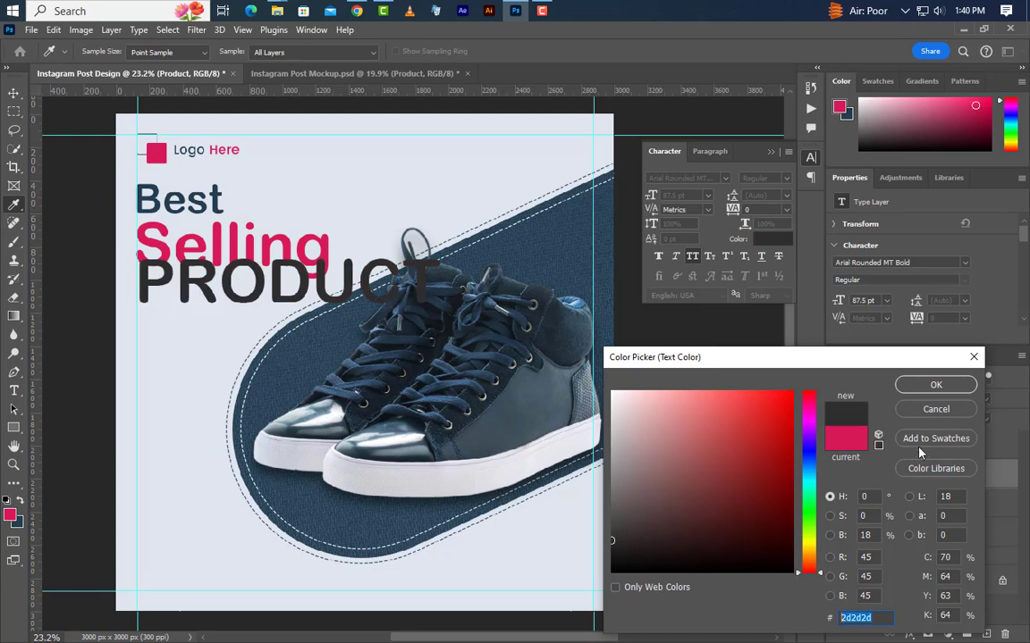
{"action": "left_click", "coordinate": [936, 384]}
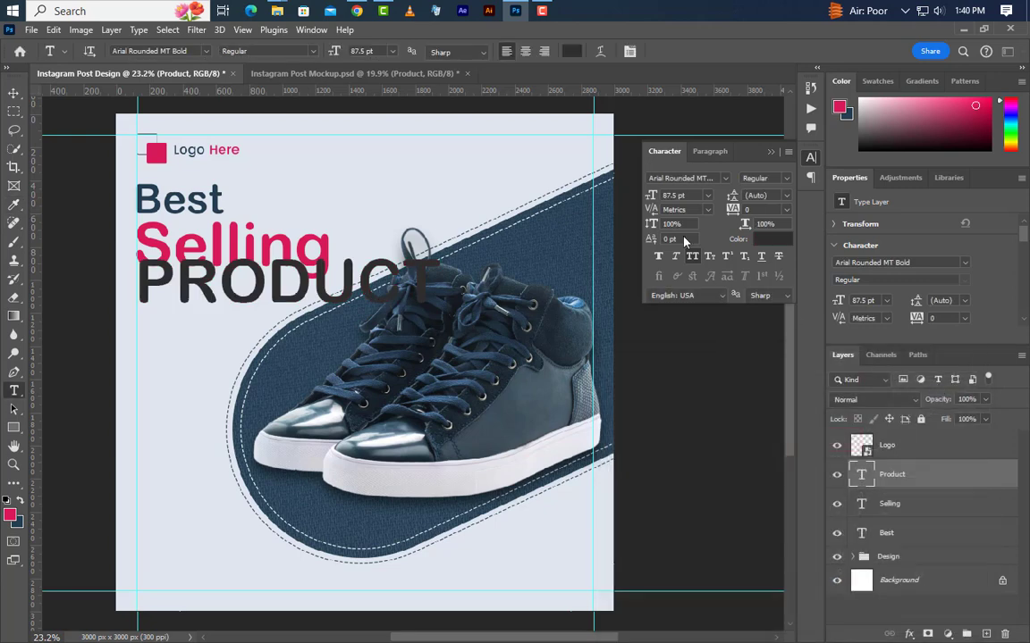
{"action": "left_click", "coordinate": [675, 195]}
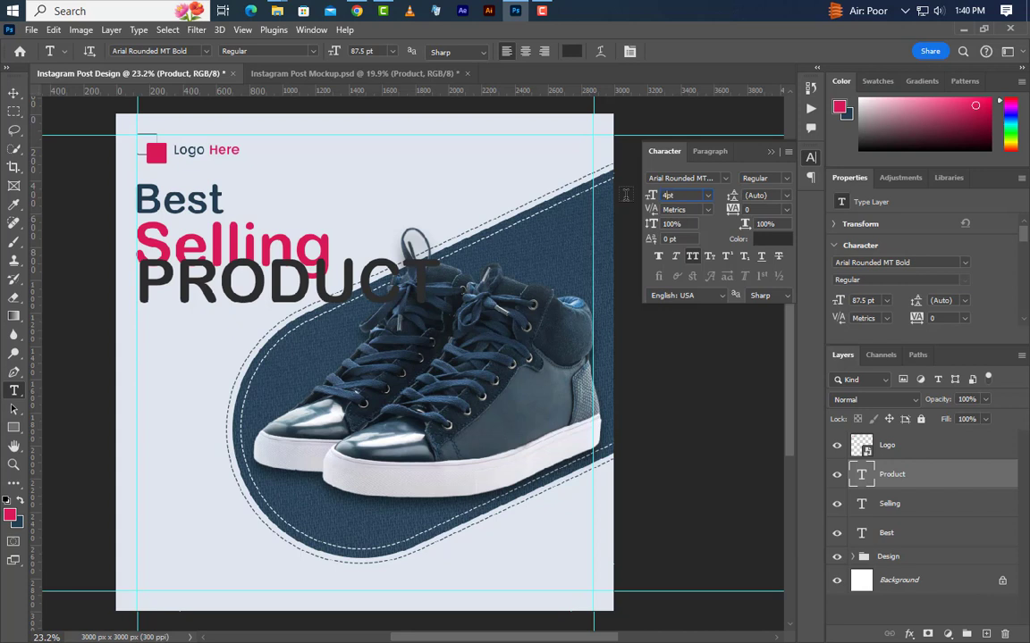
{"action": "key", "text": "Return"}
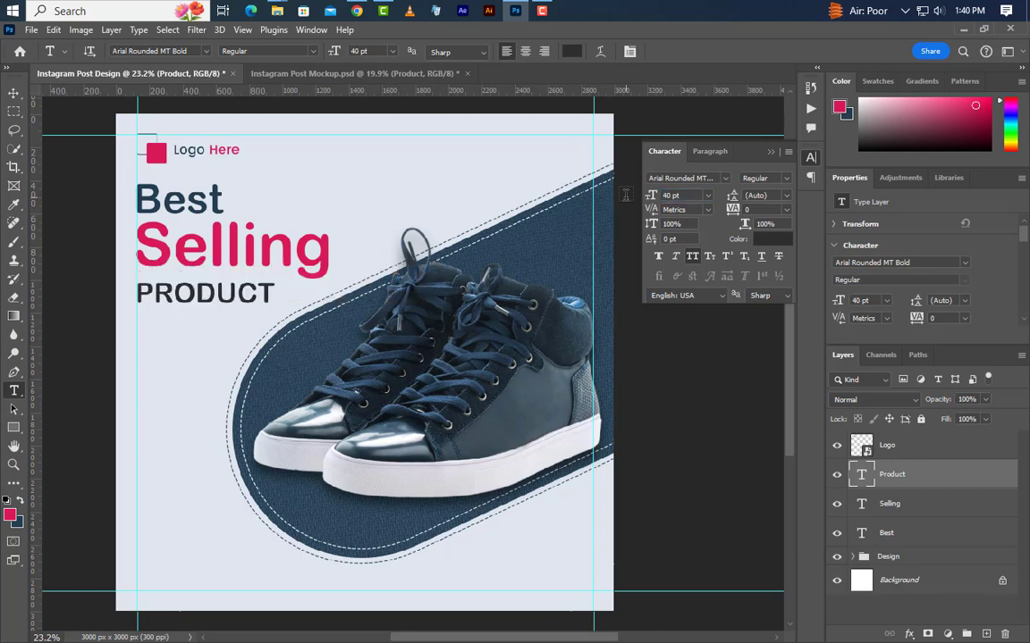
{"action": "left_click", "coordinate": [772, 154]}
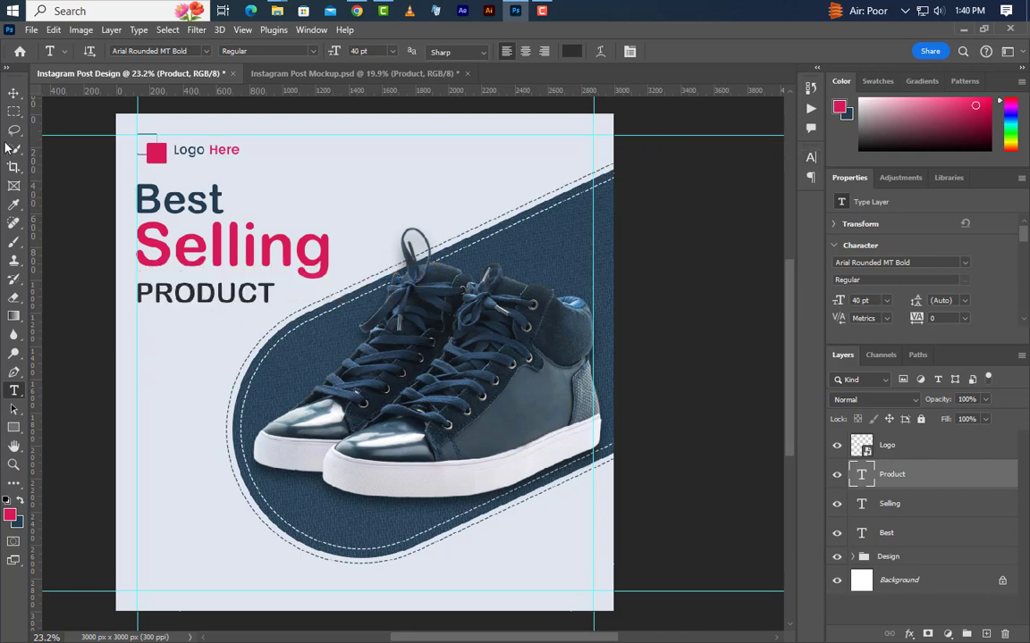
{"action": "left_click", "coordinate": [13, 92]}
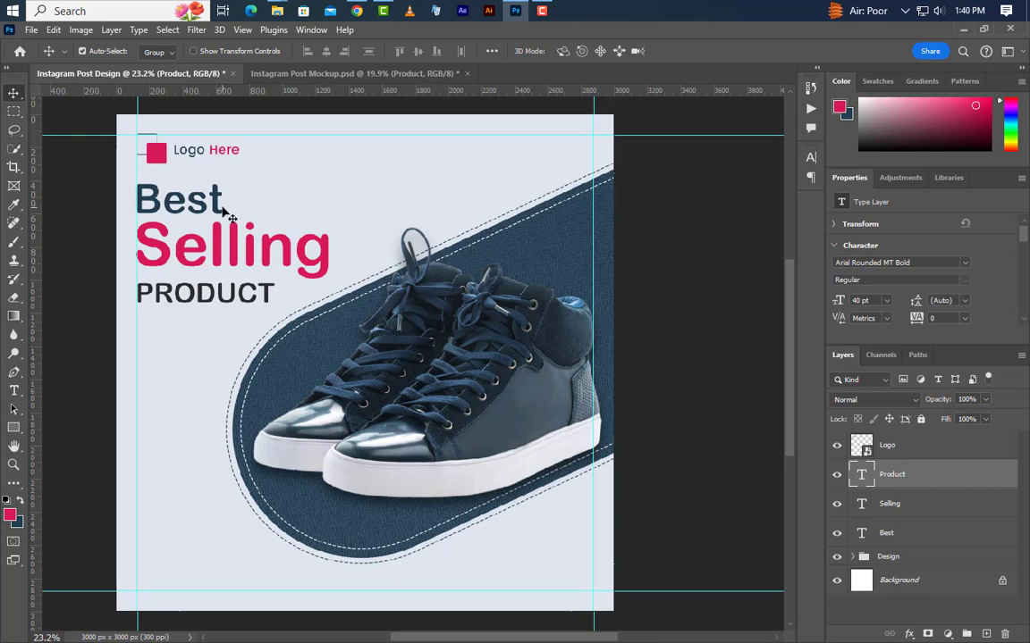
Step: Nudge PRODUCT up, then Free Transform the three headline layers slightly lower
{"action": "key", "text": "shift+Up"}
{"action": "left_click", "coordinate": [911, 506], "text": "shift"}
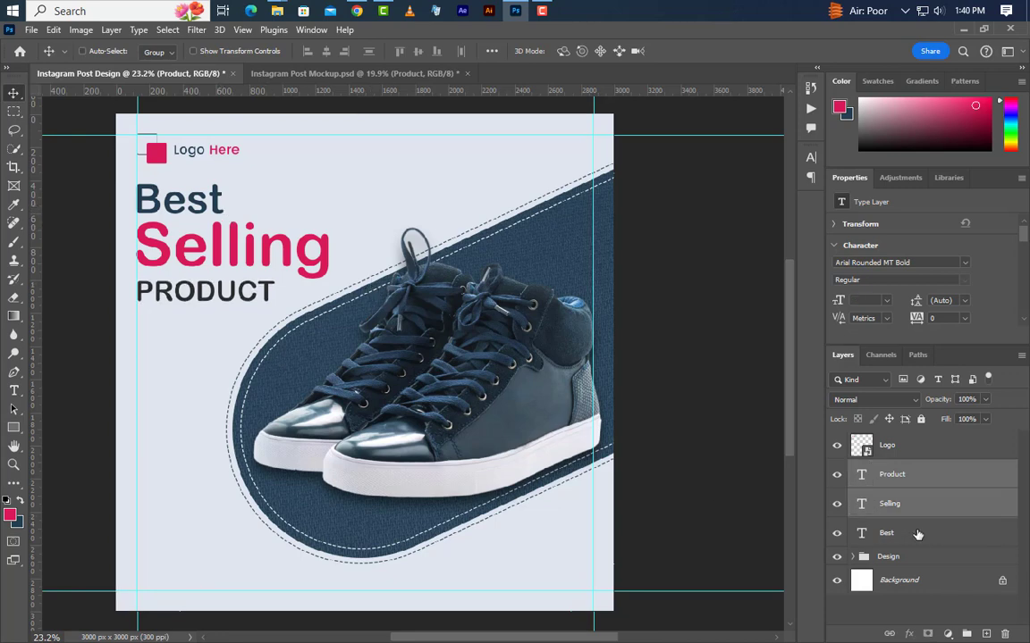
{"action": "left_click", "coordinate": [856, 532], "text": "shift"}
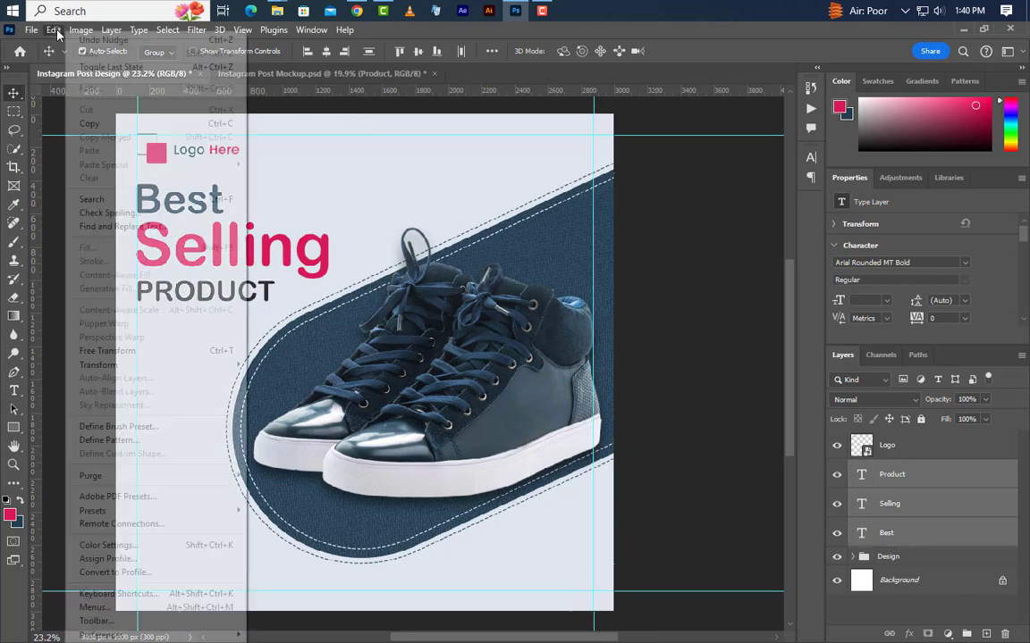
{"action": "left_click", "coordinate": [53, 29]}
{"action": "left_click", "coordinate": [95, 353]}
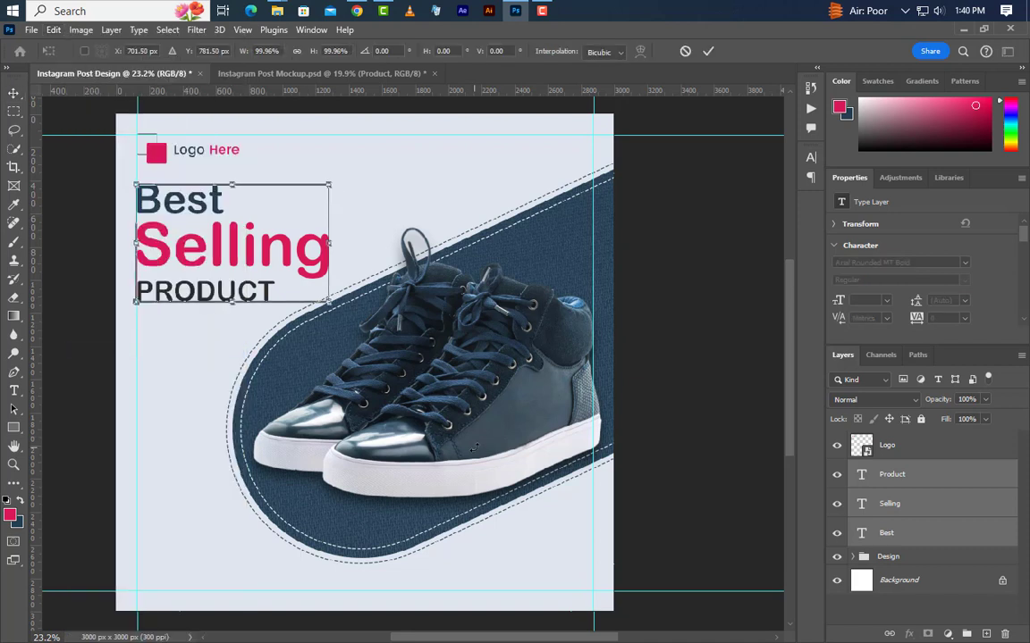
{"action": "key", "text": "shift+Down"}
{"action": "key", "text": "shift+Down"}
{"action": "key", "text": "shift+Down"}
{"action": "key", "text": "shift+Down"}
{"action": "key", "text": "shift+Down"}
{"action": "key", "text": "shift+Down"}
{"action": "key", "text": "shift+Down"}
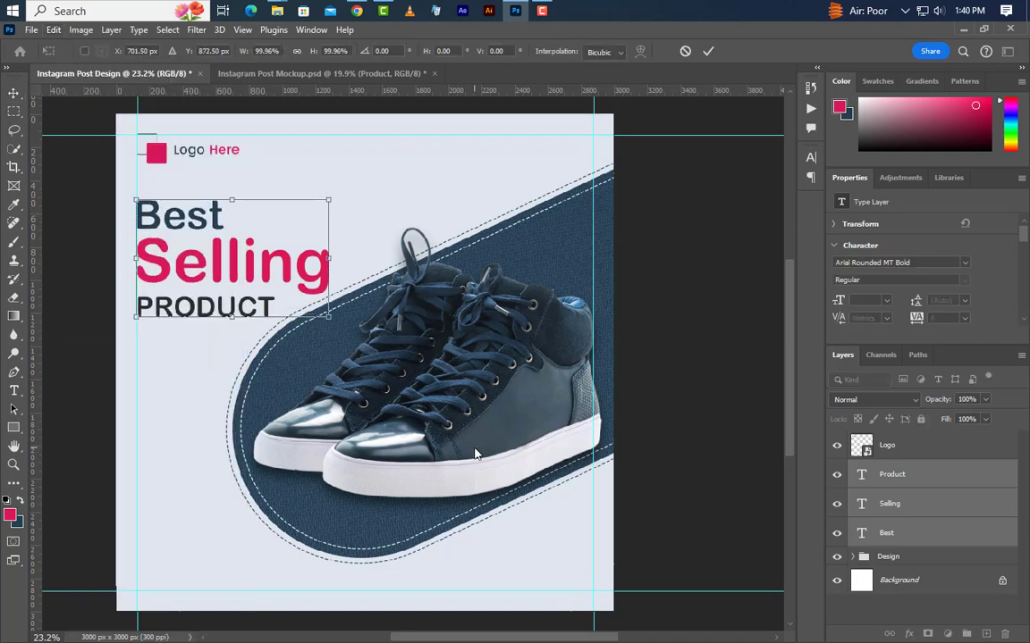
{"action": "key", "text": "shift+Down"}
{"action": "key", "text": "shift+Down"}
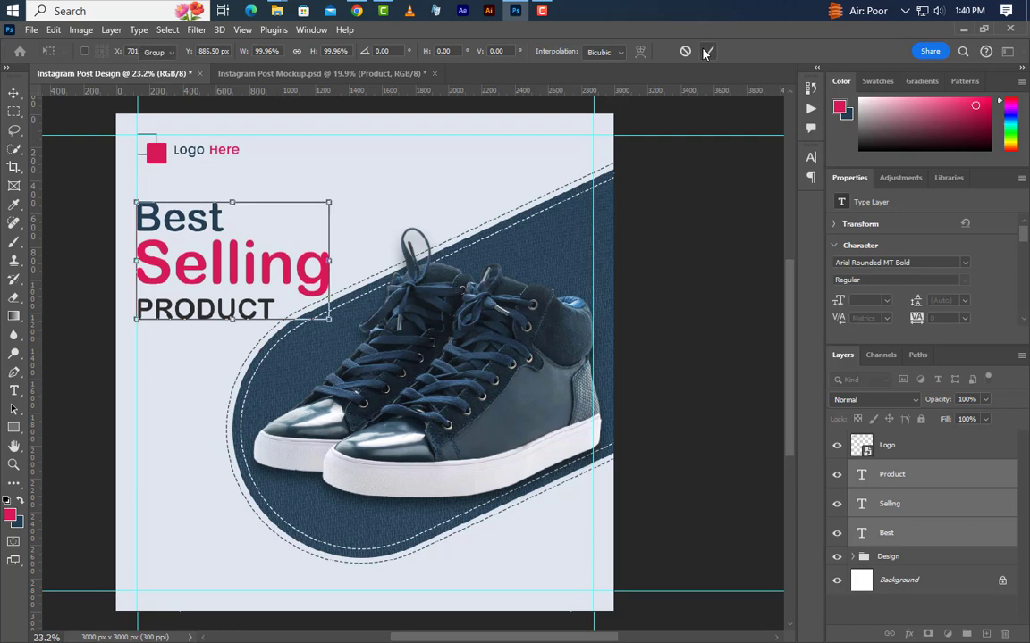
{"action": "left_click", "coordinate": [707, 51]}
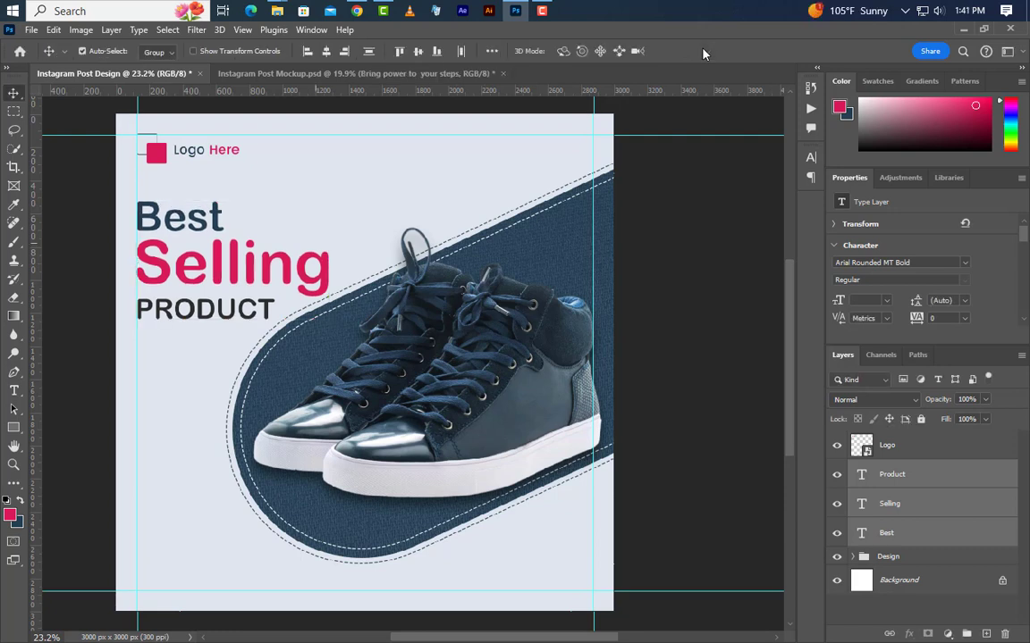
{"action": "left_click", "coordinate": [13, 390]}
Step: Type 'Bring power to your steps' below PRODUCT in Poppins at 22.5 pt
{"action": "left_click", "coordinate": [135, 341]}
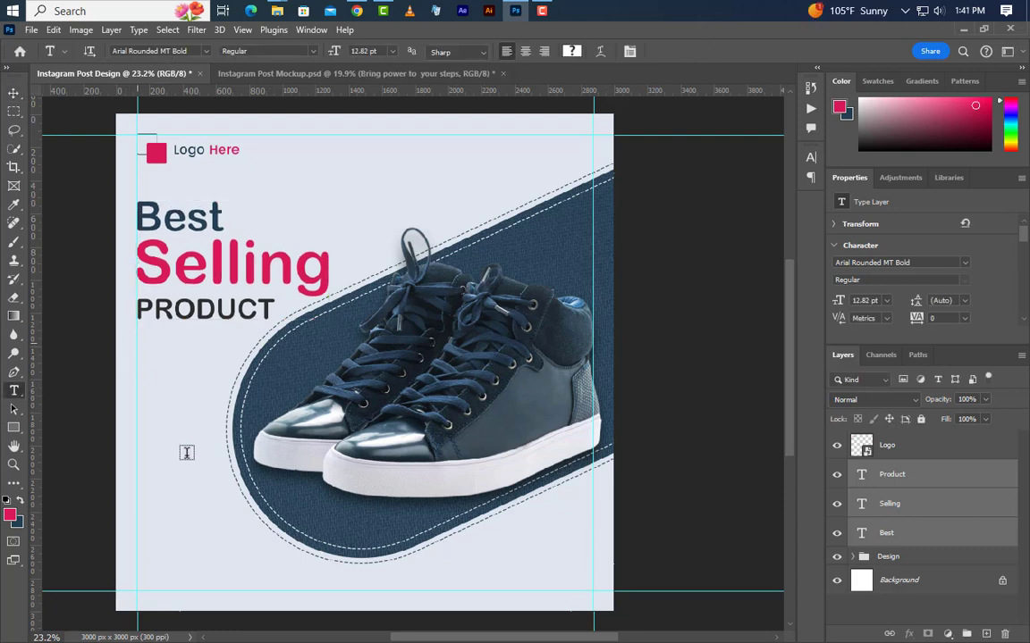
{"action": "type", "text": "Pr"}
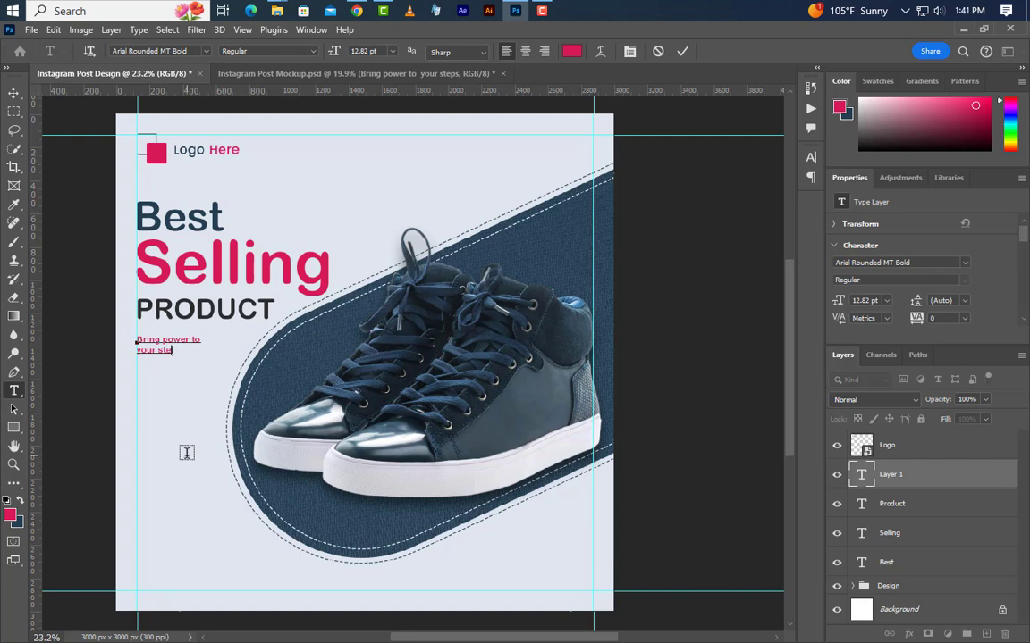
{"action": "left_click", "coordinate": [682, 52]}
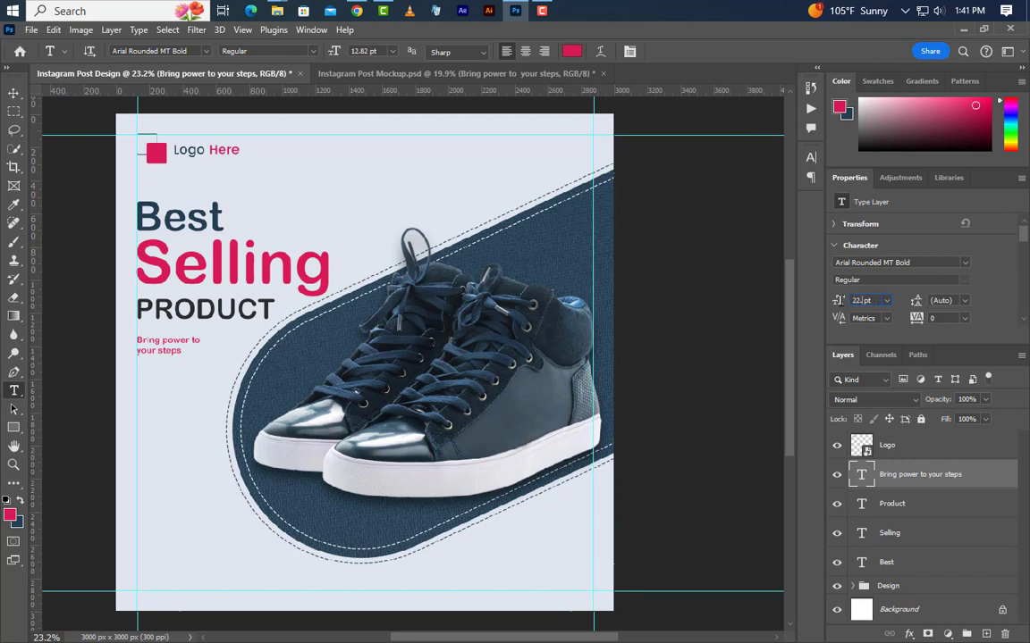
{"action": "left_click", "coordinate": [873, 302]}
{"action": "type", "text": "22.5"}
{"action": "key", "text": "Return"}
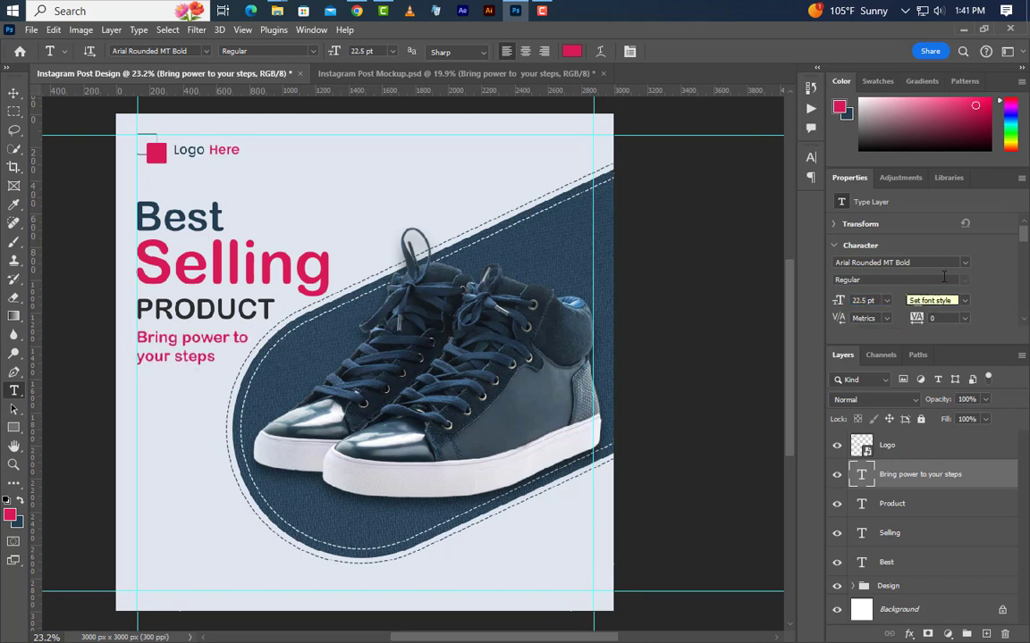
{"action": "left_click", "coordinate": [965, 262]}
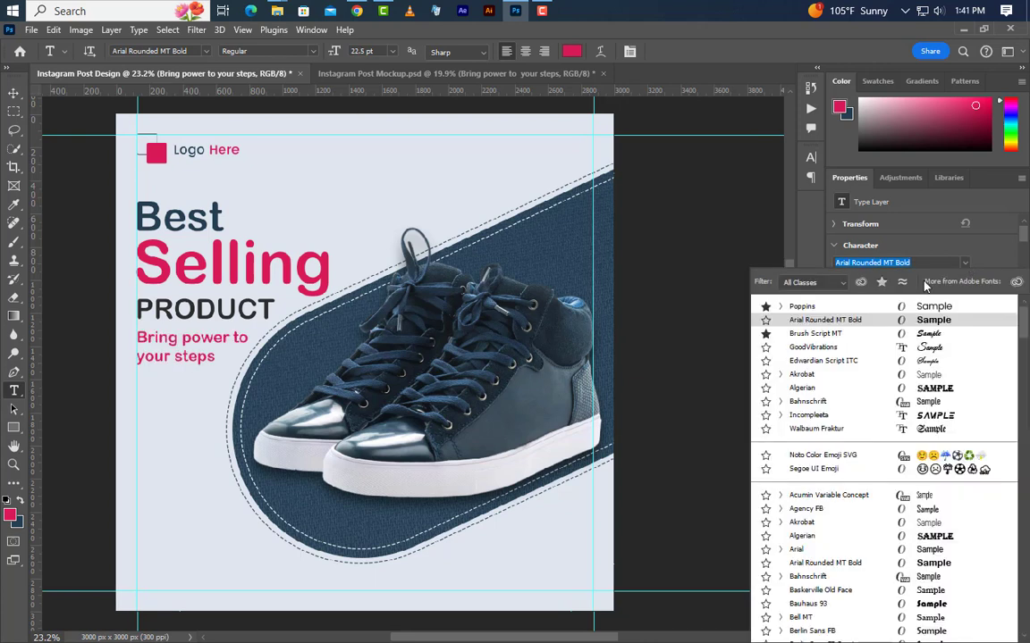
{"action": "left_click", "coordinate": [804, 307]}
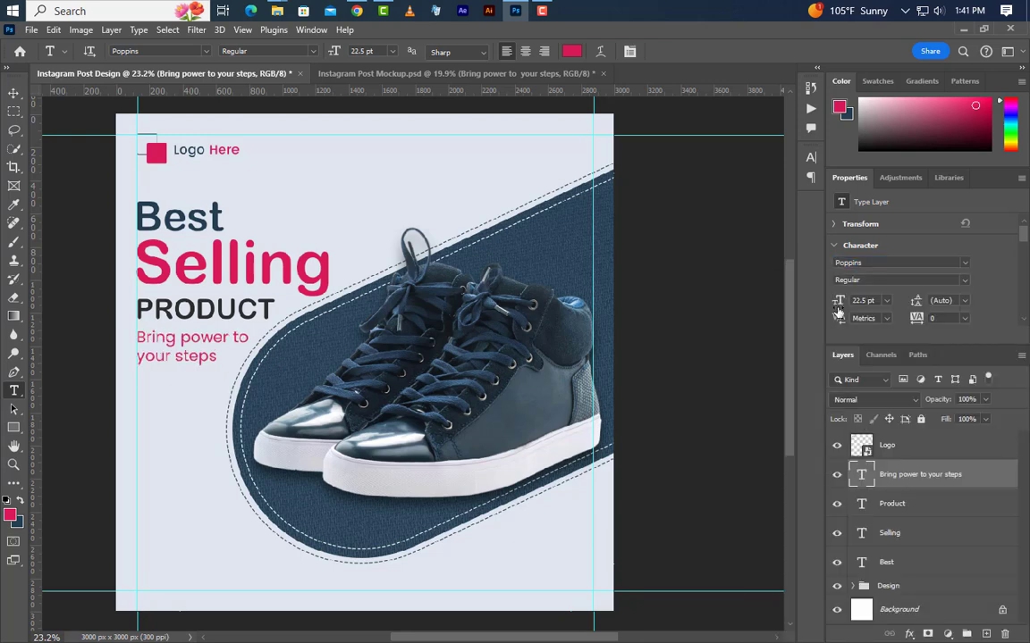
Step: Make the tagline Faux Italic and dark grey #2d2d2d
{"action": "left_click", "coordinate": [811, 158]}
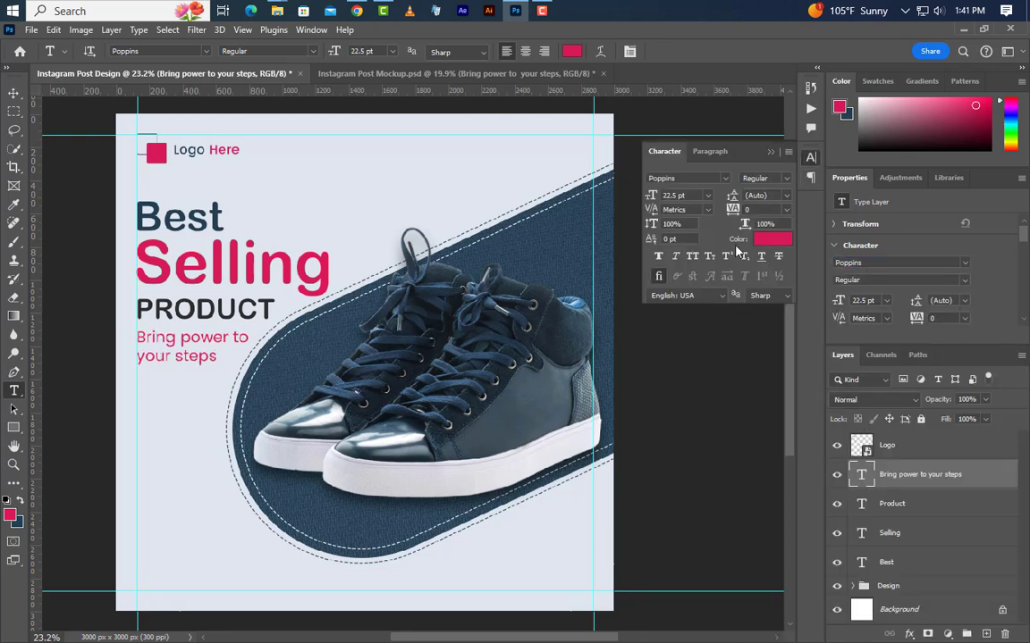
{"action": "left_click", "coordinate": [677, 258]}
{"action": "left_click", "coordinate": [773, 239]}
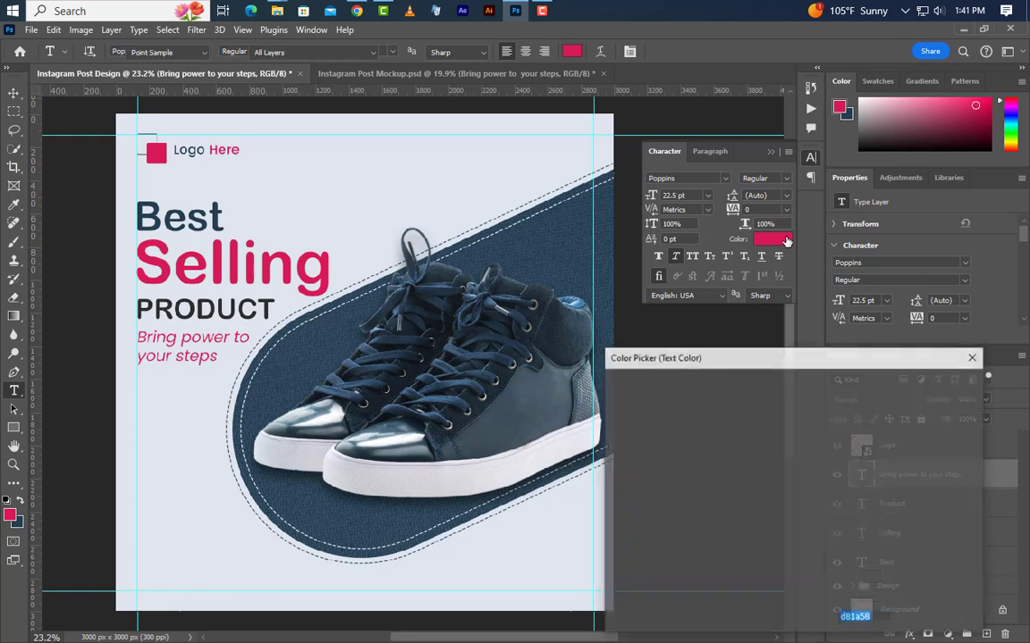
{"action": "left_click", "coordinate": [143, 309]}
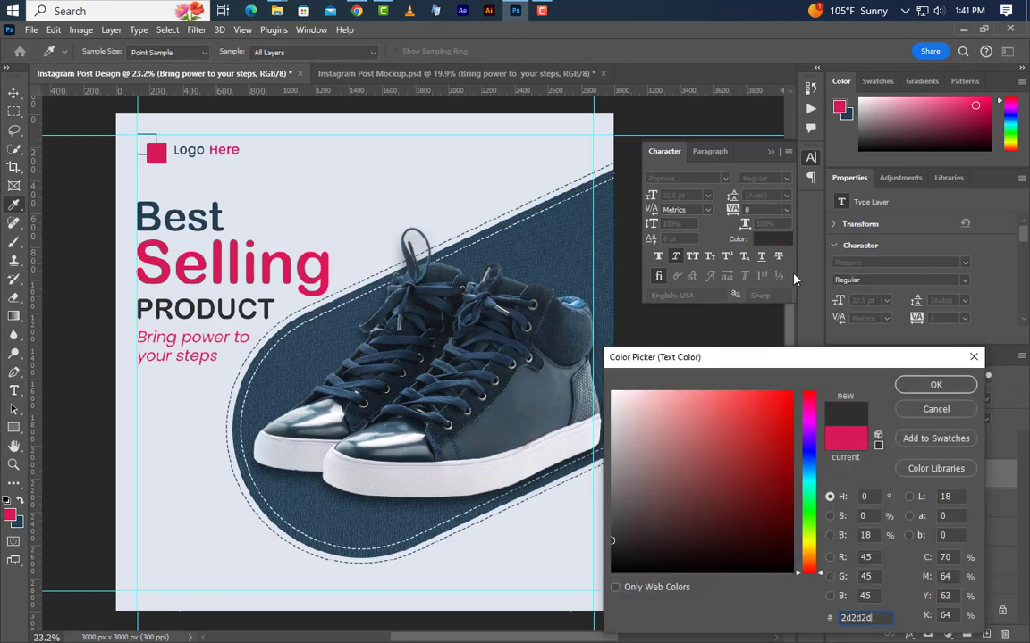
{"action": "left_click", "coordinate": [935, 385]}
{"action": "left_click", "coordinate": [810, 157]}
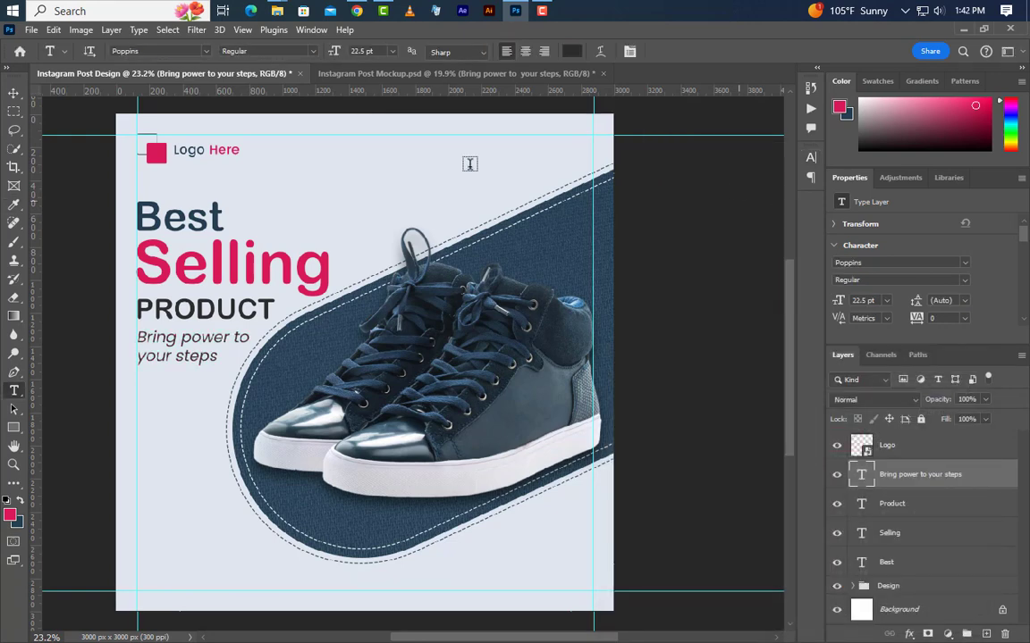
{"action": "key", "text": "v"}
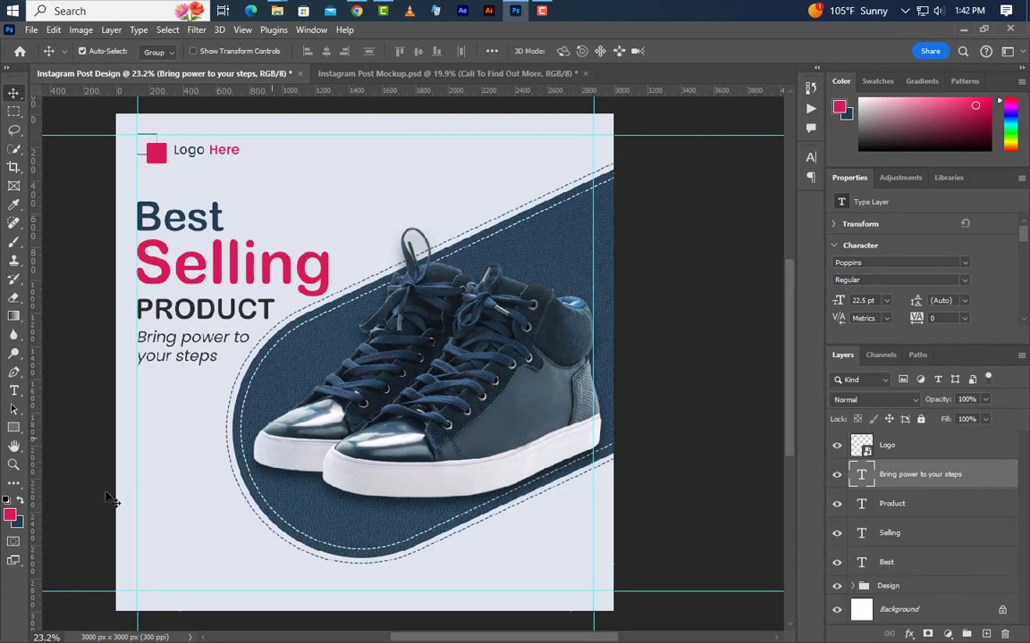
{"action": "left_click", "coordinate": [14, 390]}
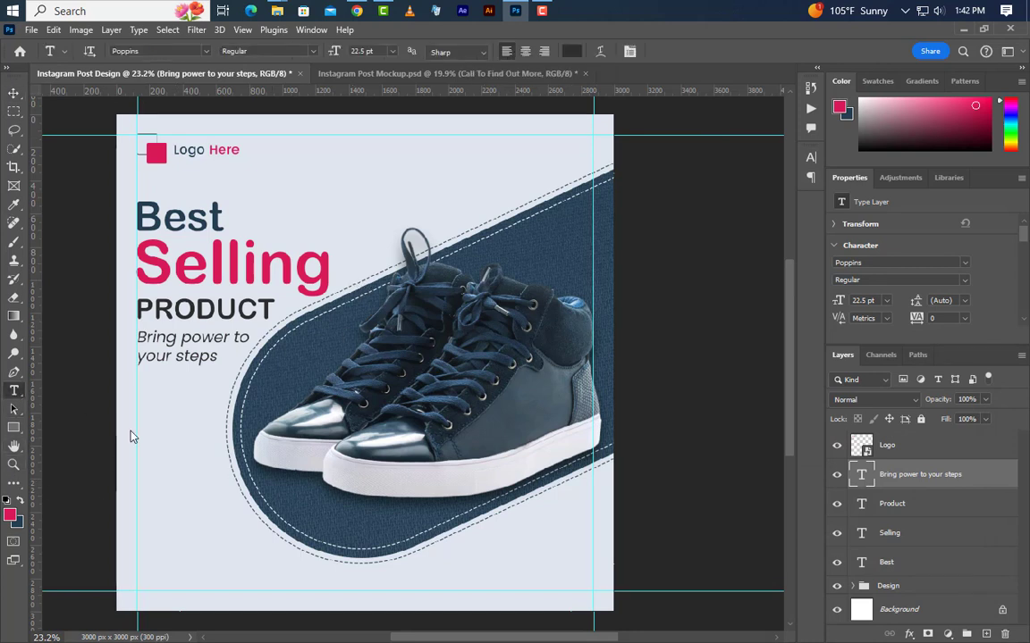
Step: Type 'Call To Find Out More' near the lower left, upright Poppins Medium at 11.6 pt
{"action": "left_click", "coordinate": [137, 506]}
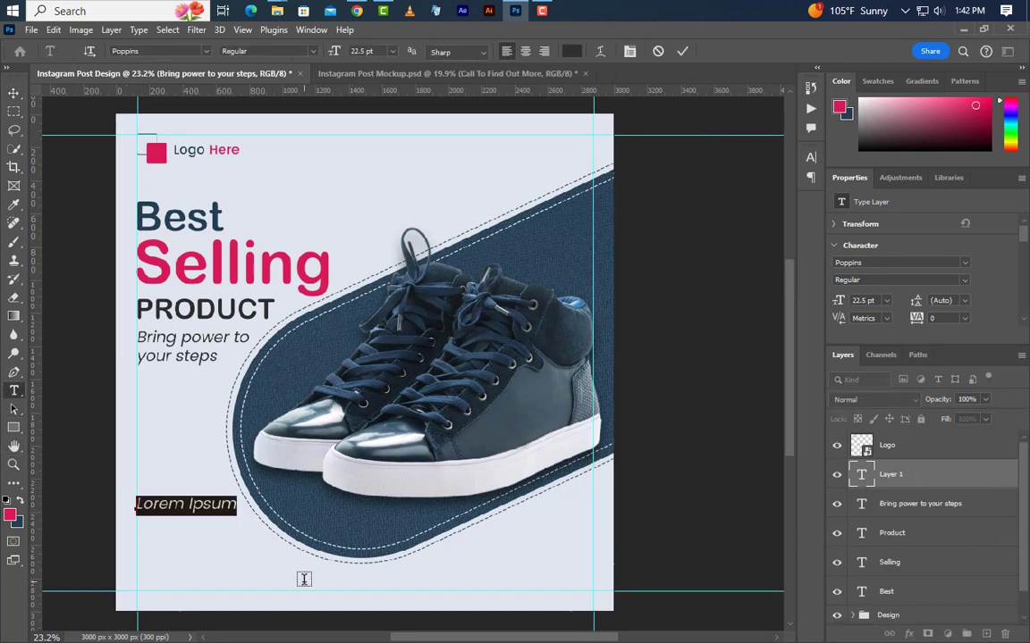
{"action": "type", "text": "Call To Find Out More"}
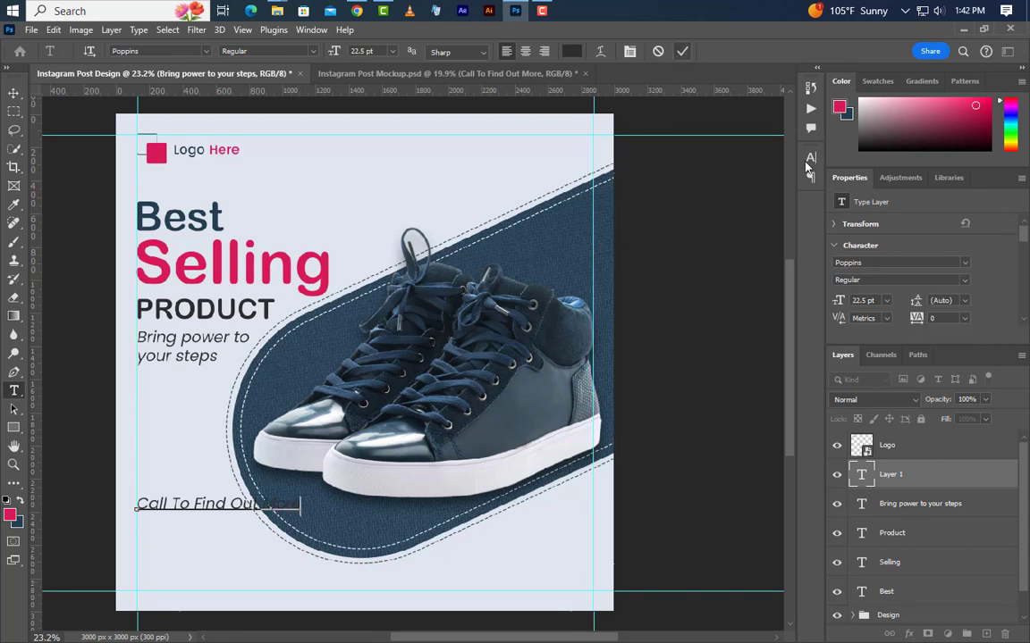
{"action": "key", "text": "ctrl+Return"}
{"action": "left_click", "coordinate": [811, 158]}
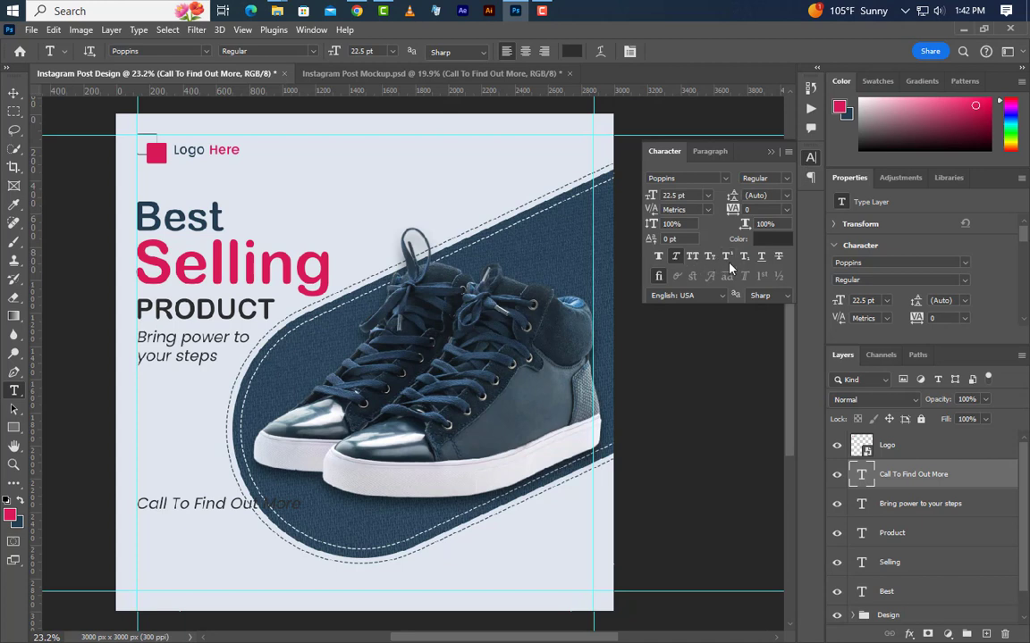
{"action": "key", "text": "ctrl+shift+i"}
{"action": "left_click", "coordinate": [785, 184]}
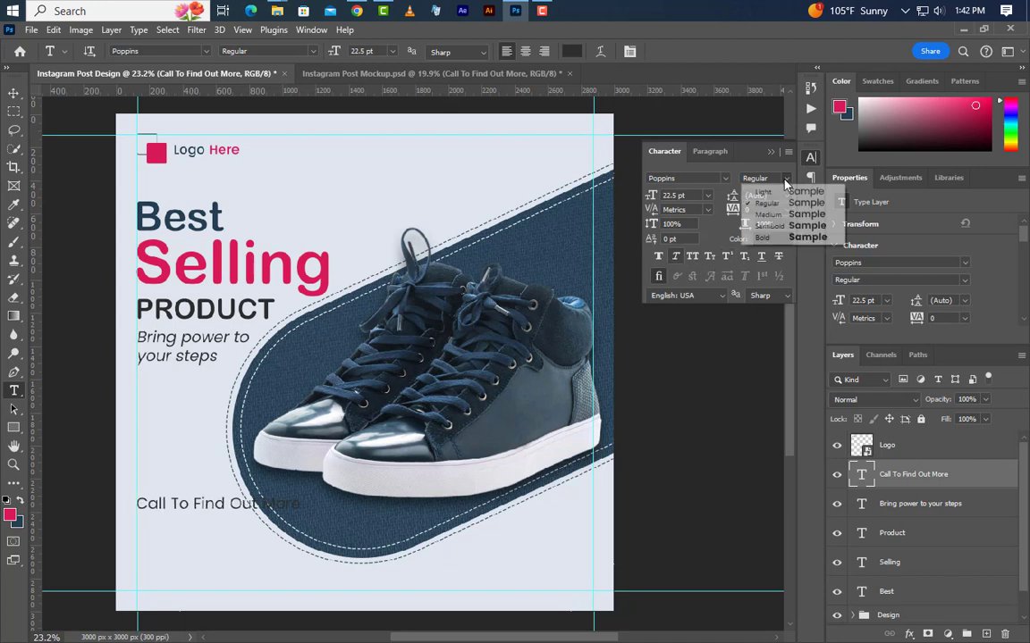
{"action": "left_click", "coordinate": [751, 213]}
{"action": "left_click", "coordinate": [680, 195]}
{"action": "type", "text": "11.6"}
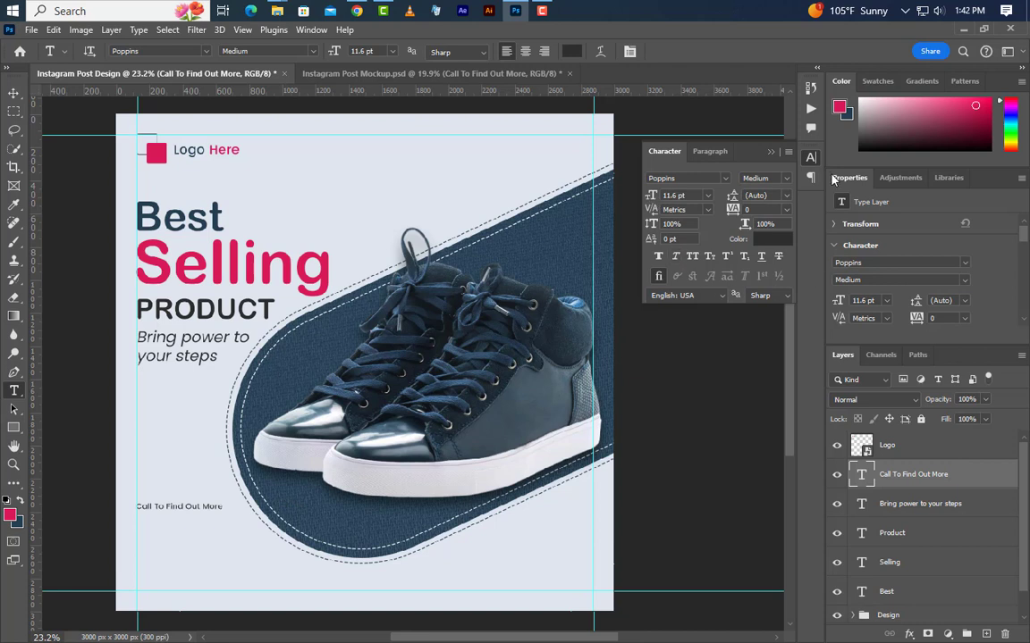
{"action": "left_click", "coordinate": [770, 153]}
{"action": "key", "text": "v"}
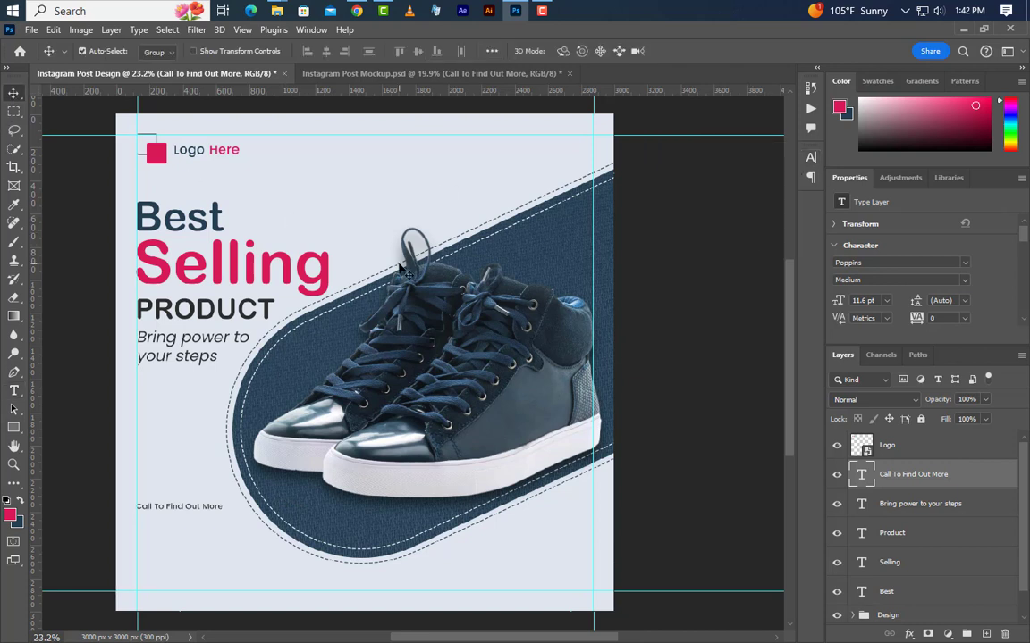
{"action": "left_click", "coordinate": [13, 390]}
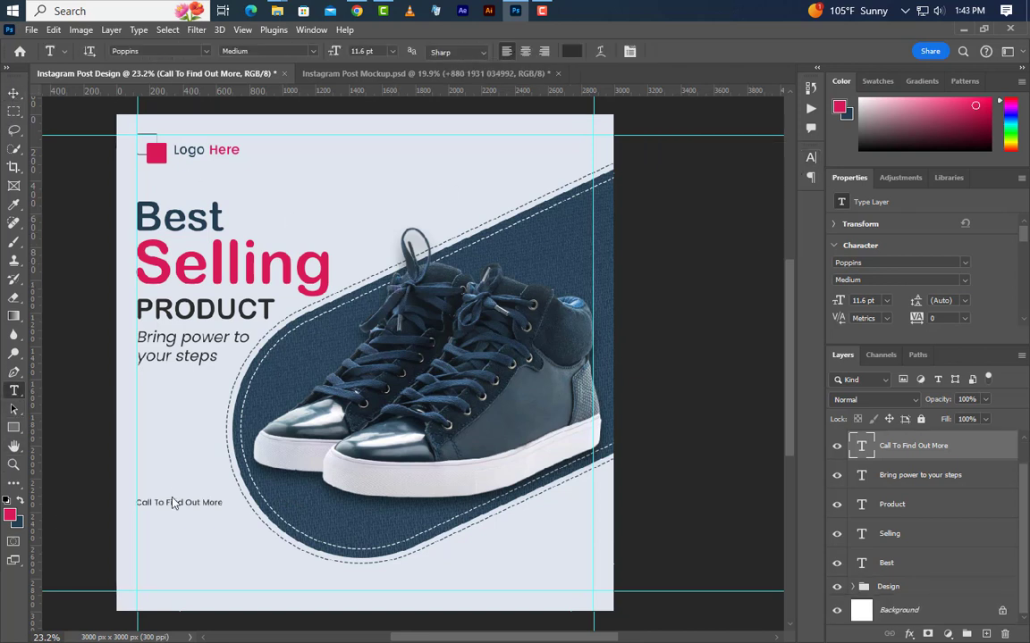
{"action": "left_click", "coordinate": [136, 523]}
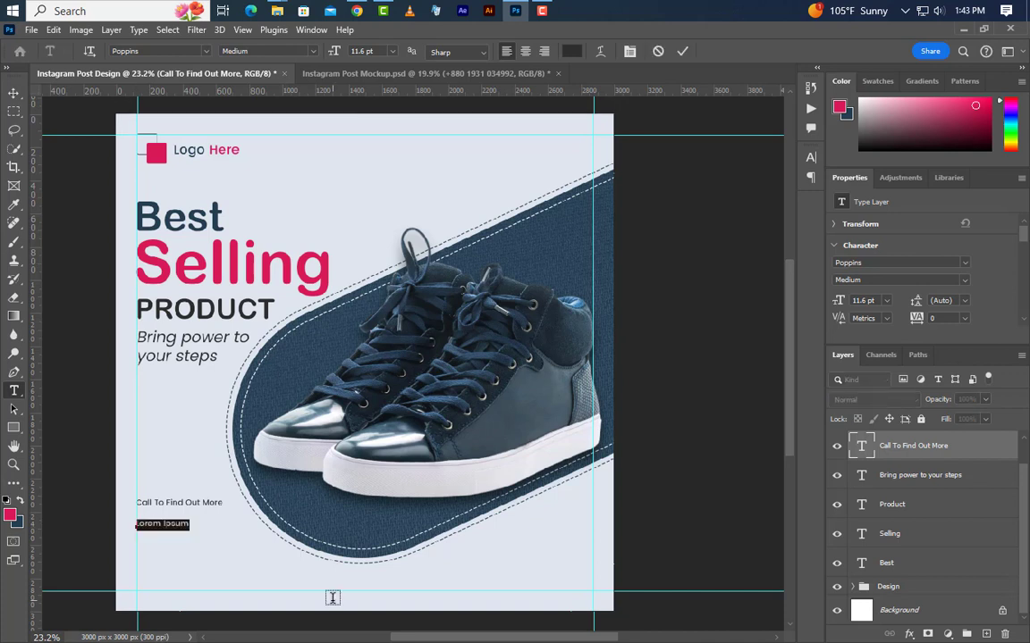
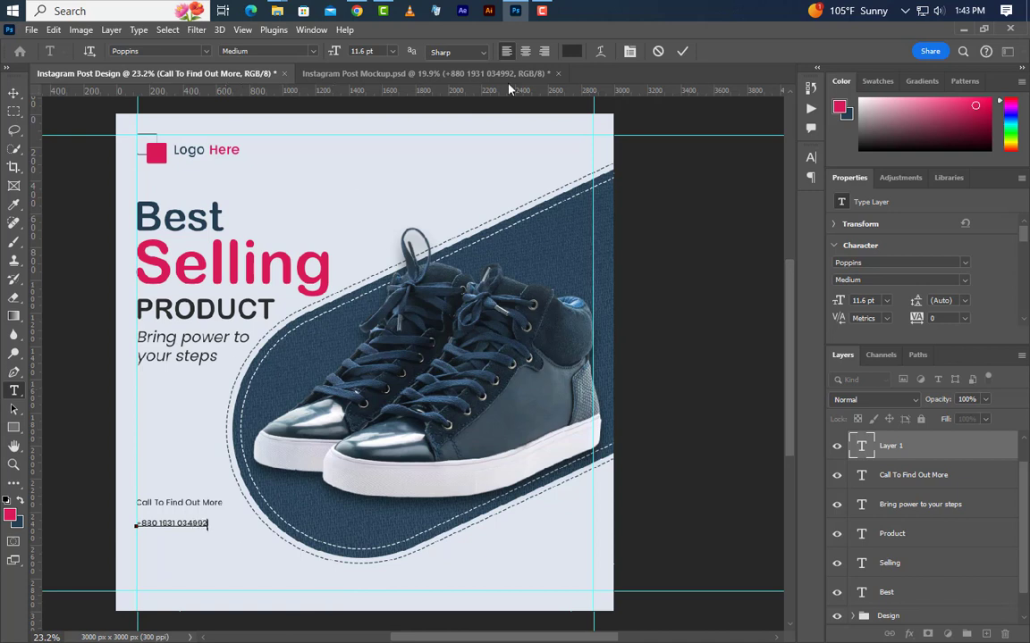
{"action": "left_click", "coordinate": [682, 53]}
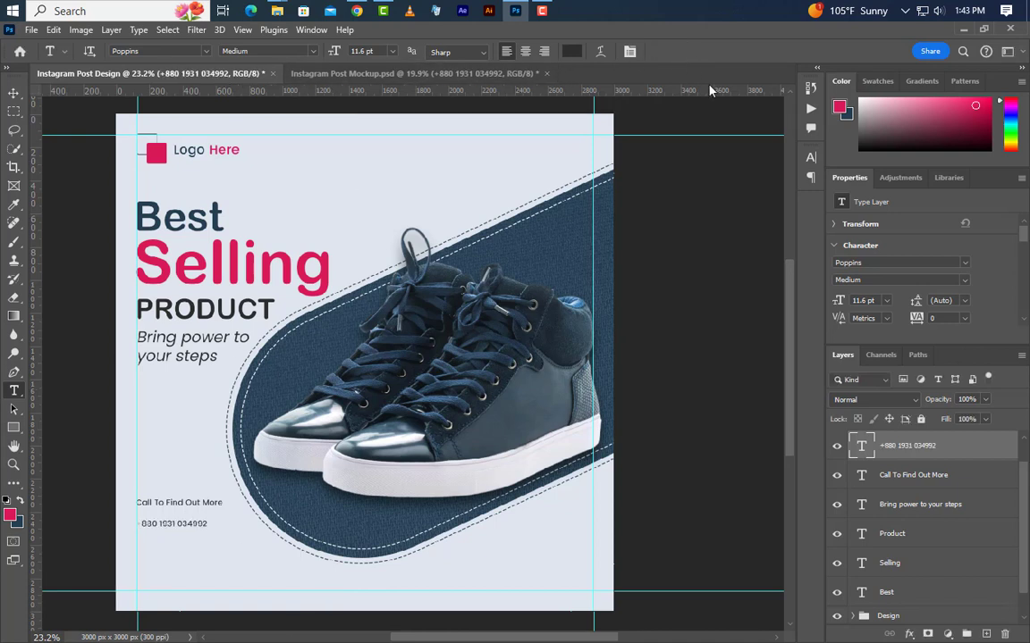
Step: Set the phone number to 18 pt Poppins SemiBold and nudge it slightly up
{"action": "left_click", "coordinate": [864, 301]}
{"action": "type", "text": "18"}
{"action": "key", "text": "Return"}
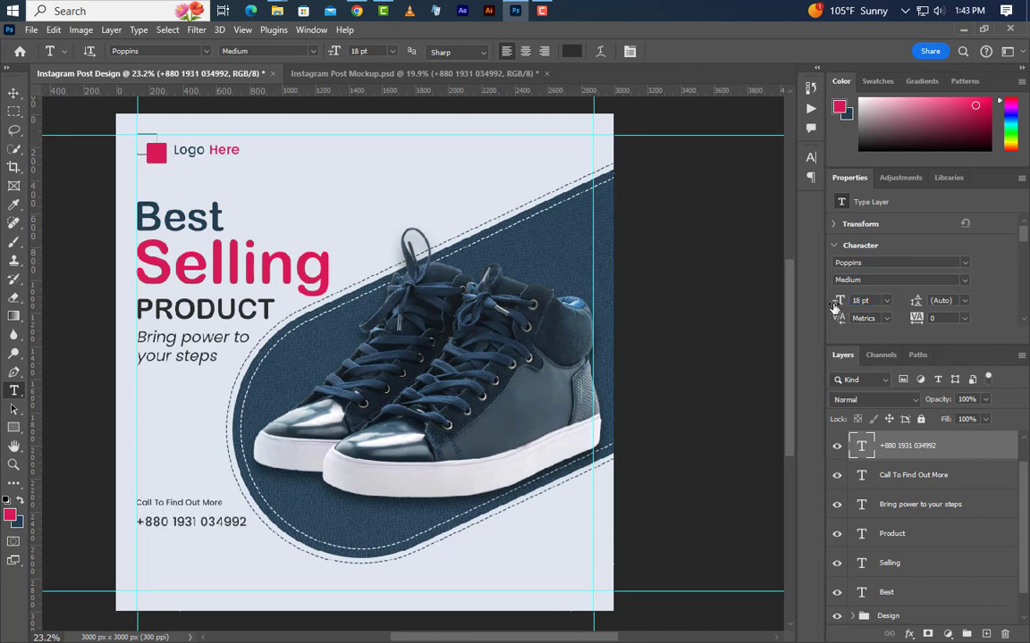
{"action": "left_click", "coordinate": [965, 280]}
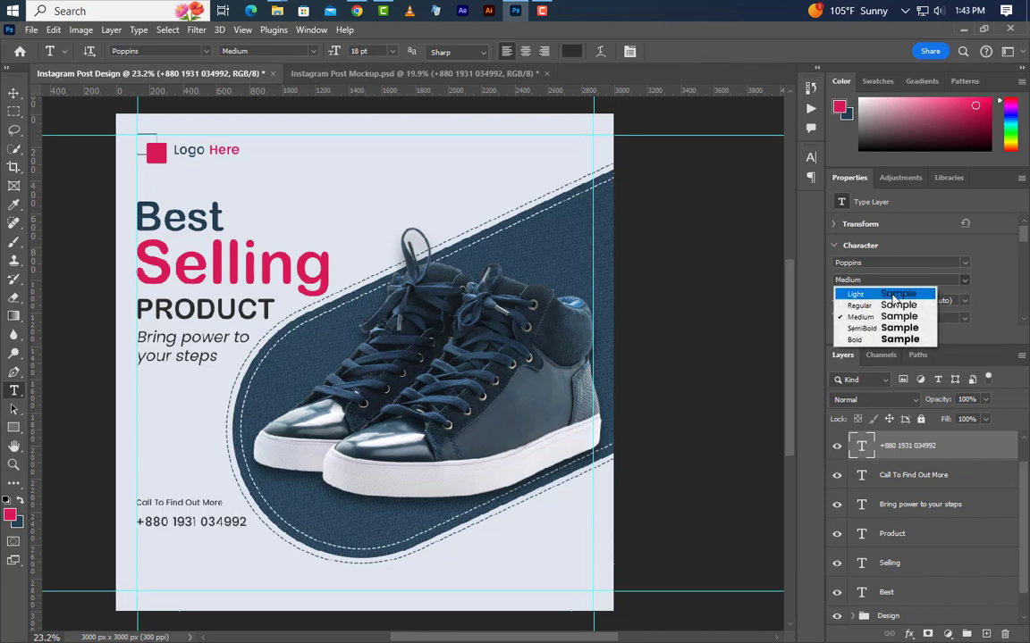
{"action": "left_click", "coordinate": [853, 326]}
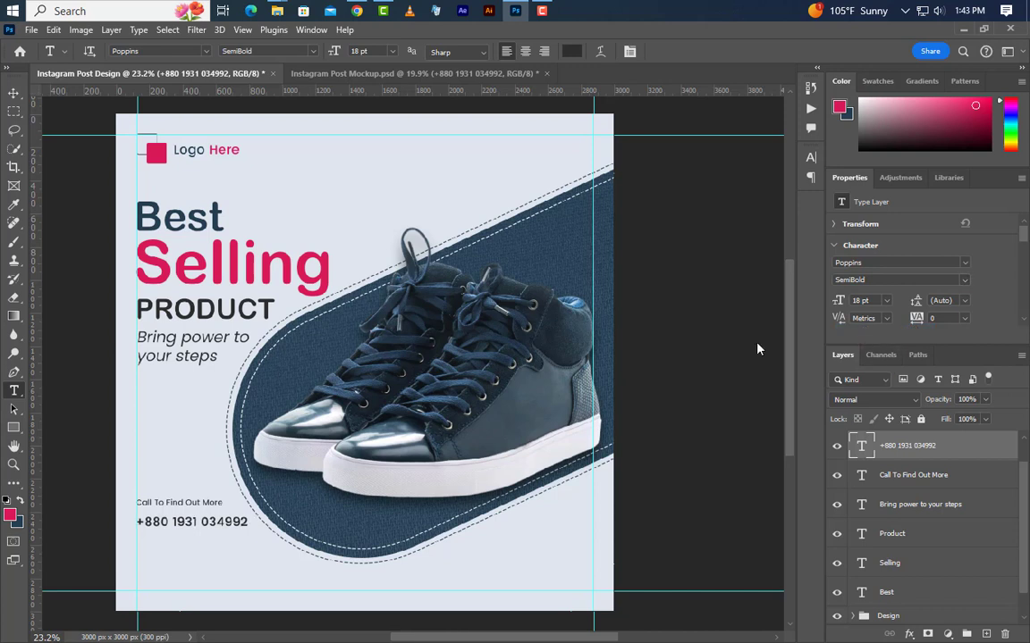
{"action": "left_click", "coordinate": [13, 93]}
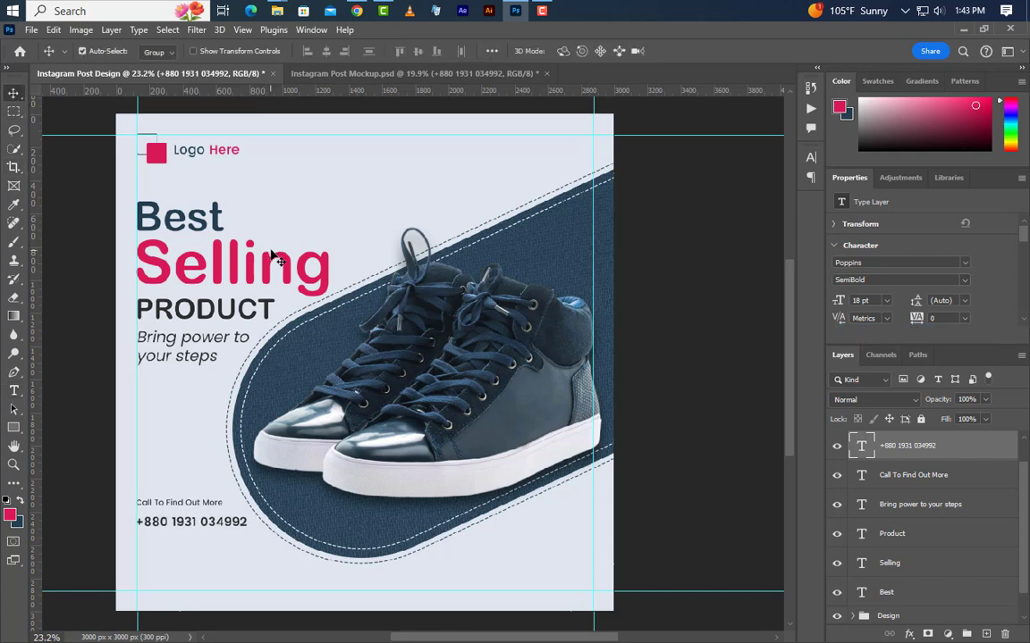
{"action": "key", "text": "shift+Up"}
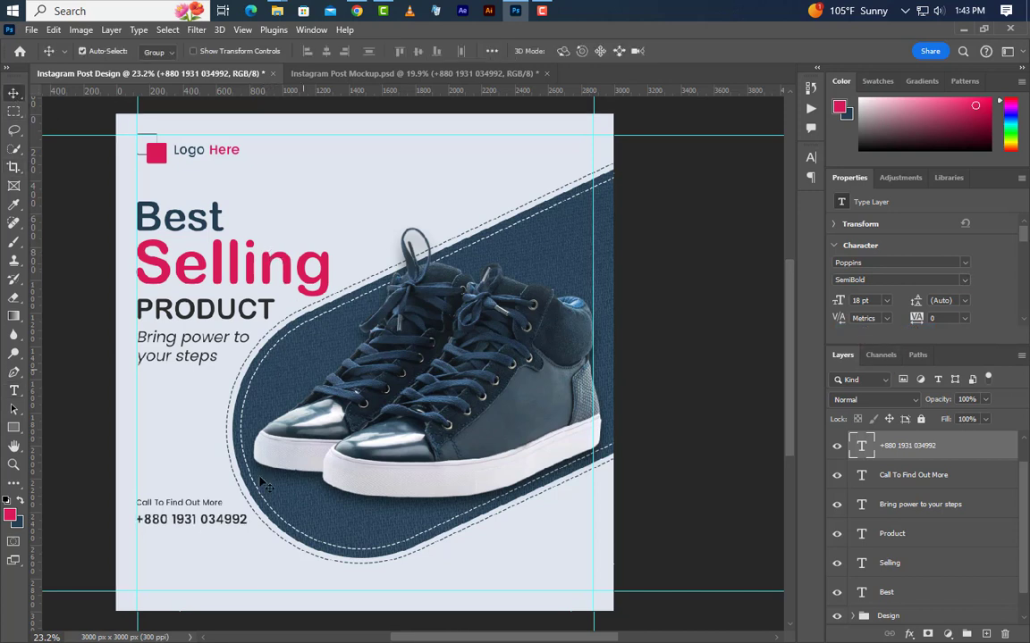
Step: Draw a 120 px magenta circle above Call To Find Out More and nudge it down
{"action": "scroll", "coordinate": [262, 483], "scroll_direction": "up", "scroll_amount": 3}
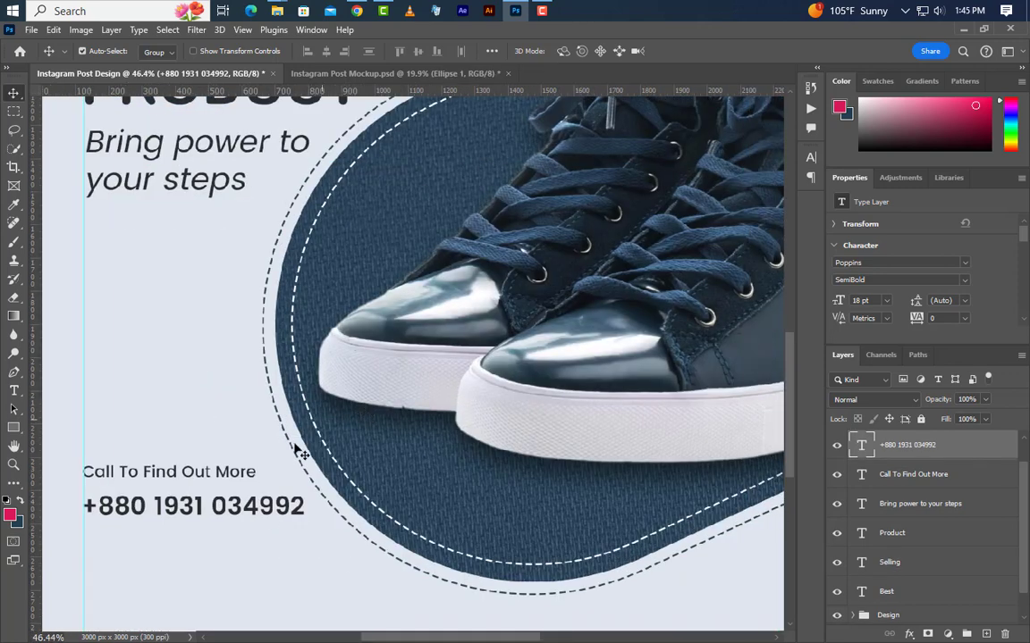
{"action": "left_click", "coordinate": [14, 427]}
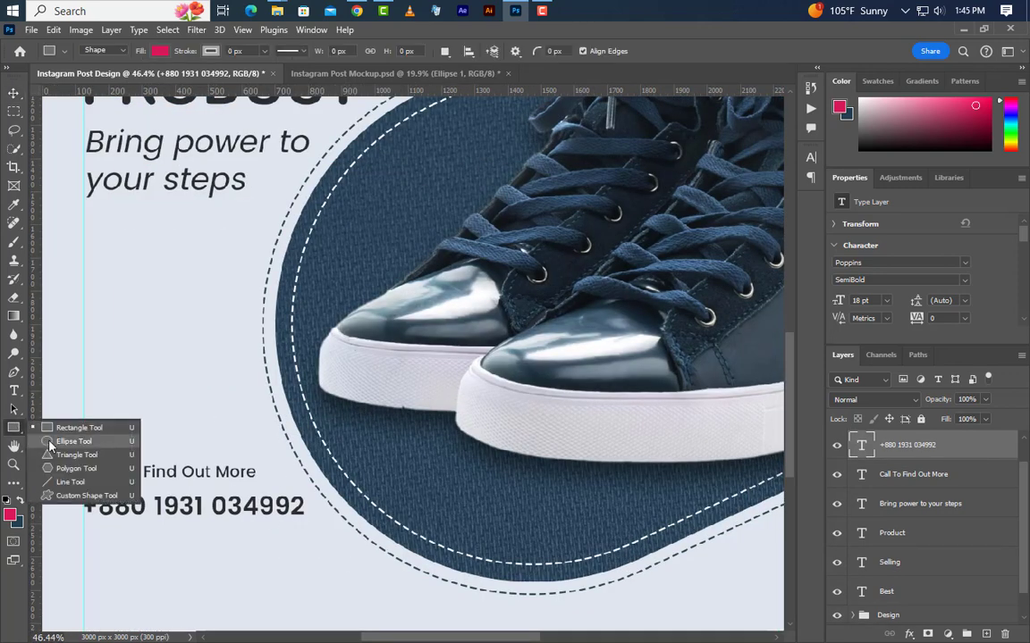
{"action": "left_click", "coordinate": [49, 441]}
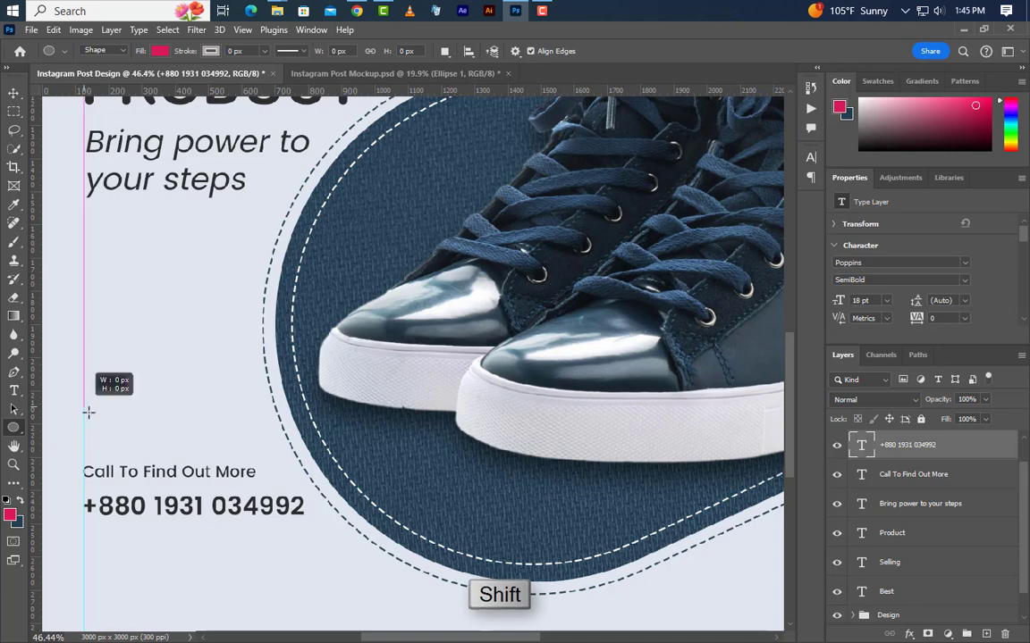
{"action": "left_click_drag", "start_coordinate": [88, 412], "coordinate": [133, 457]}
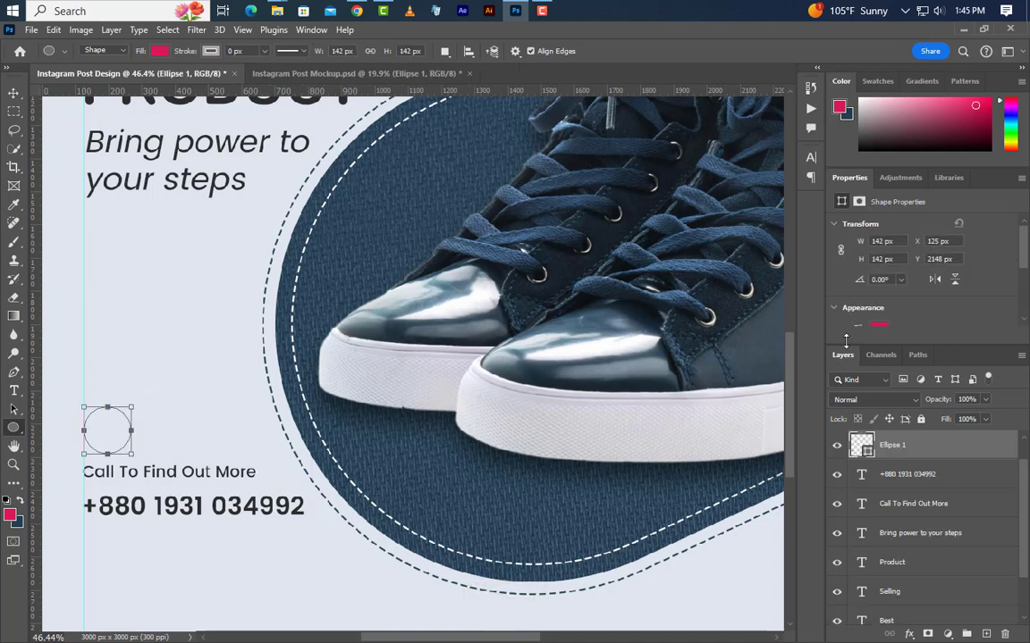
{"action": "left_click", "coordinate": [840, 250]}
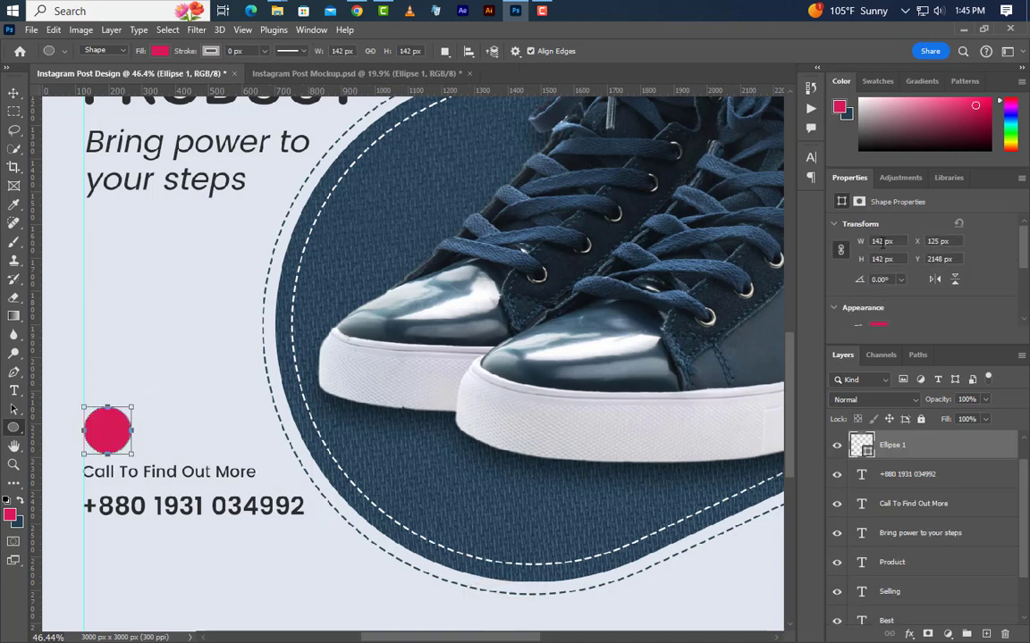
{"action": "type", "text": "120"}
{"action": "key", "text": "Return"}
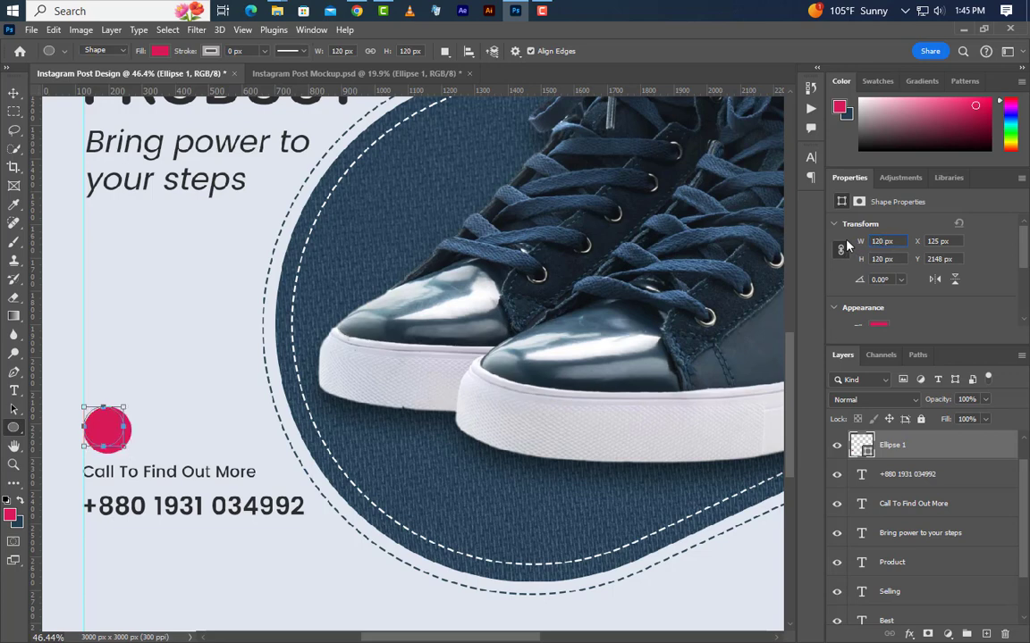
{"action": "left_click", "coordinate": [14, 92]}
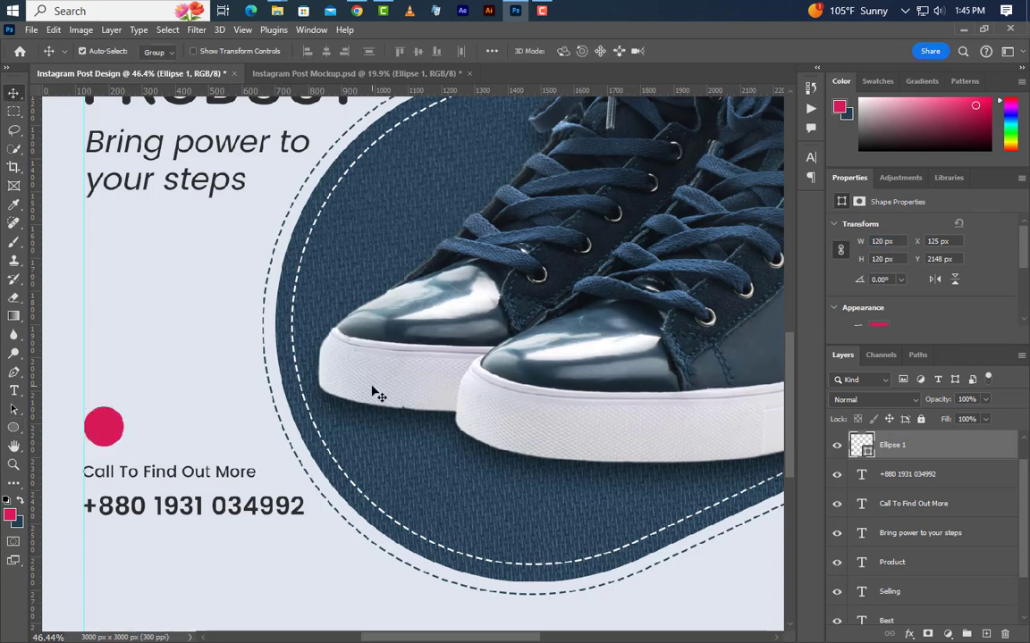
{"action": "key", "text": "Down"}
{"action": "key", "text": "Down"}
{"action": "key", "text": "Down"}
Step: Drag the phone icon PNG from File Explorer onto the canvas
{"action": "left_click", "coordinate": [277, 10]}
{"action": "left_click_drag", "start_coordinate": [490, 125], "coordinate": [509, 10]}
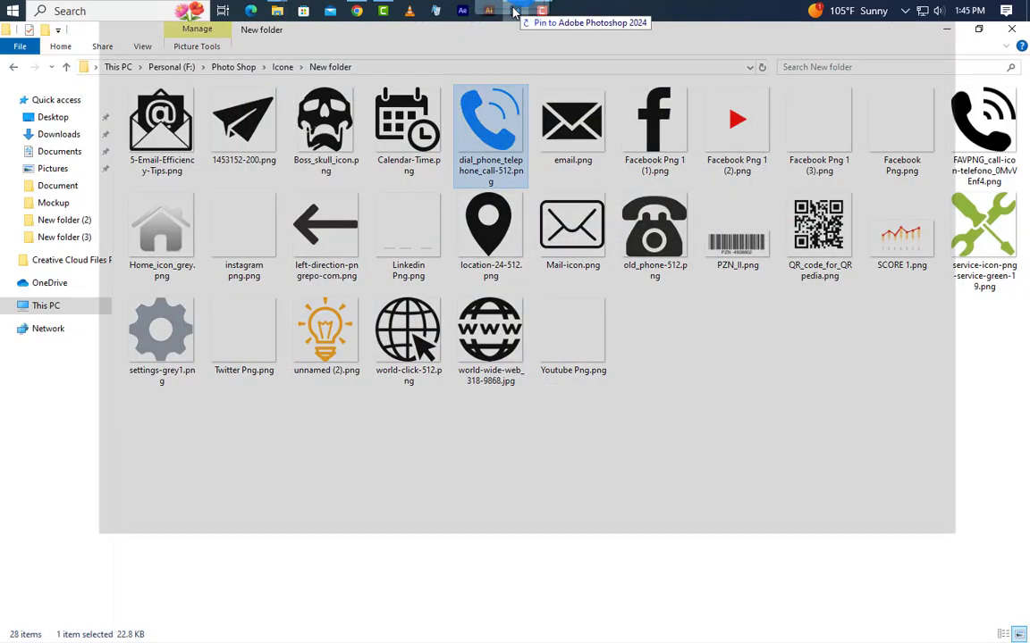
{"action": "left_click_drag", "start_coordinate": [510, 11], "coordinate": [354, 419]}
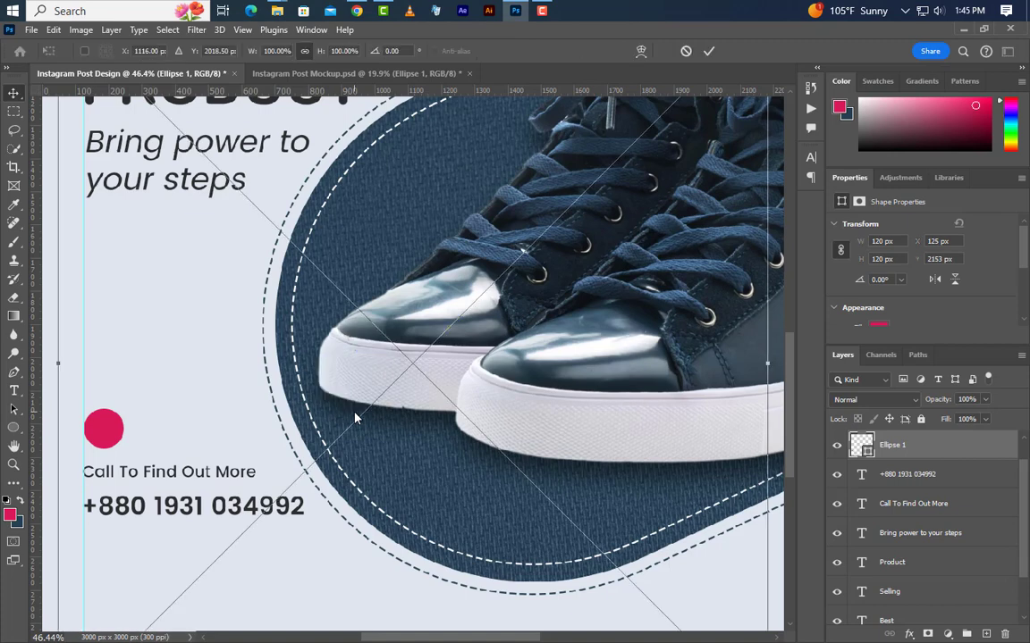
Step: Fit the phone icon at 76 px on the circle, overlay it white, and left-align it with the text
{"action": "mouse_move", "coordinate": [766, 362]}
{"action": "left_mouse_down"}
{"action": "mouse_move", "coordinate": [132, 411]}
{"action": "mouse_move", "coordinate": [141, 465]}
{"action": "mouse_move", "coordinate": [134, 427]}
{"action": "mouse_move", "coordinate": [112, 436]}
{"action": "left_mouse_up"}
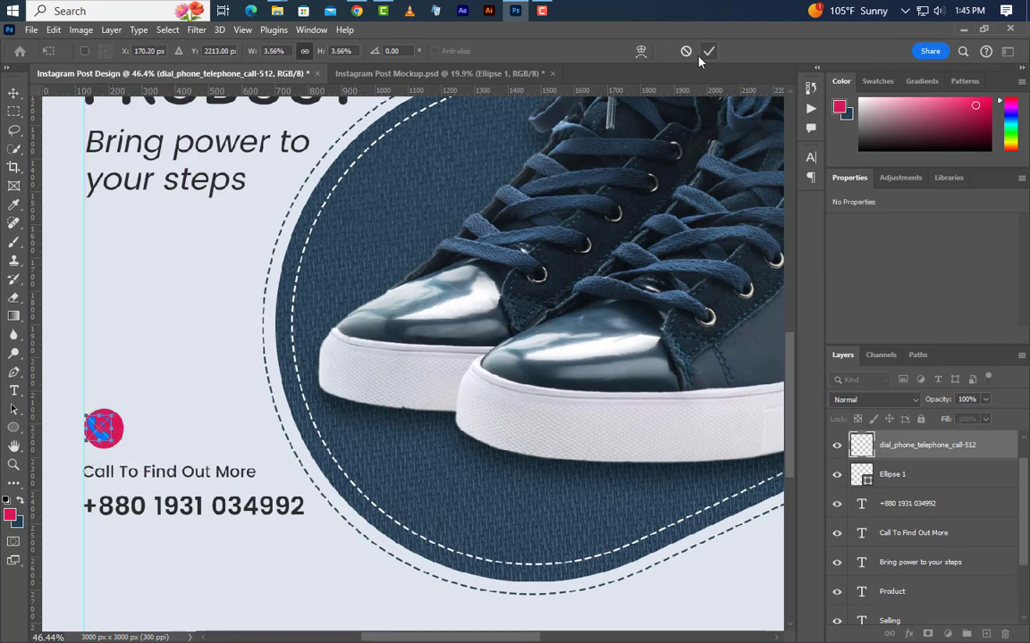
{"action": "left_click", "coordinate": [707, 51]}
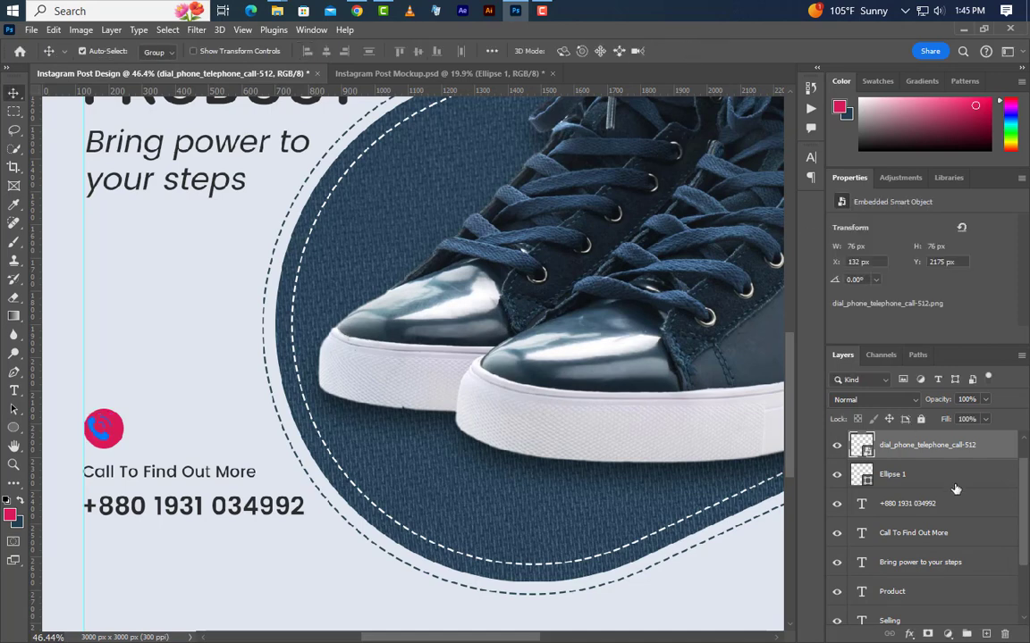
{"action": "double_click", "coordinate": [996, 455]}
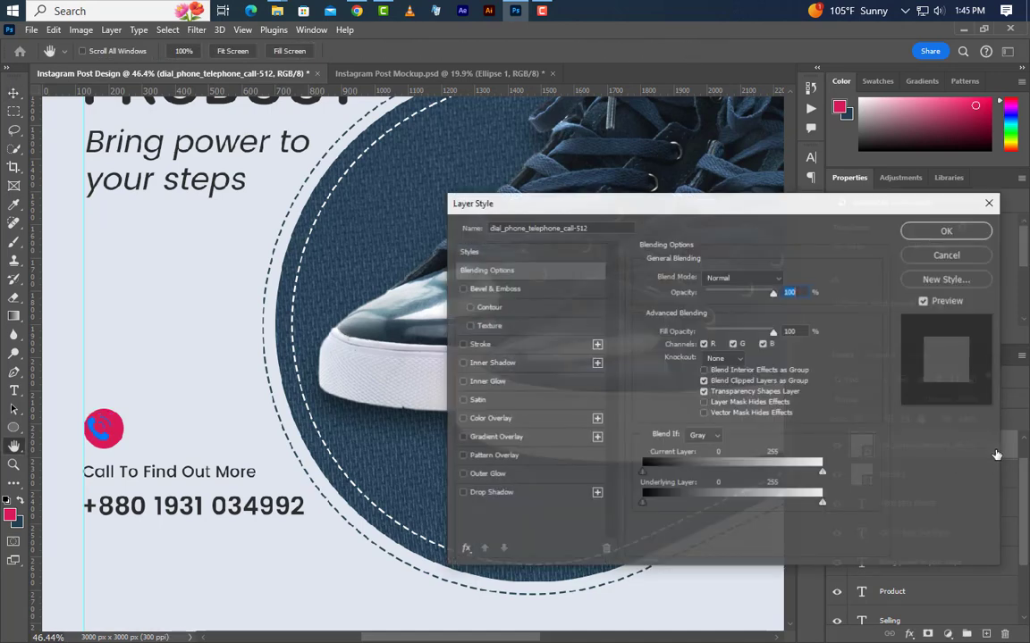
{"action": "left_click", "coordinate": [500, 418]}
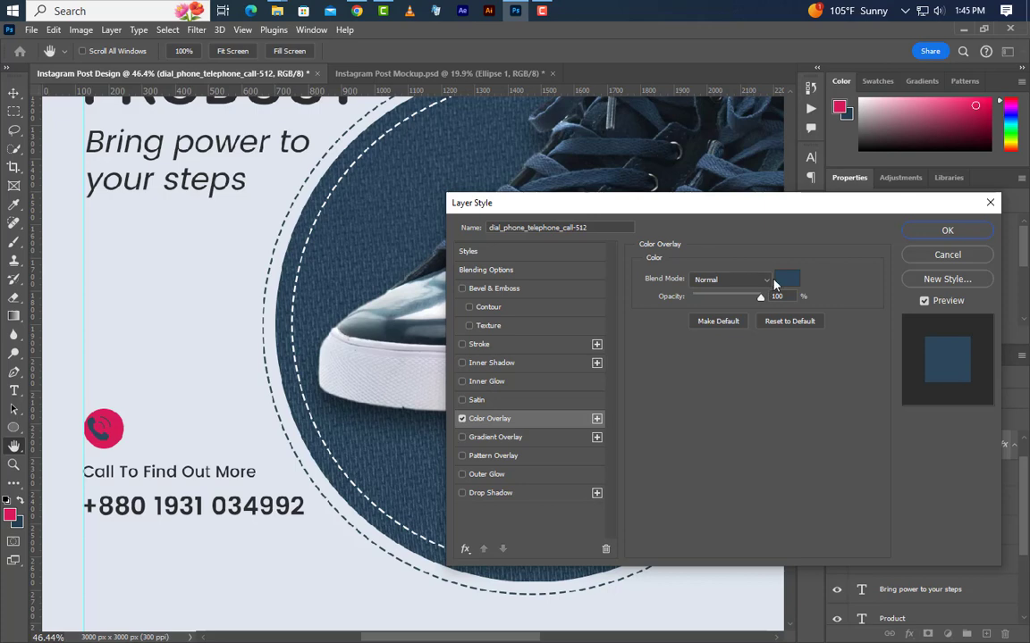
{"action": "left_click", "coordinate": [786, 279]}
{"action": "left_click", "coordinate": [612, 393]}
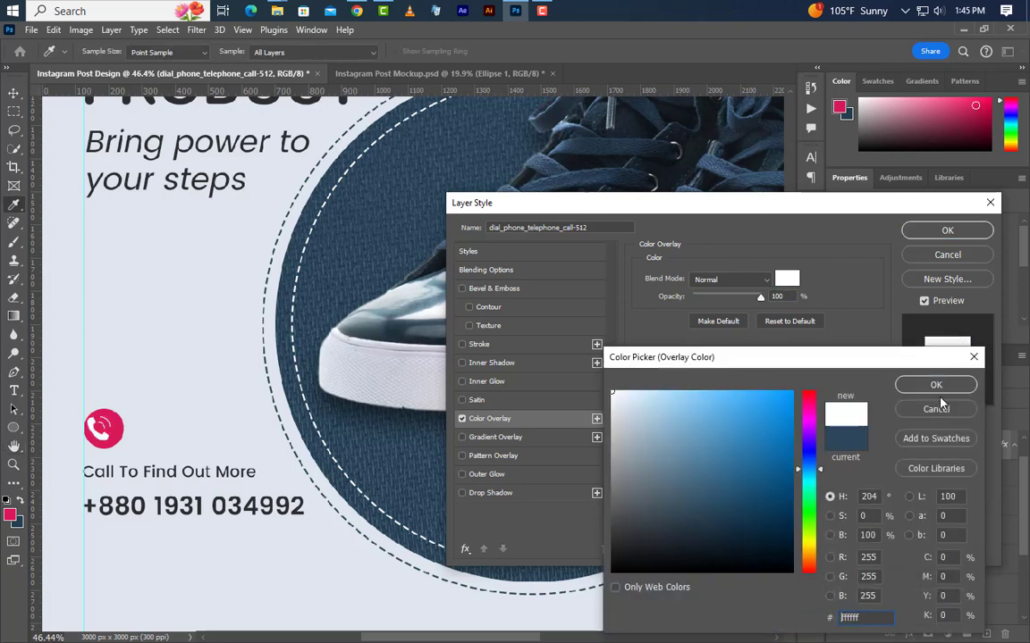
{"action": "key", "text": "Return"}
{"action": "left_click", "coordinate": [948, 231]}
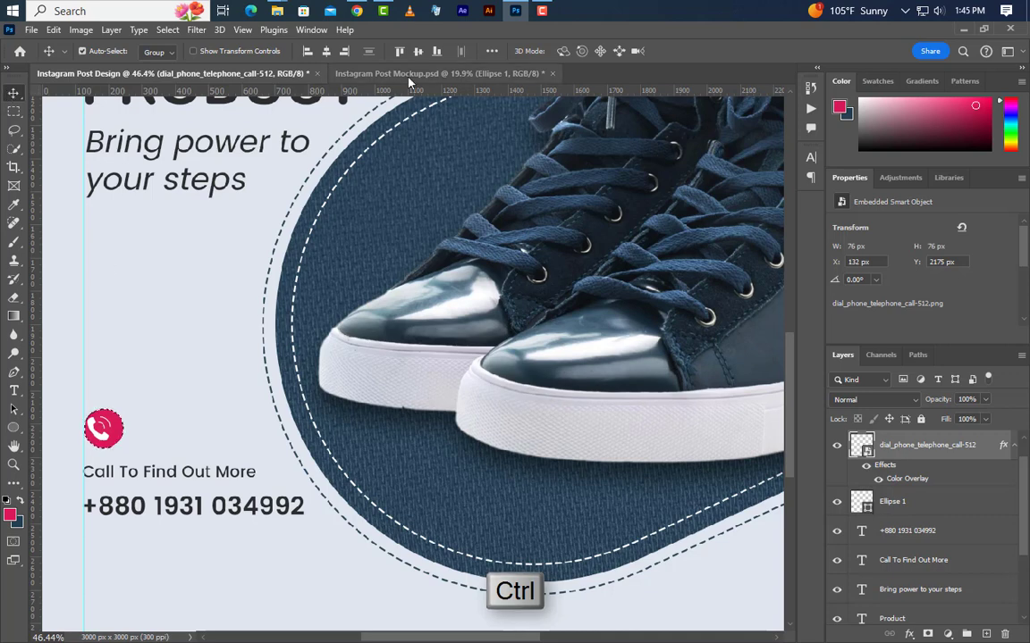
{"action": "left_click", "coordinate": [326, 52]}
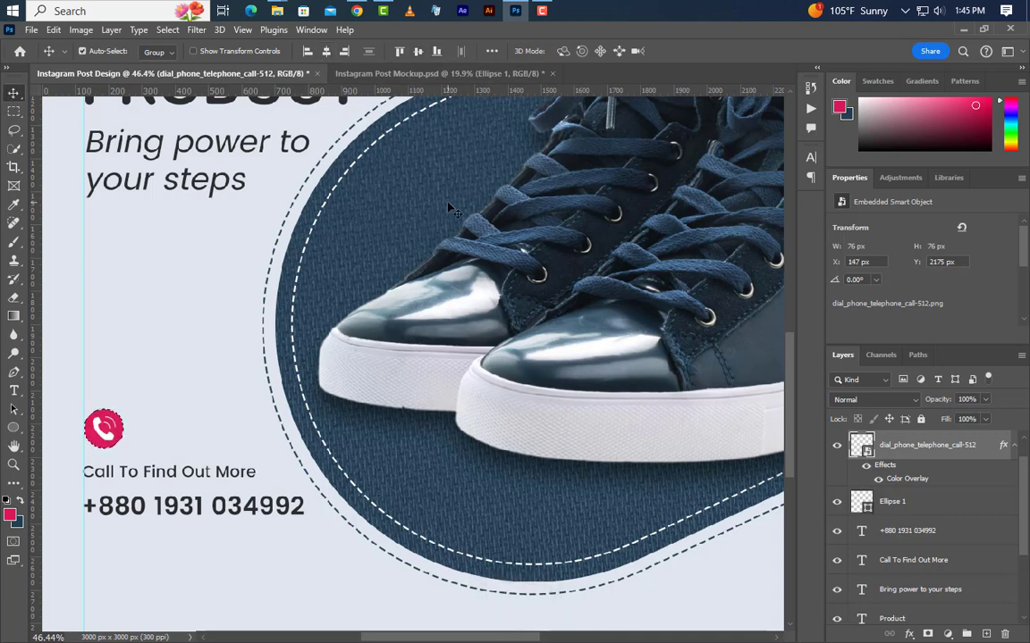
{"action": "key", "text": "ctrl+d"}
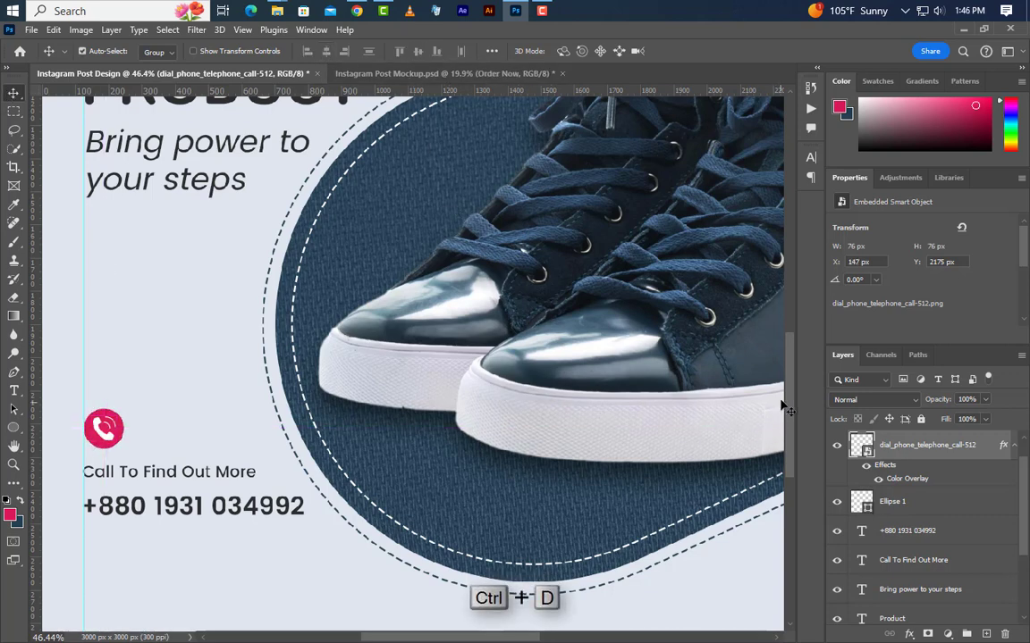
Step: Draw a 525 × 135 px rectangle below the phone number
{"action": "scroll", "coordinate": [707, 387], "scroll_direction": "down", "scroll_amount": 5}
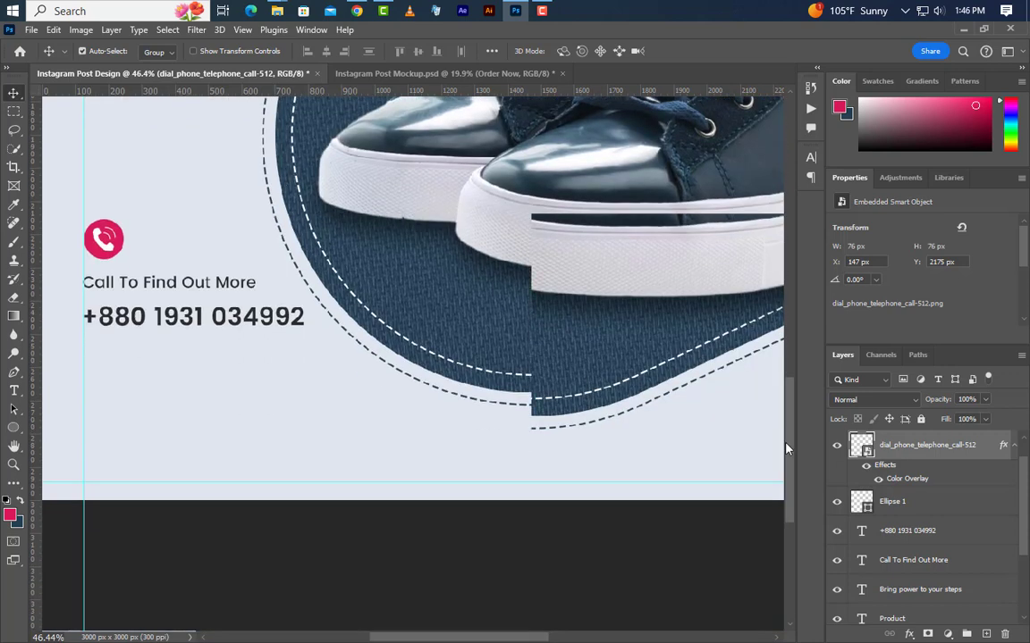
{"action": "left_click", "coordinate": [14, 427]}
{"action": "left_click", "coordinate": [63, 420]}
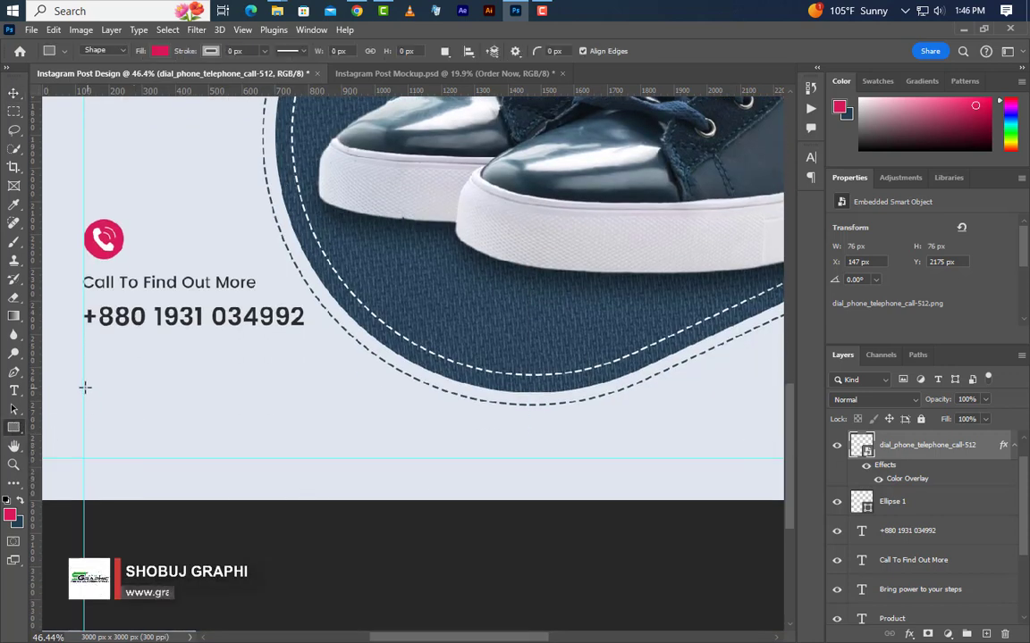
{"action": "left_click_drag", "start_coordinate": [84, 386], "coordinate": [209, 418]}
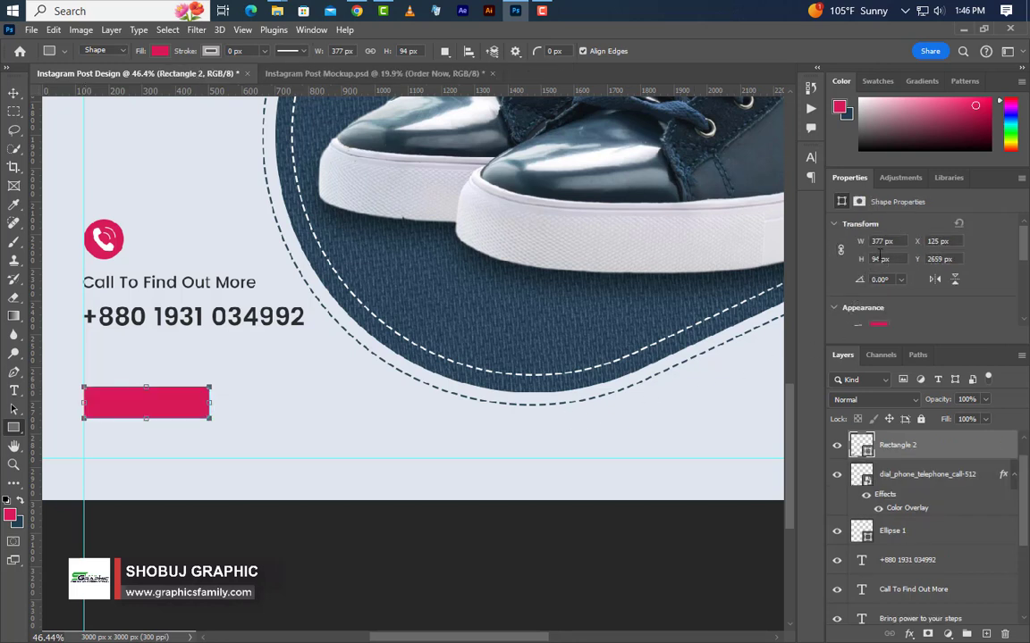
{"action": "type", "text": "525"}
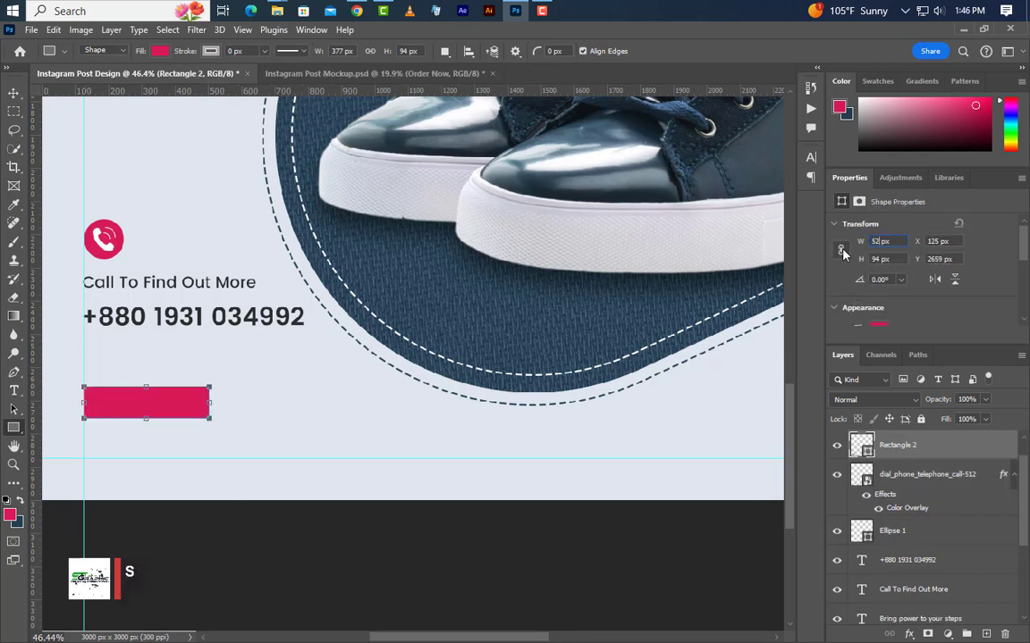
{"action": "key", "text": "Return"}
{"action": "key", "text": "Tab"}
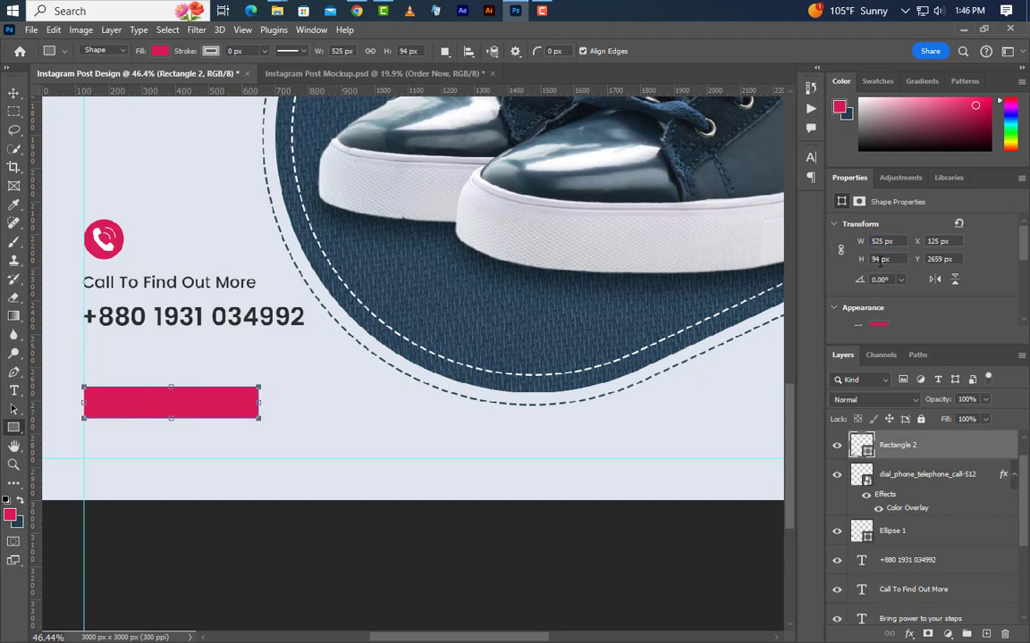
{"action": "type", "text": "135"}
{"action": "key", "text": "Return"}
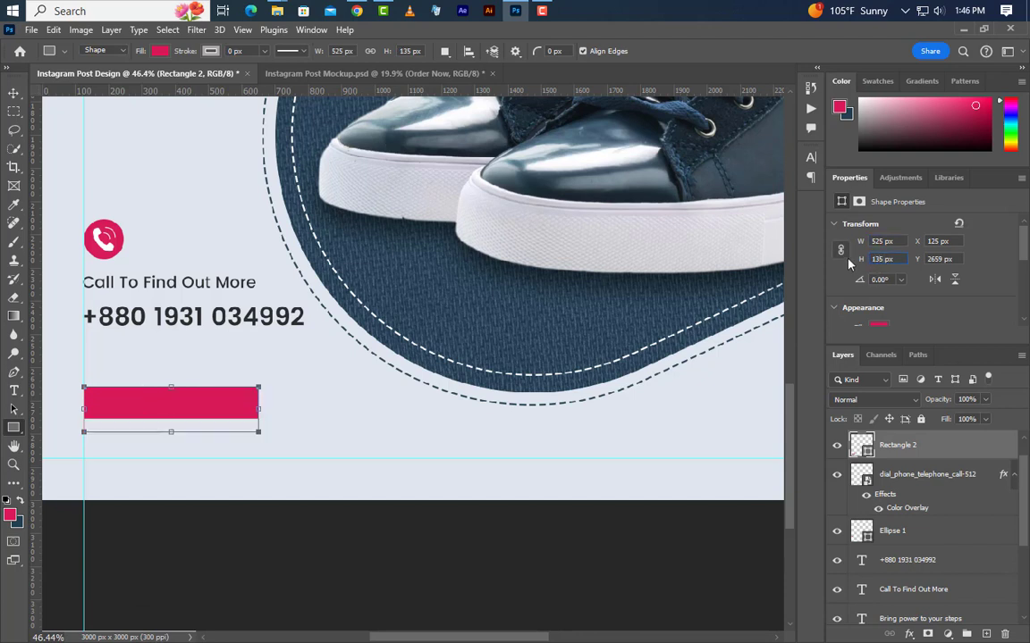
Step: Round the rectangle's corners to 100 and fill it with navy sampled from the shoe fabric
{"action": "scroll", "coordinate": [912, 268], "scroll_direction": "down", "scroll_amount": 1}
{"action": "scroll", "coordinate": [912, 266], "scroll_direction": "down", "scroll_amount": 2}
{"action": "scroll", "coordinate": [884, 295], "scroll_direction": "down", "scroll_amount": 2}
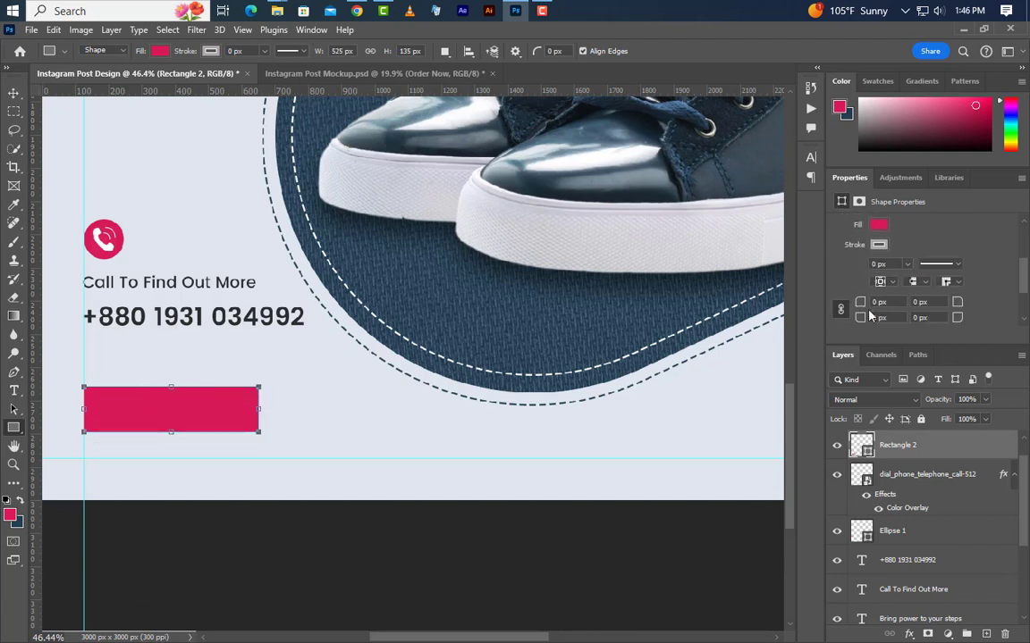
{"action": "left_click", "coordinate": [881, 302]}
{"action": "type", "text": "100"}
{"action": "key", "text": "Return"}
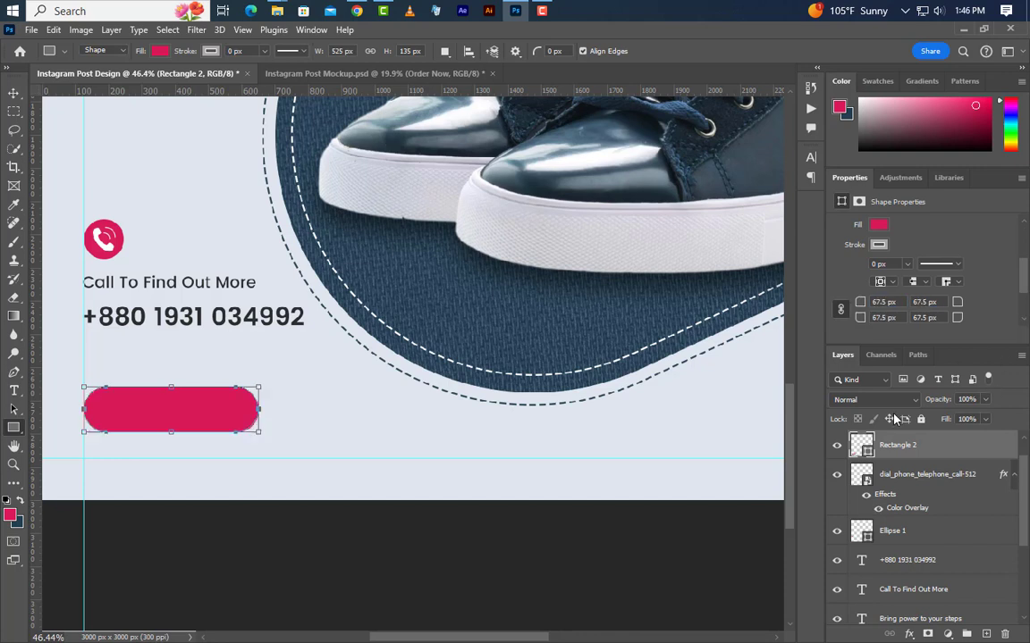
{"action": "left_click", "coordinate": [11, 513]}
{"action": "left_click", "coordinate": [595, 371]}
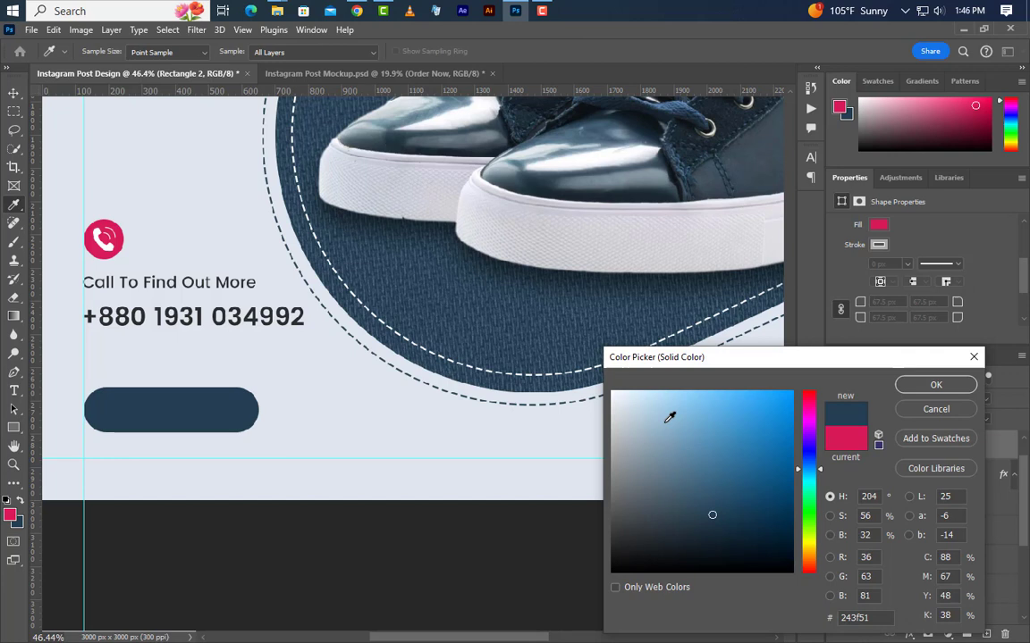
{"action": "left_click", "coordinate": [954, 385]}
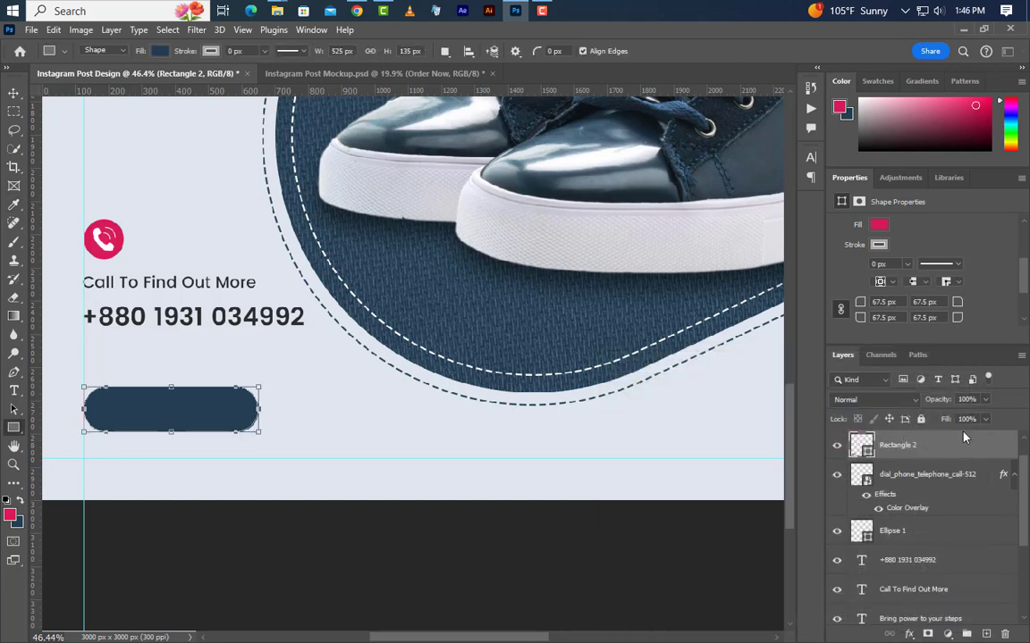
Step: Add a new empty layer above the button and pick the Vertical Type tool
{"action": "left_click", "coordinate": [984, 635]}
{"action": "left_click", "coordinate": [14, 390]}
{"action": "right_click", "coordinate": [13, 391]}
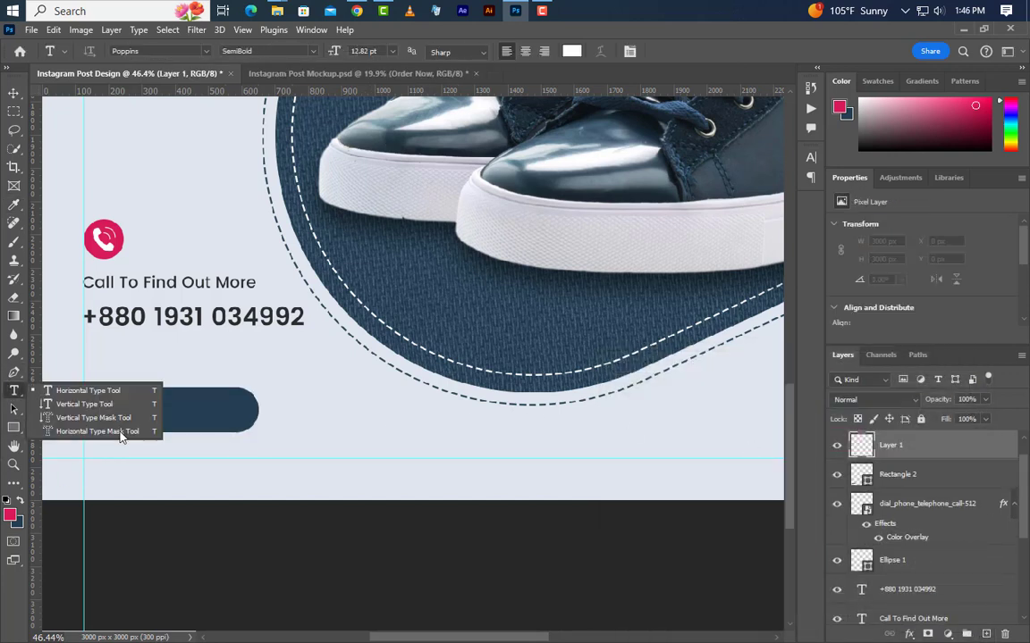
{"action": "left_click", "coordinate": [84, 403]}
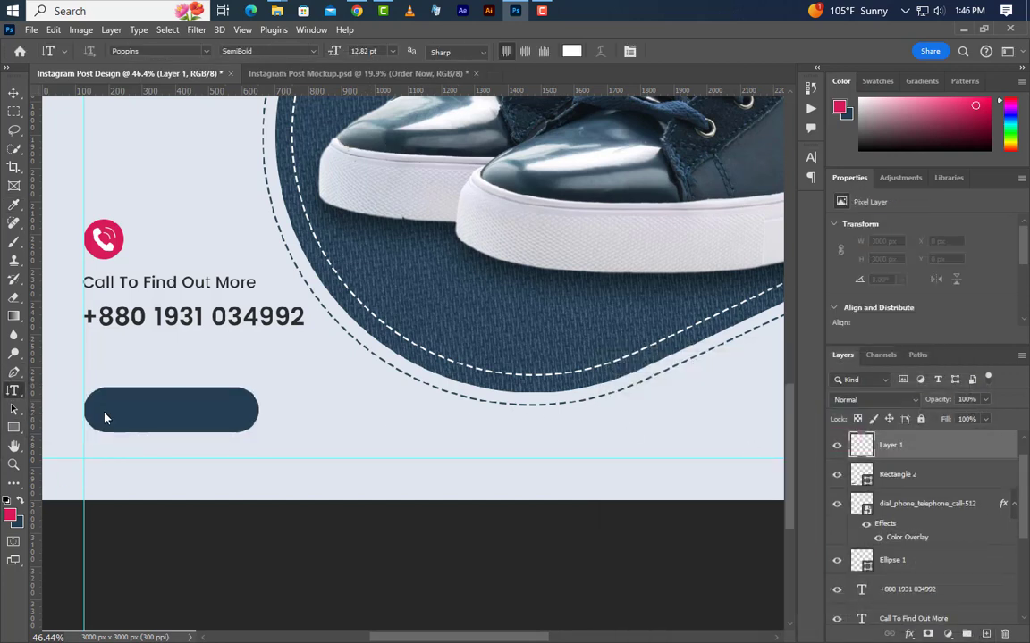
Step: Type Order Now on the navy button with the Horizontal Type tool
{"action": "right_click", "coordinate": [13, 390]}
{"action": "left_click", "coordinate": [53, 391]}
{"action": "left_click", "coordinate": [106, 413]}
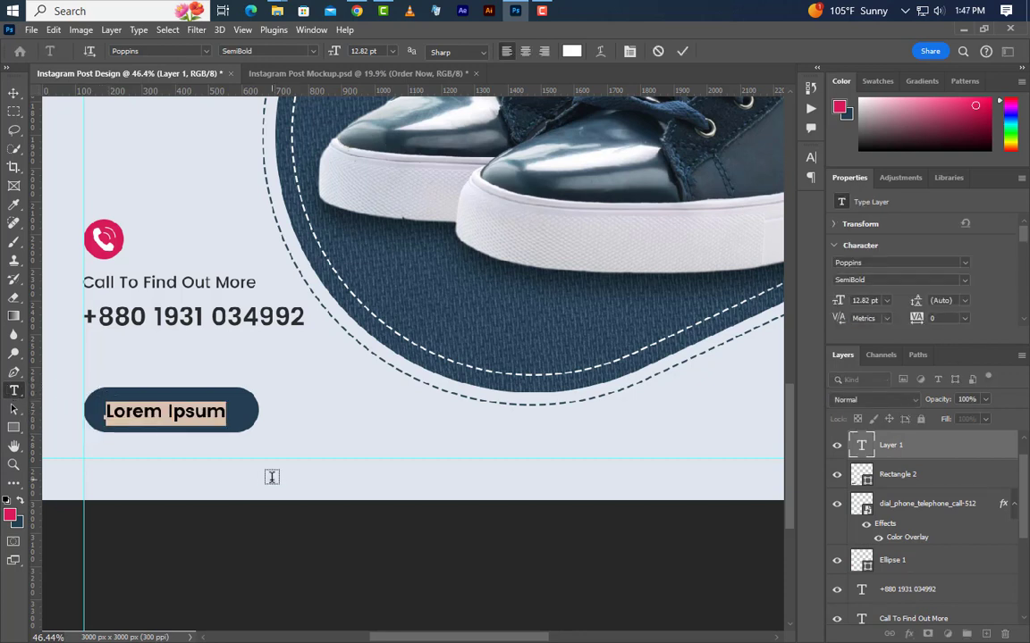
{"action": "type", "text": "Order "}
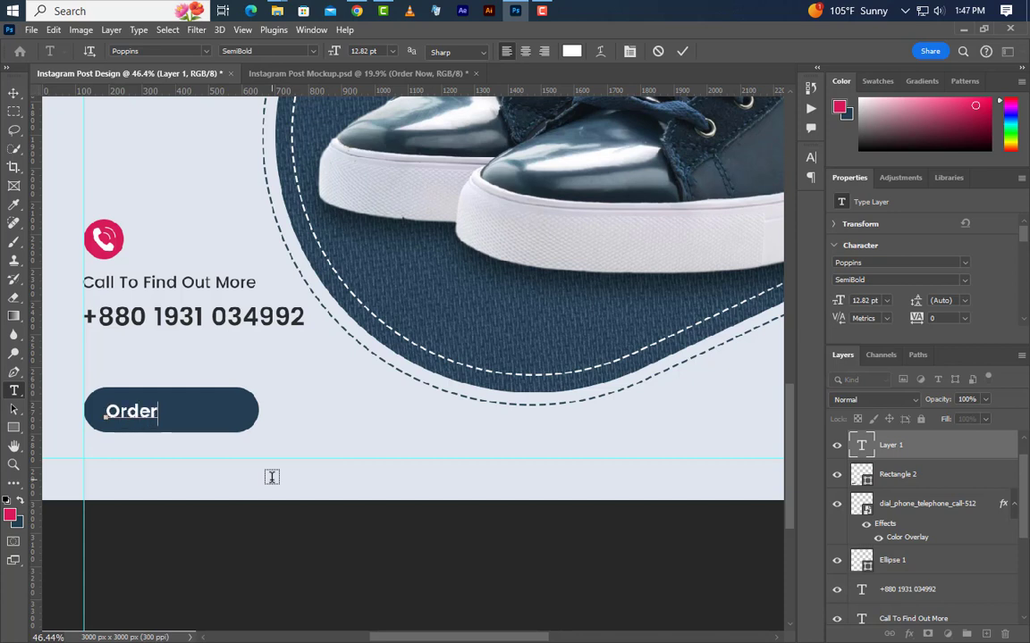
{"action": "type", "text": "Now"}
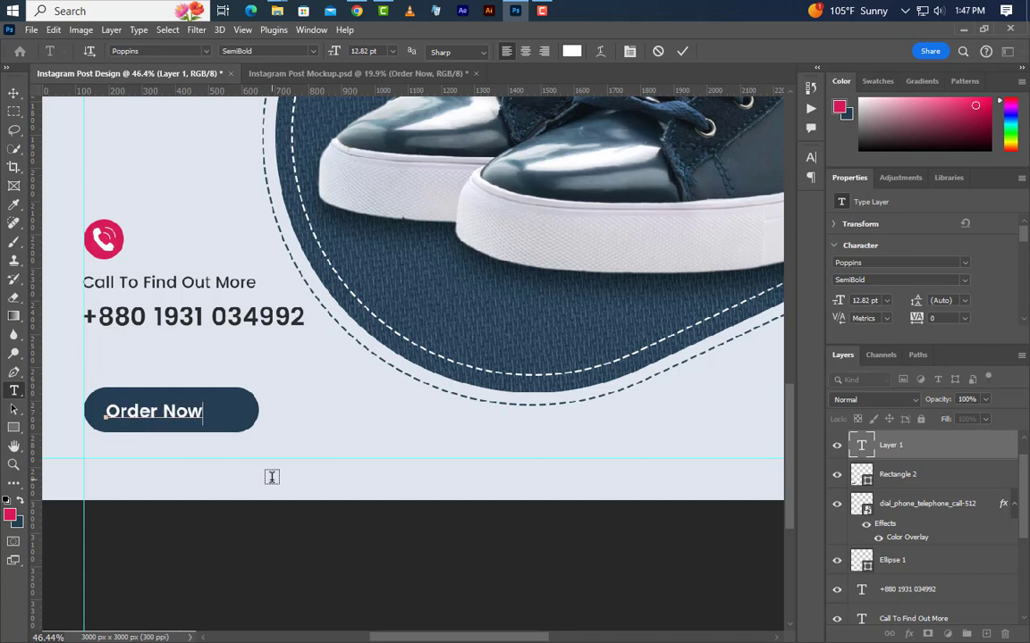
{"action": "left_click", "coordinate": [682, 51]}
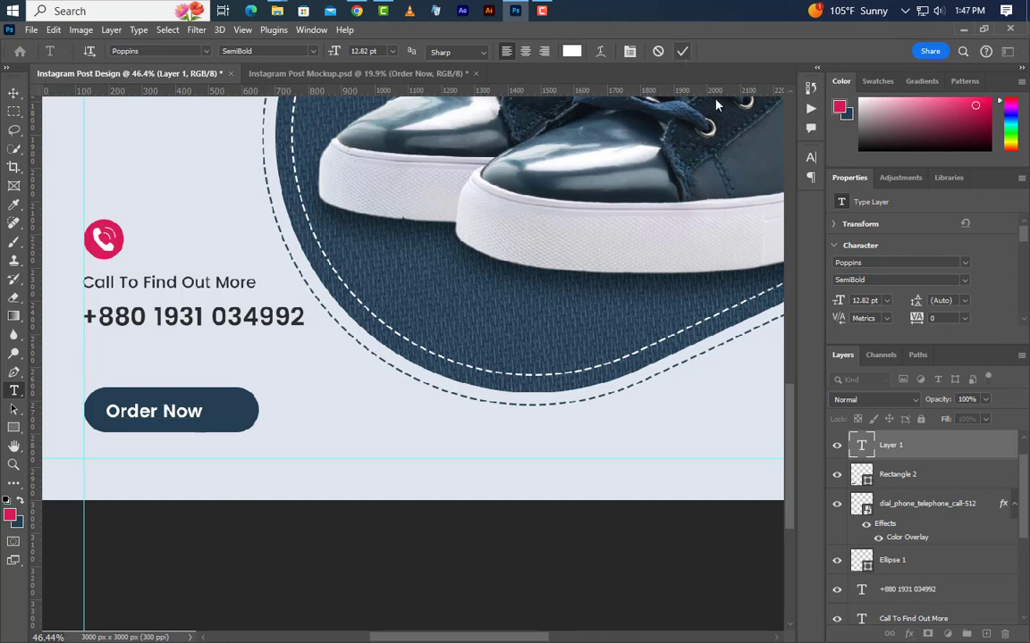
Step: Enlarge Order Now to about 17 pt and centre it on the button
{"action": "left_click", "coordinate": [858, 300]}
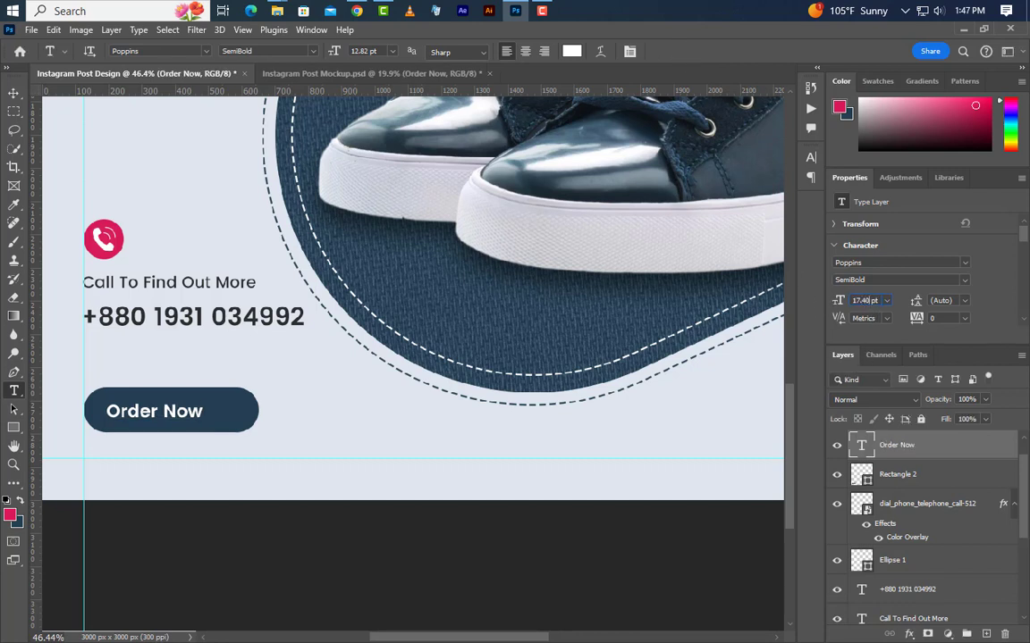
{"action": "type", "text": "24"}
{"action": "key", "text": "Return"}
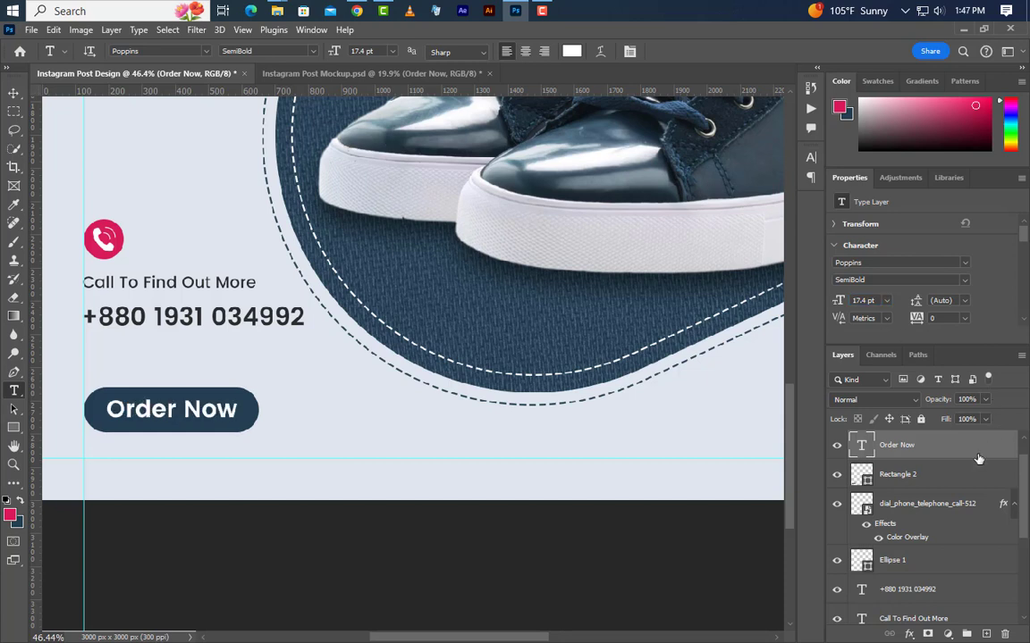
{"action": "key", "text": "ctrl"}
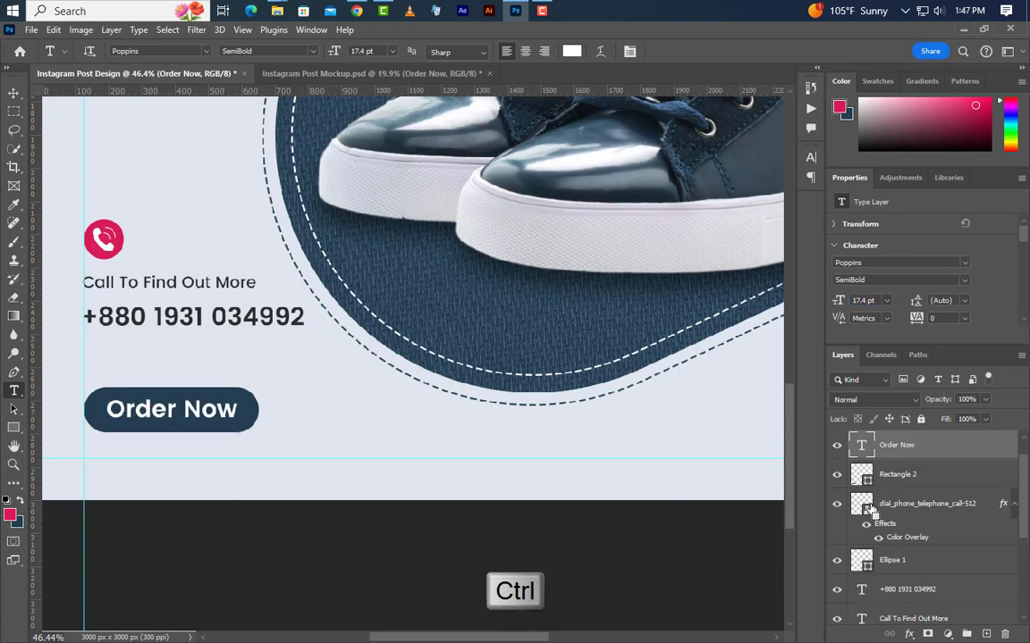
{"action": "left_click", "coordinate": [861, 477], "text": "ctrl"}
{"action": "left_click", "coordinate": [13, 93]}
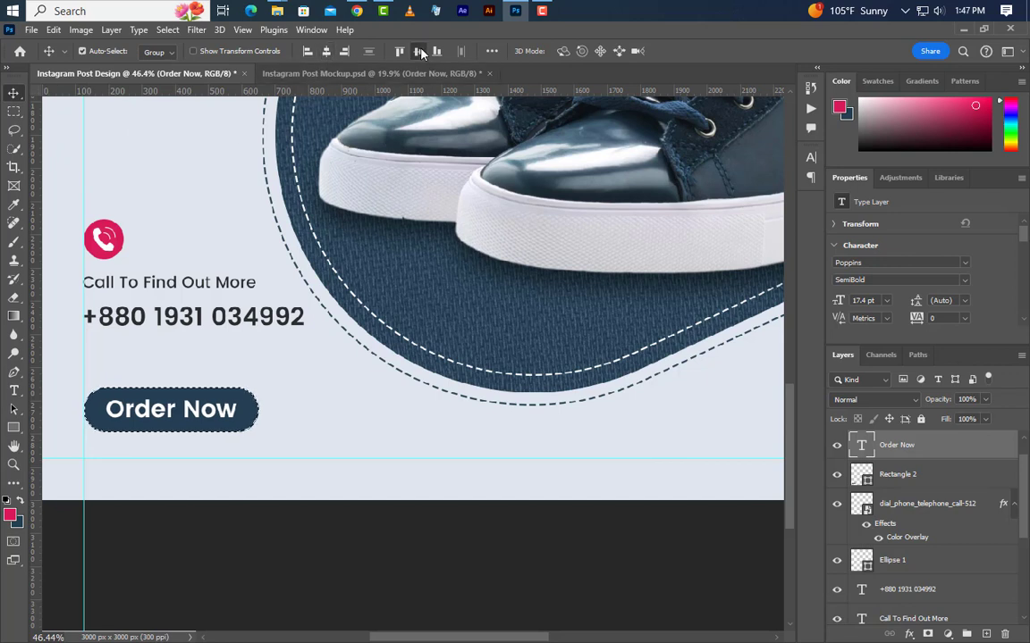
{"action": "key", "text": "ctrl+d"}
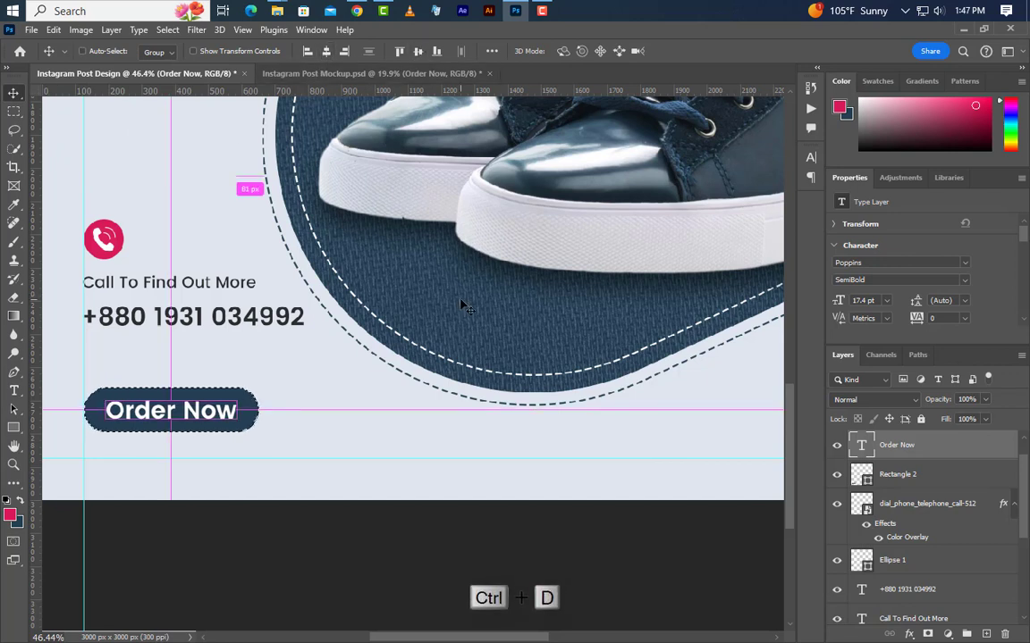
{"action": "left_click", "coordinate": [909, 483]}
{"action": "key", "text": "shift+Up"}
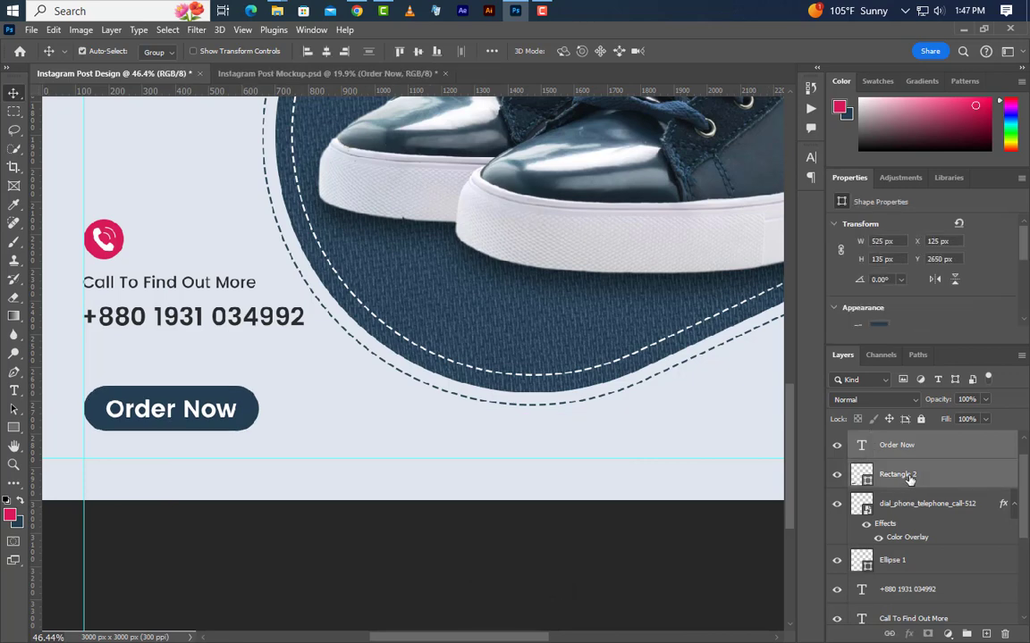
{"action": "key", "text": "Up"}
{"action": "key", "text": "Up"}
{"action": "key", "text": "Up"}
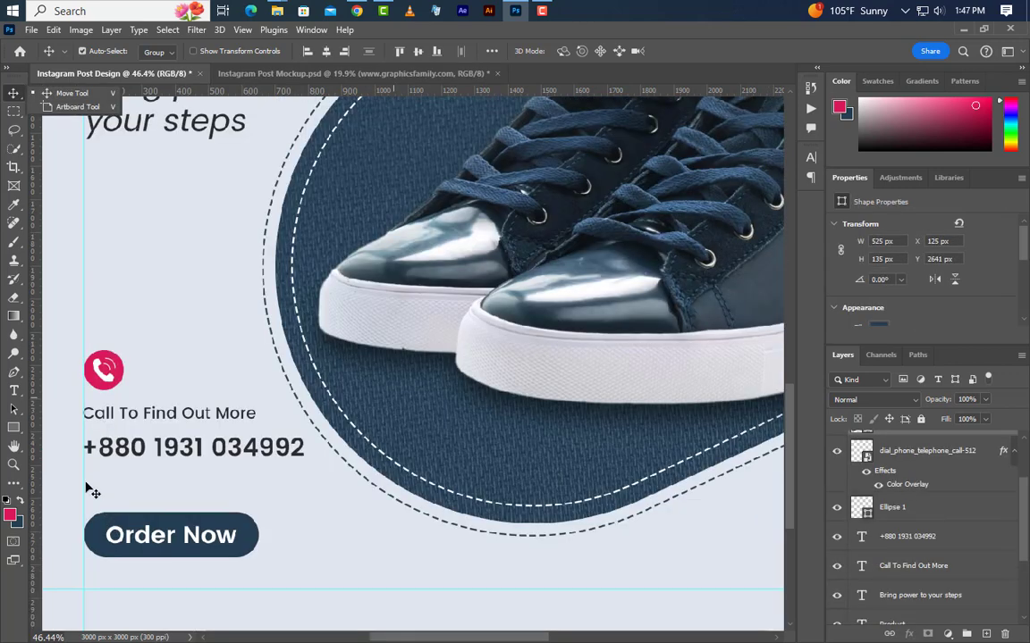
{"action": "left_click", "coordinate": [14, 394]}
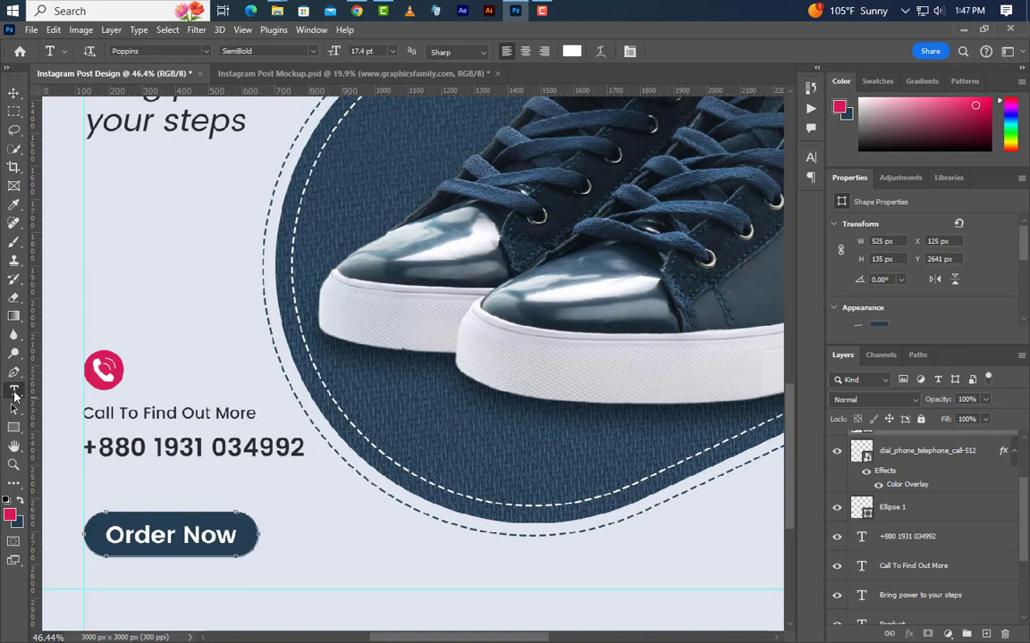
{"action": "left_click", "coordinate": [84, 586]}
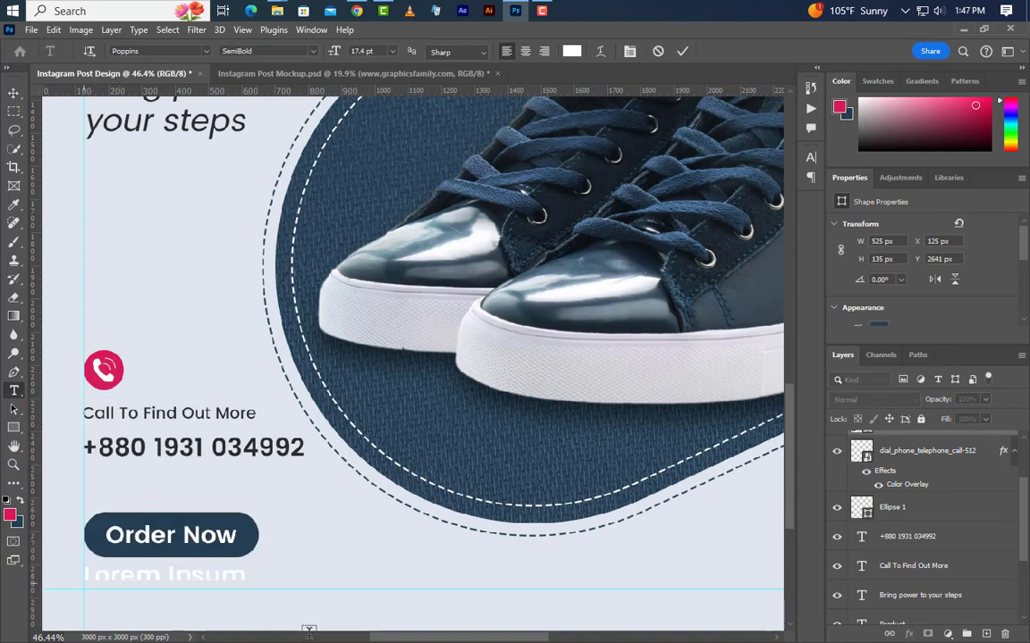
{"action": "type", "text": "ww"}
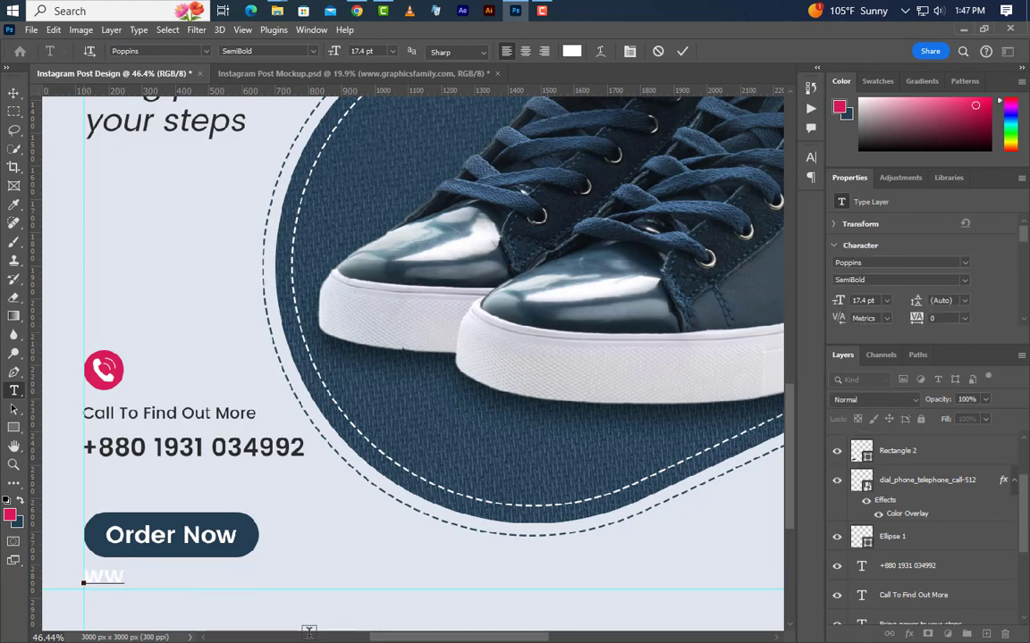
{"action": "type", "text": ".g"}
{"action": "type", "text": "raphi"}
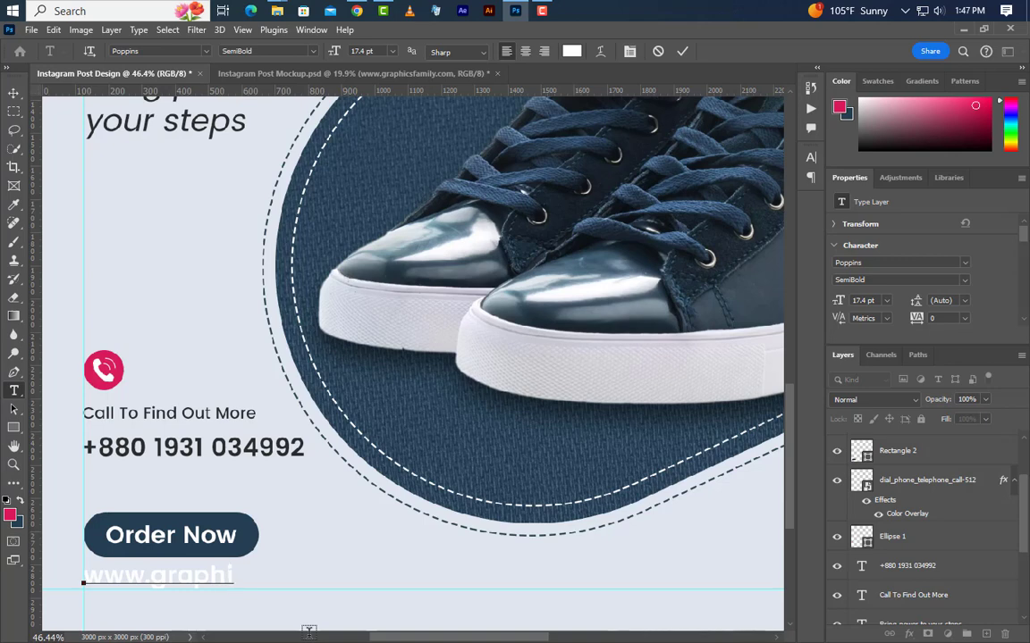
{"action": "type", "text": "csfami"}
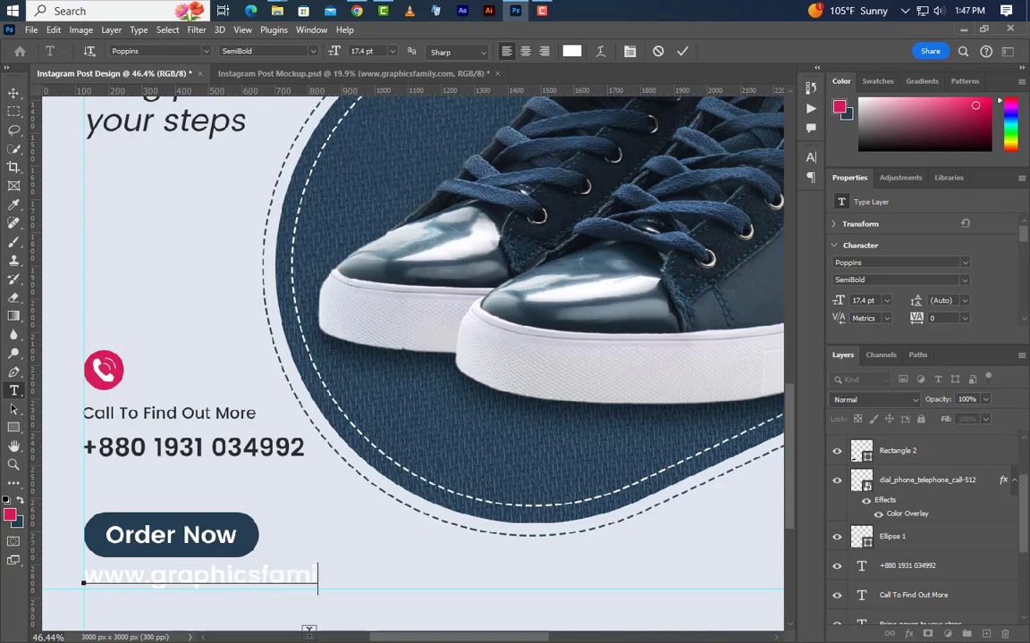
{"action": "type", "text": "ly.co"}
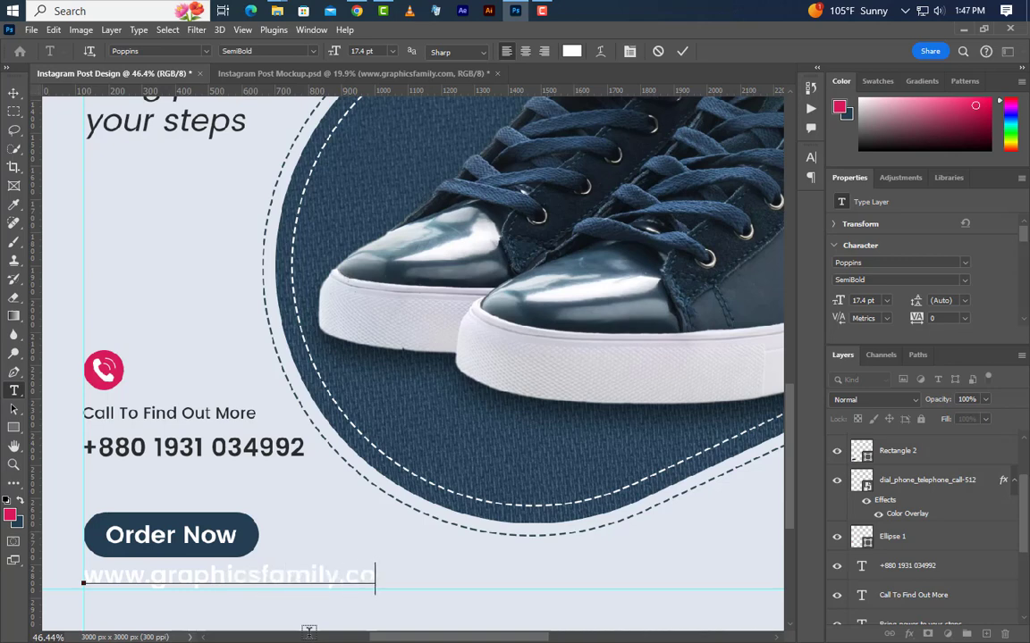
{"action": "type", "text": "m"}
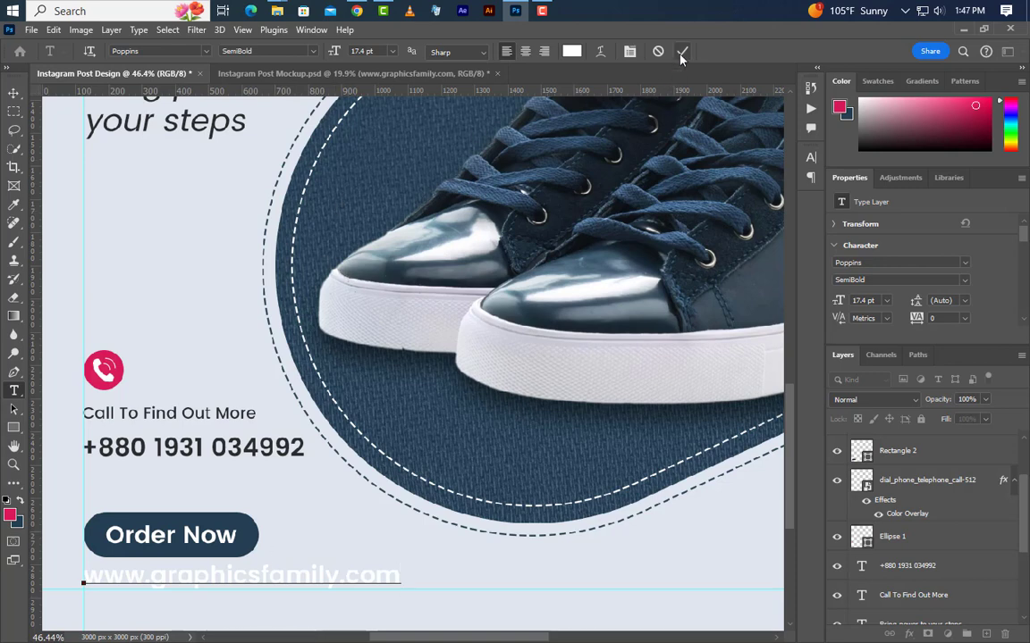
{"action": "left_click", "coordinate": [681, 52]}
Step: Set the website address to Poppins Regular at 19 pt
{"action": "left_click", "coordinate": [881, 279]}
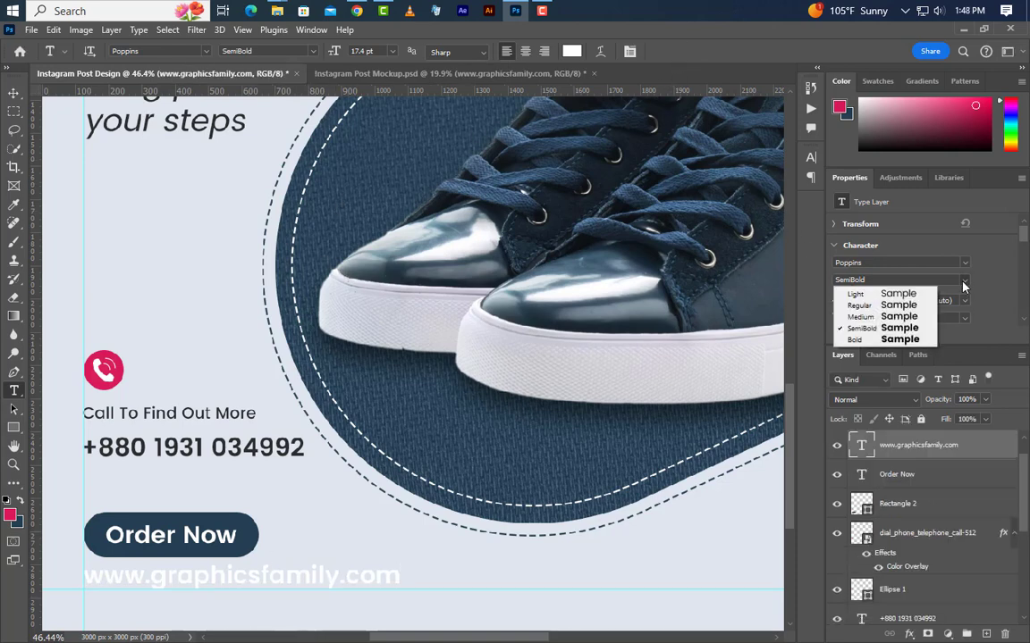
{"action": "left_click", "coordinate": [867, 307]}
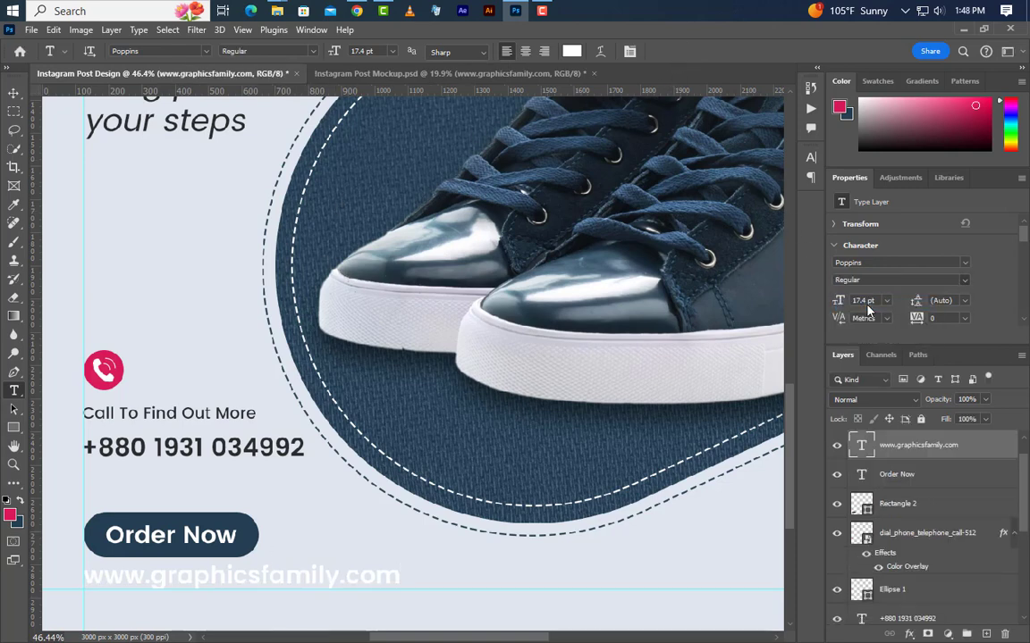
{"action": "left_click", "coordinate": [838, 302]}
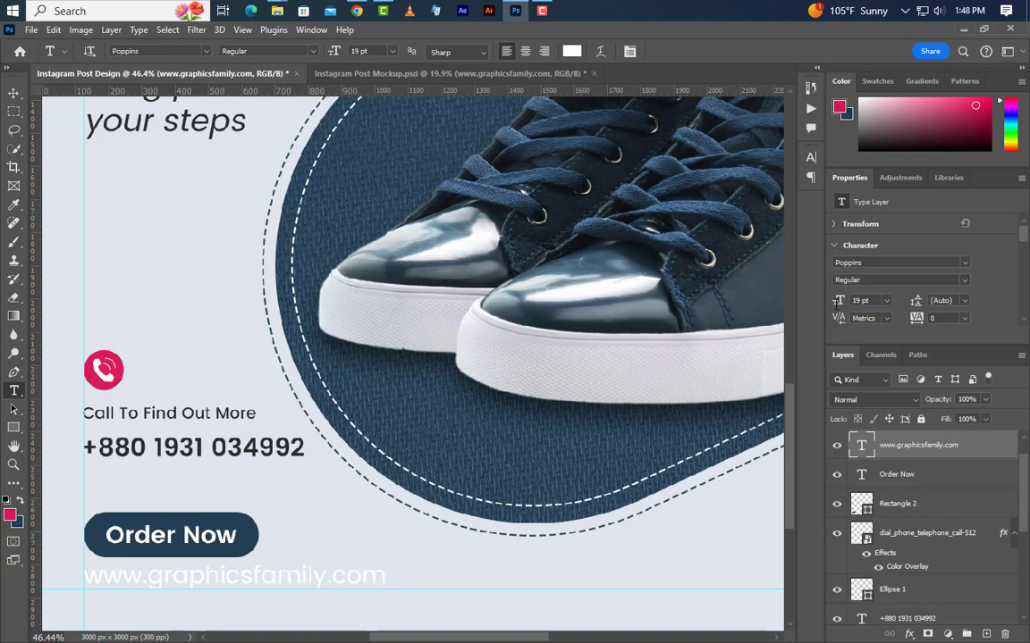
{"action": "key", "text": "Return"}
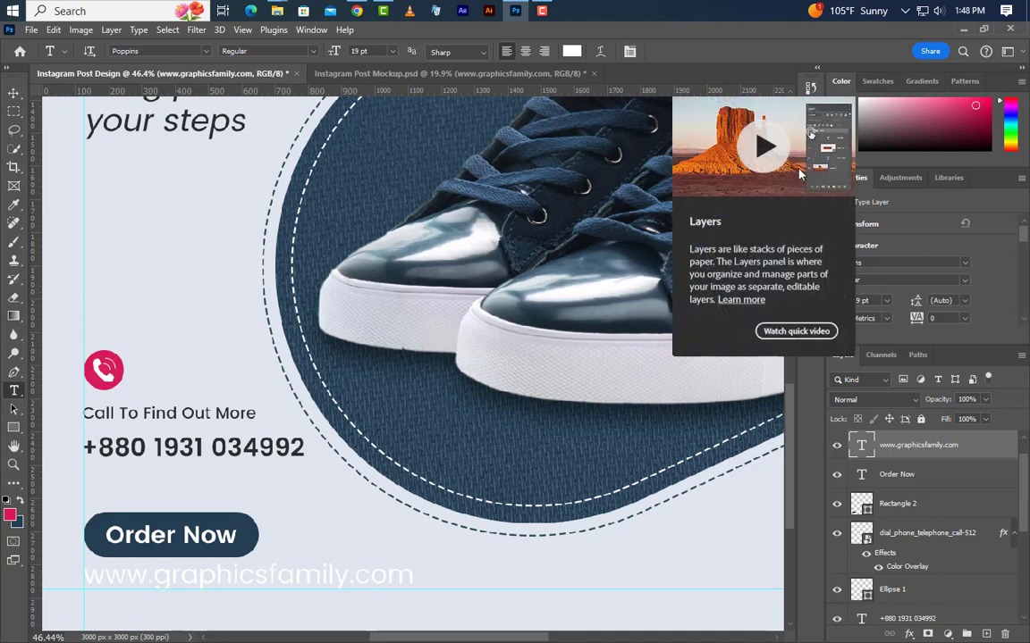
Step: Colour the website address navy by sampling the button in the Character panel
{"action": "left_click", "coordinate": [810, 158]}
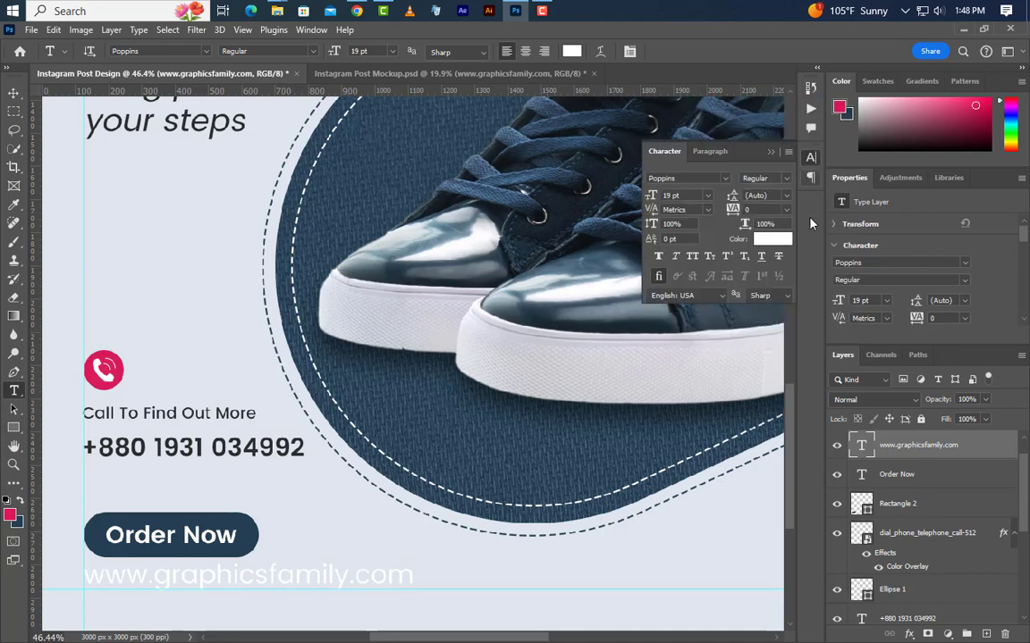
{"action": "left_click", "coordinate": [770, 239]}
{"action": "left_click", "coordinate": [250, 532]}
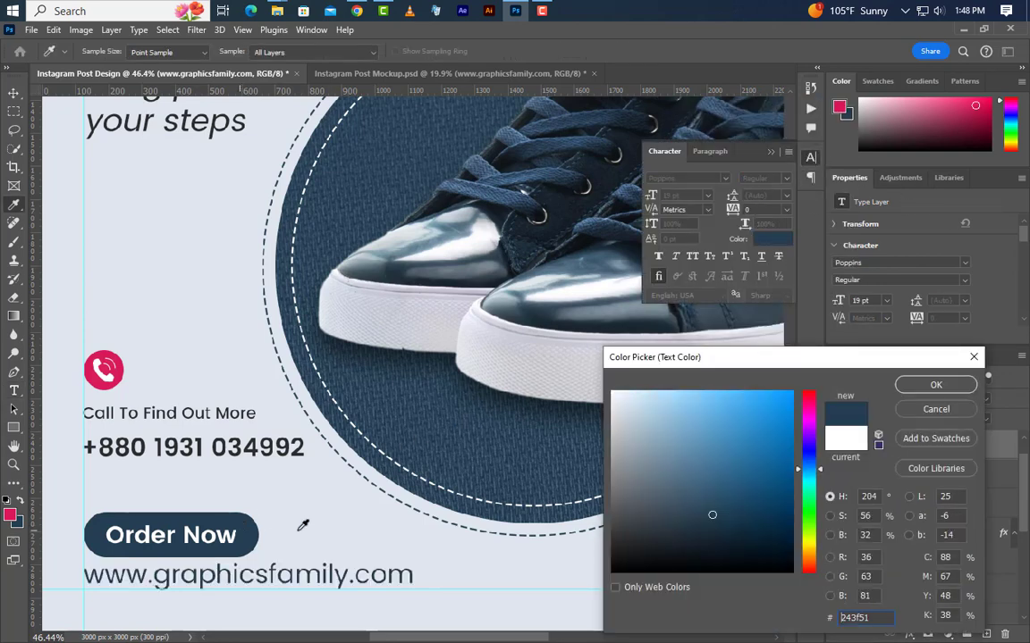
{"action": "left_click", "coordinate": [936, 386]}
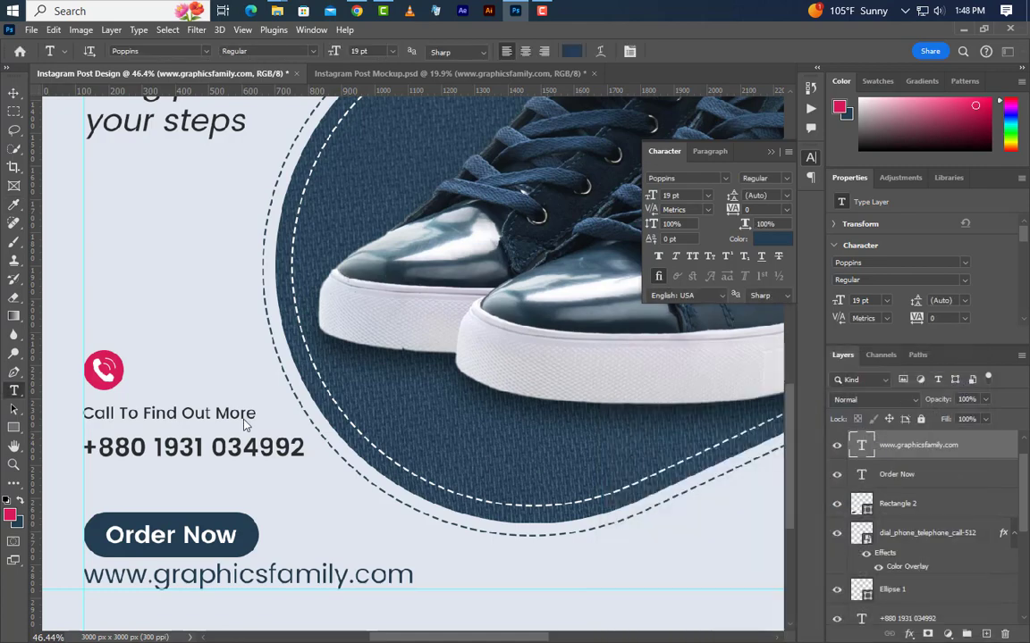
{"action": "scroll", "coordinate": [193, 376], "scroll_direction": "down", "scroll_amount": 3}
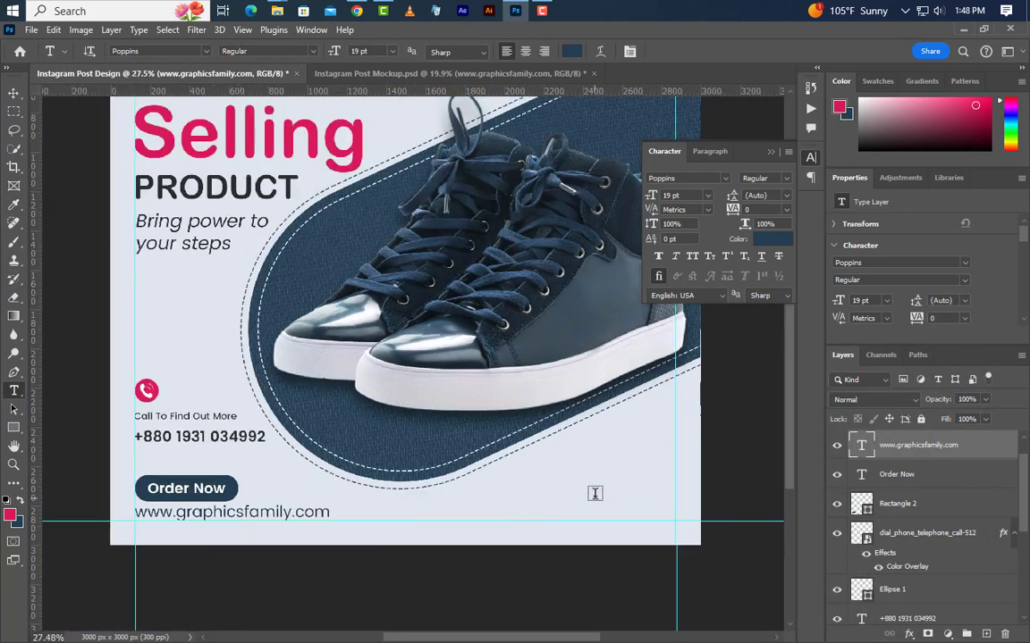
{"action": "scroll", "coordinate": [594, 494], "scroll_direction": "up", "scroll_amount": 2}
{"action": "scroll", "coordinate": [609, 490], "scroll_direction": "up", "scroll_amount": 1}
{"action": "scroll", "coordinate": [644, 487], "scroll_direction": "up", "scroll_amount": 1}
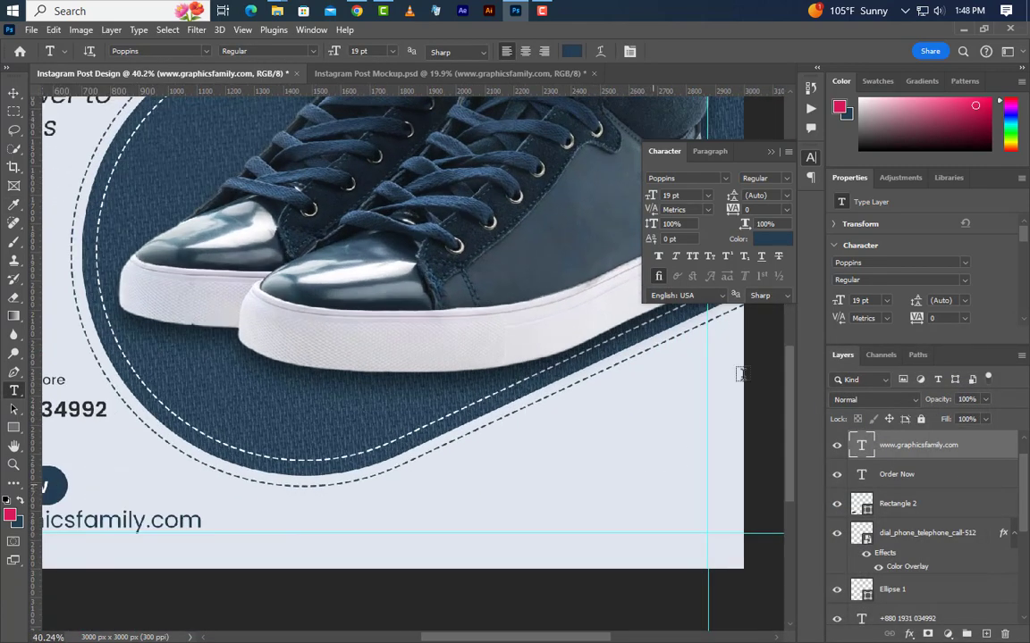
{"action": "left_click", "coordinate": [776, 159]}
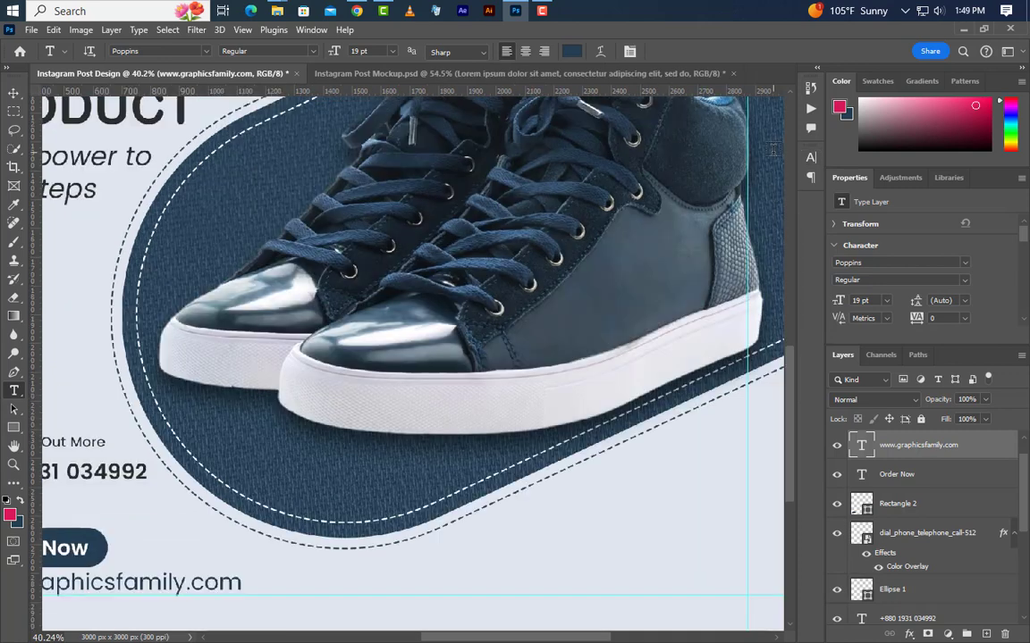
Step: Type About Us at the lower right in 15.2 pt Poppins SemiBold
{"action": "left_click", "coordinate": [723, 522]}
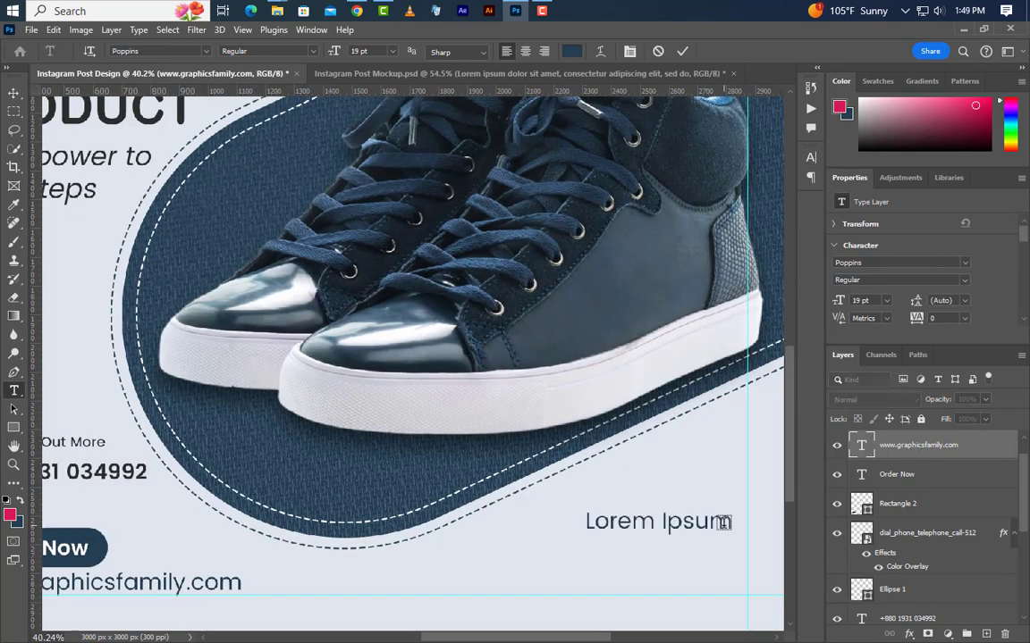
{"action": "type", "text": "Ab"}
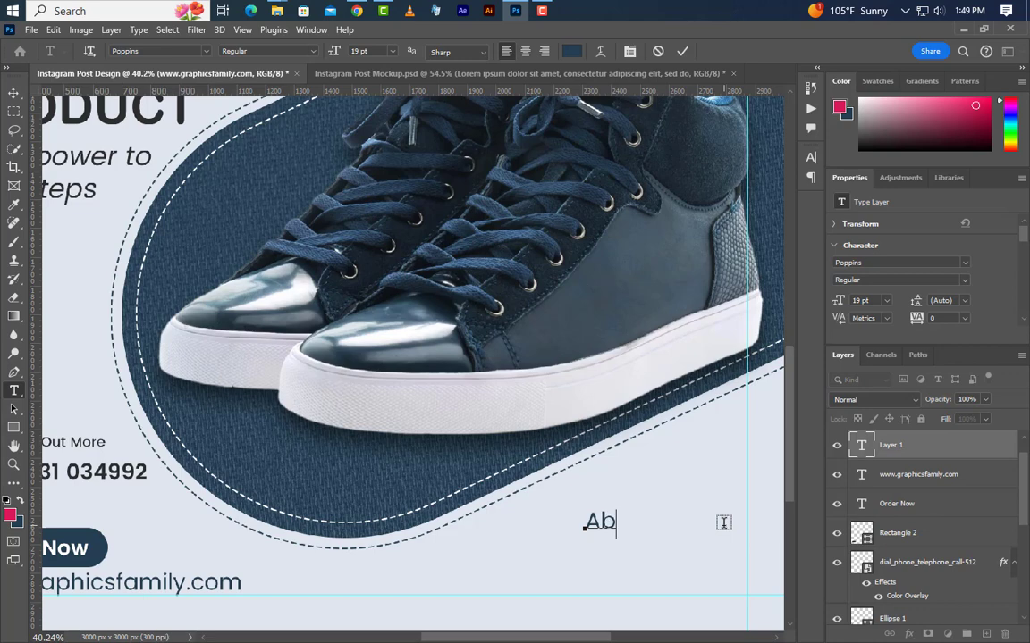
{"action": "type", "text": "out"}
{"action": "type", "text": " Us"}
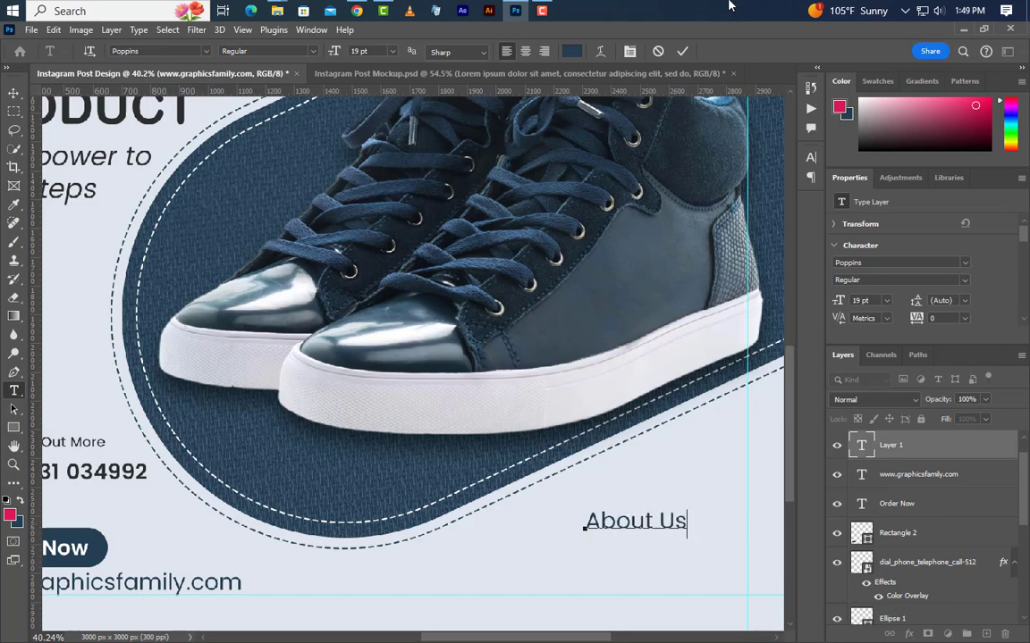
{"action": "left_click", "coordinate": [682, 52]}
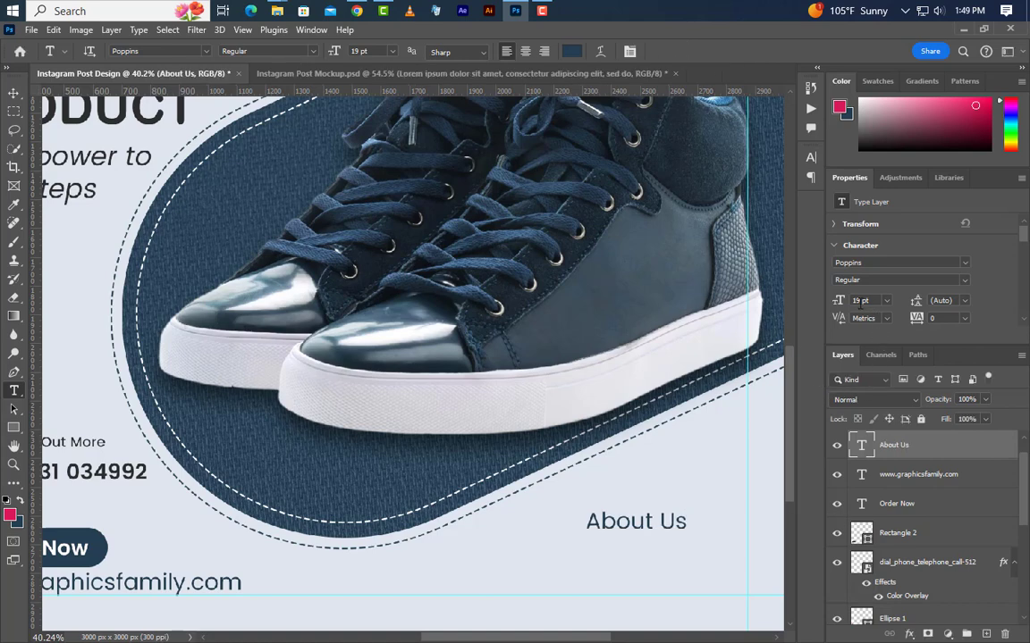
{"action": "type", "text": "5.2"}
{"action": "key", "text": "Return"}
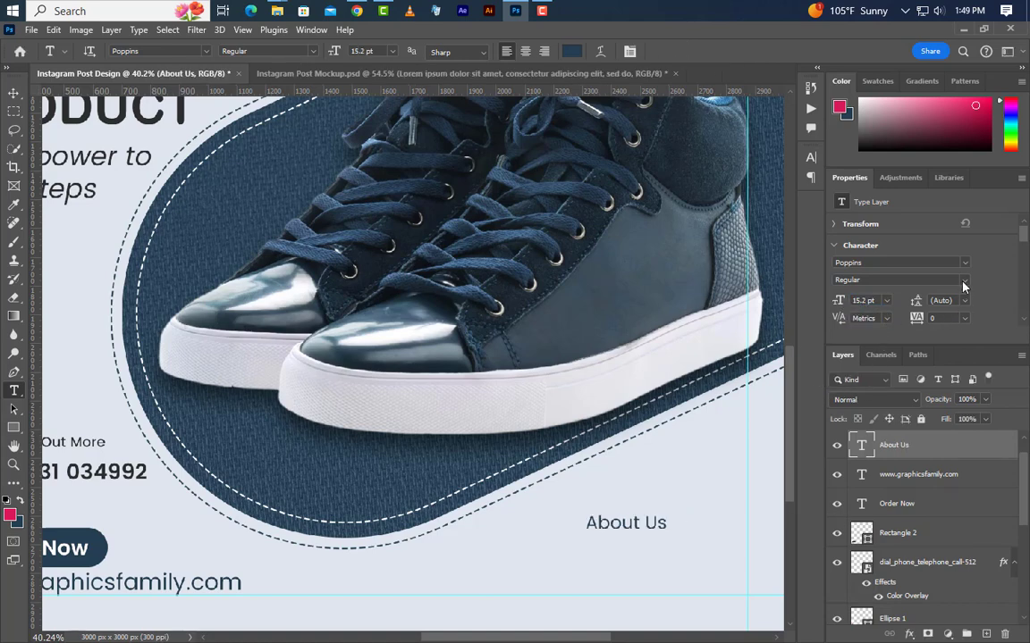
{"action": "left_click", "coordinate": [963, 282]}
{"action": "left_click", "coordinate": [858, 328]}
Step: Make the heading all caps in black 000000 and move it toward the right edge
{"action": "left_click", "coordinate": [811, 160]}
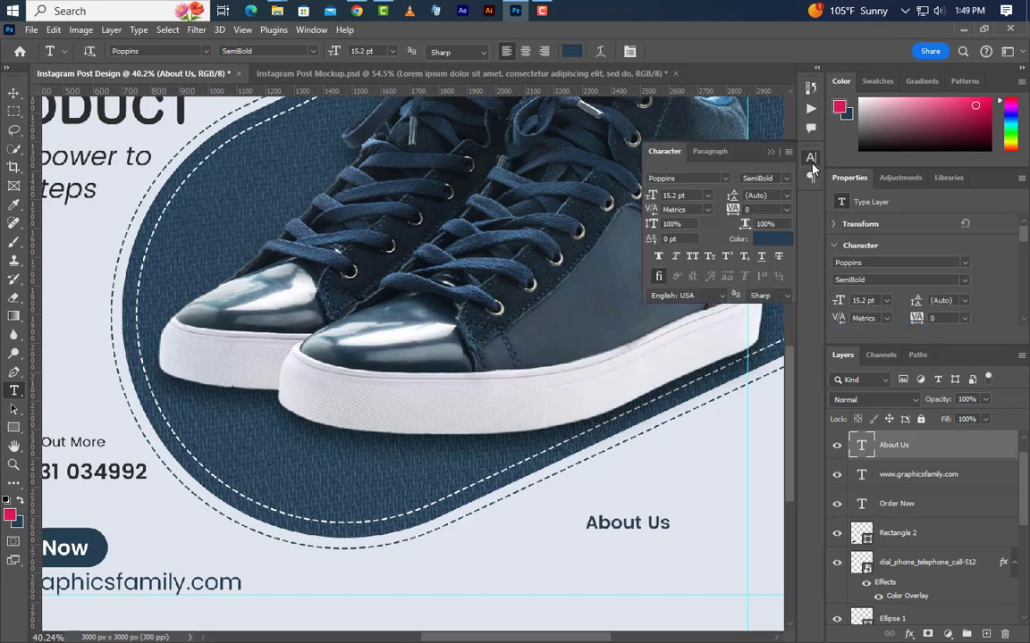
{"action": "left_click", "coordinate": [692, 257]}
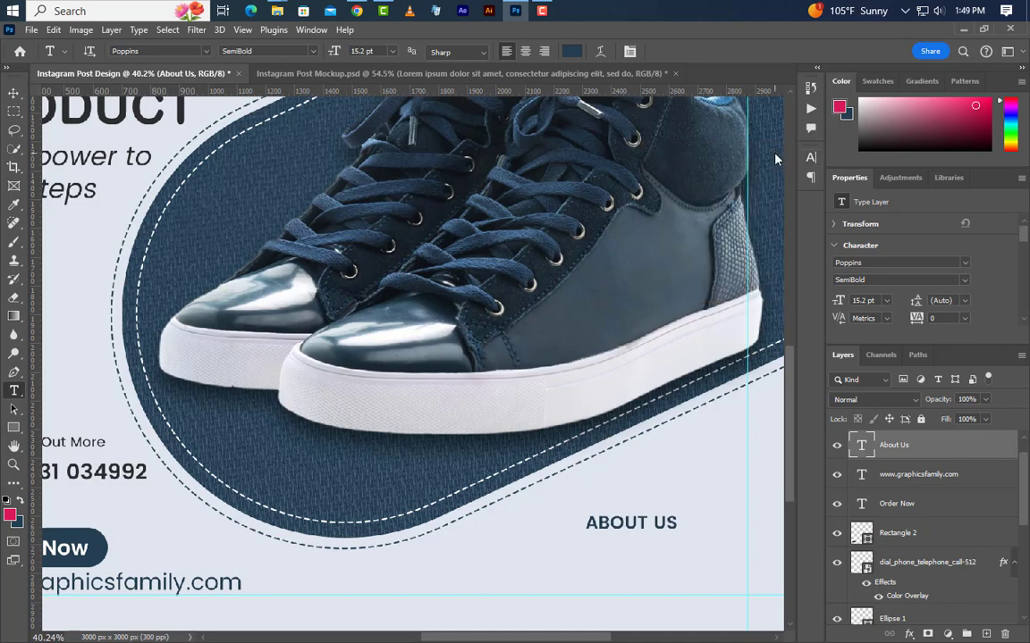
{"action": "left_click", "coordinate": [815, 159]}
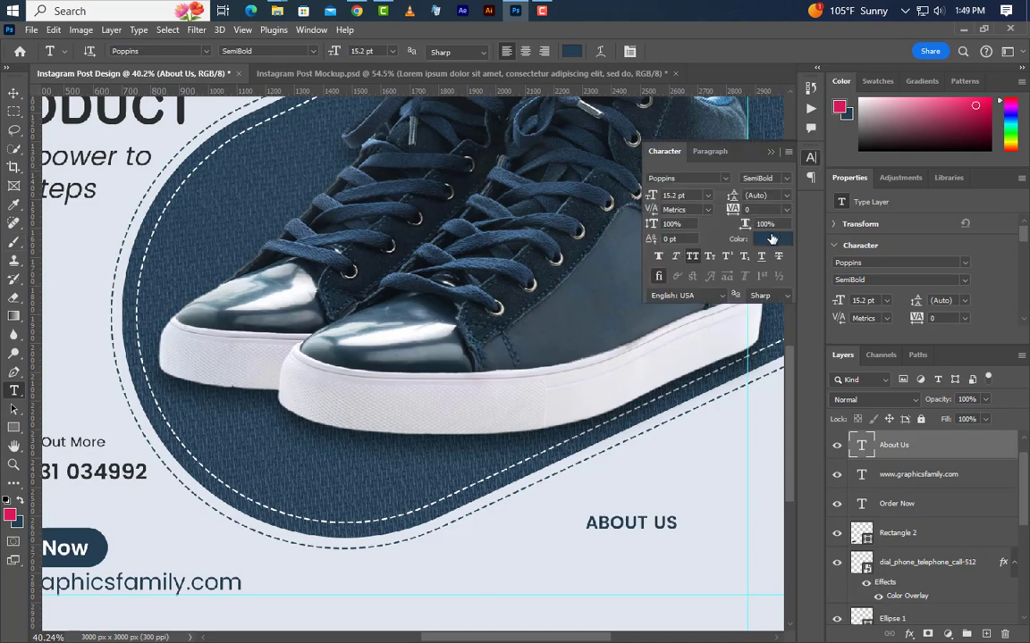
{"action": "left_click", "coordinate": [770, 239]}
{"action": "type", "text": "000000"}
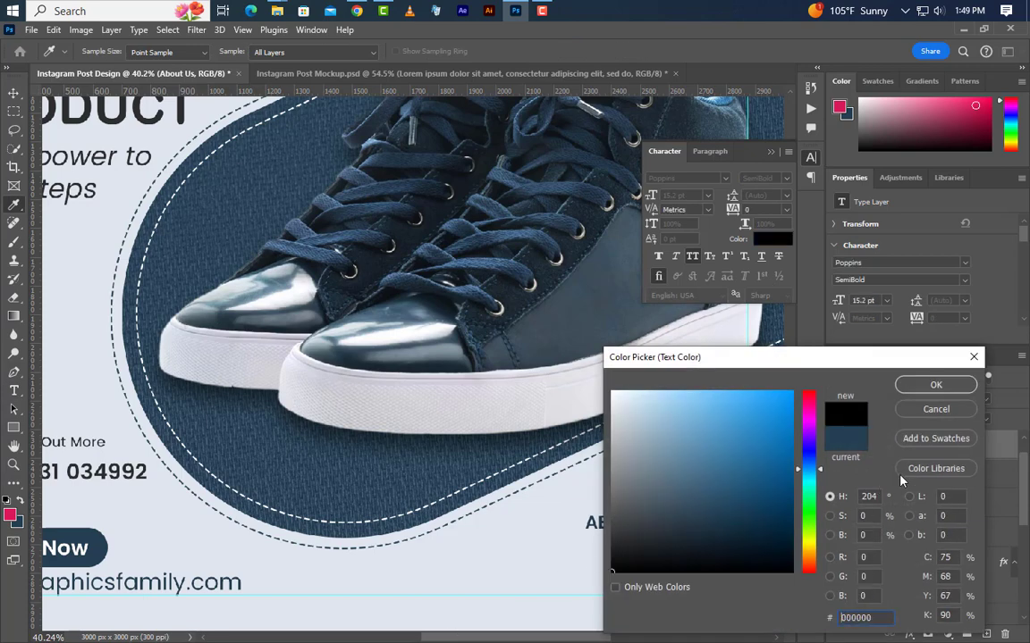
{"action": "left_click", "coordinate": [929, 385]}
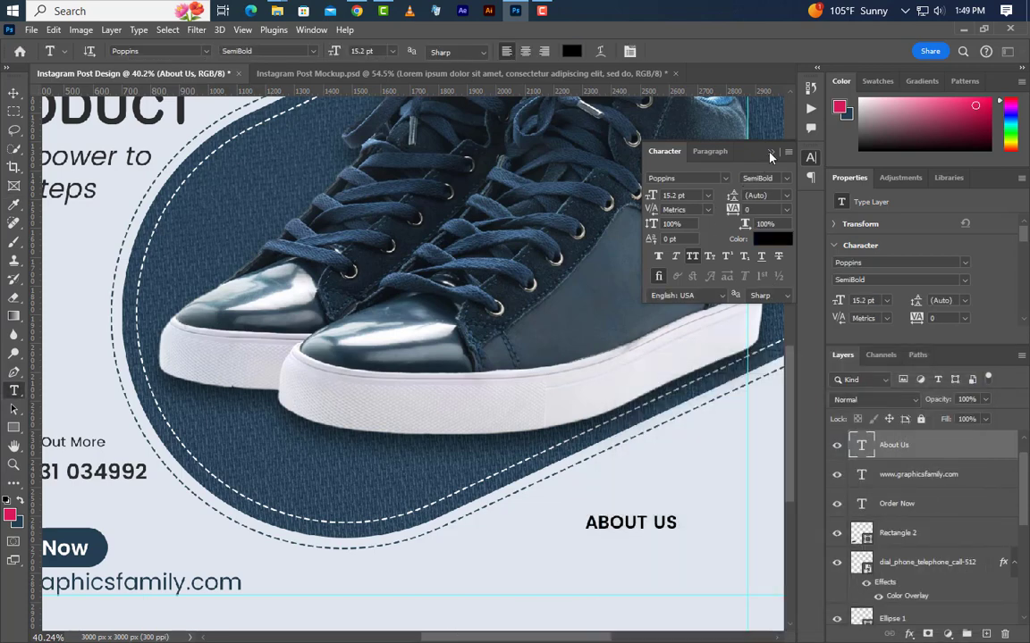
{"action": "left_click", "coordinate": [13, 93]}
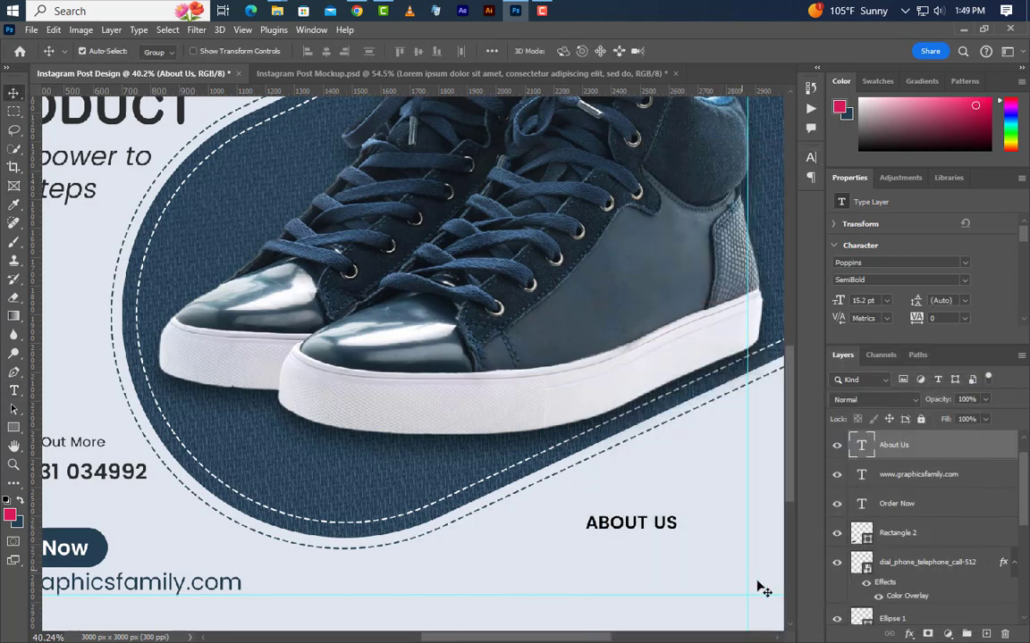
{"action": "mouse_move", "coordinate": [682, 532]}
{"action": "left_mouse_down"}
{"action": "mouse_move", "coordinate": [738, 551]}
{"action": "mouse_move", "coordinate": [755, 540]}
{"action": "left_mouse_up"}
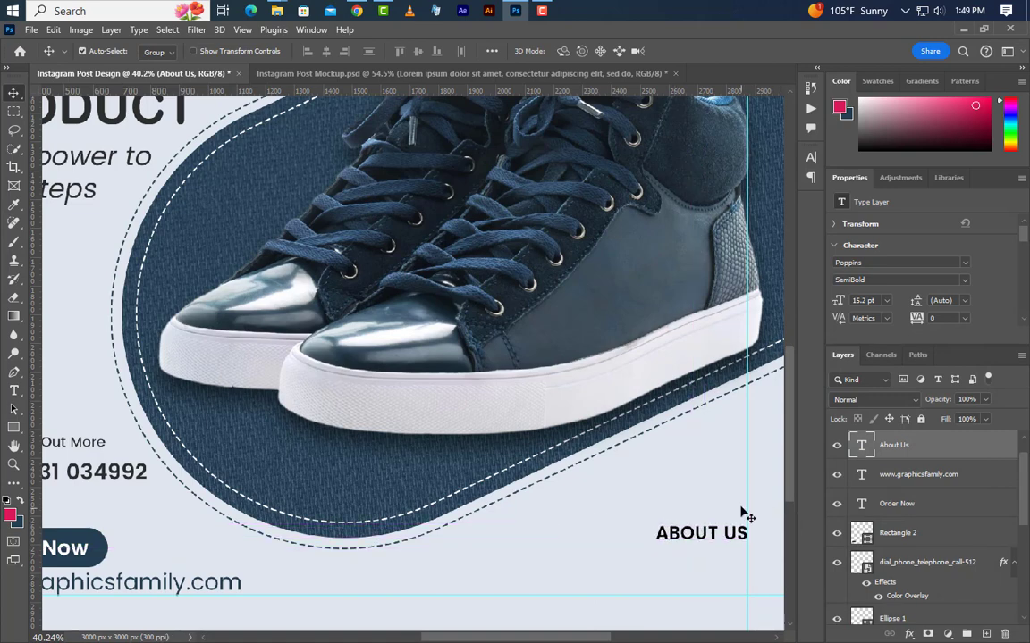
{"action": "scroll", "coordinate": [741, 515], "scroll_direction": "down", "scroll_amount": 2}
Step: Draw a paragraph text box under ABOUT US filled with lorem ipsum placeholder text
{"action": "left_click", "coordinate": [14, 390]}
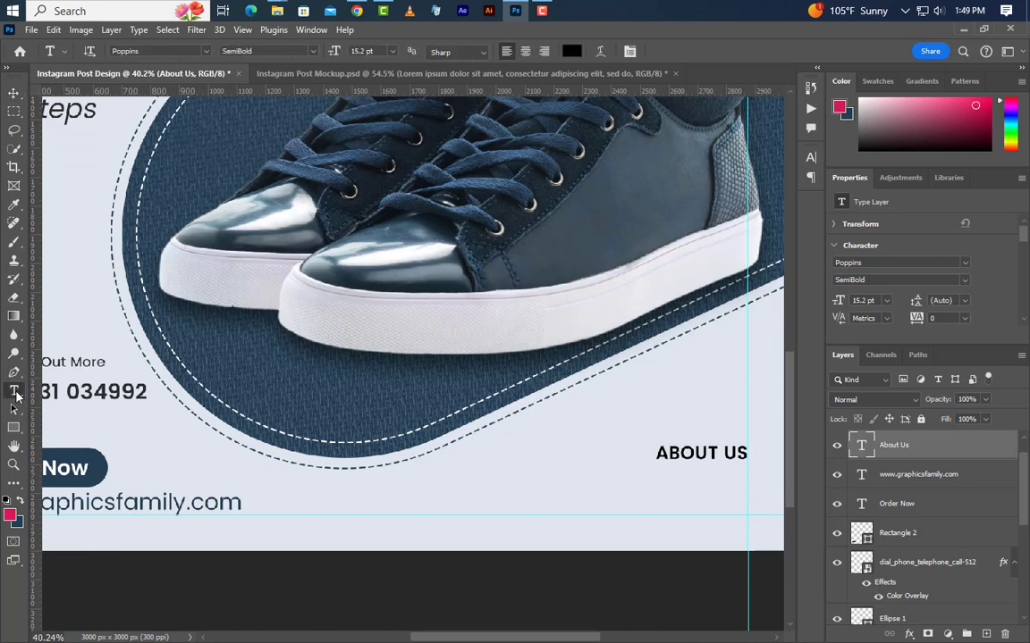
{"action": "left_click_drag", "start_coordinate": [427, 452], "coordinate": [429, 455]}
{"action": "left_click_drag", "start_coordinate": [686, 535], "coordinate": [732, 516]}
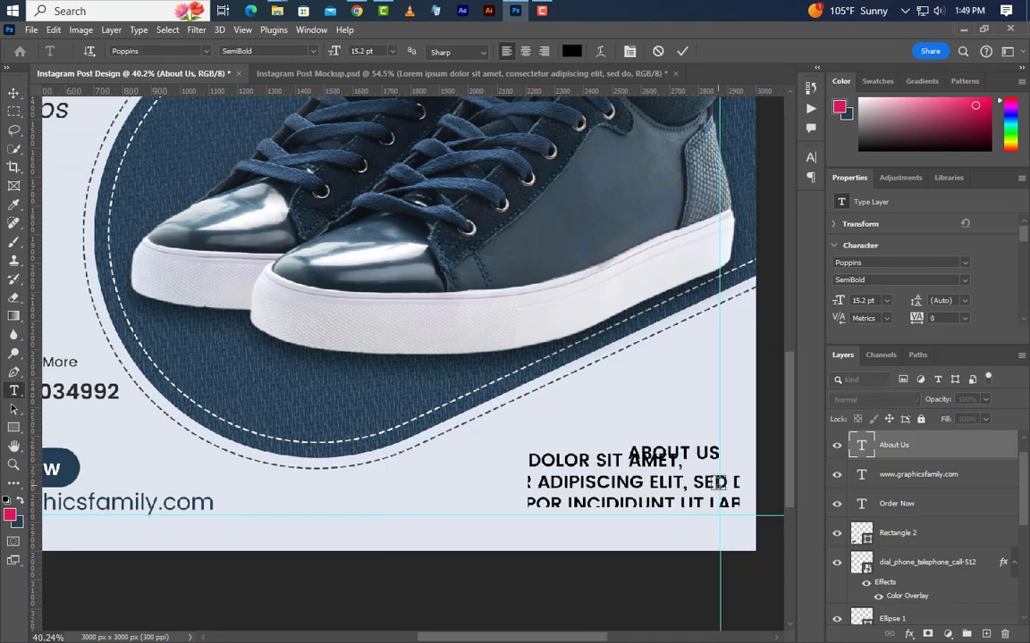
{"action": "left_click", "coordinate": [810, 159]}
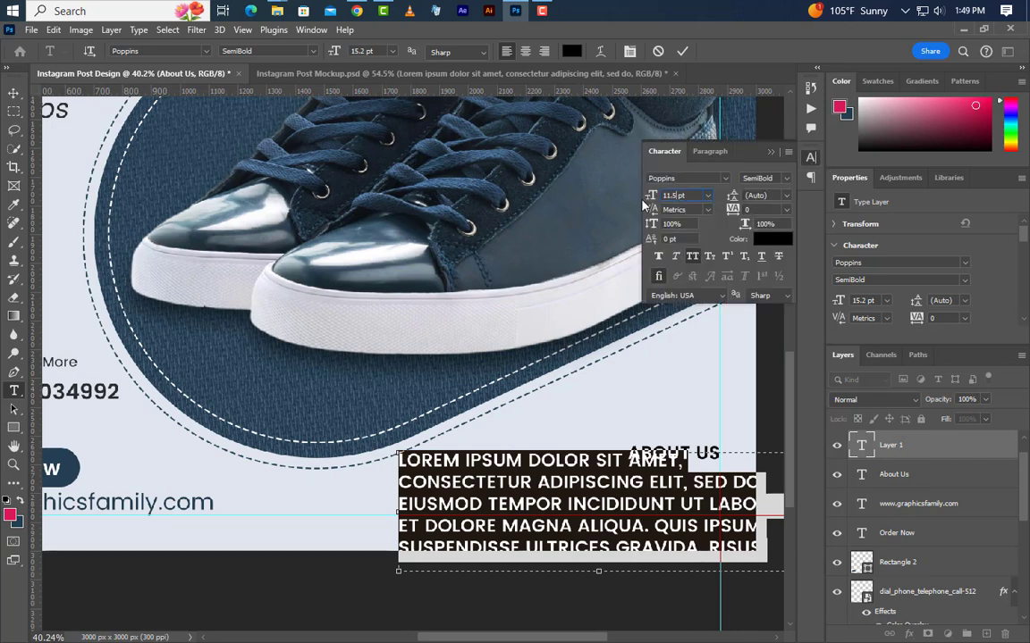
Step: Set the paragraph to 11.5 pt Poppins Regular with All Caps turned off
{"action": "key", "text": "Return"}
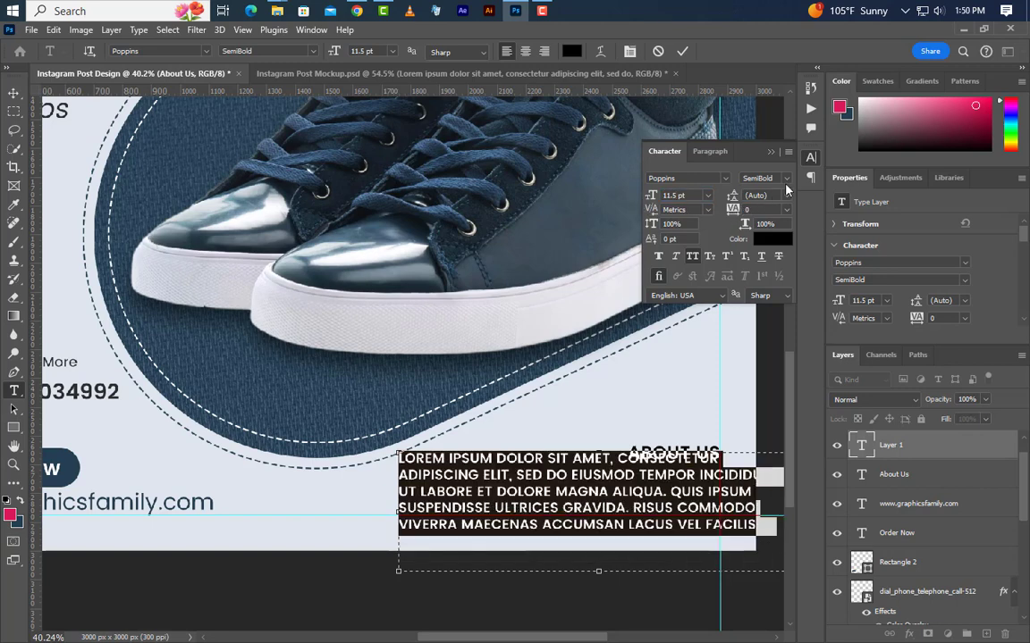
{"action": "left_click", "coordinate": [785, 179]}
{"action": "left_click", "coordinate": [753, 200]}
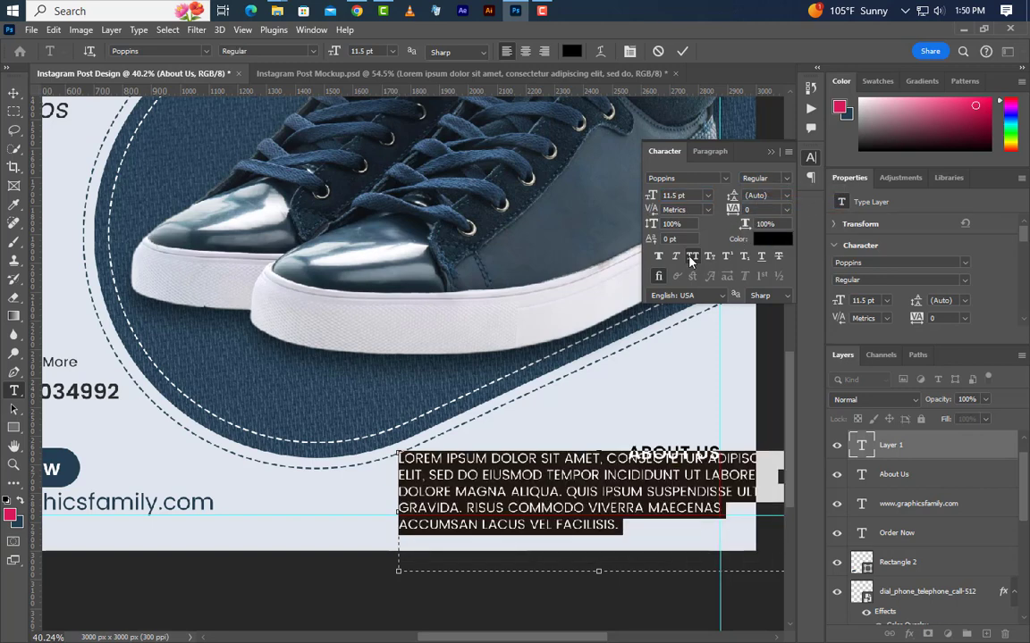
{"action": "left_click", "coordinate": [692, 256]}
{"action": "key", "text": "ctrl+Return"}
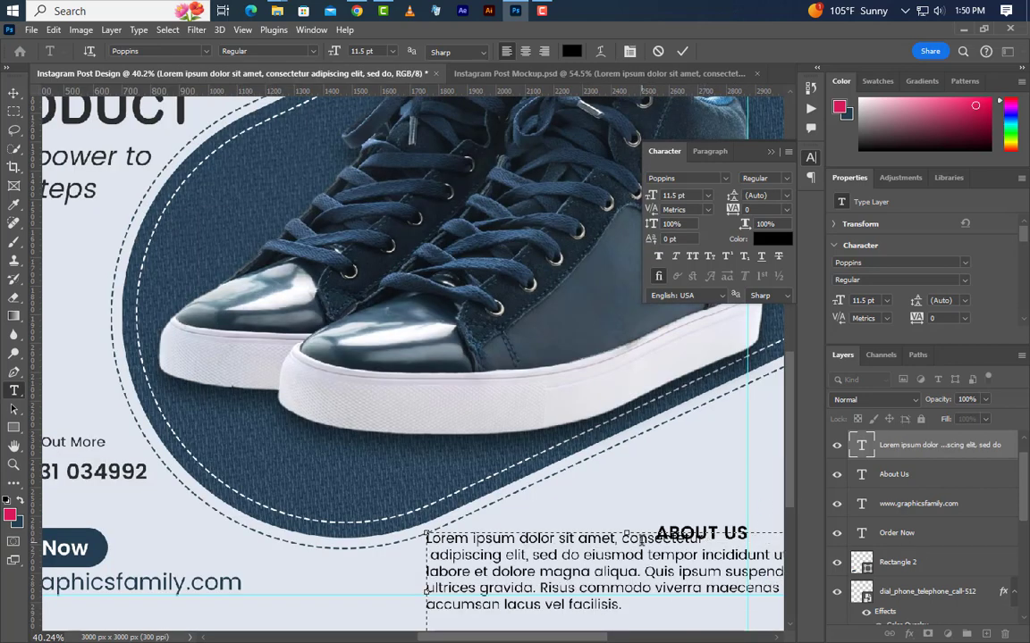
Step: Break the paragraph after 'tempor' and 'dolore' and shorten its text box to three lines
{"action": "left_click", "coordinate": [693, 555]}
{"action": "key", "text": "Return"}
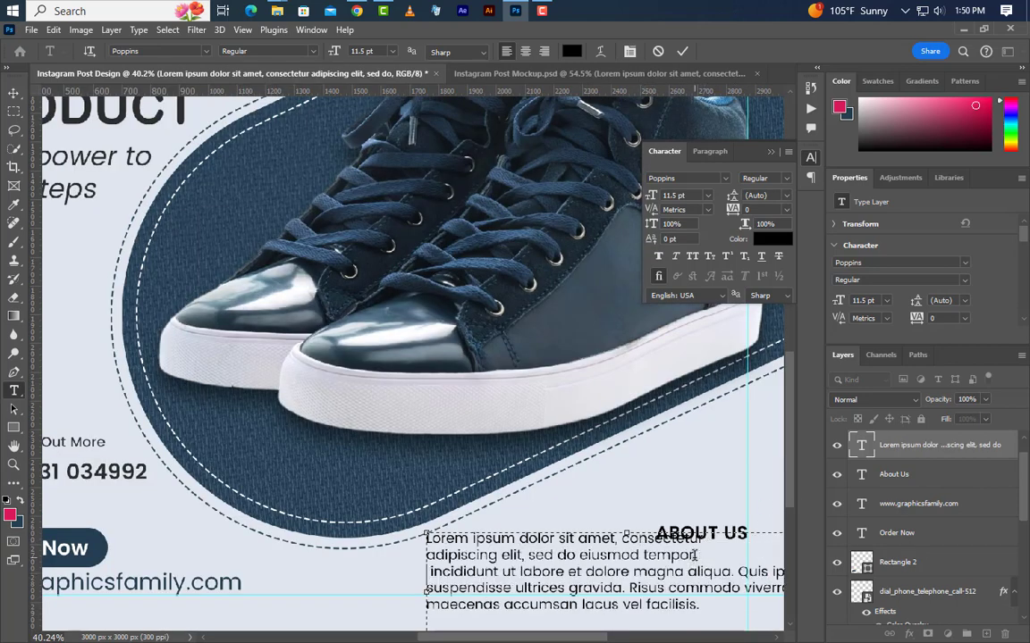
{"action": "left_click", "coordinate": [631, 572]}
{"action": "key", "text": "Return"}
{"action": "scroll", "coordinate": [628, 582], "scroll_direction": "down", "scroll_amount": 1}
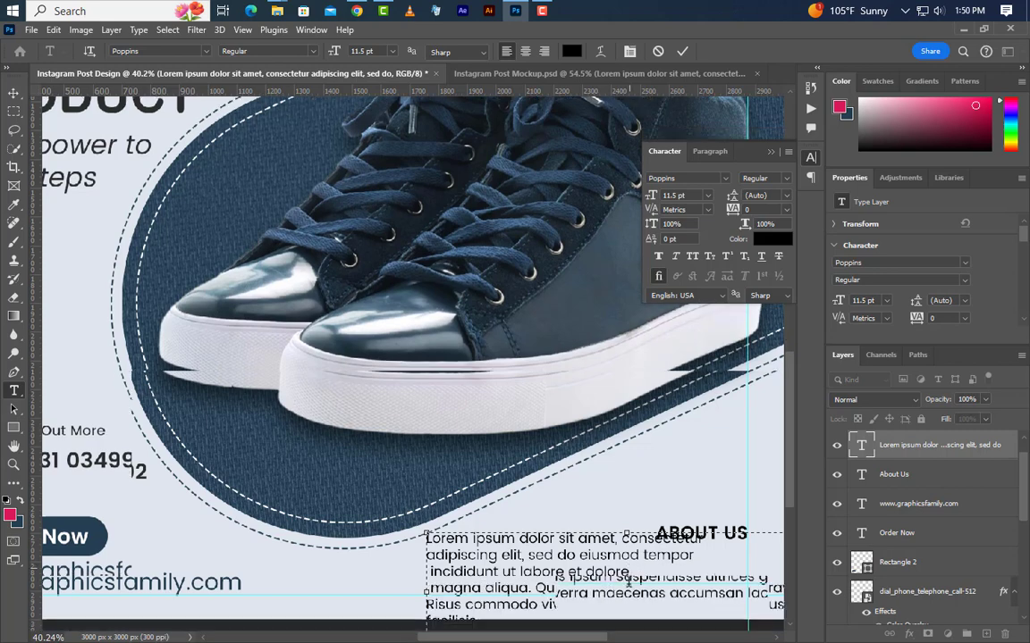
{"action": "scroll", "coordinate": [625, 589], "scroll_direction": "down", "scroll_amount": 1}
{"action": "mouse_move", "coordinate": [626, 617]}
{"action": "left_mouse_down"}
{"action": "mouse_move", "coordinate": [636, 547]}
{"action": "mouse_move", "coordinate": [420, 478]}
{"action": "left_mouse_up"}
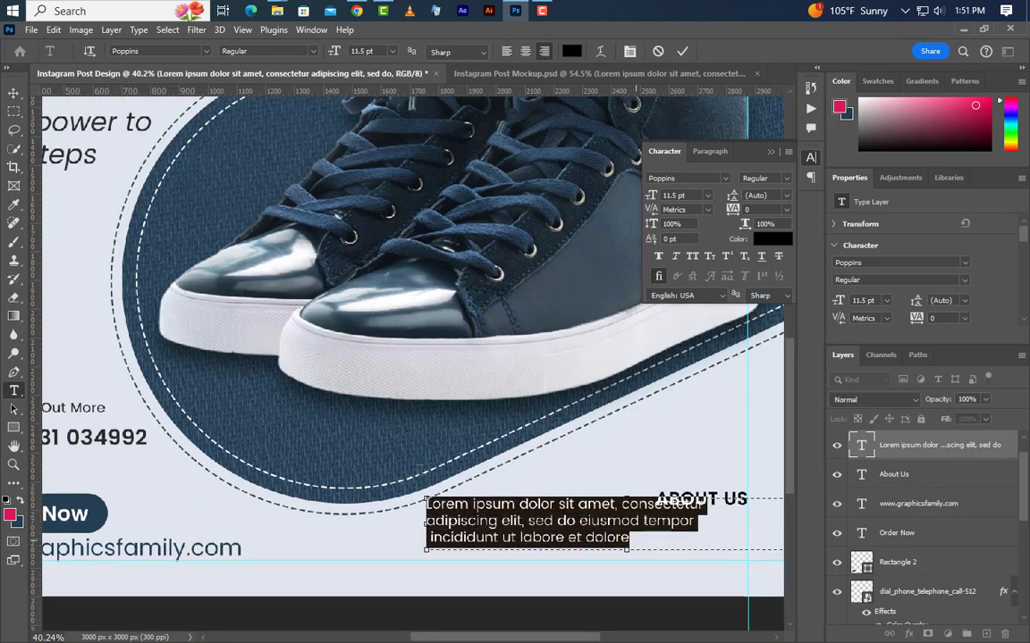
Step: Right-align the paragraph and move it under the ABOUT US heading
{"action": "left_click", "coordinate": [544, 52]}
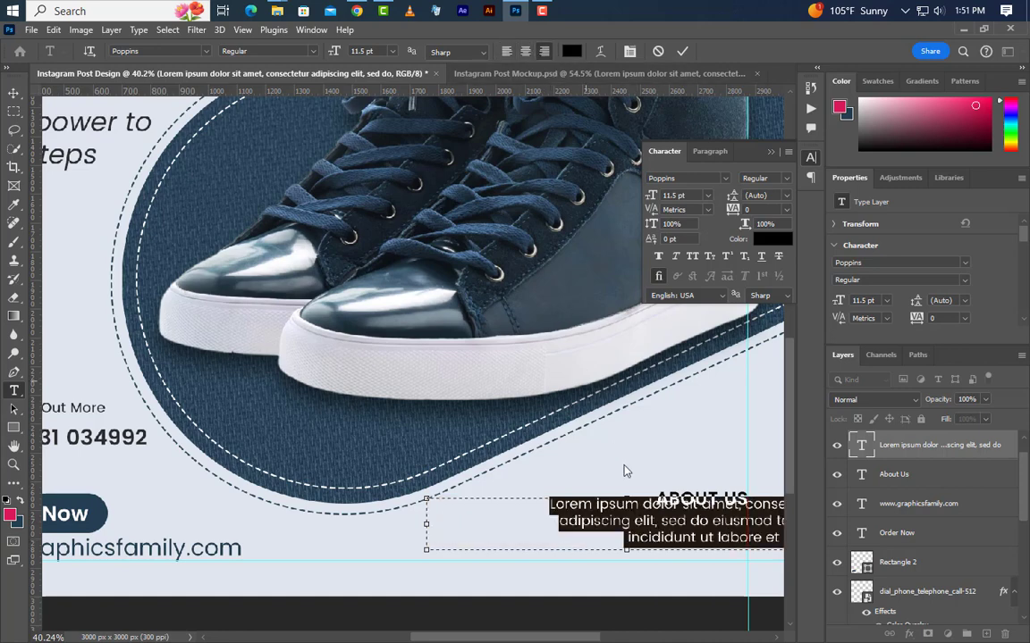
{"action": "left_click", "coordinate": [13, 93]}
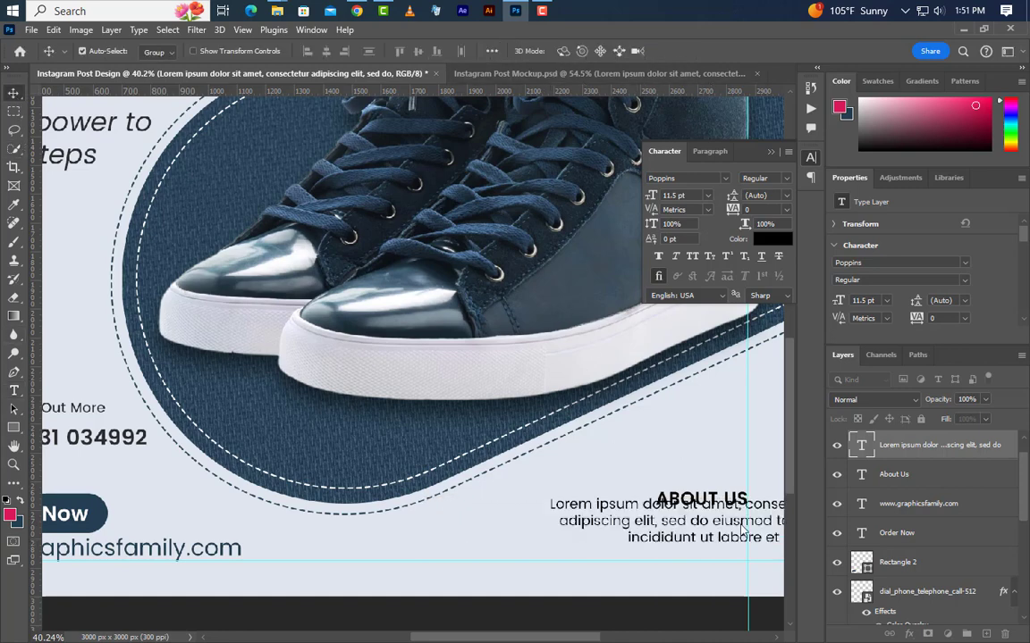
{"action": "key", "text": "ctrl+t"}
{"action": "mouse_move", "coordinate": [738, 541]}
{"action": "left_mouse_down"}
{"action": "mouse_move", "coordinate": [597, 555]}
{"action": "mouse_move", "coordinate": [614, 558]}
{"action": "left_mouse_up"}
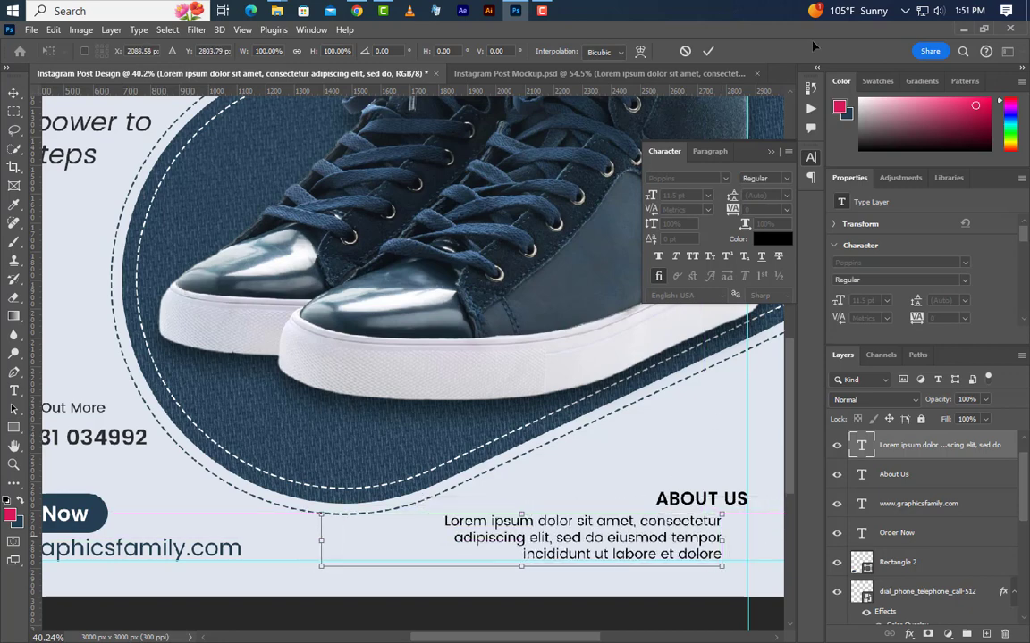
{"action": "left_click", "coordinate": [708, 51]}
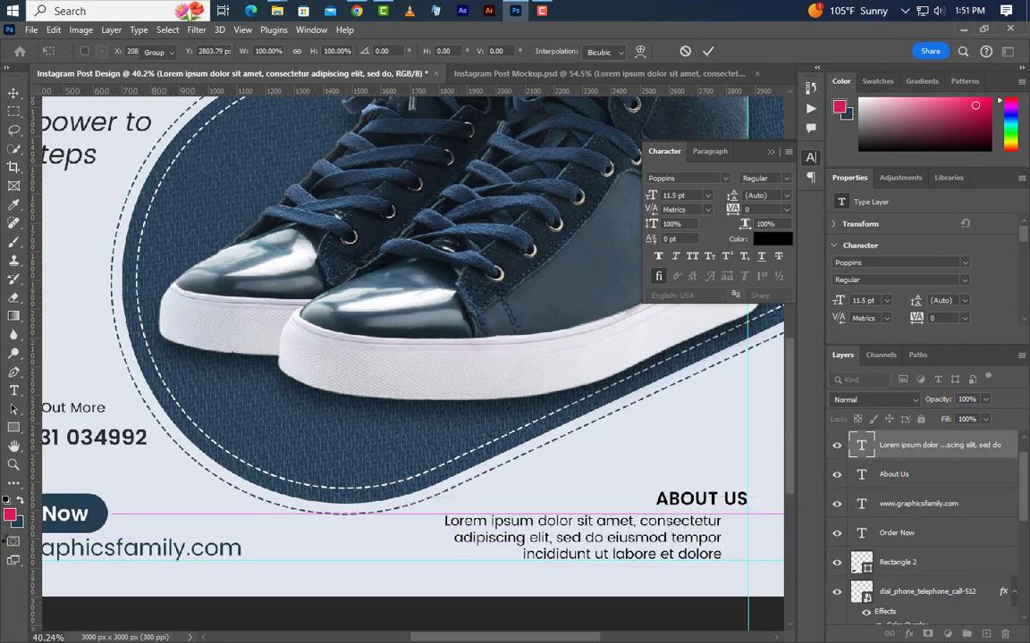
Step: Draw a thin pink vertical bar beside the paragraph and collapse the Character panel
{"action": "left_click", "coordinate": [14, 428]}
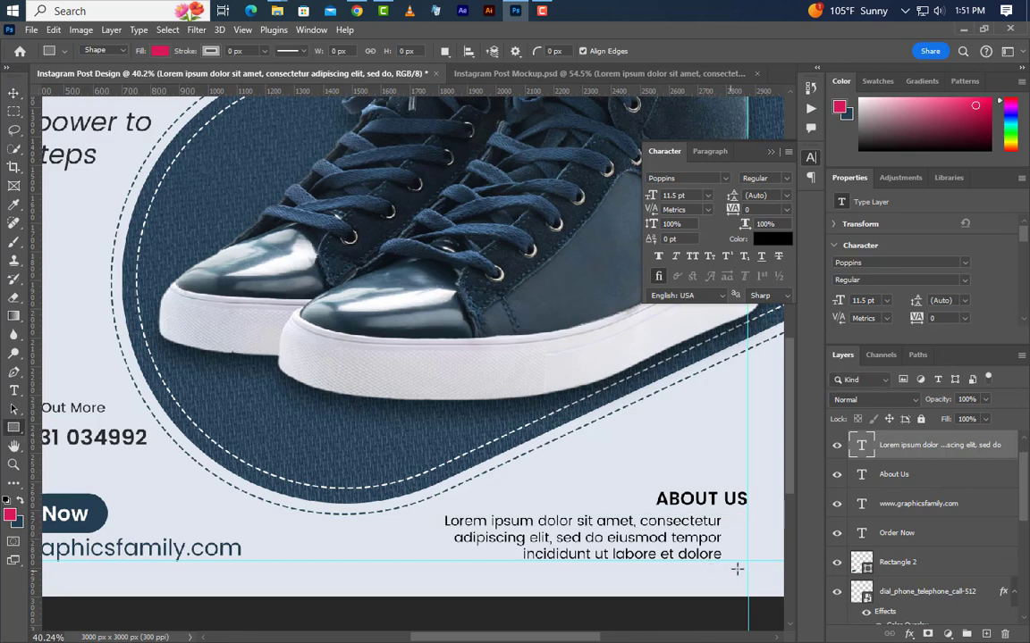
{"action": "left_click_drag", "start_coordinate": [744, 562], "coordinate": [740, 515]}
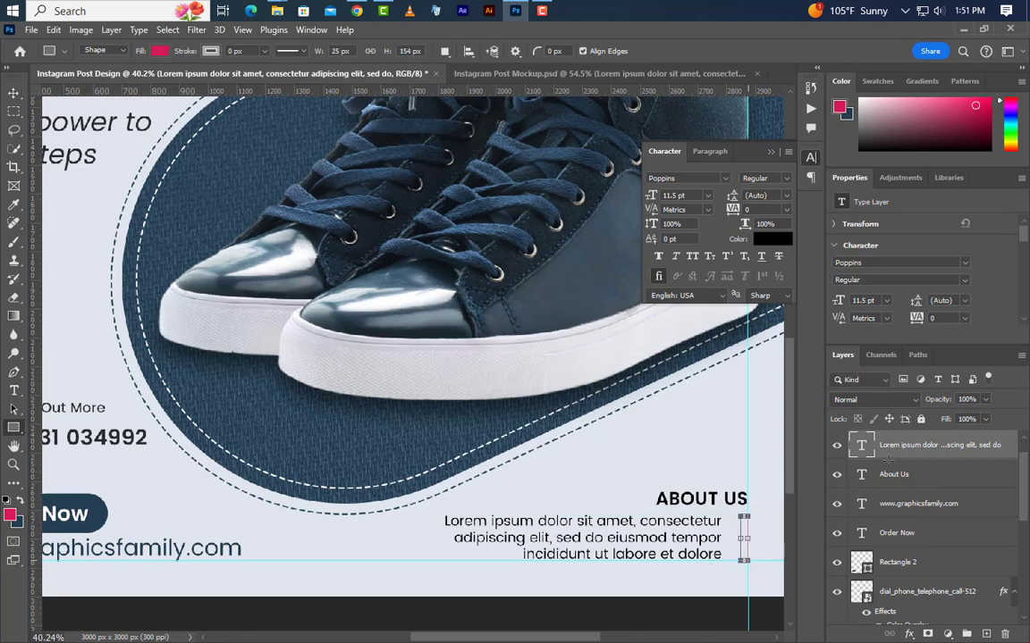
{"action": "left_click", "coordinate": [13, 92]}
{"action": "scroll", "coordinate": [581, 488], "scroll_direction": "down", "scroll_amount": 1}
{"action": "scroll", "coordinate": [583, 489], "scroll_direction": "down", "scroll_amount": 2}
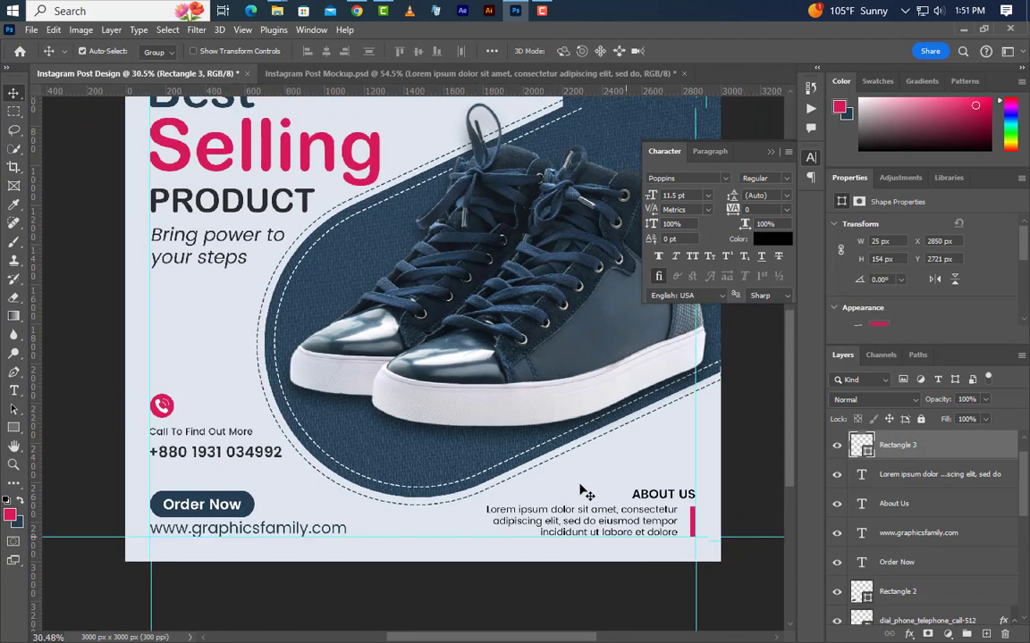
{"action": "scroll", "coordinate": [554, 505], "scroll_direction": "down", "scroll_amount": 2}
{"action": "scroll", "coordinate": [554, 500], "scroll_direction": "down", "scroll_amount": 1}
{"action": "scroll", "coordinate": [576, 474], "scroll_direction": "down", "scroll_amount": 1}
{"action": "scroll", "coordinate": [563, 402], "scroll_direction": "up", "scroll_amount": 2}
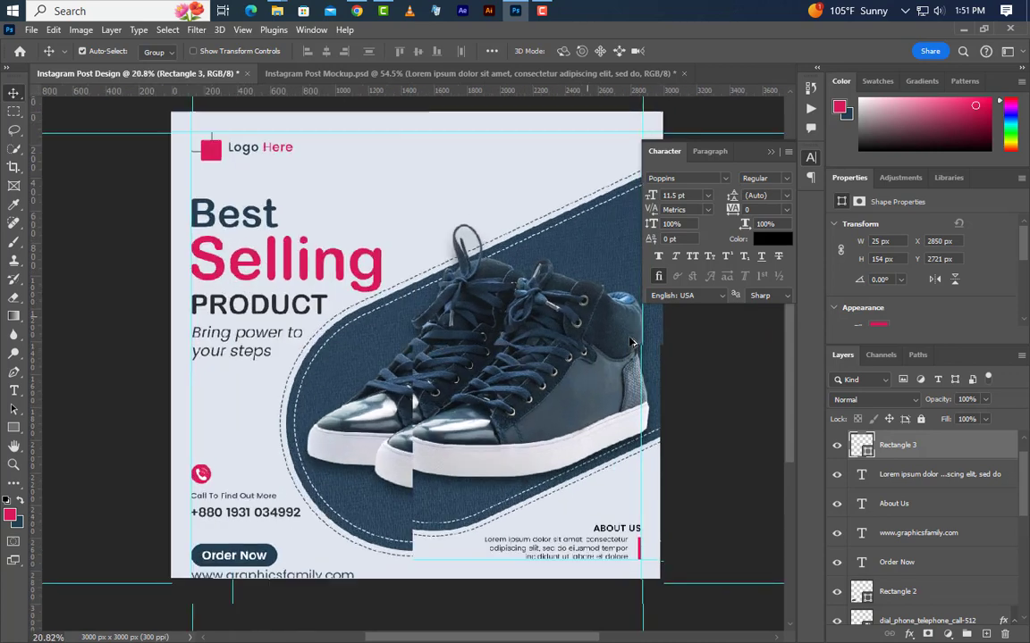
{"action": "scroll", "coordinate": [547, 333], "scroll_direction": "up", "scroll_amount": 1}
{"action": "left_click", "coordinate": [772, 156]}
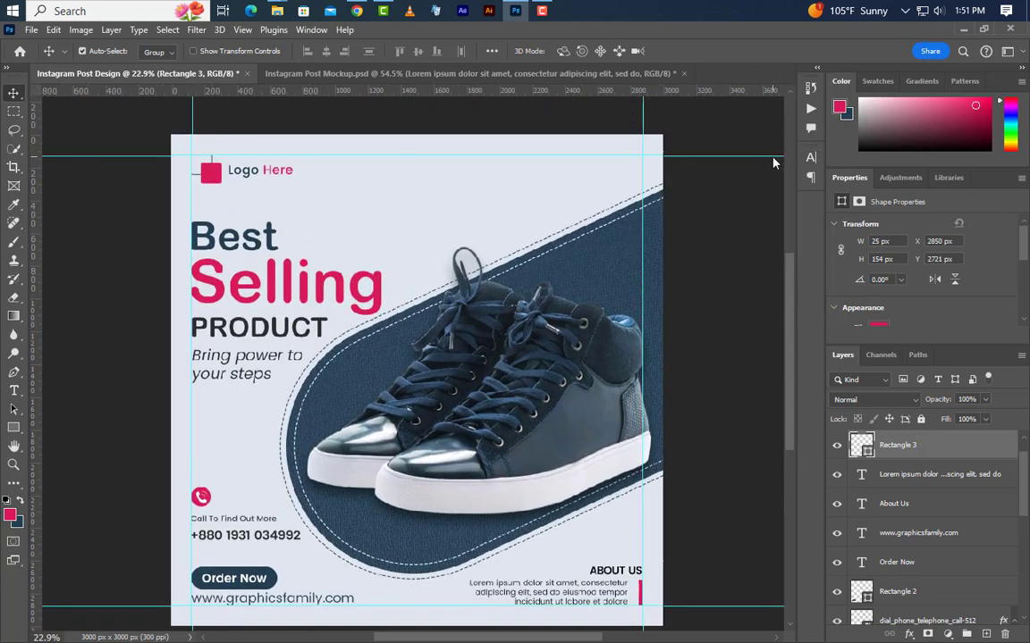
Step: Select the Instagram, Twitter and Youtube PNGs in Explorer and drag them into Photoshop
{"action": "left_click", "coordinate": [521, 10]}
{"action": "left_click", "coordinate": [251, 239]}
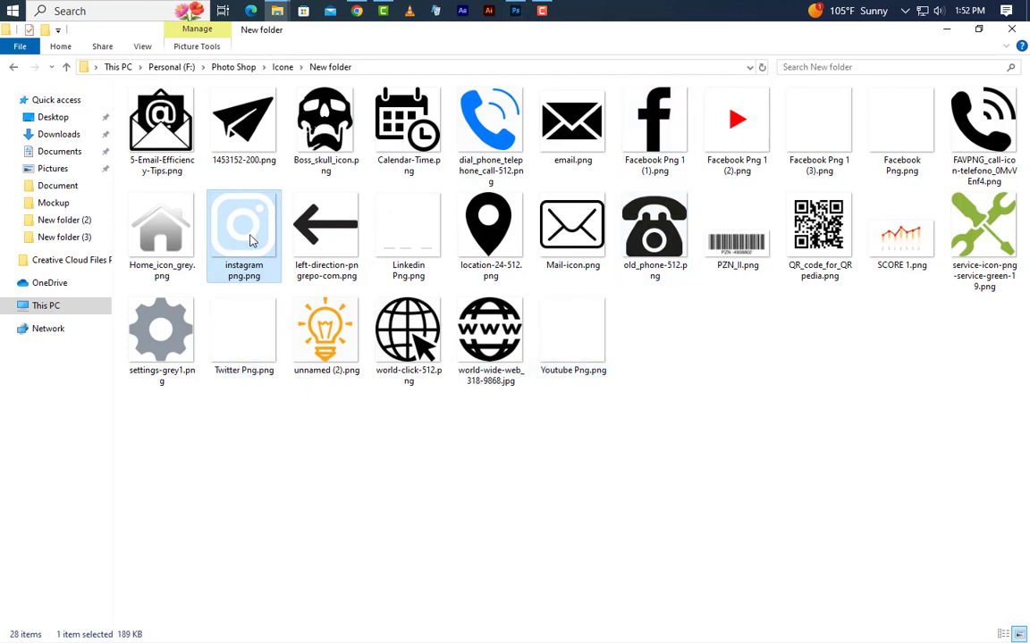
{"action": "left_click", "coordinate": [254, 315], "text": "ctrl"}
{"action": "left_click", "coordinate": [546, 336], "text": "ctrl"}
{"action": "mouse_move", "coordinate": [572, 335]}
{"action": "left_mouse_down"}
{"action": "mouse_move", "coordinate": [516, 11]}
{"action": "mouse_move", "coordinate": [420, 355]}
{"action": "left_mouse_up"}
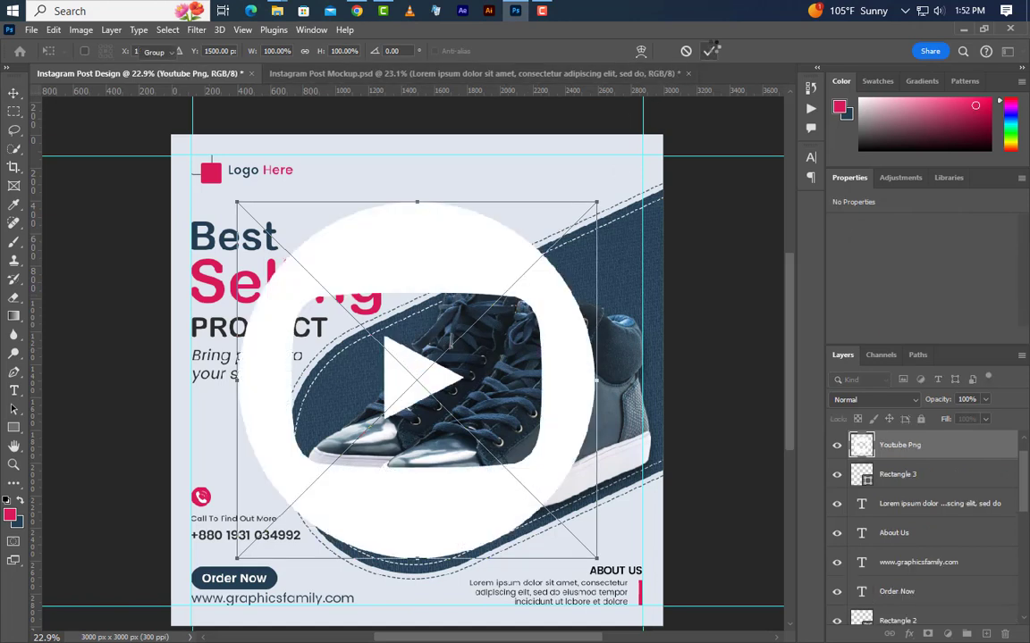
Step: Place the three dropped icons and group their layers together
{"action": "key", "text": "Return"}
{"action": "key", "text": "Return"}
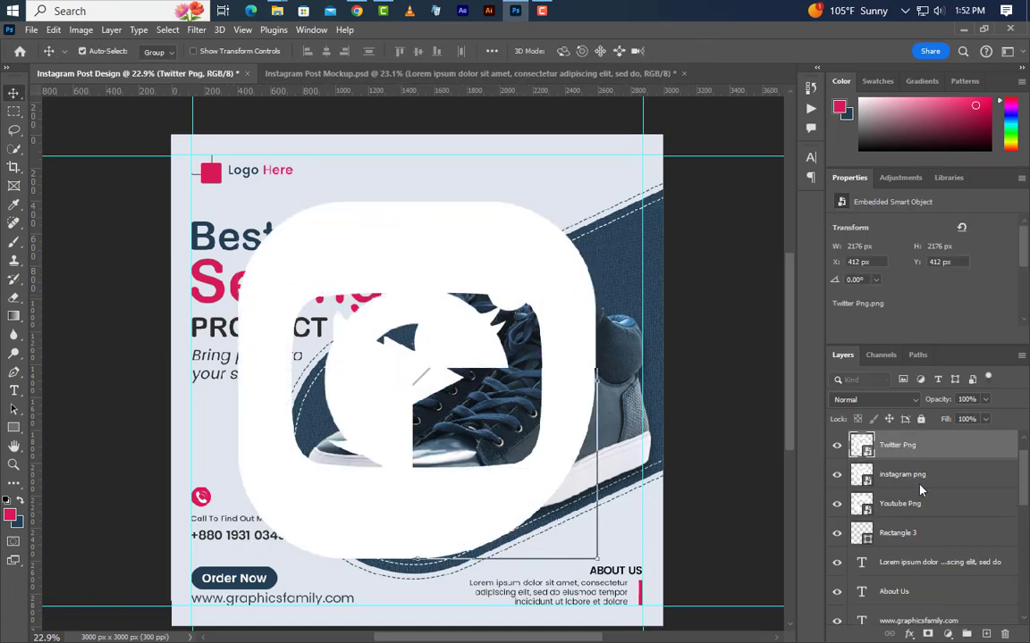
{"action": "key", "text": "Return"}
{"action": "left_click", "coordinate": [922, 487], "text": "shift"}
{"action": "left_click", "coordinate": [927, 514], "text": "shift"}
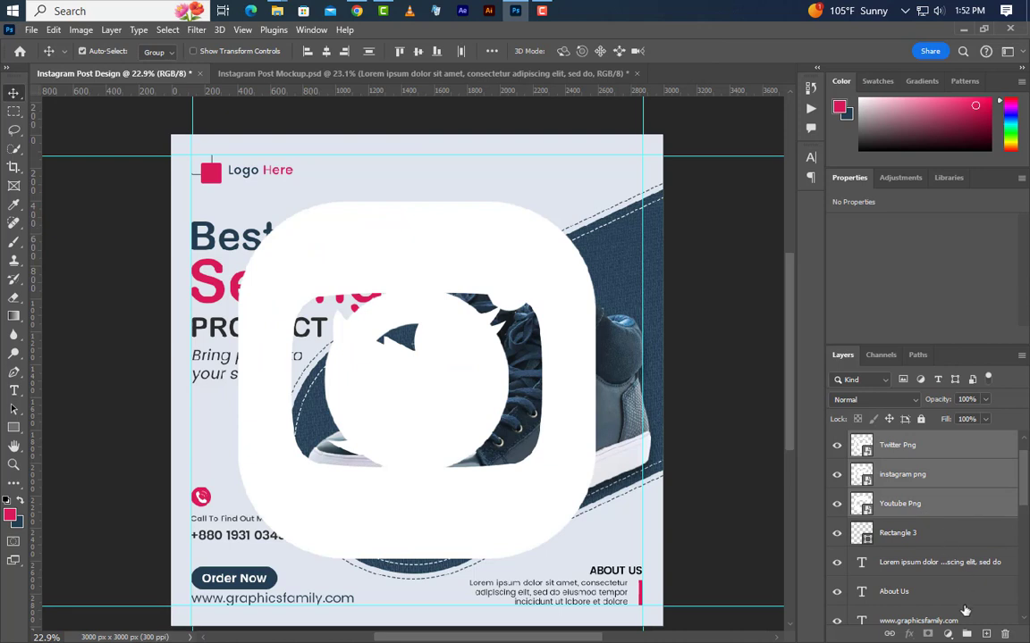
{"action": "left_click", "coordinate": [965, 635]}
Step: Scale the icon group down into a small cluster in the top-right corner
{"action": "key", "text": "ctrl+t"}
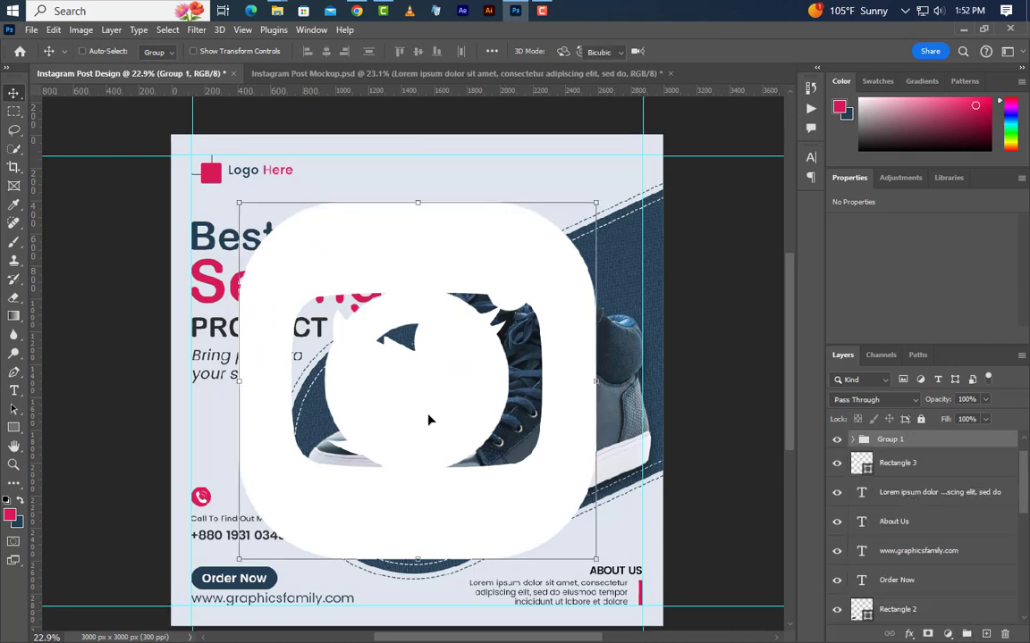
{"action": "mouse_move", "coordinate": [411, 561]}
{"action": "left_mouse_down"}
{"action": "mouse_move", "coordinate": [424, 244]}
{"action": "mouse_move", "coordinate": [620, 176]}
{"action": "left_mouse_up"}
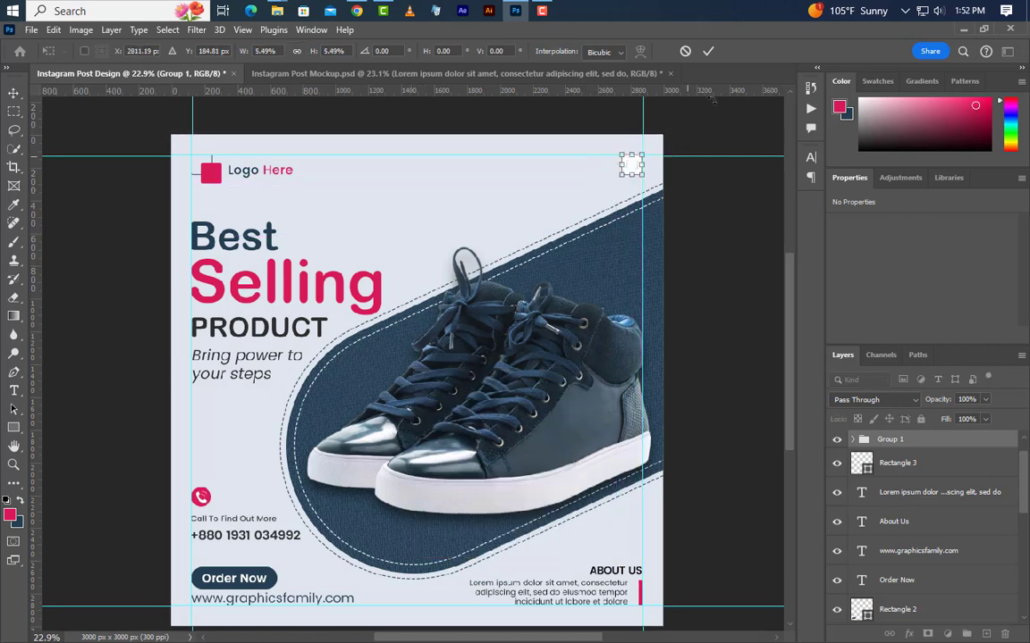
{"action": "left_click", "coordinate": [710, 53]}
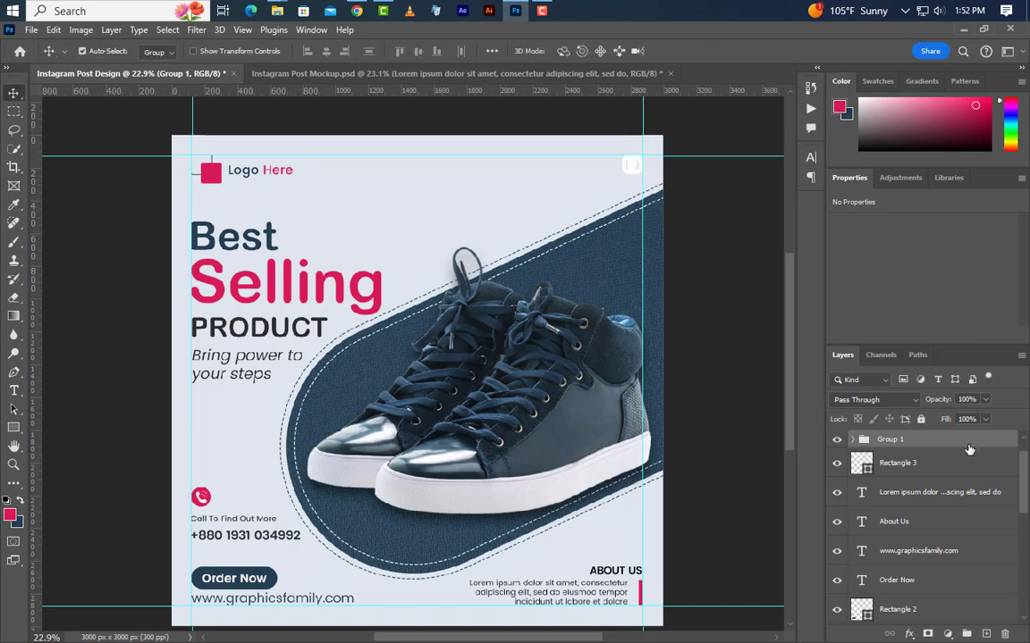
Step: Give the icon group a pink #d81a58 Color Overlay
{"action": "double_click", "coordinate": [968, 442]}
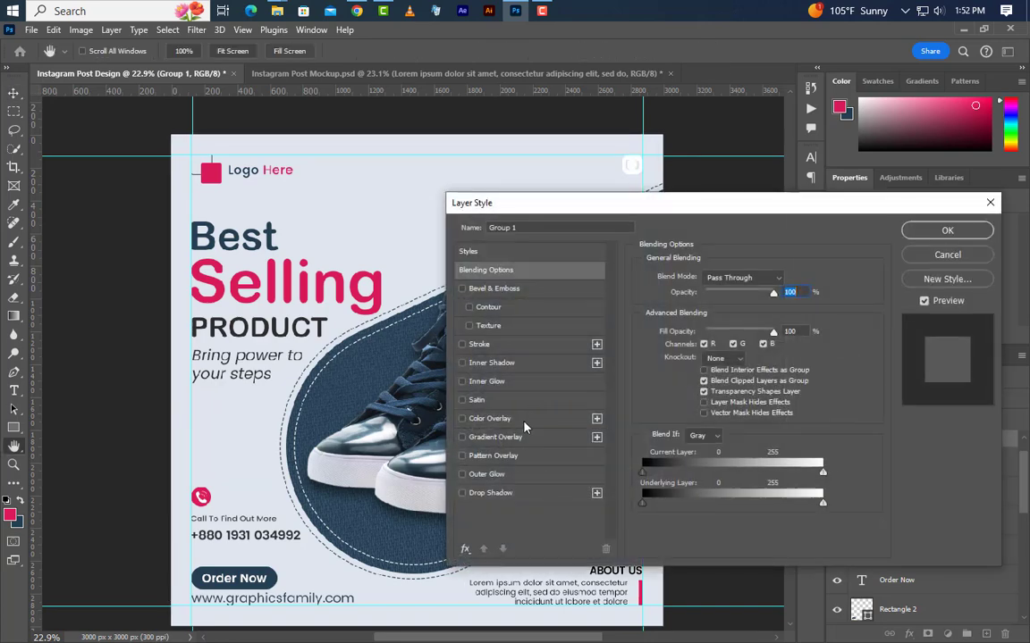
{"action": "left_click", "coordinate": [524, 420]}
{"action": "left_click", "coordinate": [786, 279]}
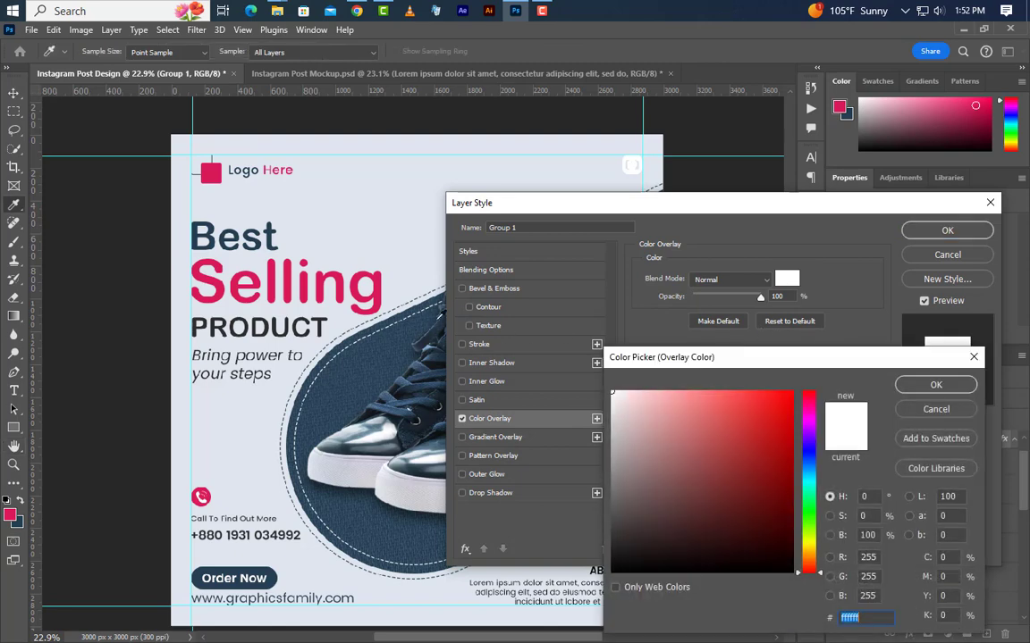
{"action": "type", "text": "d81a58"}
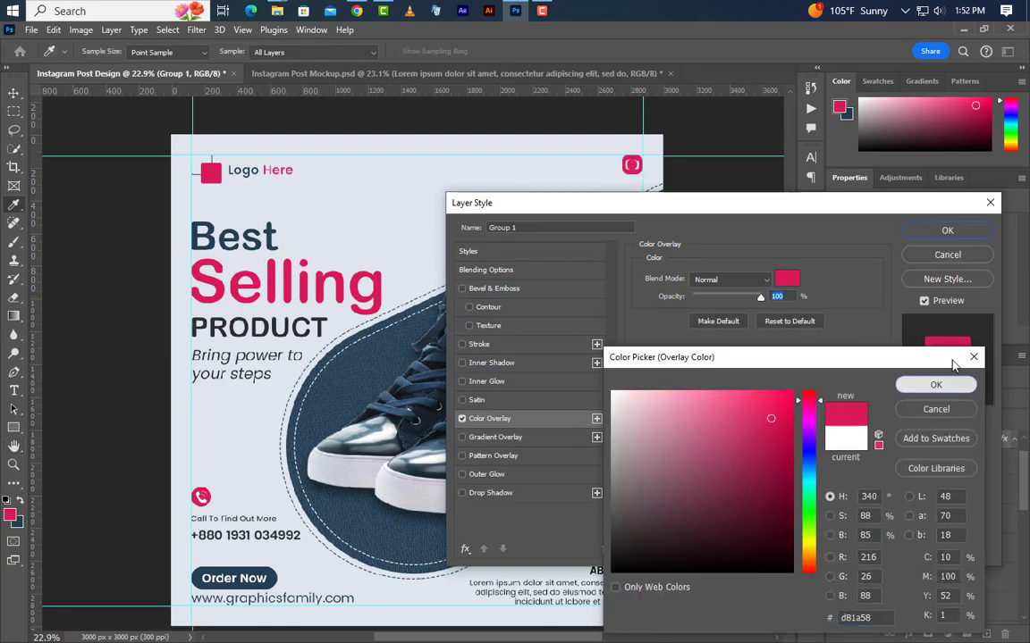
{"action": "left_click", "coordinate": [935, 384]}
{"action": "left_click", "coordinate": [948, 230]}
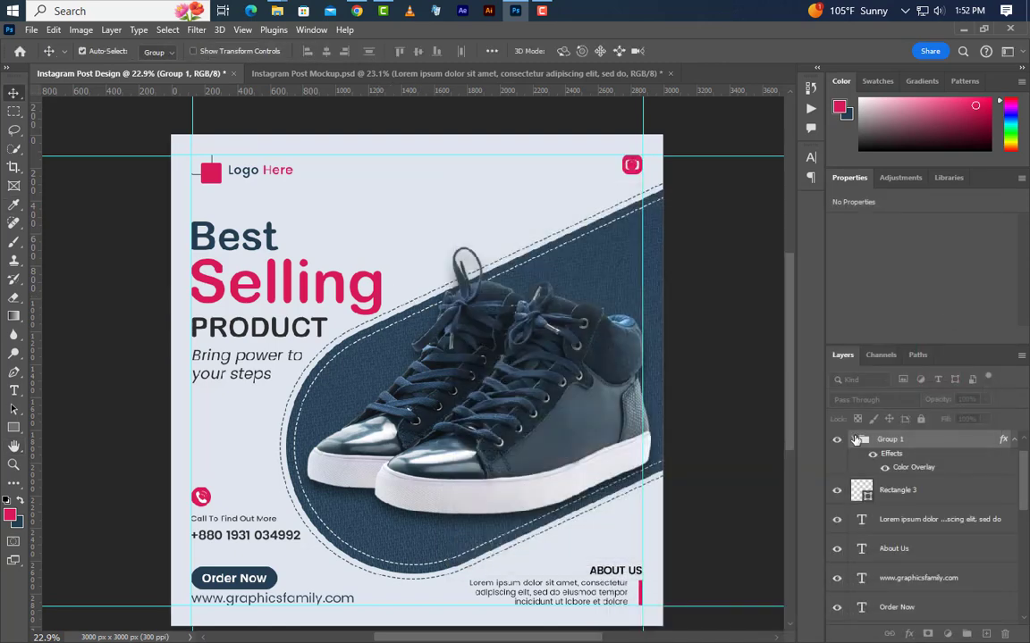
Step: Nudge the Twitter and Instagram icons left so all three icons sit in a row
{"action": "left_click", "coordinate": [855, 439]}
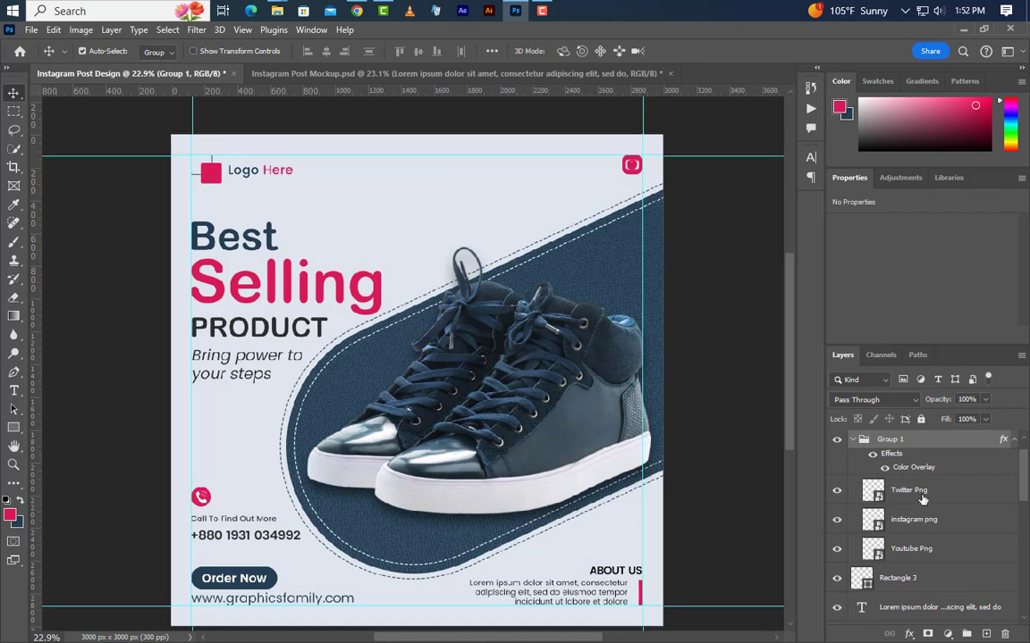
{"action": "left_click", "coordinate": [922, 499]}
{"action": "key", "text": "shift+Left"}
{"action": "key", "text": "shift+Left"}
{"action": "key", "text": "shift+Left"}
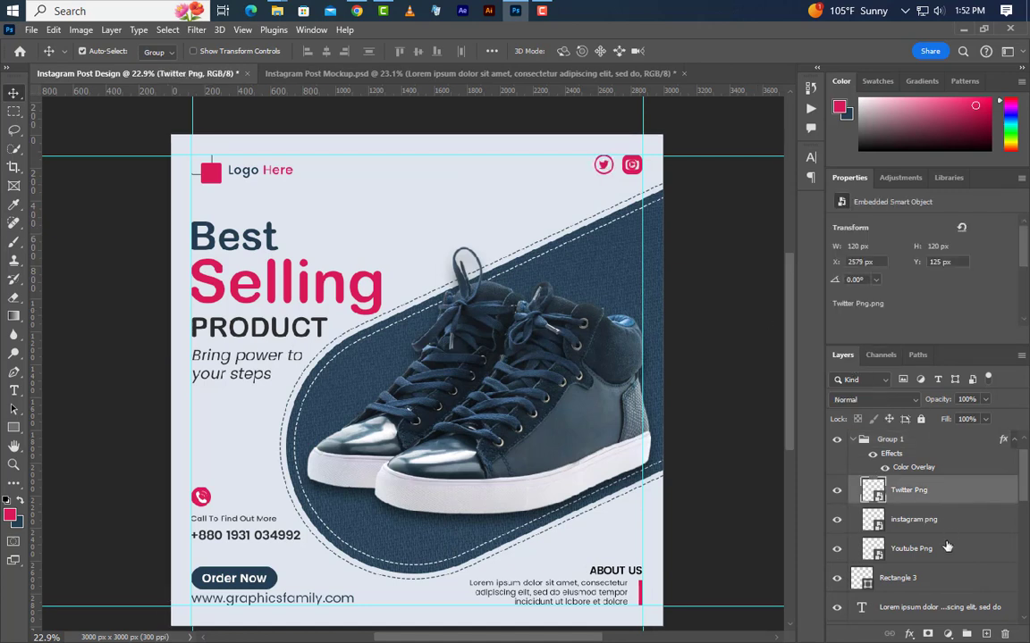
{"action": "left_click", "coordinate": [924, 531]}
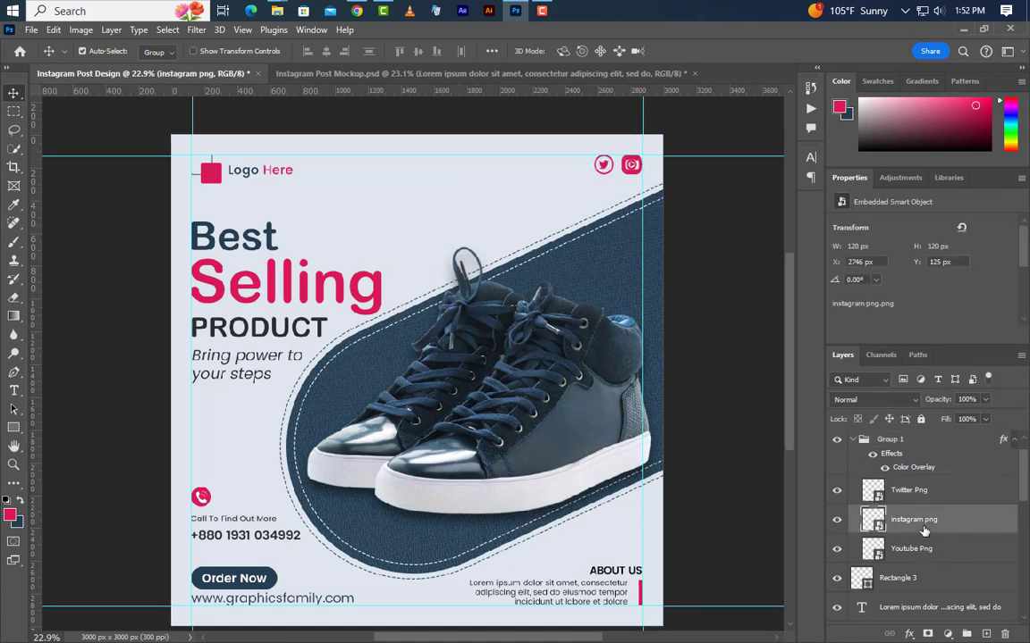
{"action": "key", "text": "shift+Left"}
{"action": "key", "text": "shift+Left"}
{"action": "key", "text": "shift+Left"}
{"action": "scroll", "coordinate": [946, 593], "scroll_direction": "up", "scroll_amount": 1}
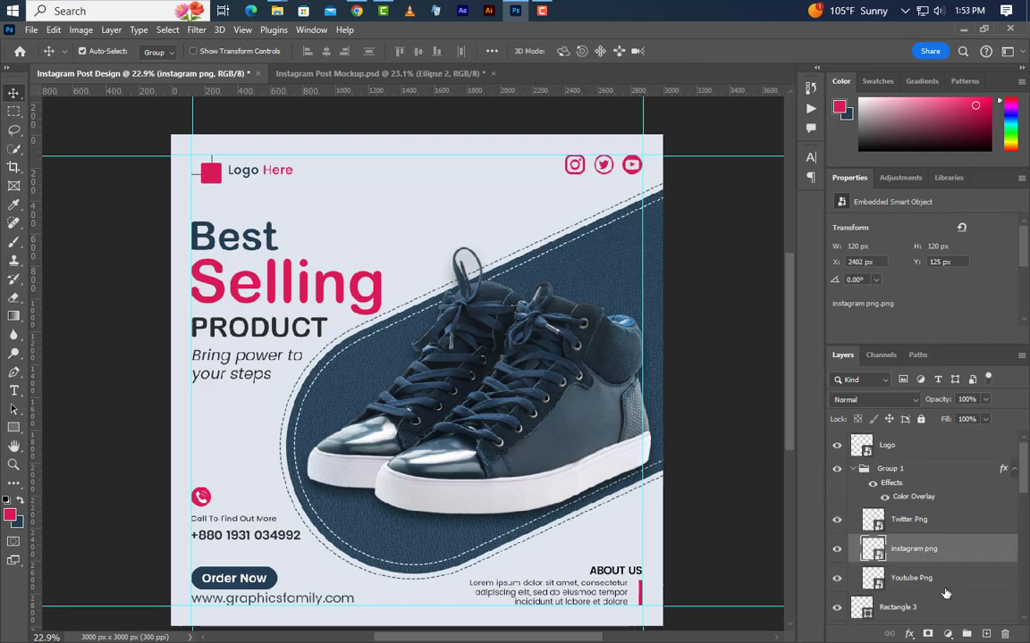
{"action": "left_click", "coordinate": [927, 471]}
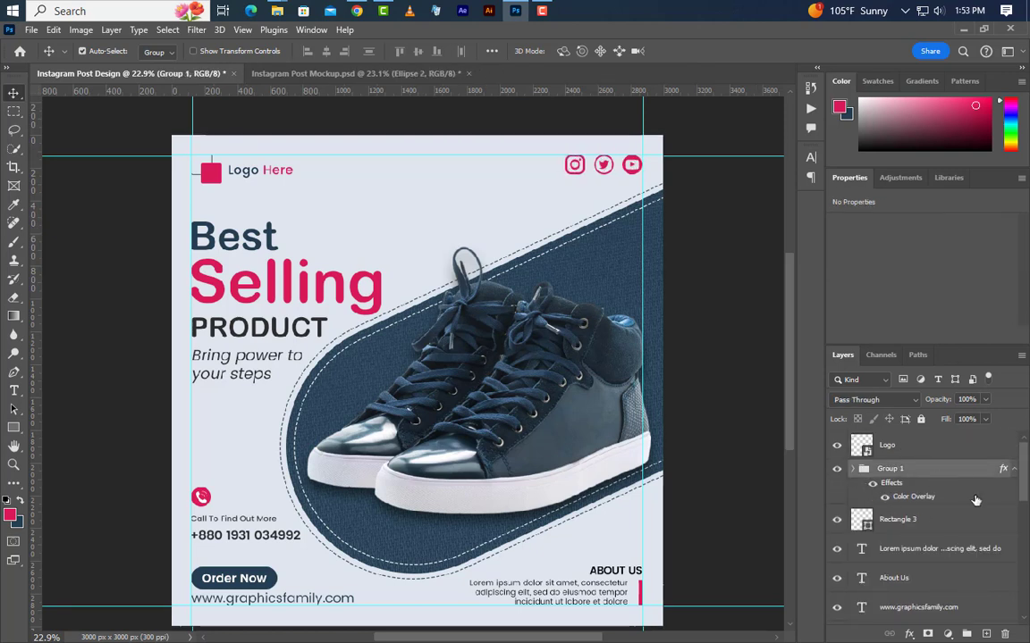
Step: Add a new layer and draw a 460 px pink circle just left of the sneaker toe
{"action": "key", "text": "ctrl+shift+alt+n"}
{"action": "left_click", "coordinate": [14, 429]}
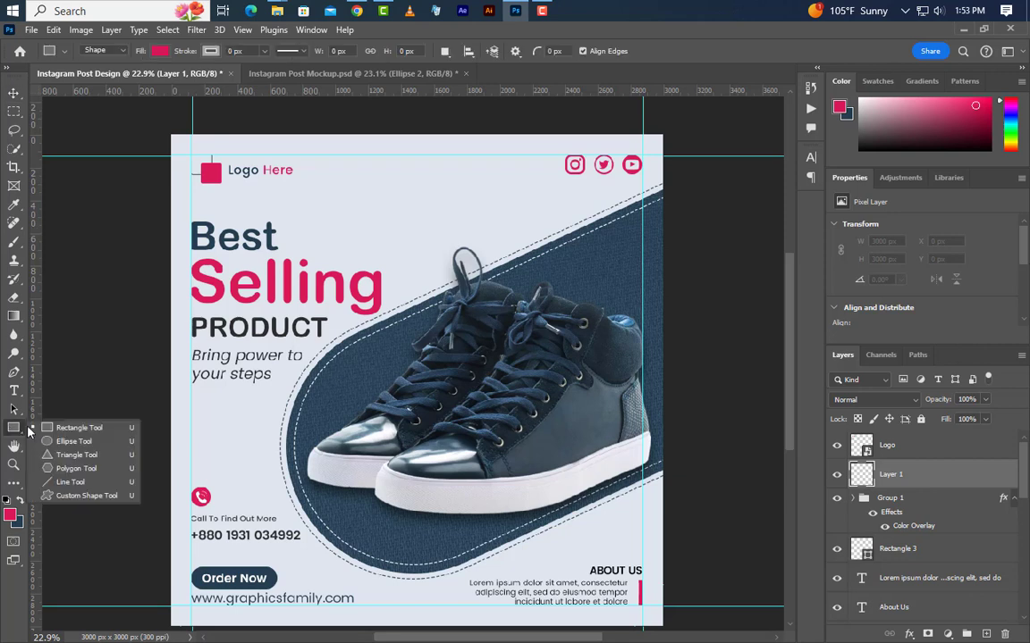
{"action": "left_click", "coordinate": [76, 440]}
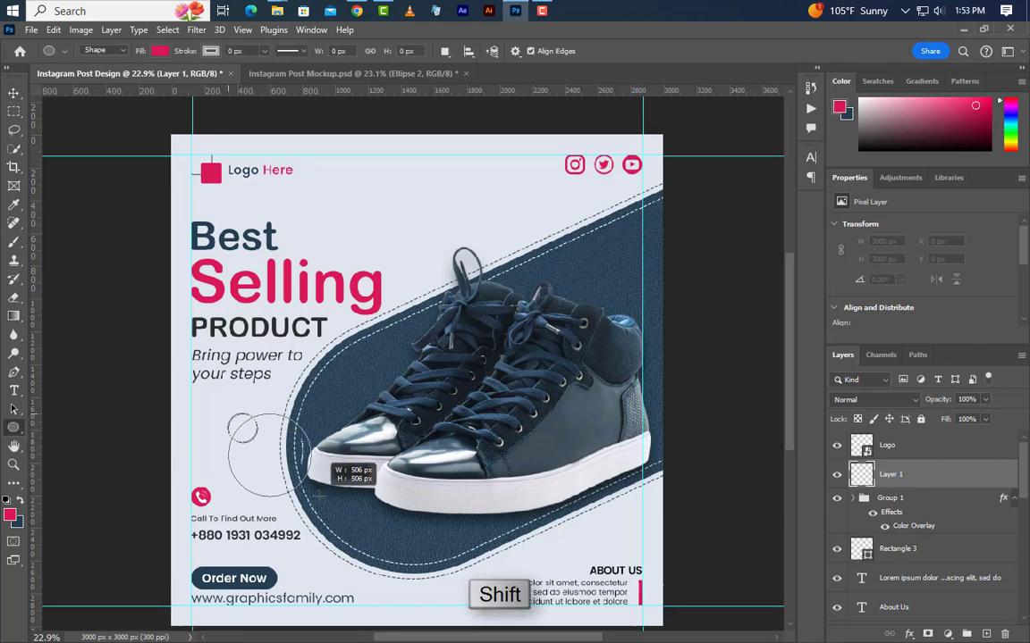
{"action": "left_click_drag", "start_coordinate": [228, 414], "coordinate": [310, 496]}
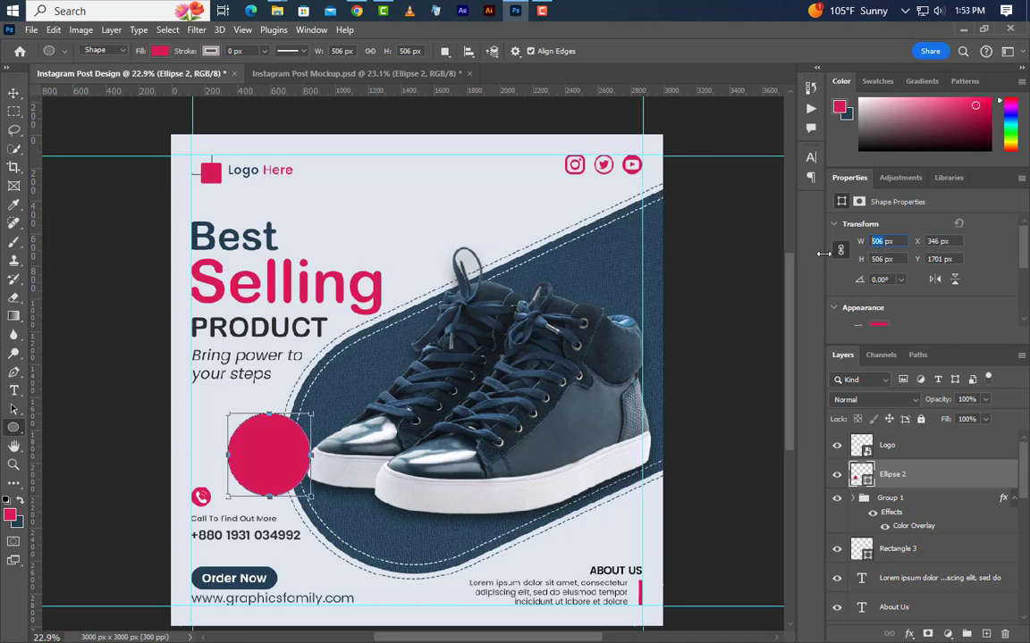
{"action": "type", "text": "460"}
{"action": "key", "text": "Return"}
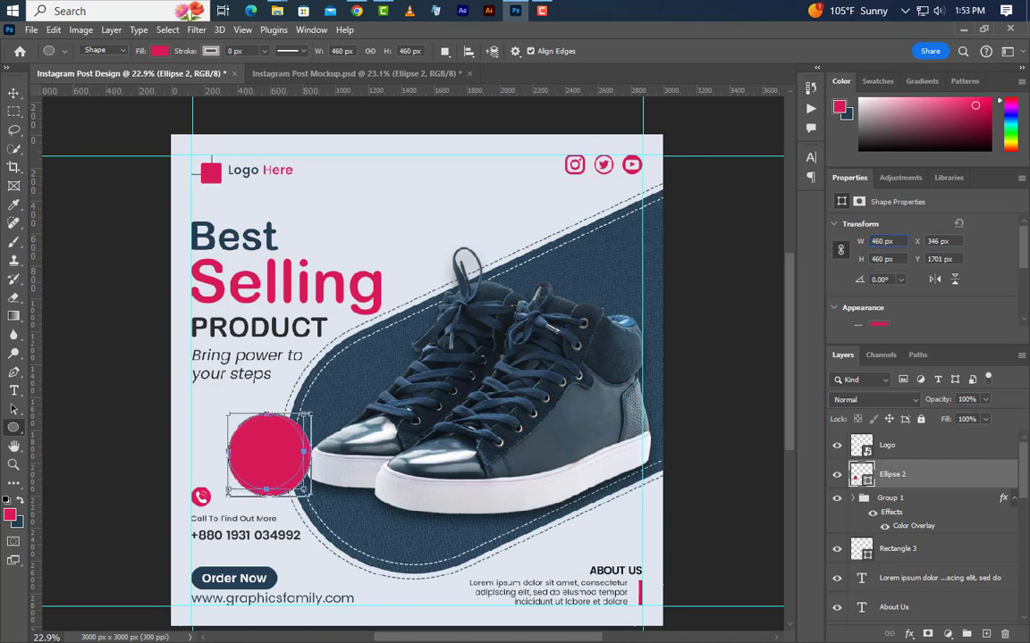
{"action": "left_click", "coordinate": [15, 95]}
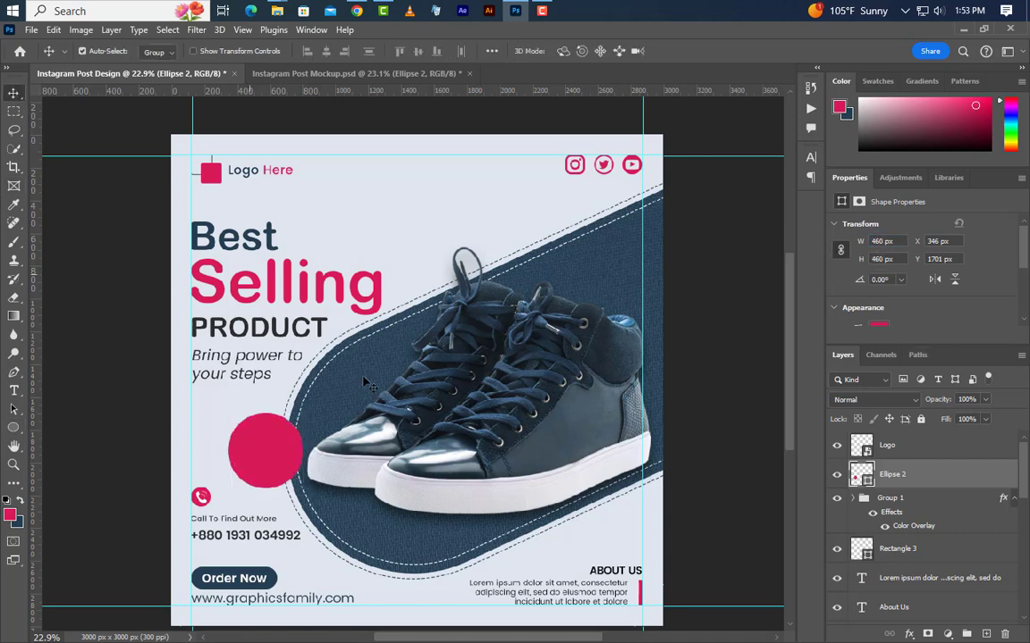
{"action": "key", "text": "Left"}
{"action": "key", "text": "Left"}
{"action": "key", "text": "Left"}
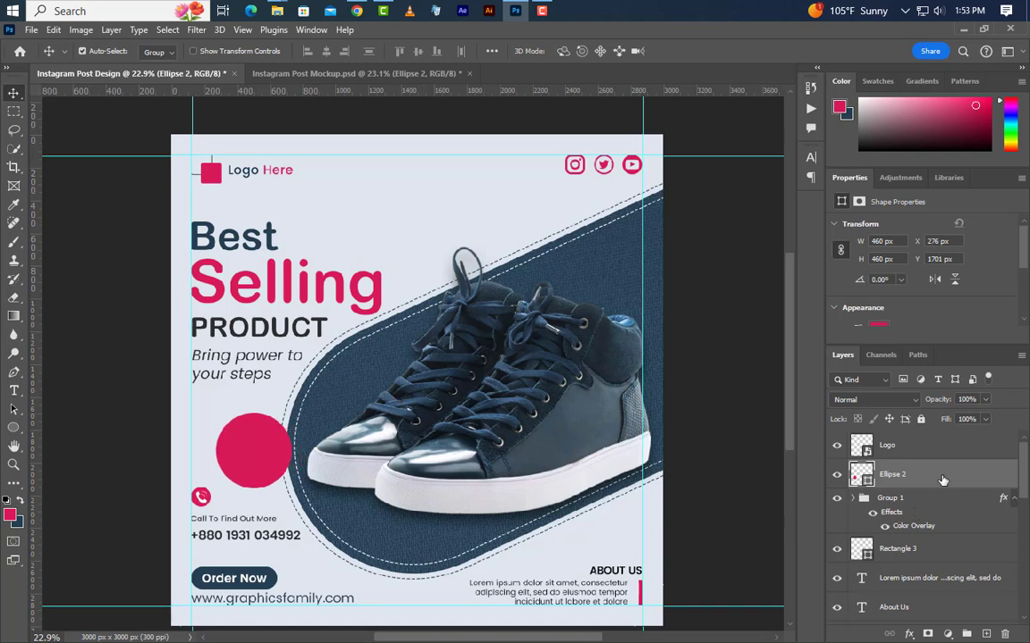
{"action": "right_click", "coordinate": [942, 480]}
{"action": "left_click", "coordinate": [871, 74]}
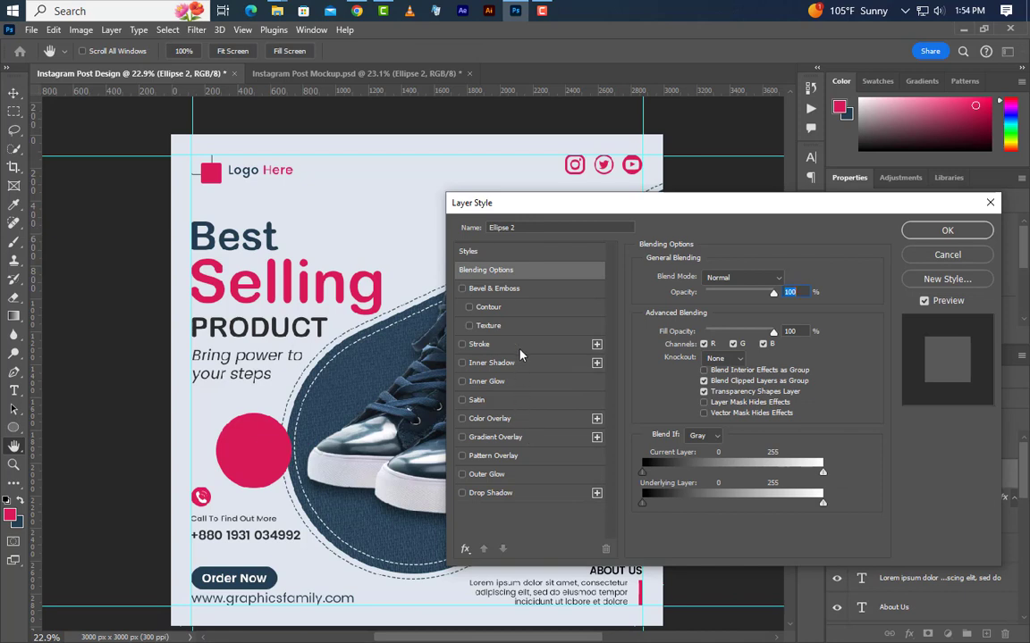
Step: Give the pink circle a 30 px outside stroke in the light background colour #dee6ec
{"action": "left_click", "coordinate": [514, 345]}
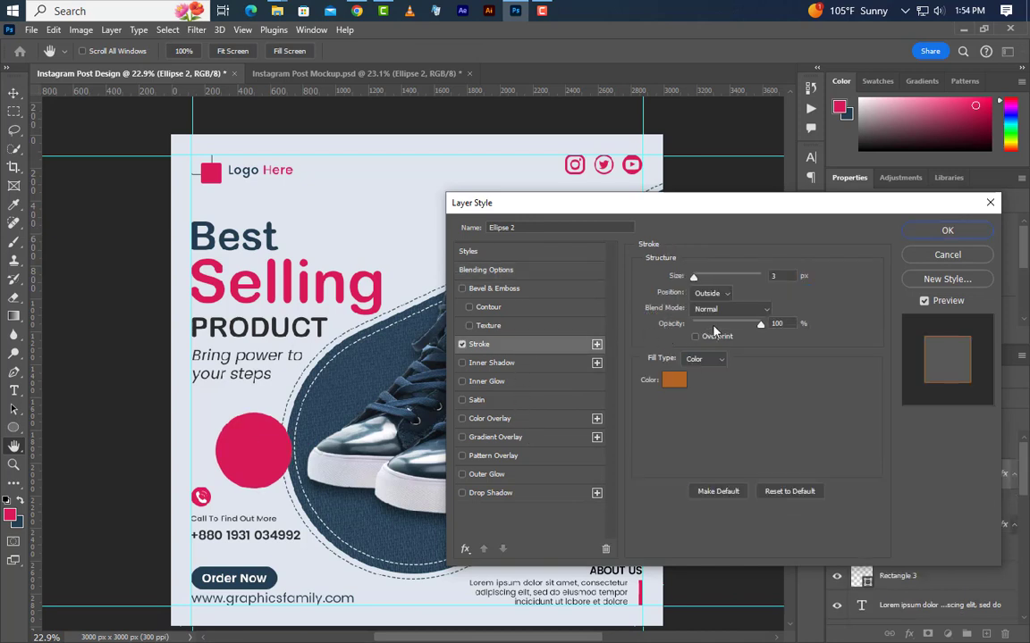
{"action": "left_click", "coordinate": [725, 297]}
{"action": "left_click", "coordinate": [790, 276]}
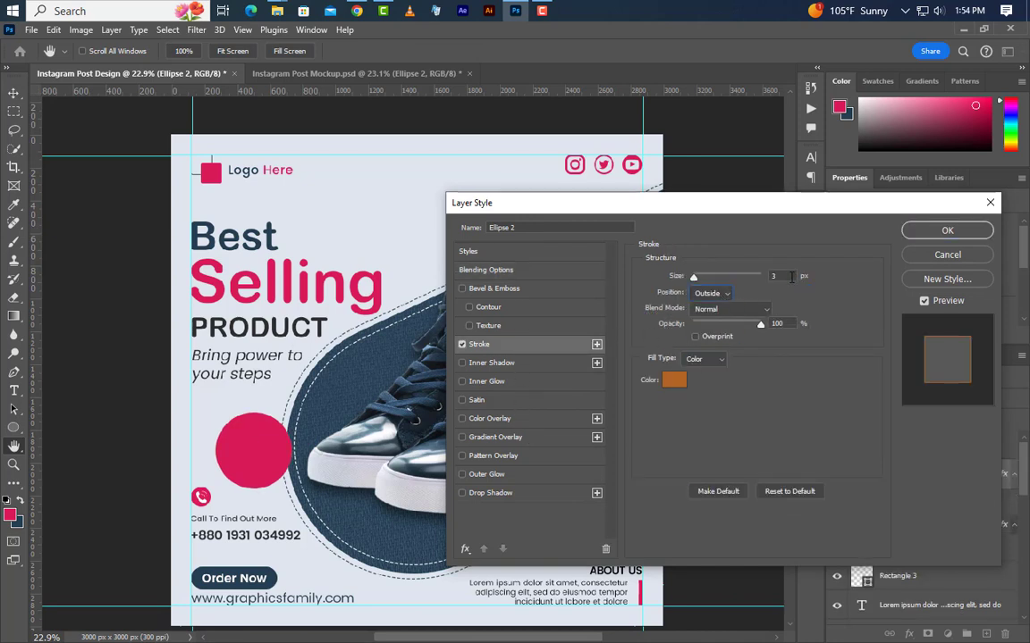
{"action": "type", "text": "0"}
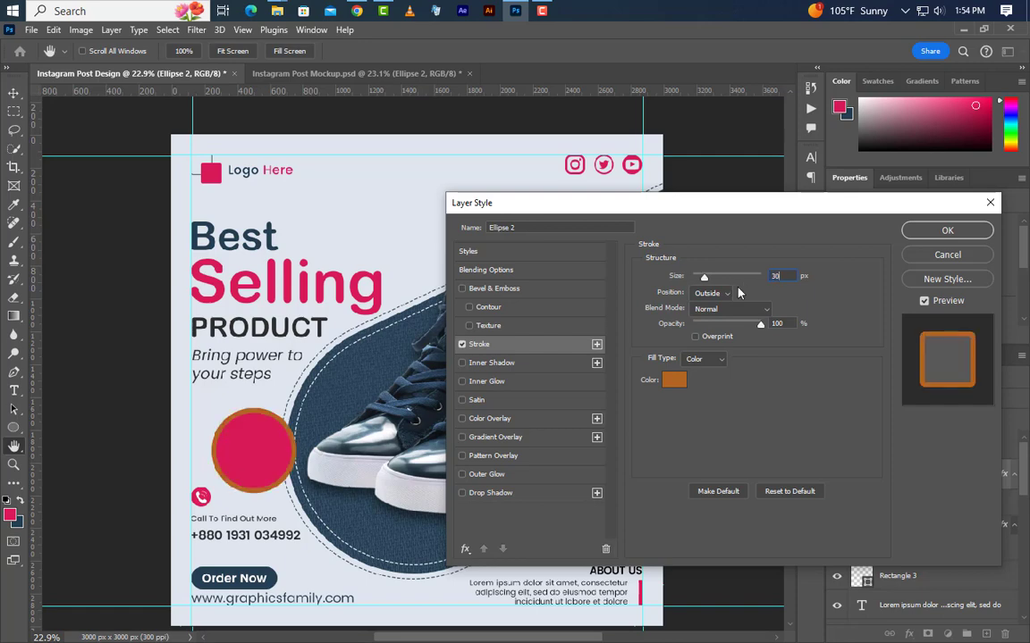
{"action": "left_click", "coordinate": [674, 382]}
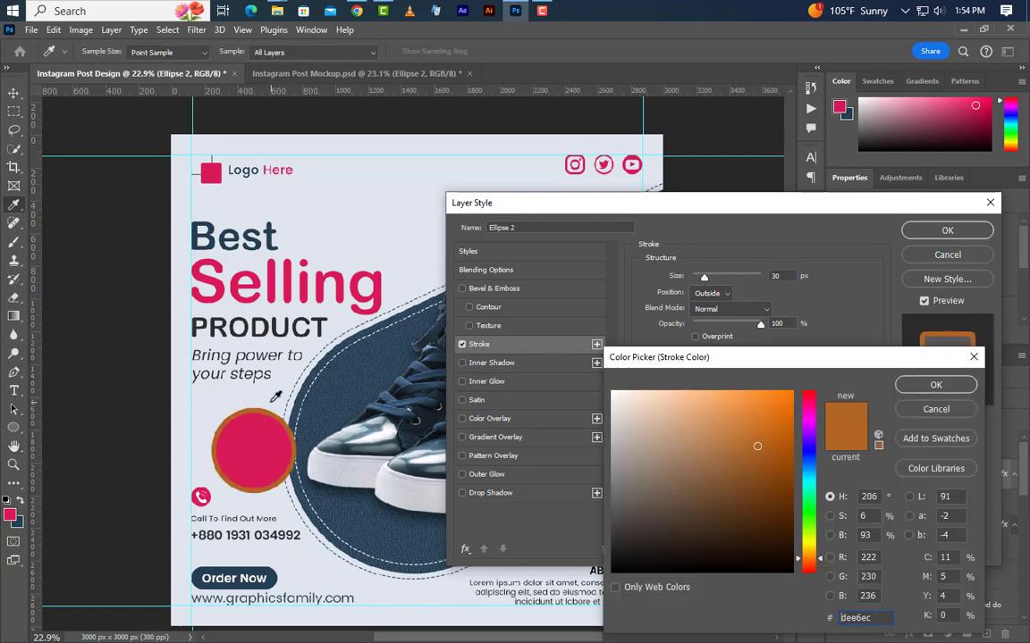
{"action": "left_click", "coordinate": [250, 356]}
{"action": "left_click", "coordinate": [961, 394]}
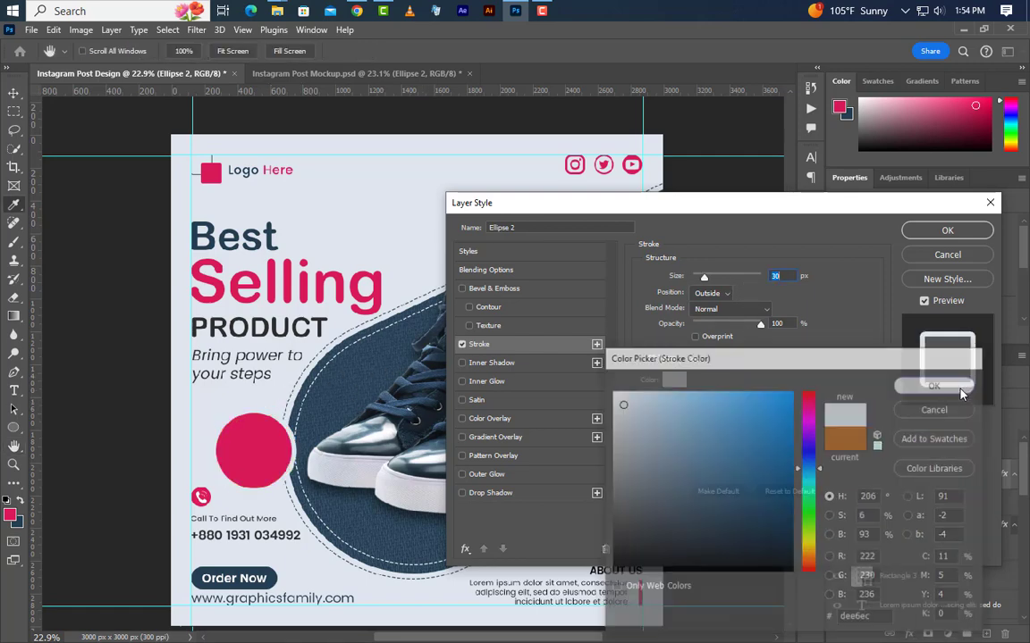
{"action": "left_click", "coordinate": [947, 232]}
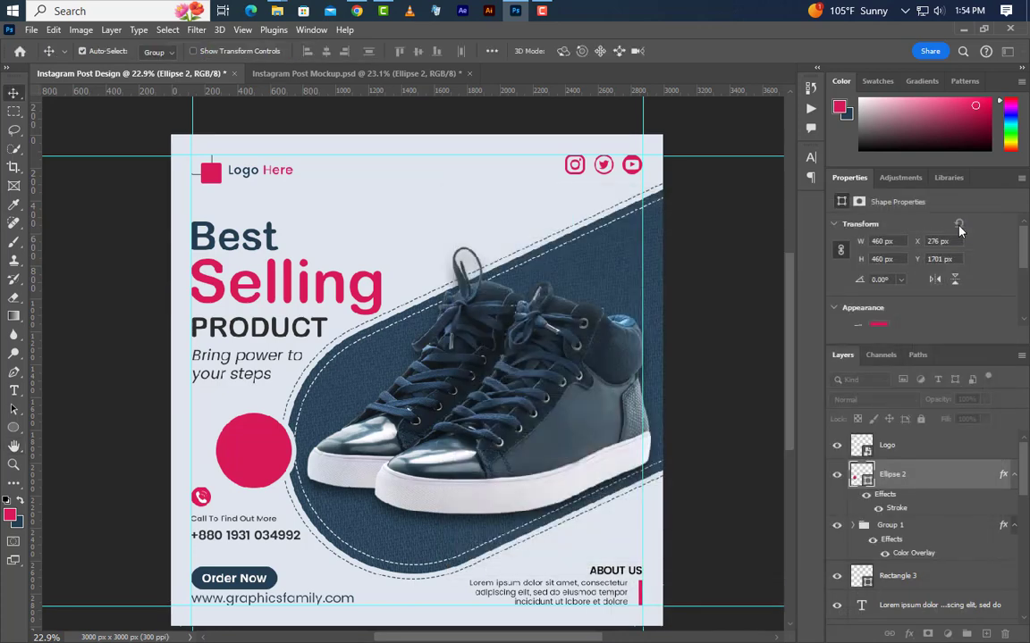
Step: Duplicate Ellipse 2 as 'Ellipse 2 copy' and delete the copy's Stroke effect
{"action": "scroll", "coordinate": [273, 528], "scroll_direction": "up", "scroll_amount": 2}
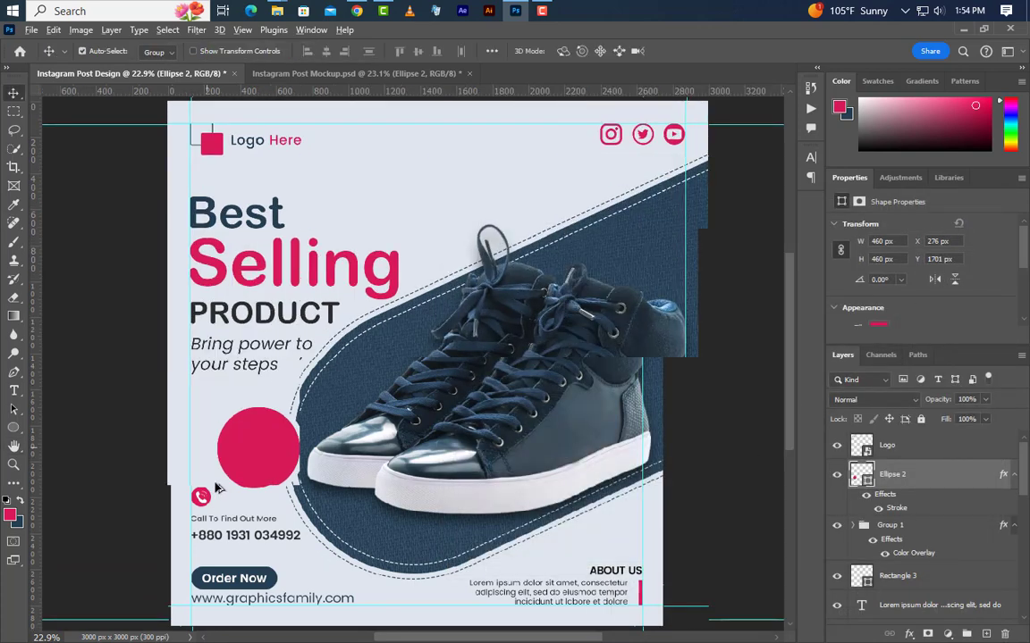
{"action": "scroll", "coordinate": [241, 494], "scroll_direction": "up", "scroll_amount": 3}
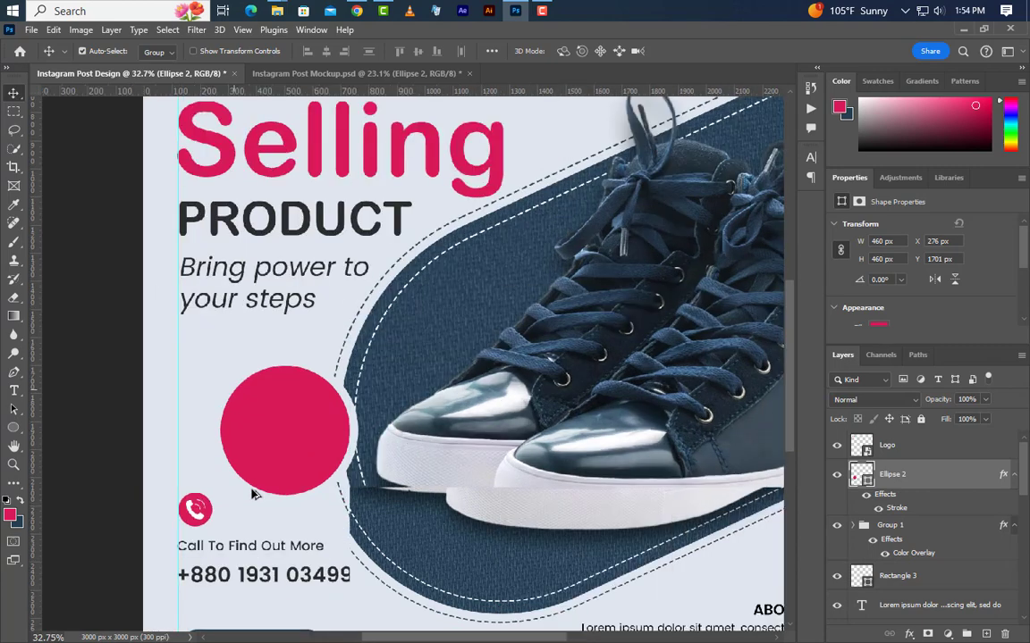
{"action": "scroll", "coordinate": [253, 494], "scroll_direction": "up", "scroll_amount": 5}
{"action": "right_click", "coordinate": [968, 485]}
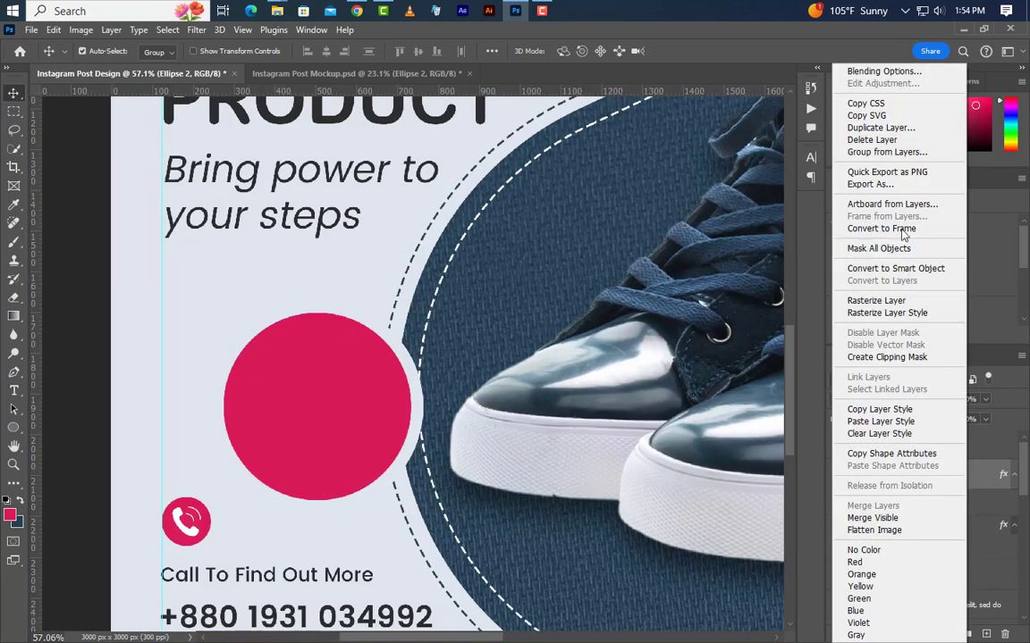
{"action": "left_click", "coordinate": [899, 132]}
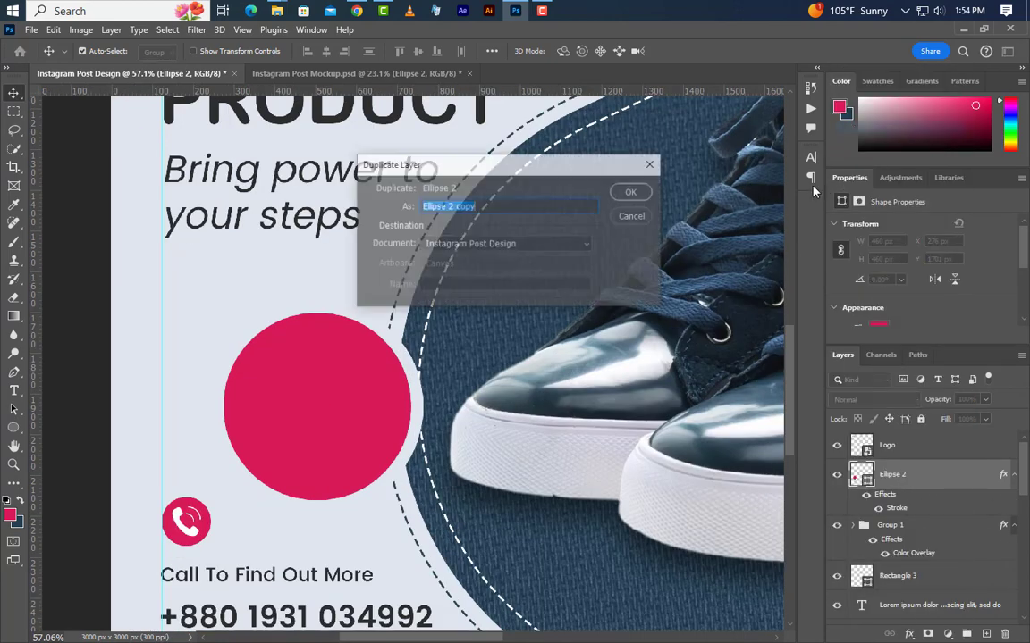
{"action": "left_click", "coordinate": [630, 192]}
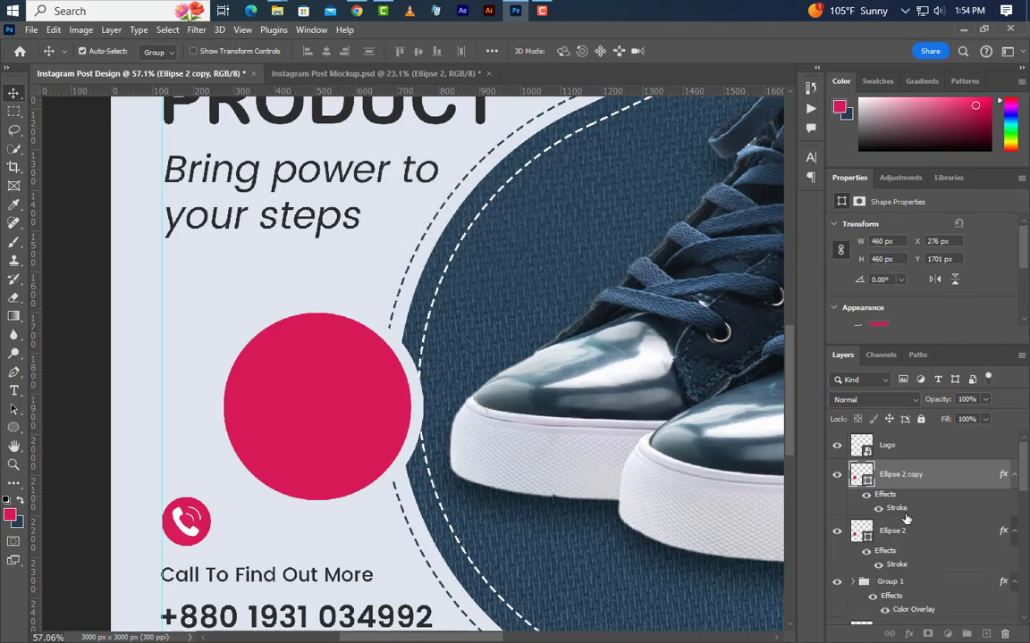
{"action": "left_click_drag", "start_coordinate": [896, 508], "coordinate": [1005, 633]}
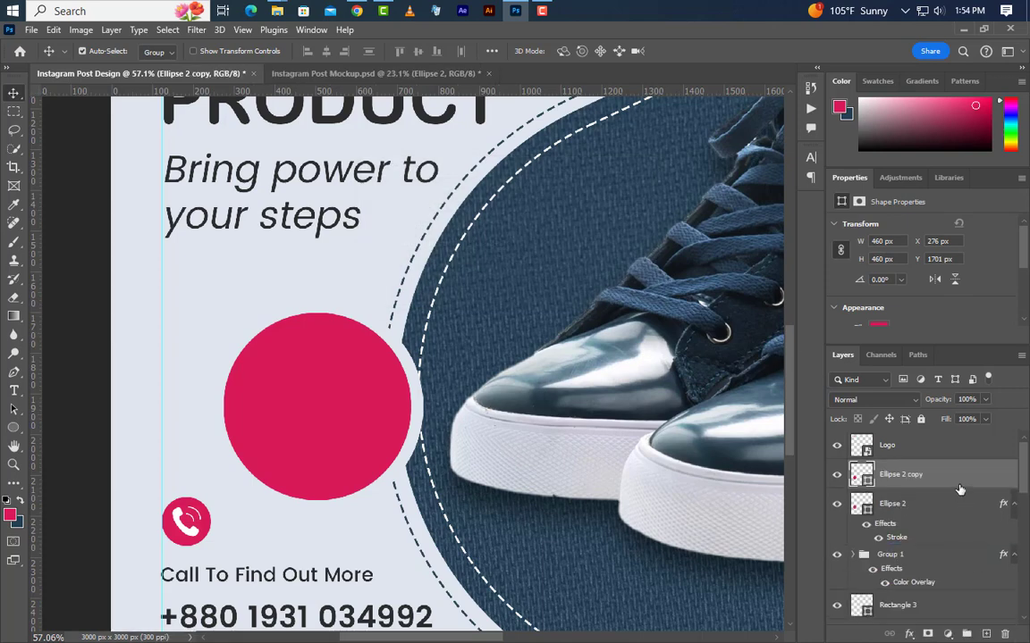
Step: Give the circle copy a 5 px dotted outline with no fill
{"action": "left_click", "coordinate": [14, 427]}
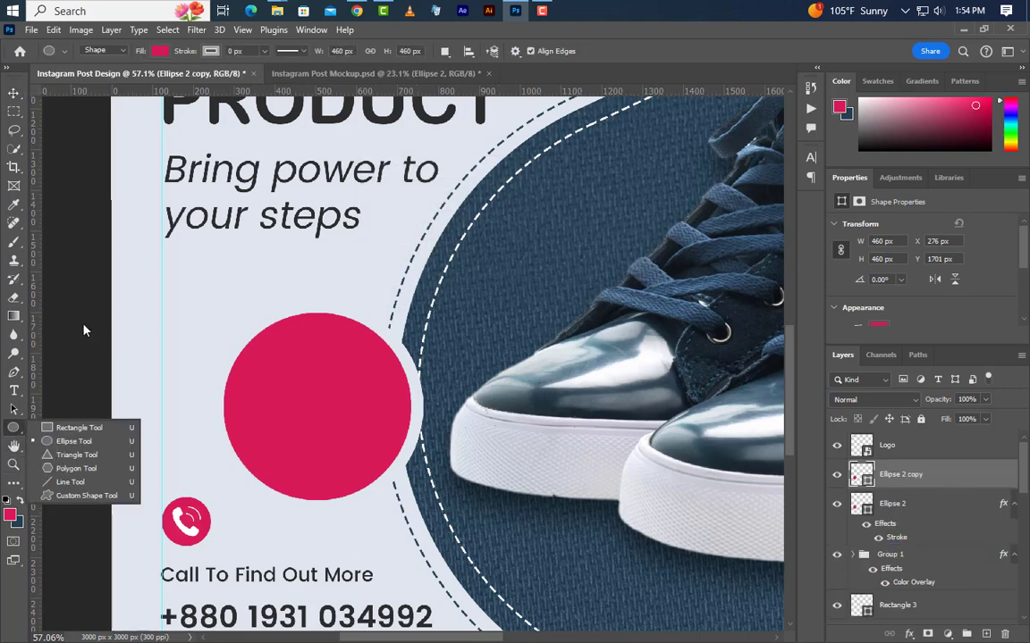
{"action": "left_click", "coordinate": [231, 52]}
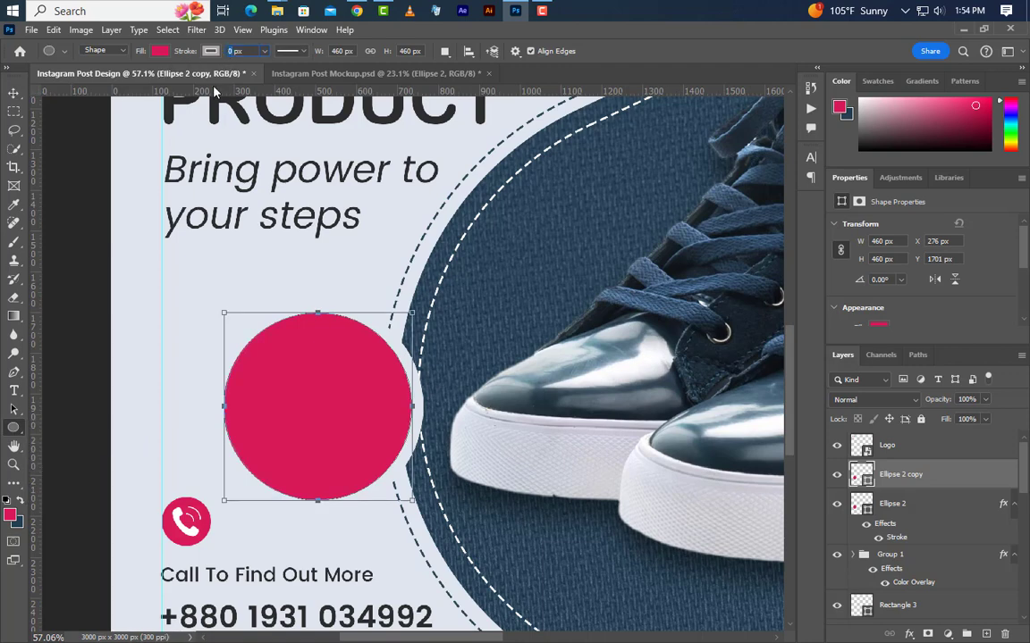
{"action": "type", "text": "5"}
{"action": "key", "text": "Return"}
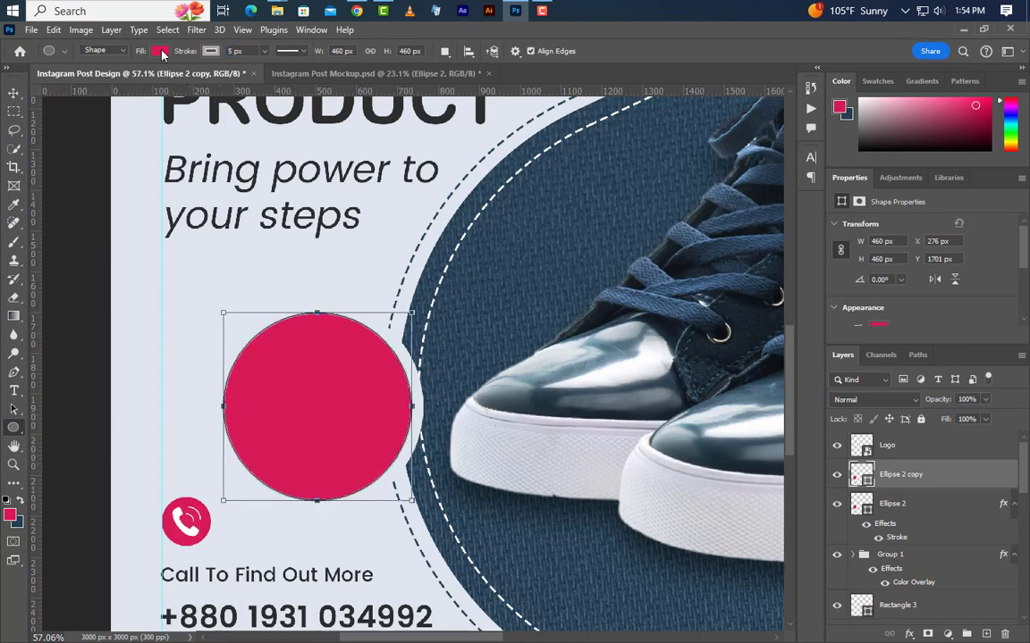
{"action": "left_click", "coordinate": [160, 52]}
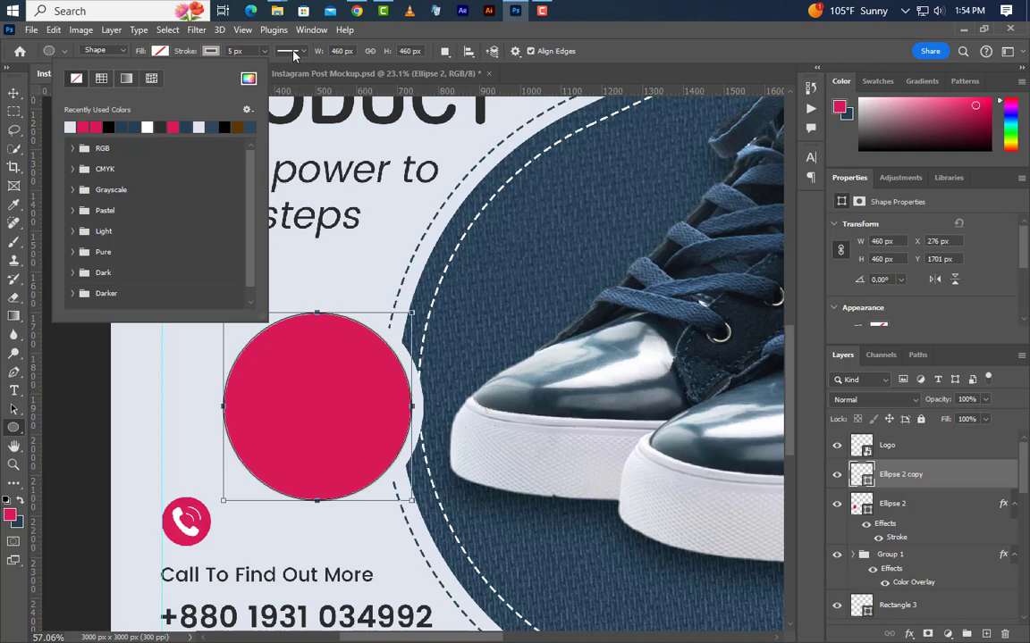
{"action": "left_click", "coordinate": [294, 56]}
{"action": "left_click", "coordinate": [285, 139]}
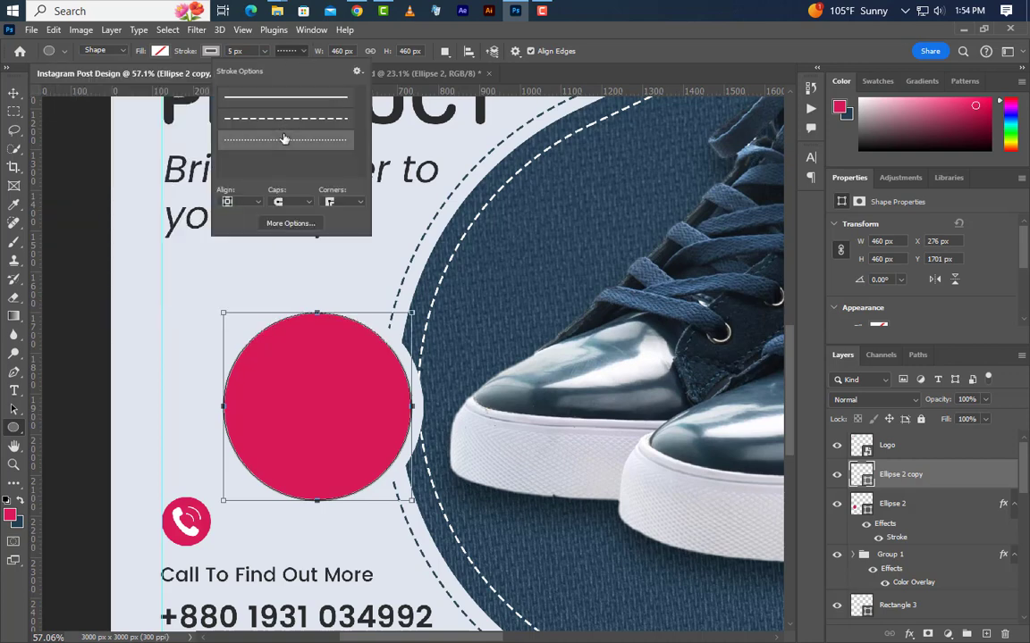
{"action": "key", "text": "Escape"}
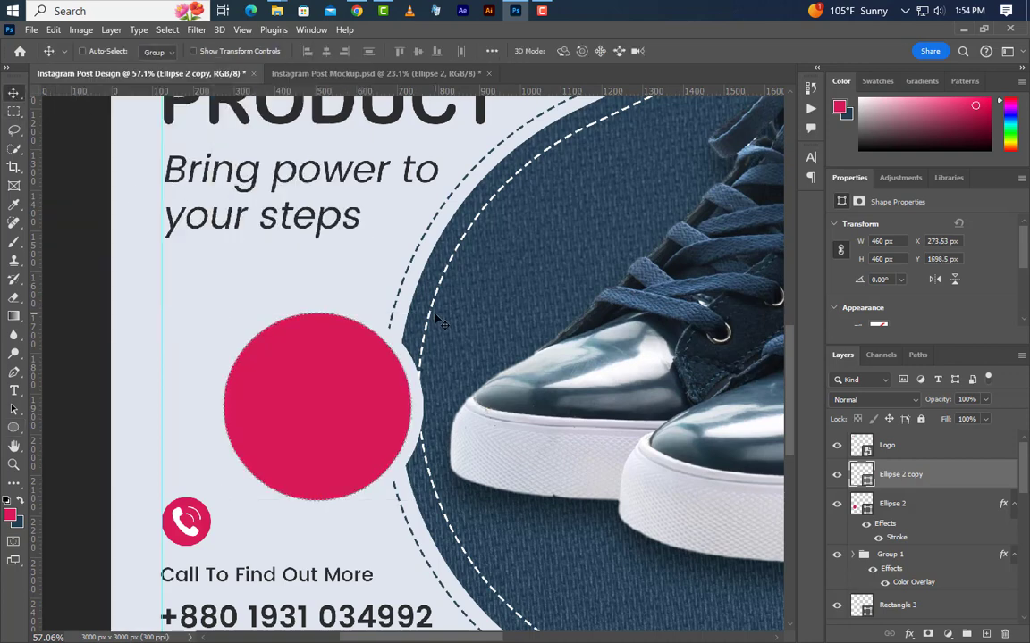
Step: Scale the dotted circle down slightly to about 430 px inside the pink circle
{"action": "key", "text": "ctrl+t"}
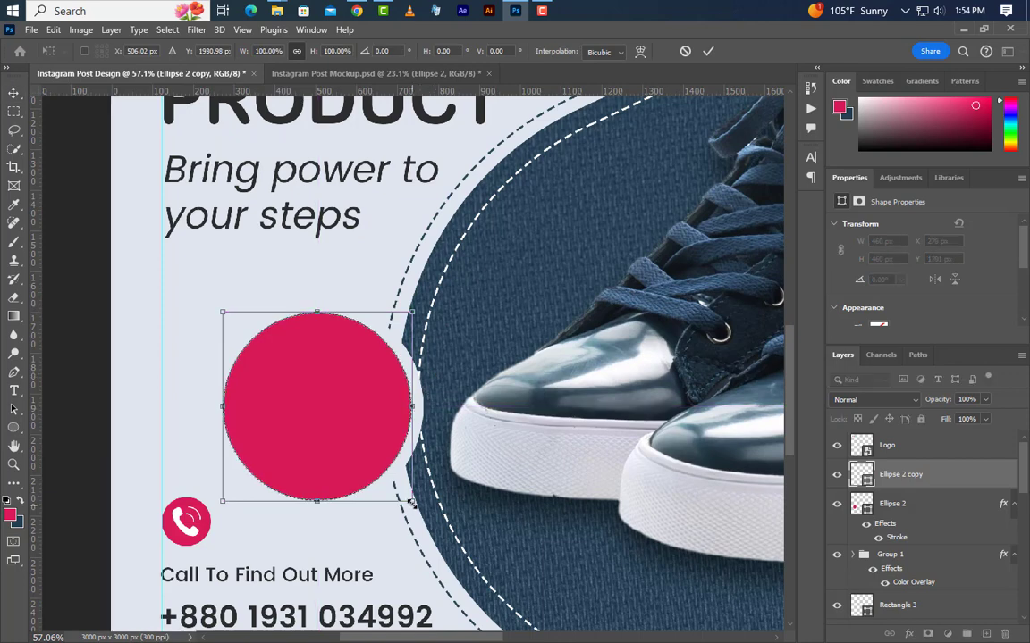
{"action": "left_click_drag", "start_coordinate": [412, 501], "coordinate": [406, 495]}
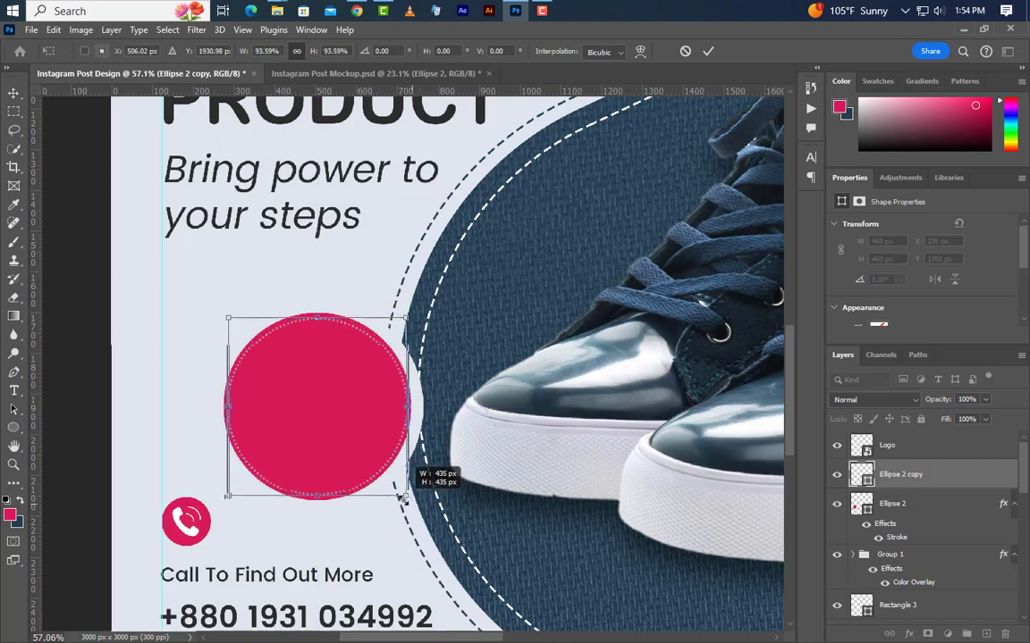
{"action": "left_click", "coordinate": [707, 51]}
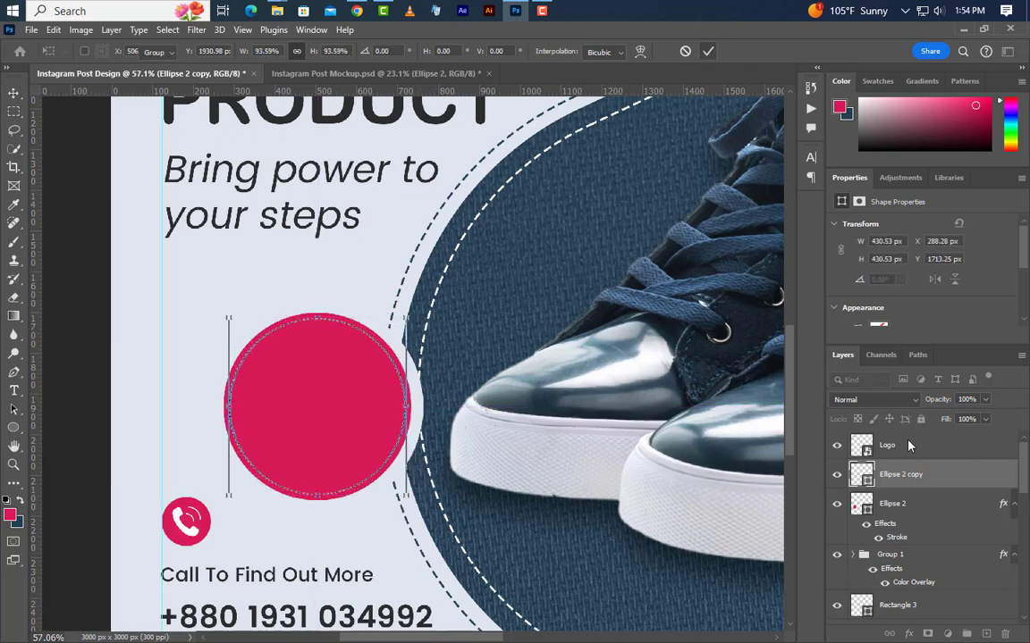
Step: Apply a #ffffff Color Overlay to the Ellipse 2 copy dotted ring
{"action": "double_click", "coordinate": [952, 478]}
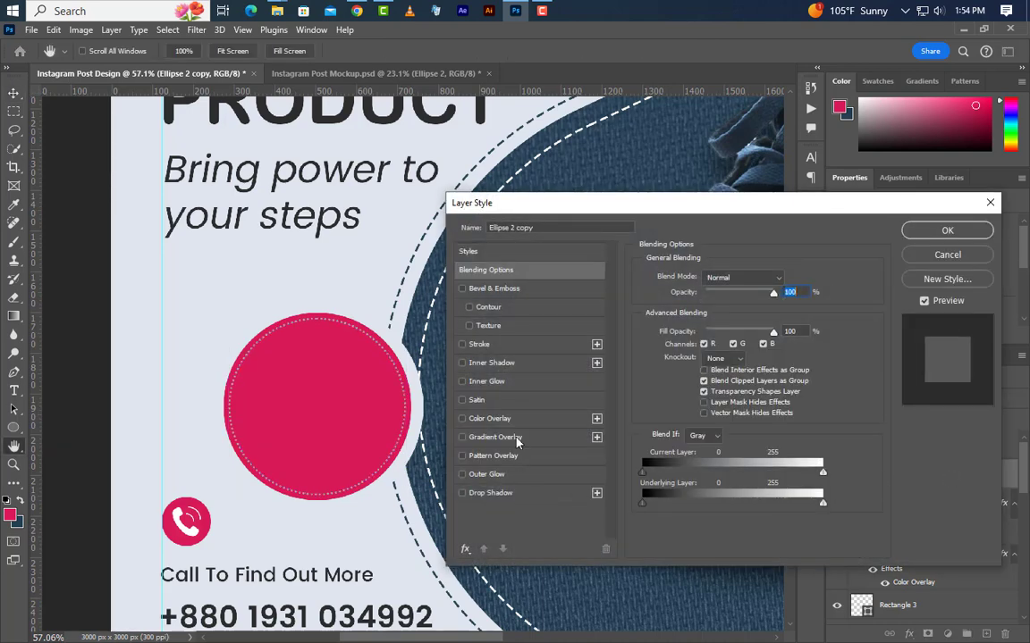
{"action": "left_click", "coordinate": [489, 419]}
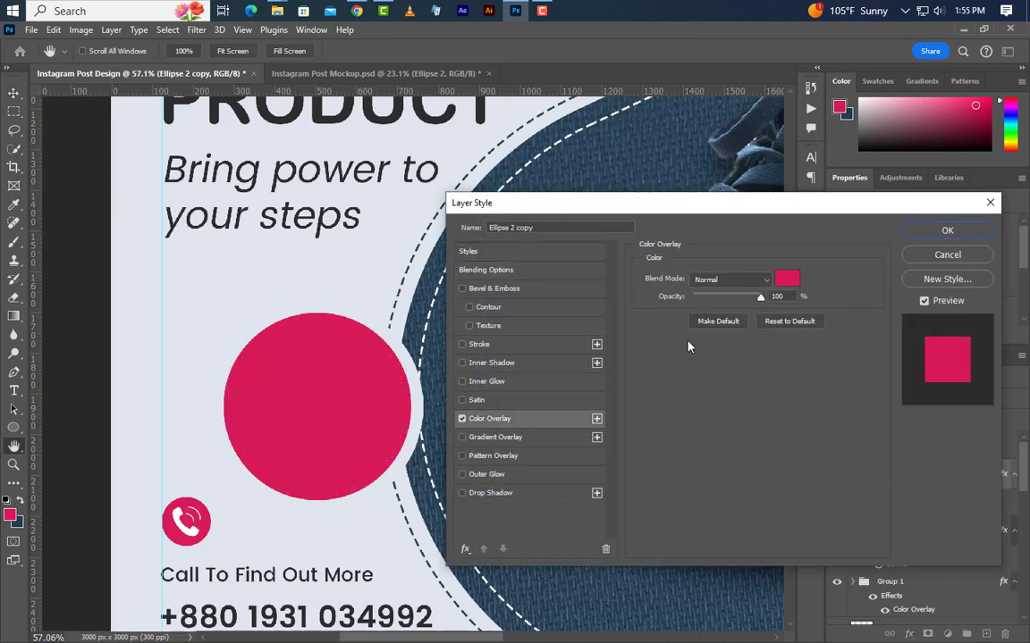
{"action": "left_click", "coordinate": [789, 278]}
{"action": "type", "text": "ffffff"}
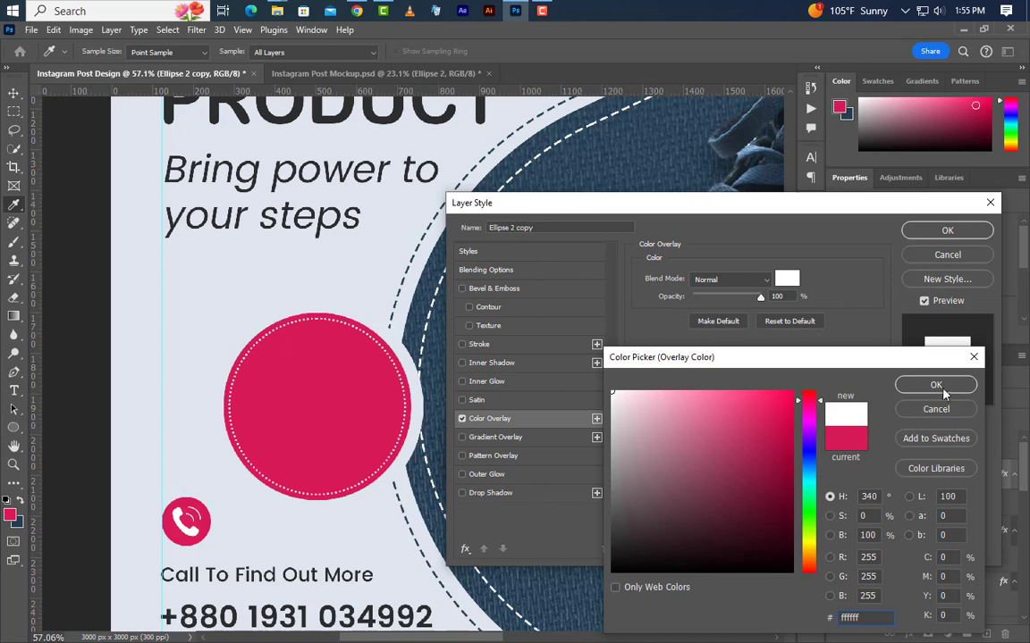
{"action": "left_click", "coordinate": [936, 384]}
{"action": "left_click", "coordinate": [948, 229]}
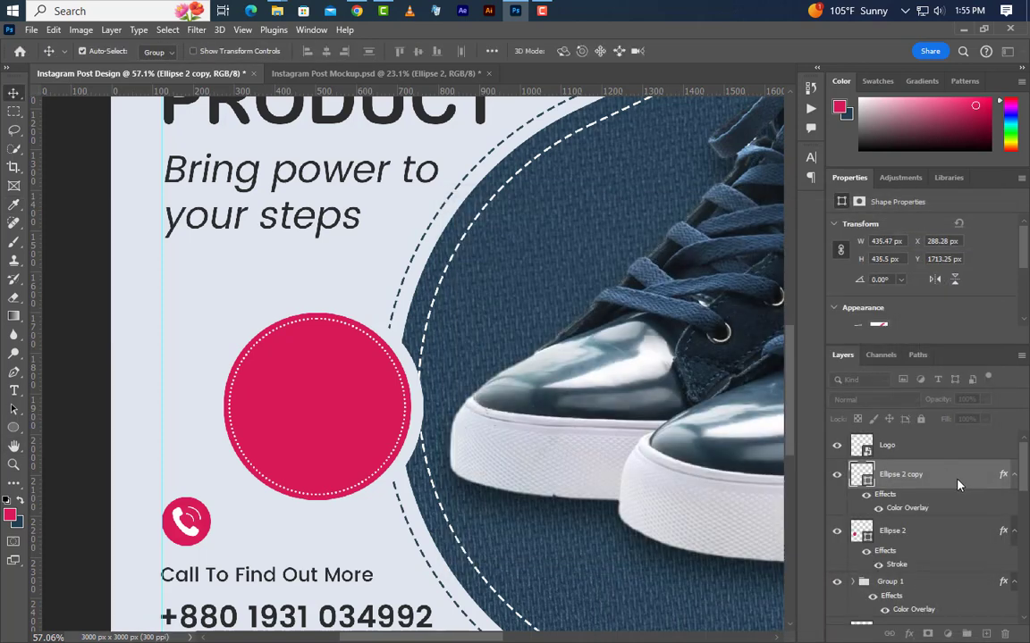
Step: Duplicate the dotted ring and enlarge the copy to about 114% around the pink circle
{"action": "right_click", "coordinate": [958, 483]}
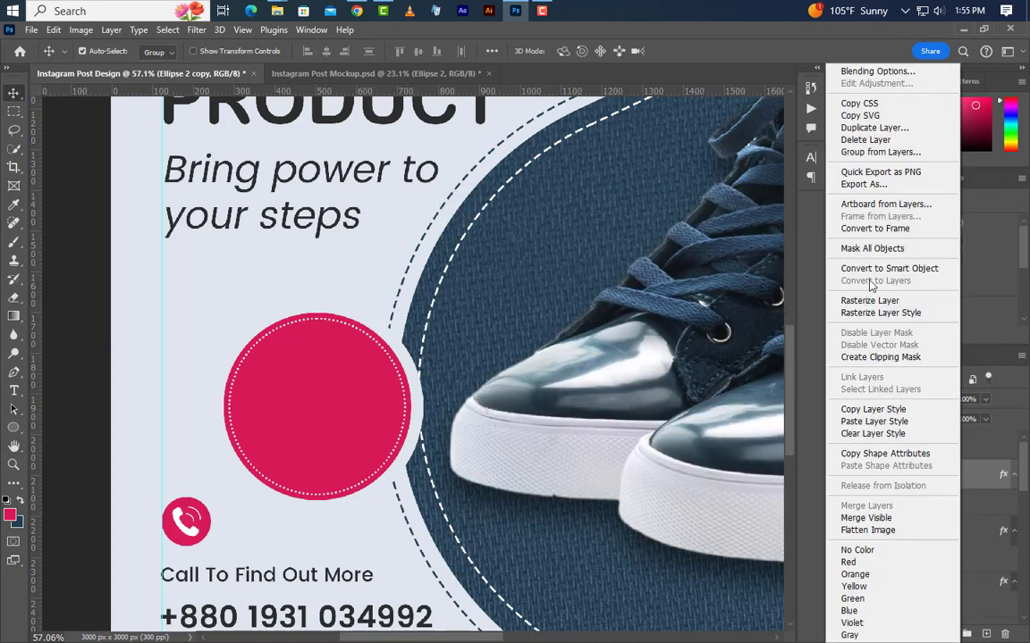
{"action": "left_click", "coordinate": [872, 129]}
{"action": "left_click", "coordinate": [634, 194]}
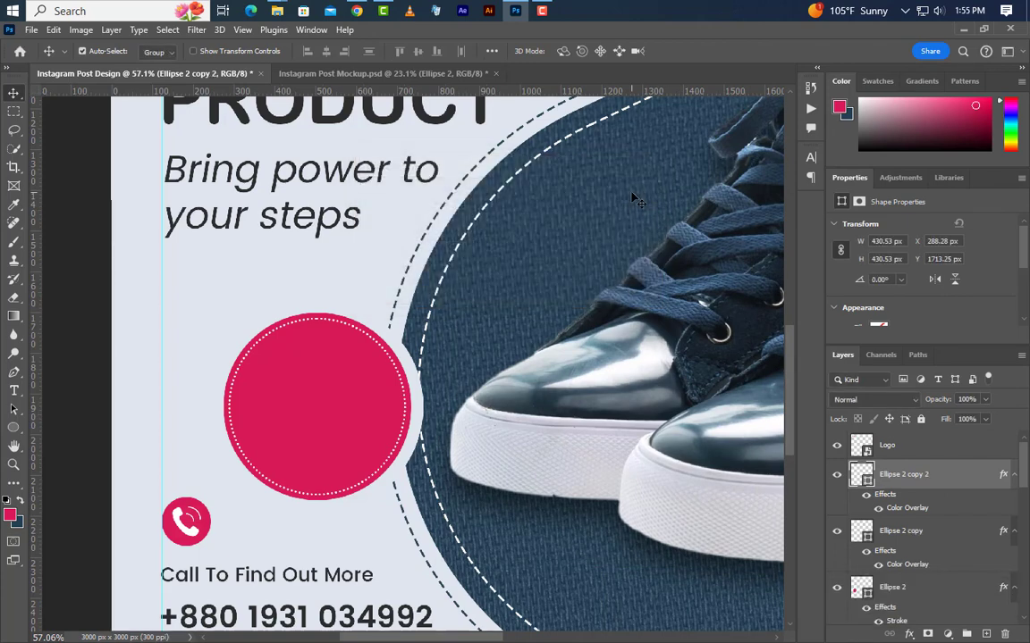
{"action": "key", "text": "ctrl+t"}
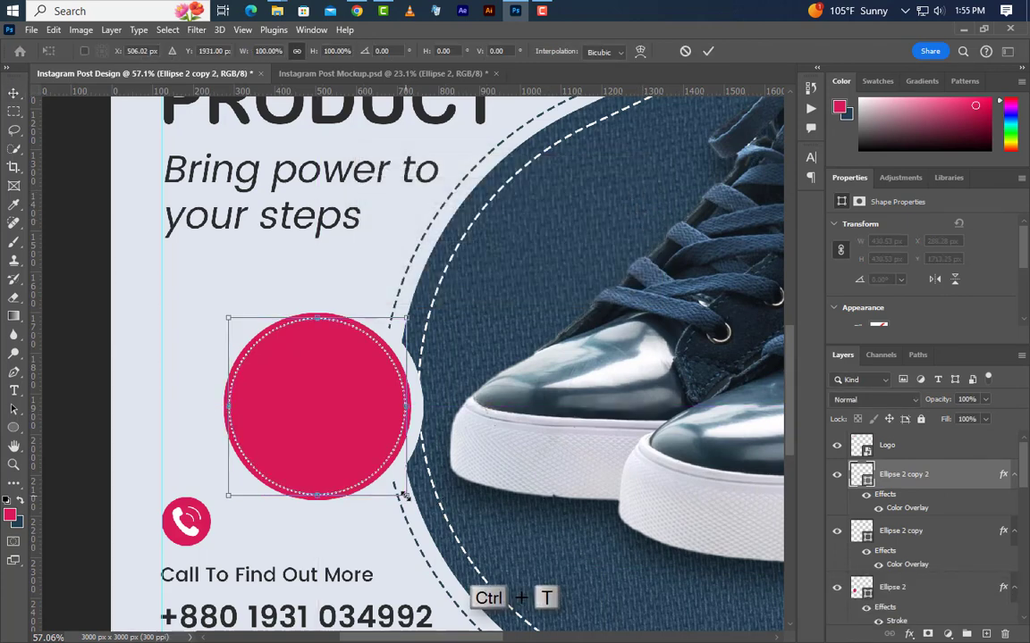
{"action": "left_click_drag", "start_coordinate": [404, 496], "coordinate": [419, 508]}
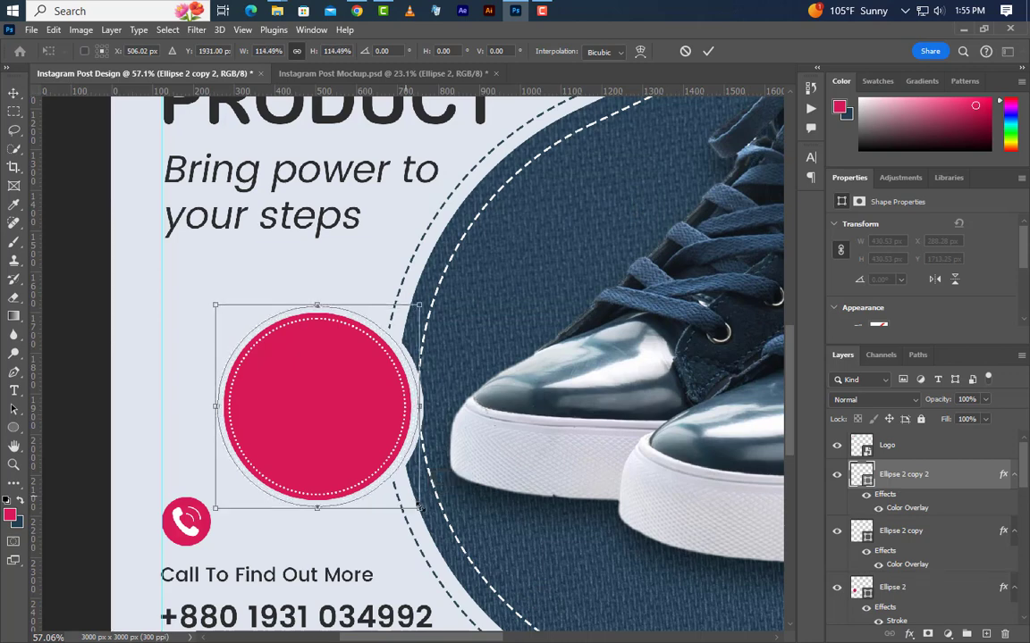
{"action": "left_click", "coordinate": [708, 50]}
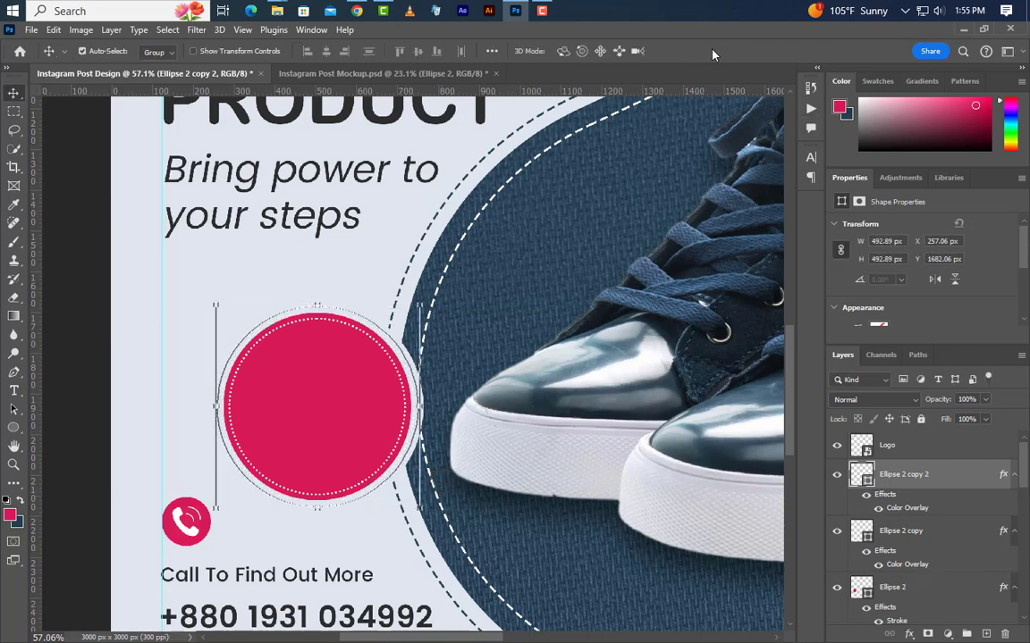
Step: Zoom in and type 'UP TO' in a new text box on the pink circle
{"action": "scroll", "coordinate": [268, 419], "scroll_direction": "up", "scroll_amount": 1}
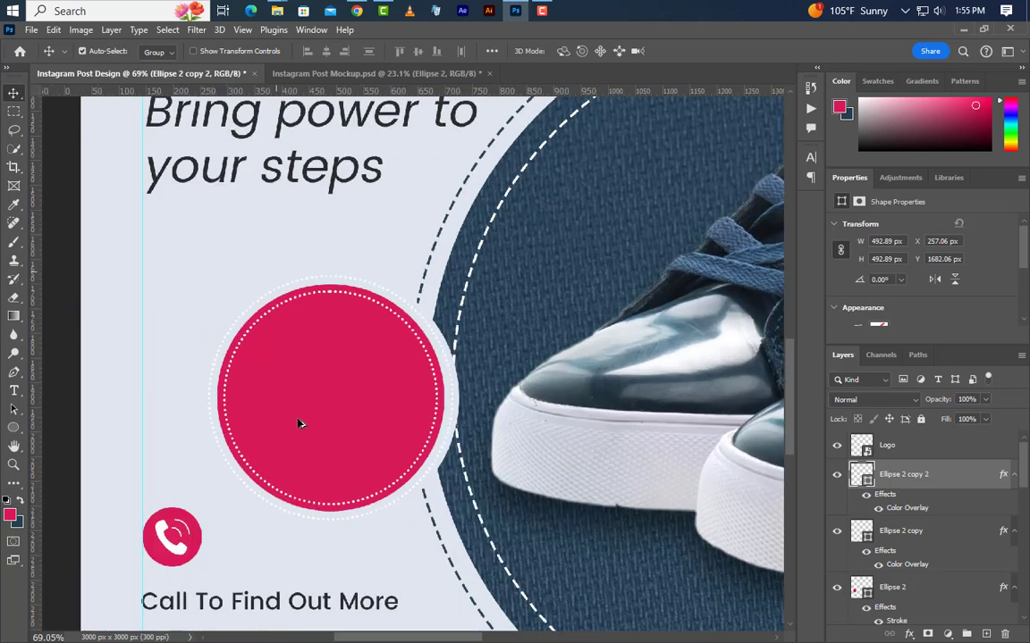
{"action": "scroll", "coordinate": [298, 426], "scroll_direction": "up", "scroll_amount": 2}
{"action": "scroll", "coordinate": [298, 425], "scroll_direction": "up", "scroll_amount": 3}
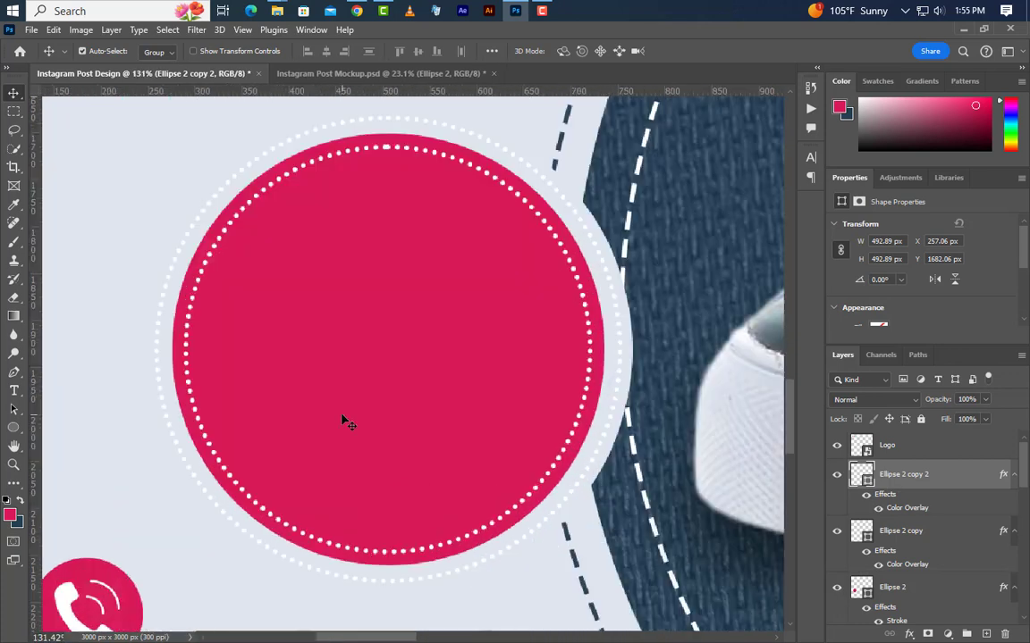
{"action": "left_click", "coordinate": [14, 392]}
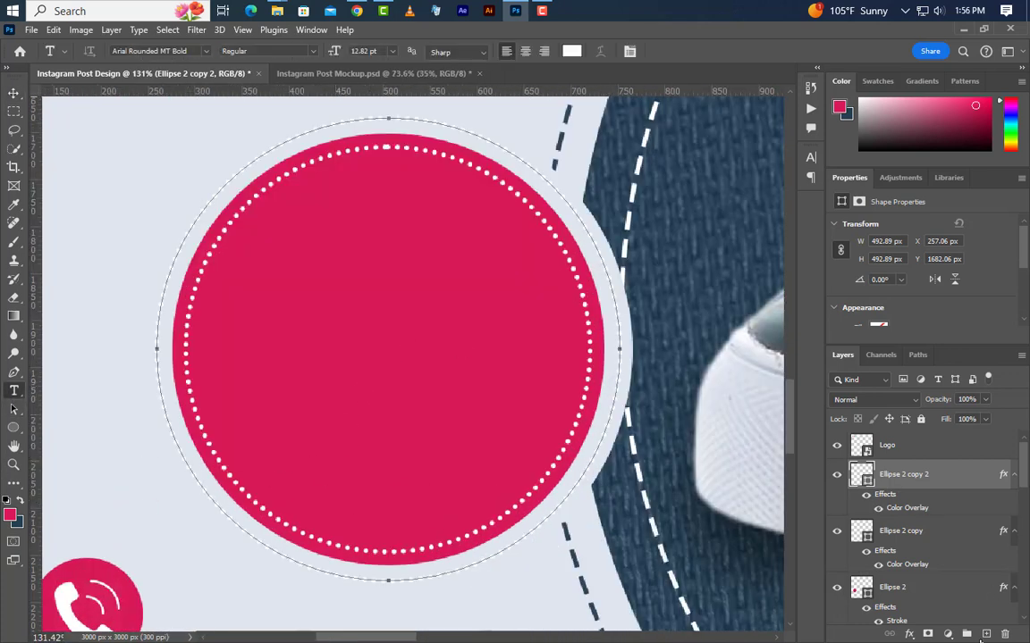
{"action": "left_click", "coordinate": [985, 635]}
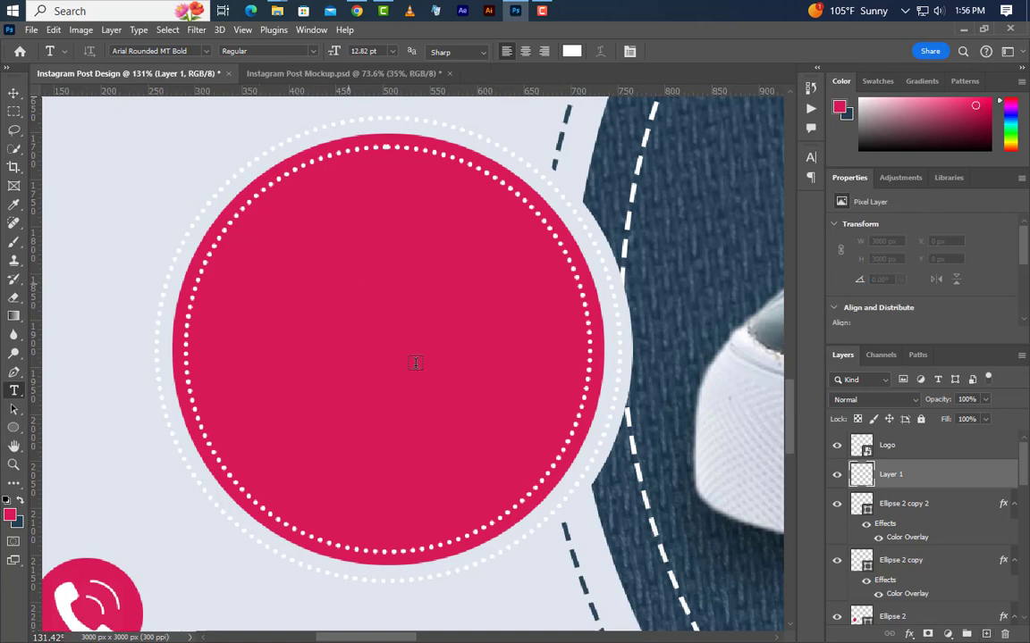
{"action": "key", "text": "ctrl+v"}
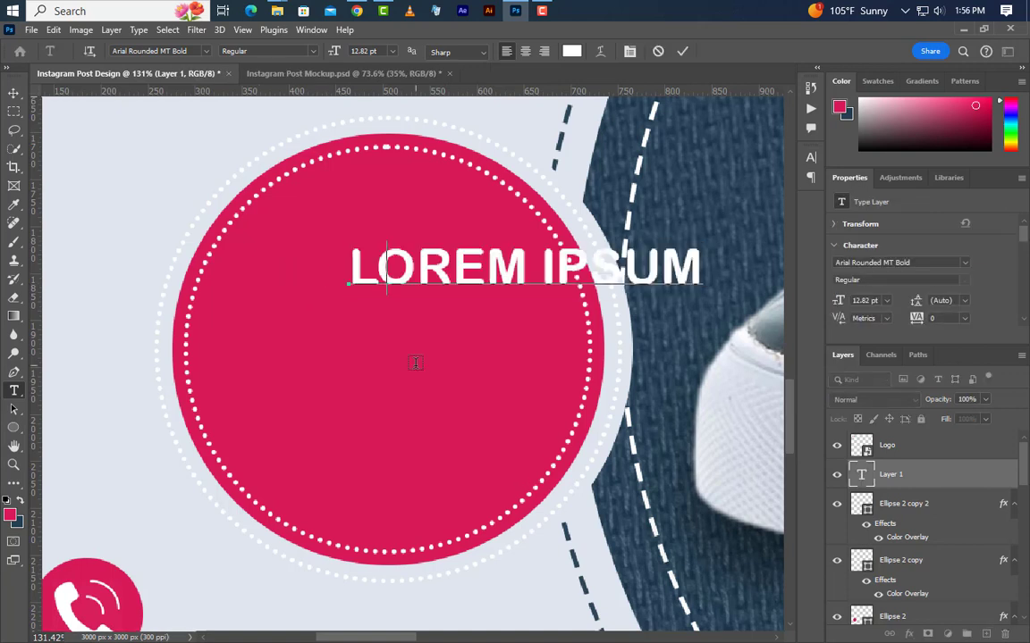
{"action": "key", "text": "ctrl+a"}
{"action": "type", "text": "UP TO"}
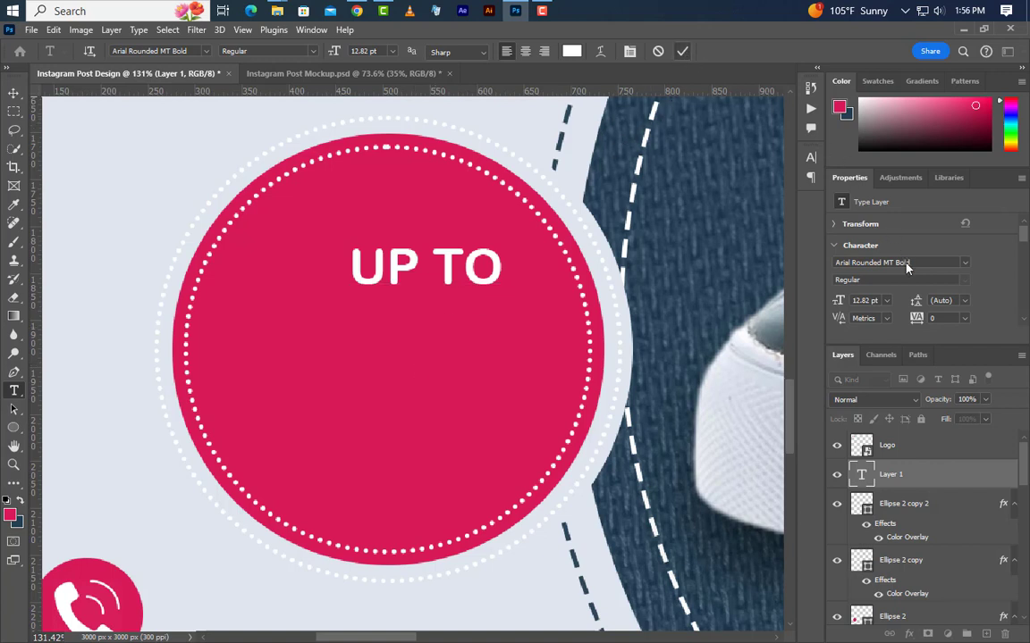
Step: Set the UP TO text to Poppins Regular at 14 pt
{"action": "left_click", "coordinate": [871, 262]}
{"action": "type", "text": "Poppins"}
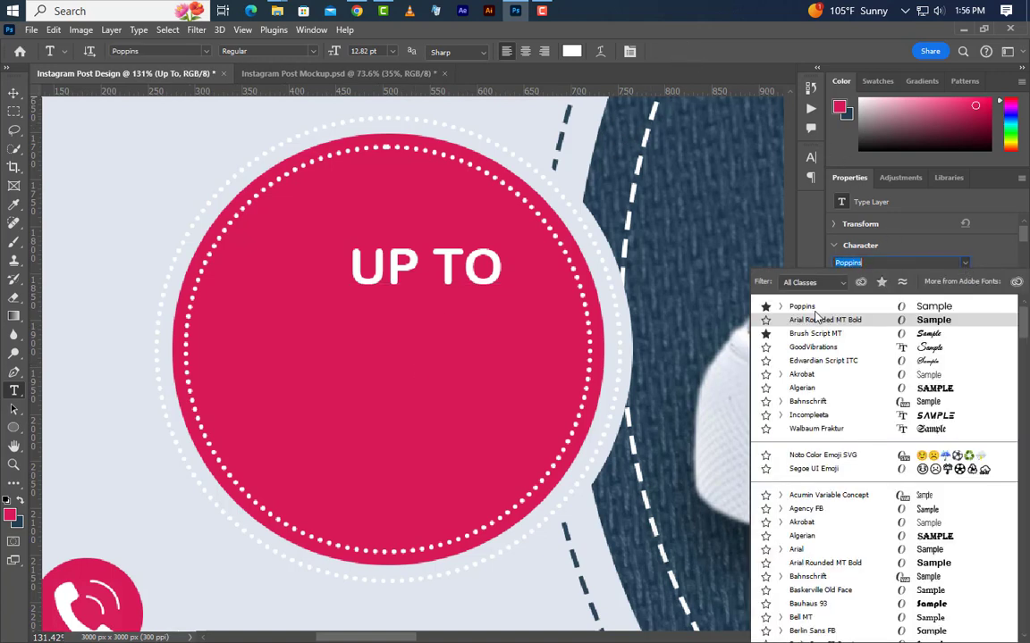
{"action": "left_click", "coordinate": [778, 306]}
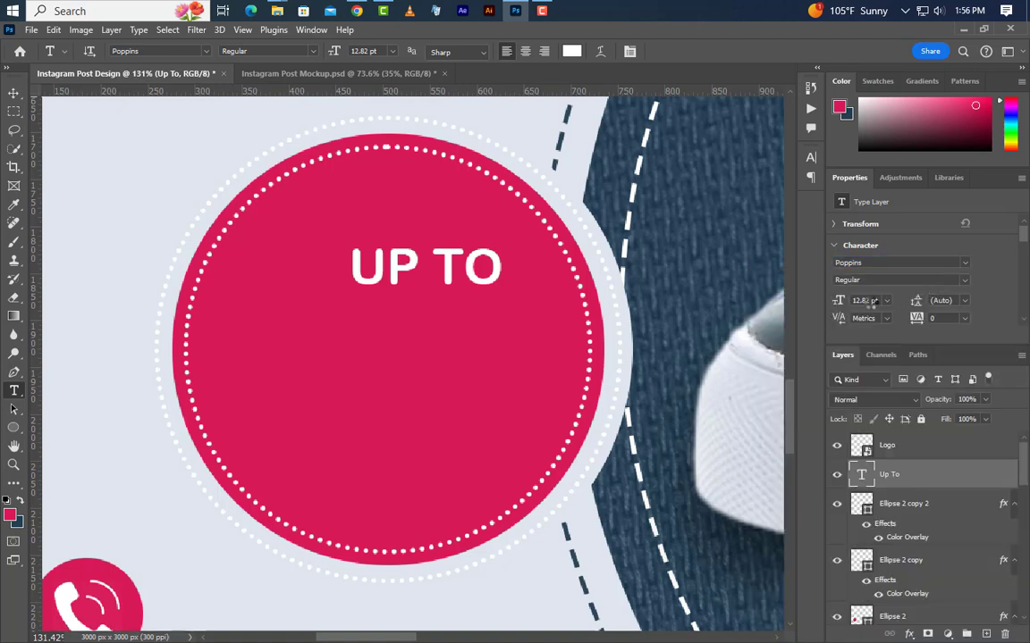
{"action": "left_click", "coordinate": [843, 304]}
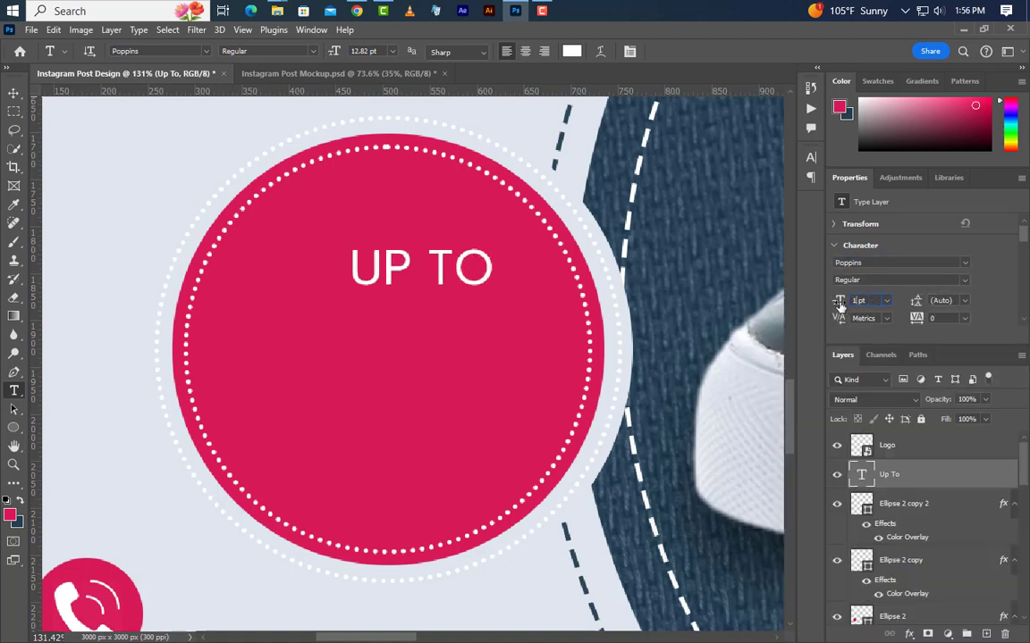
{"action": "type", "text": "14"}
{"action": "key", "text": "Return"}
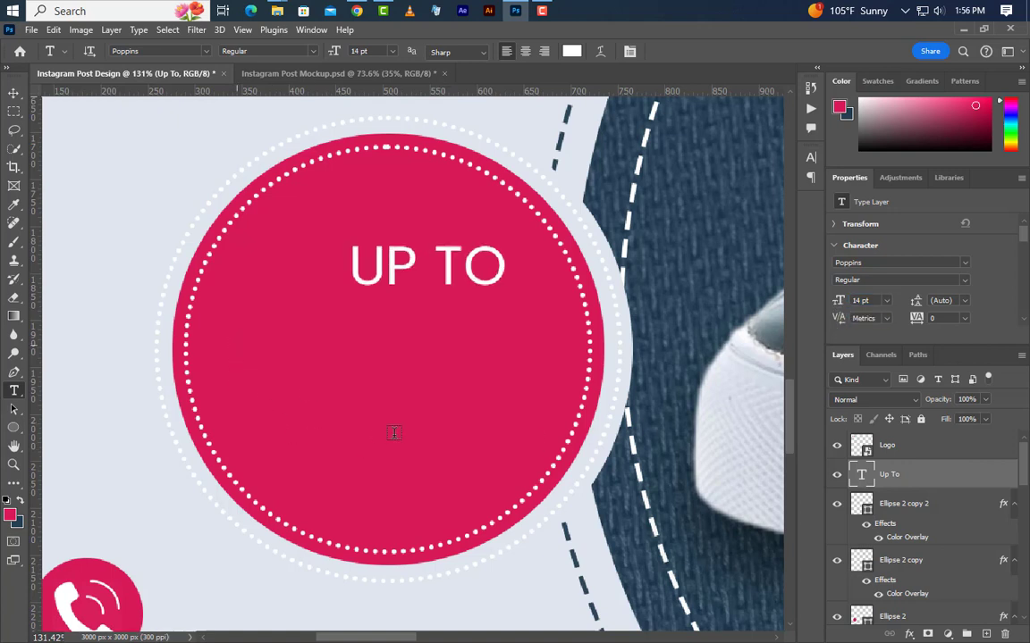
{"action": "left_click", "coordinate": [238, 344]}
Step: Type '35%' and set it to Arial Rounded MT Bold at 37 pt
{"action": "type", "text": "3"}
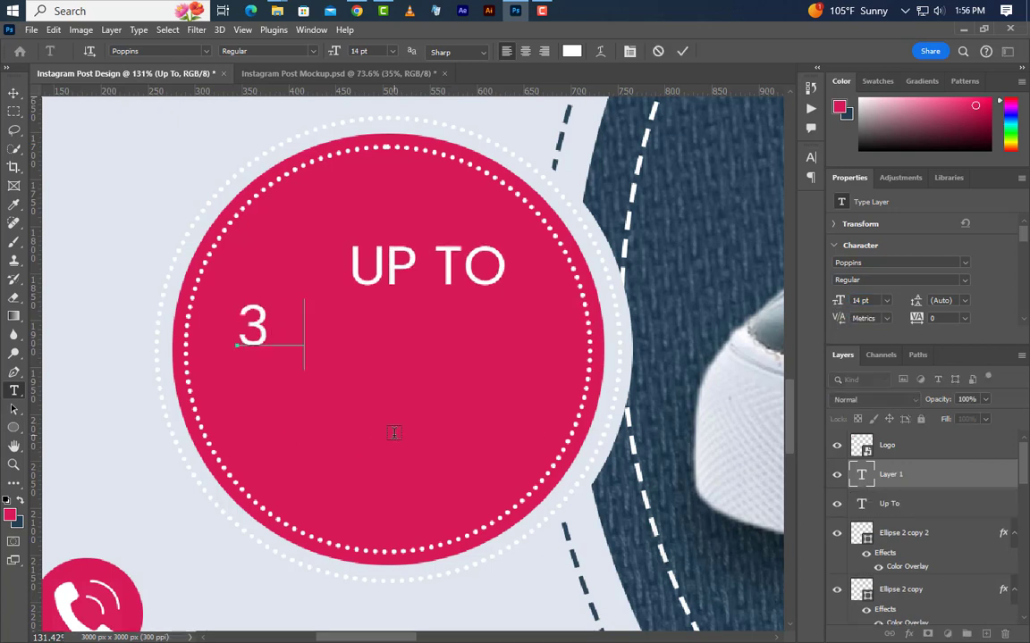
{"action": "type", "text": "5%"}
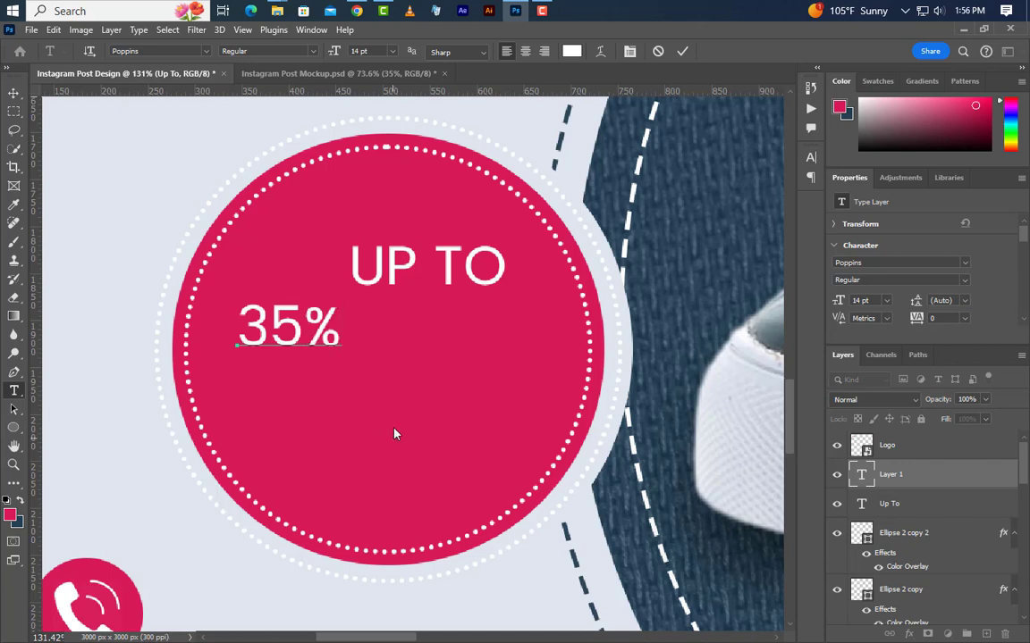
{"action": "left_click", "coordinate": [812, 158]}
{"action": "left_click", "coordinate": [726, 180]}
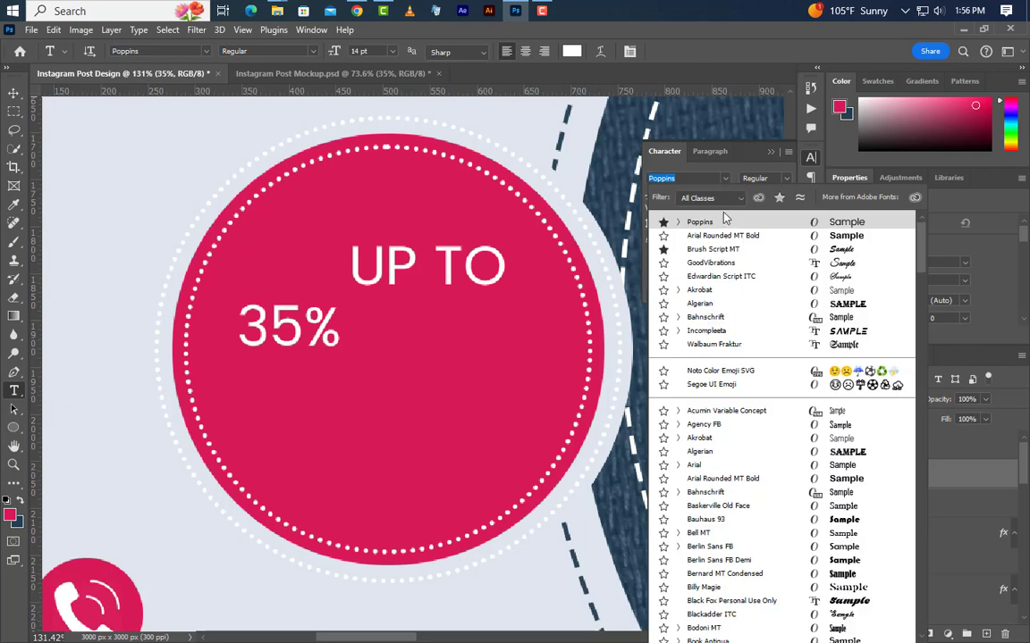
{"action": "left_click", "coordinate": [720, 236]}
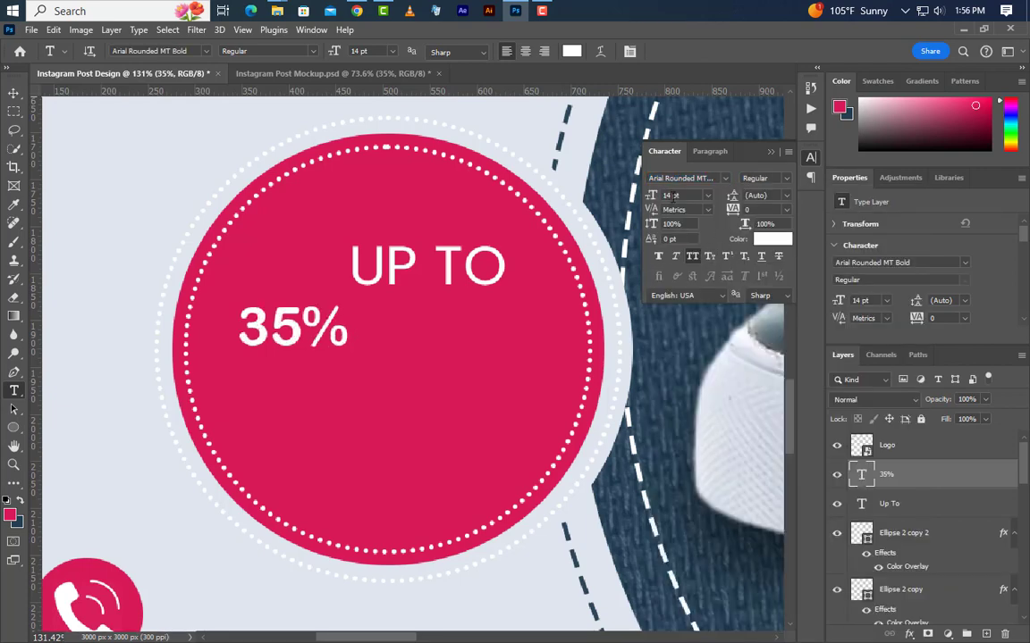
{"action": "left_click", "coordinate": [670, 195]}
{"action": "type", "text": "37pt"}
{"action": "left_click", "coordinate": [770, 152]}
Step: Move the 35% text down just below UP TO, nudging it slightly left
{"action": "key", "text": "v"}
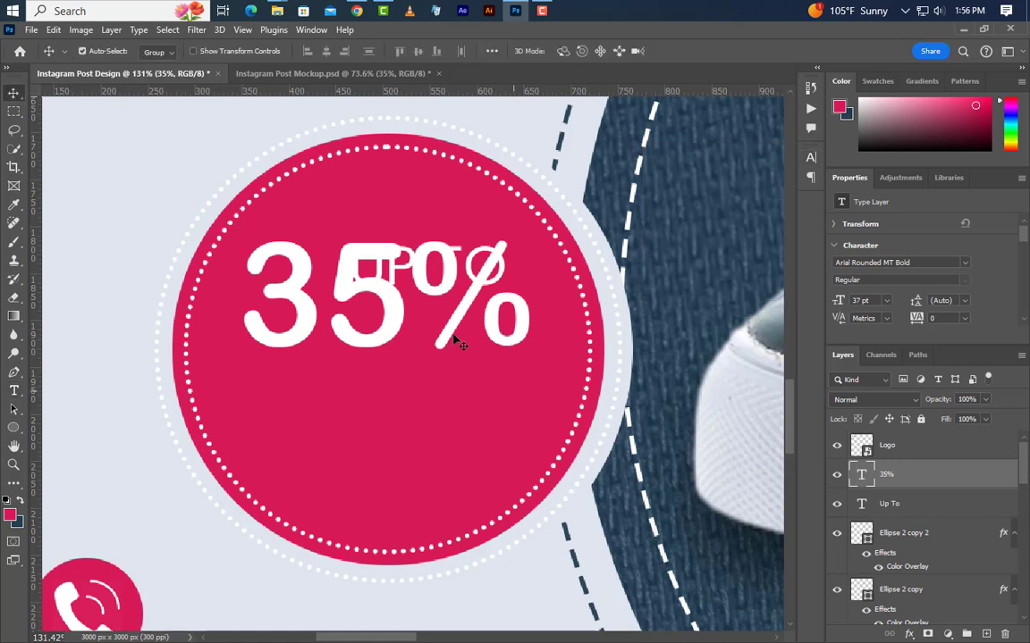
{"action": "mouse_move", "coordinate": [458, 342]}
{"action": "left_mouse_down"}
{"action": "mouse_move", "coordinate": [452, 381]}
{"action": "mouse_move", "coordinate": [435, 392]}
{"action": "left_mouse_up"}
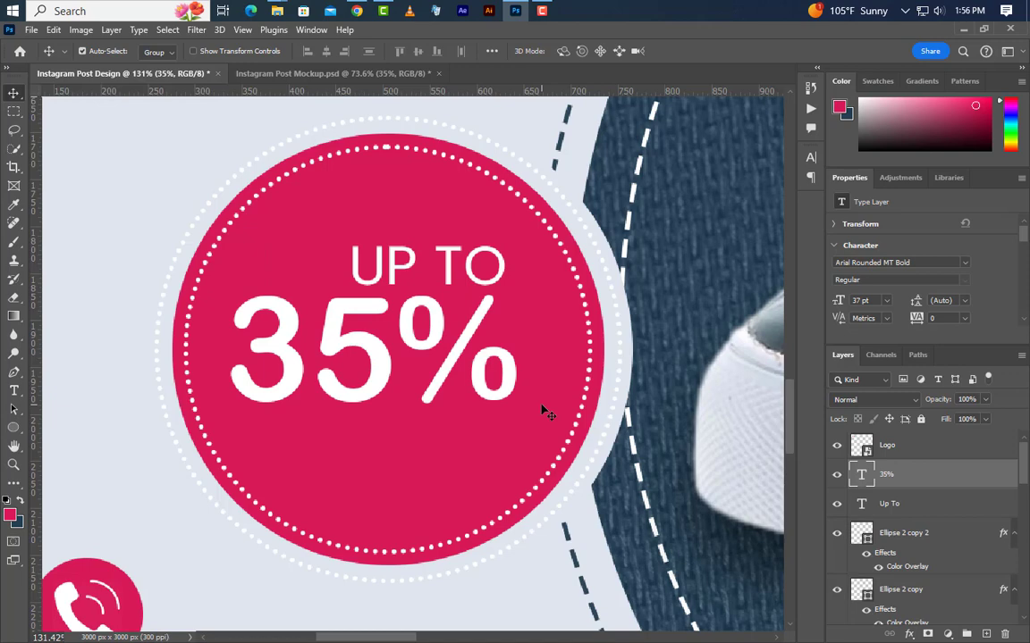
{"action": "key", "text": "Left"}
{"action": "key", "text": "Left"}
{"action": "key", "text": "Left"}
{"action": "left_click", "coordinate": [16, 391]}
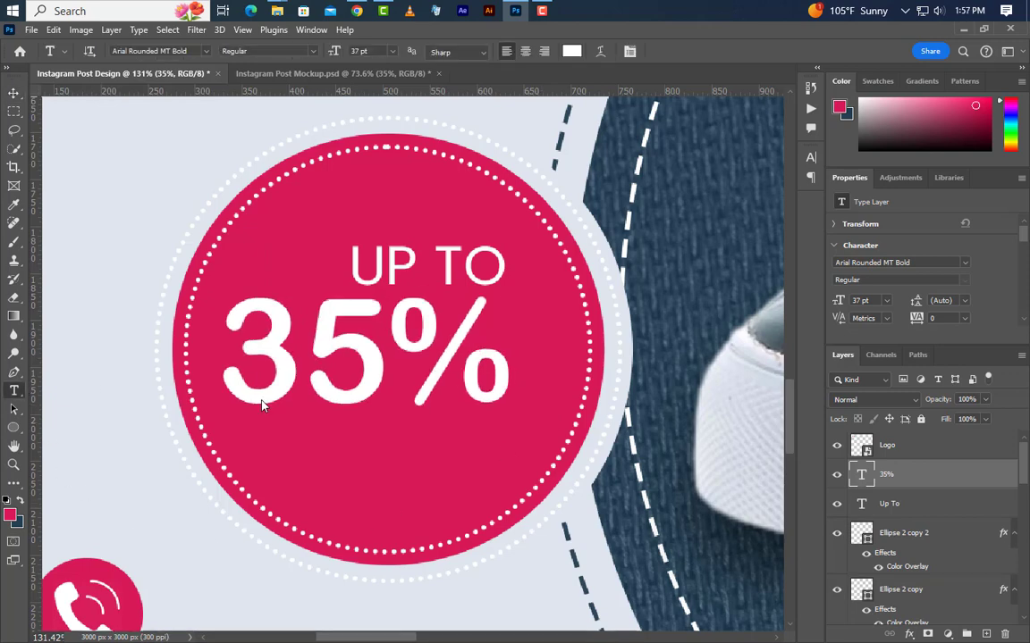
Step: Type 'SAVE' below 35% in Poppins SemiBold at 25 pt
{"action": "left_click", "coordinate": [224, 458]}
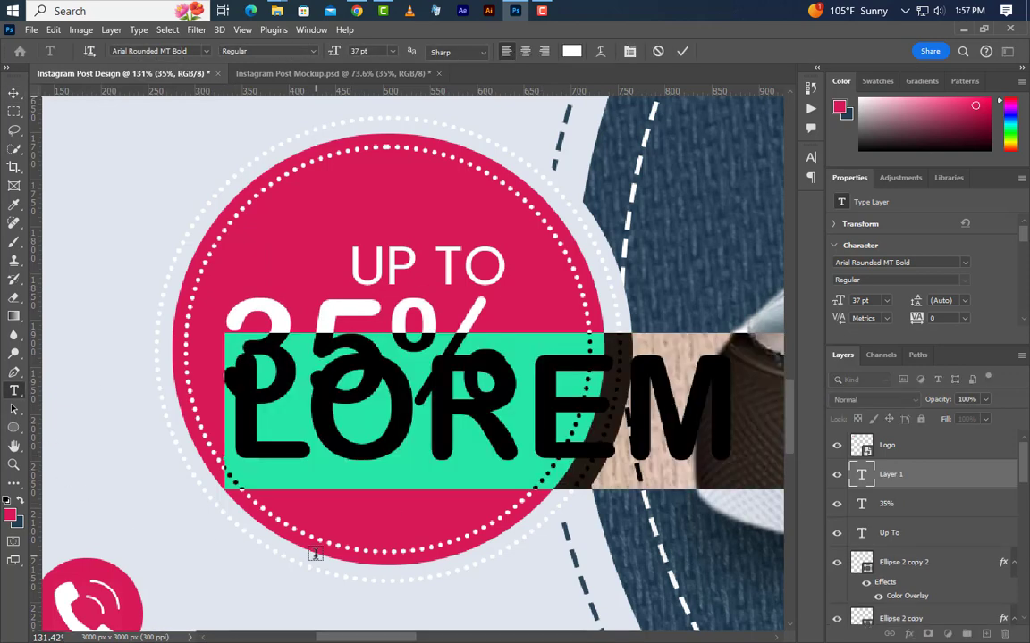
{"action": "type", "text": "SAVE"}
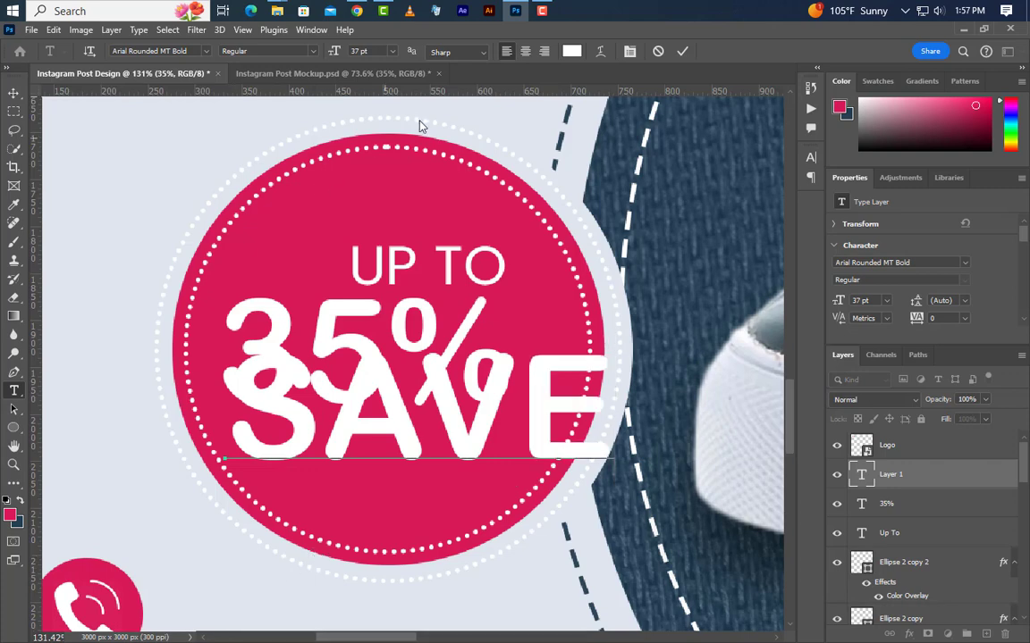
{"action": "left_click", "coordinate": [682, 51]}
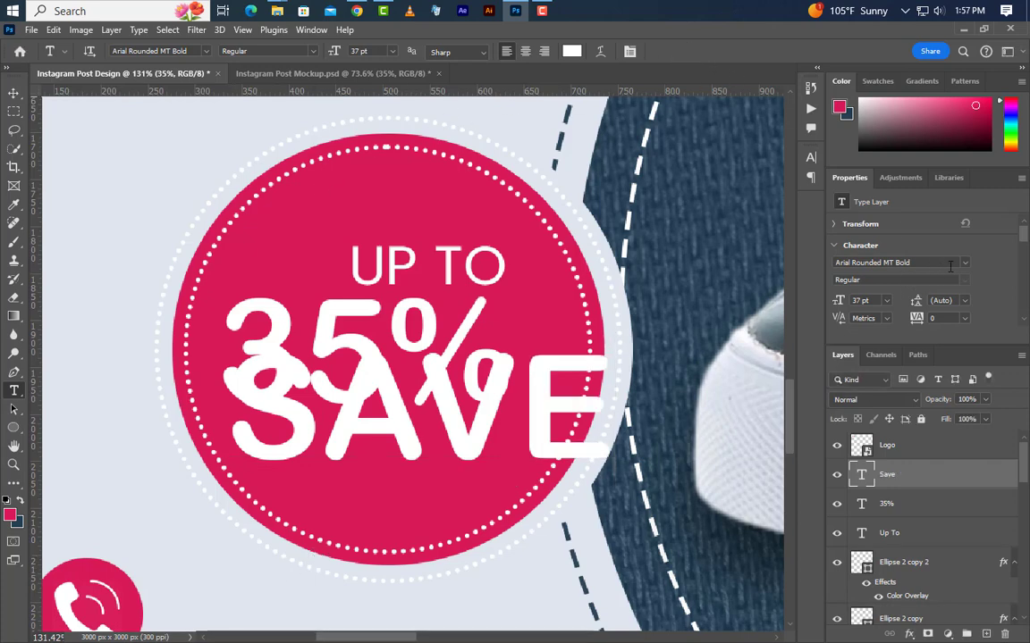
{"action": "left_click", "coordinate": [862, 262]}
{"action": "left_click", "coordinate": [822, 320]}
{"action": "type", "text": "Poppins"}
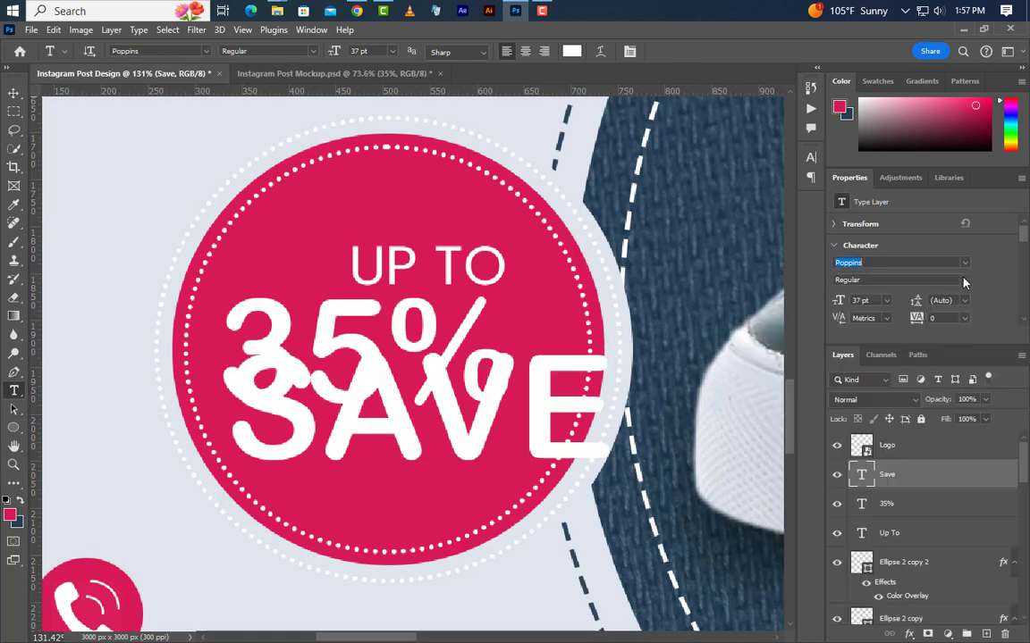
{"action": "left_click", "coordinate": [894, 280]}
{"action": "left_click", "coordinate": [891, 328]}
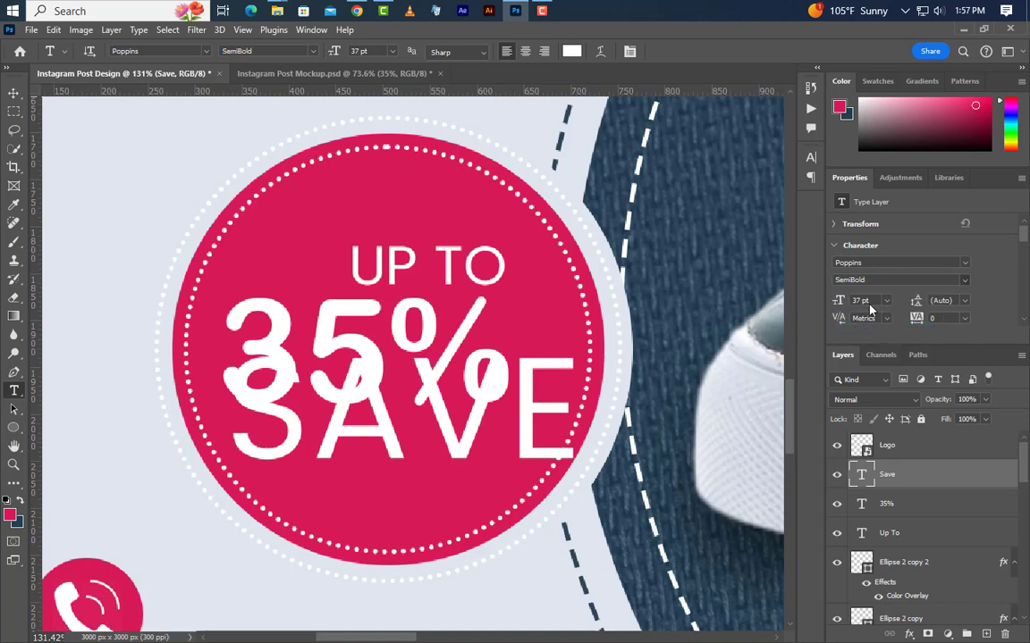
{"action": "left_click", "coordinate": [860, 300]}
{"action": "type", "text": "25"}
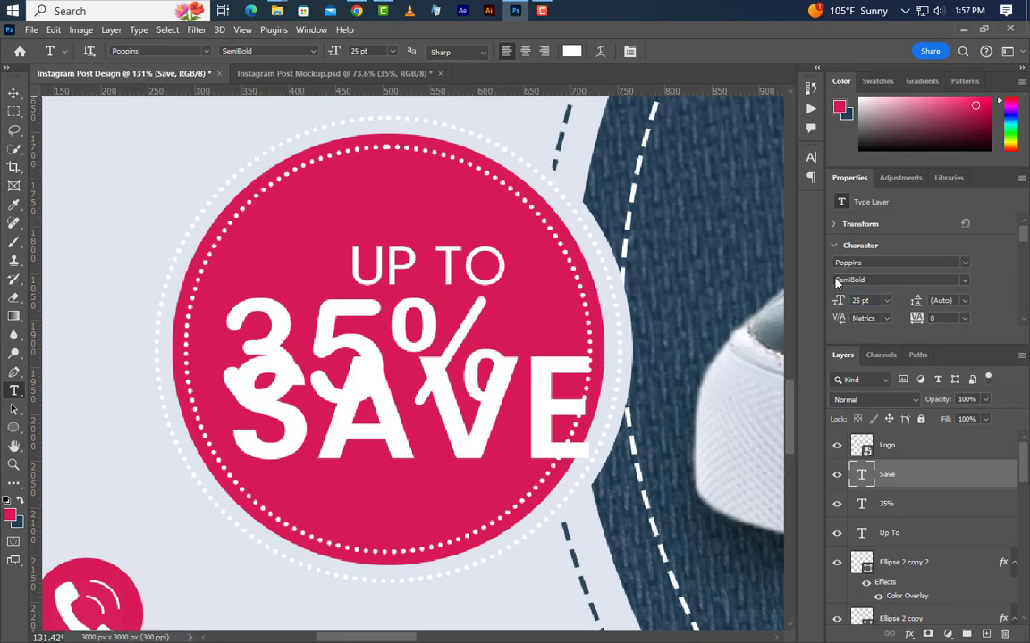
Step: Colour the SAVE text black (000000) and move it under the 35% text
{"action": "left_click", "coordinate": [811, 157]}
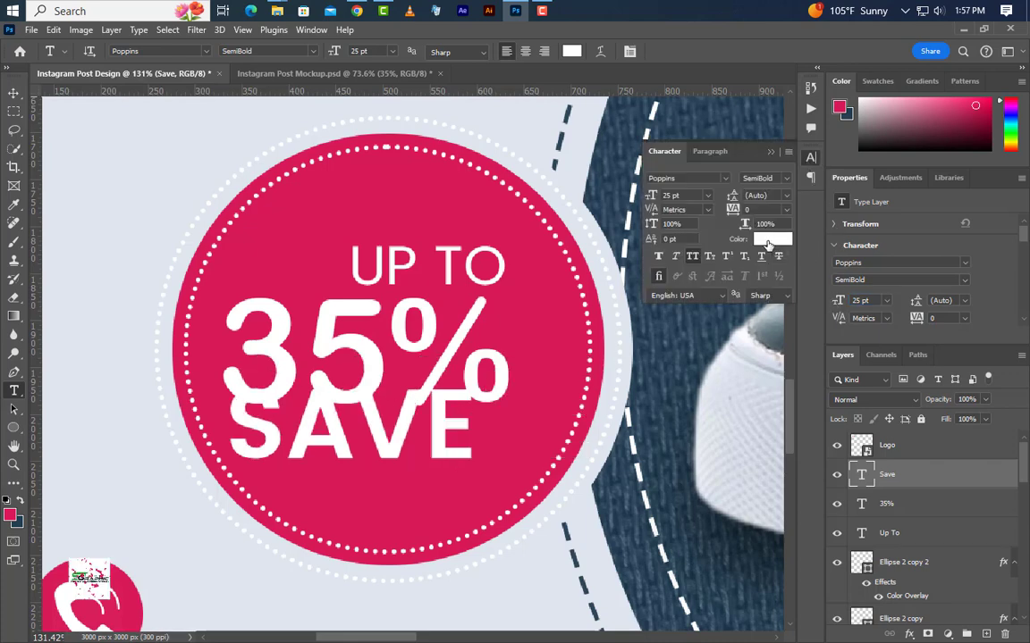
{"action": "left_click", "coordinate": [767, 239]}
{"action": "type", "text": "000000"}
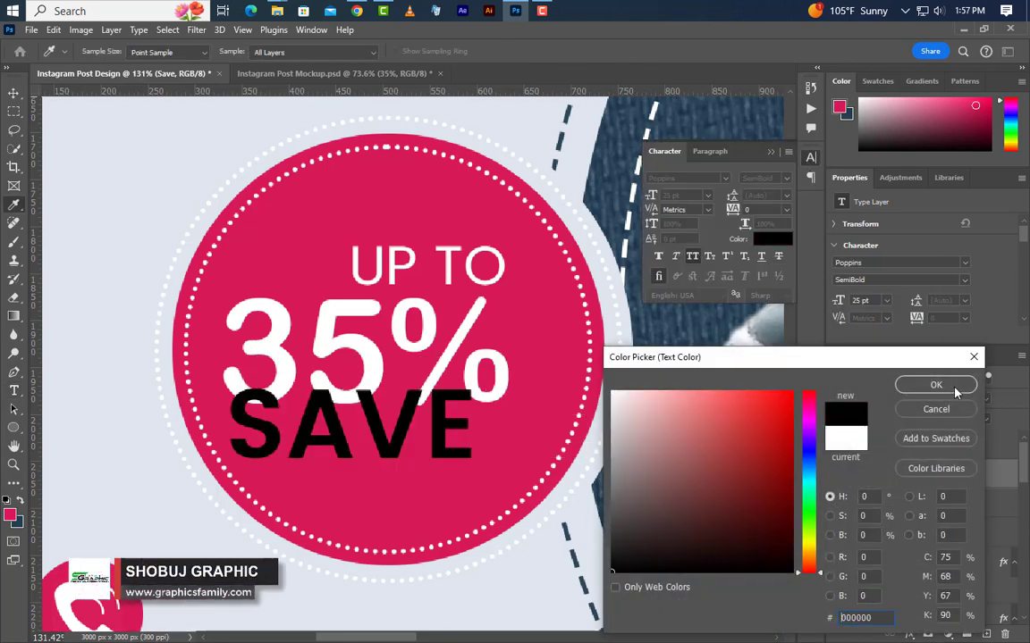
{"action": "left_click", "coordinate": [936, 385]}
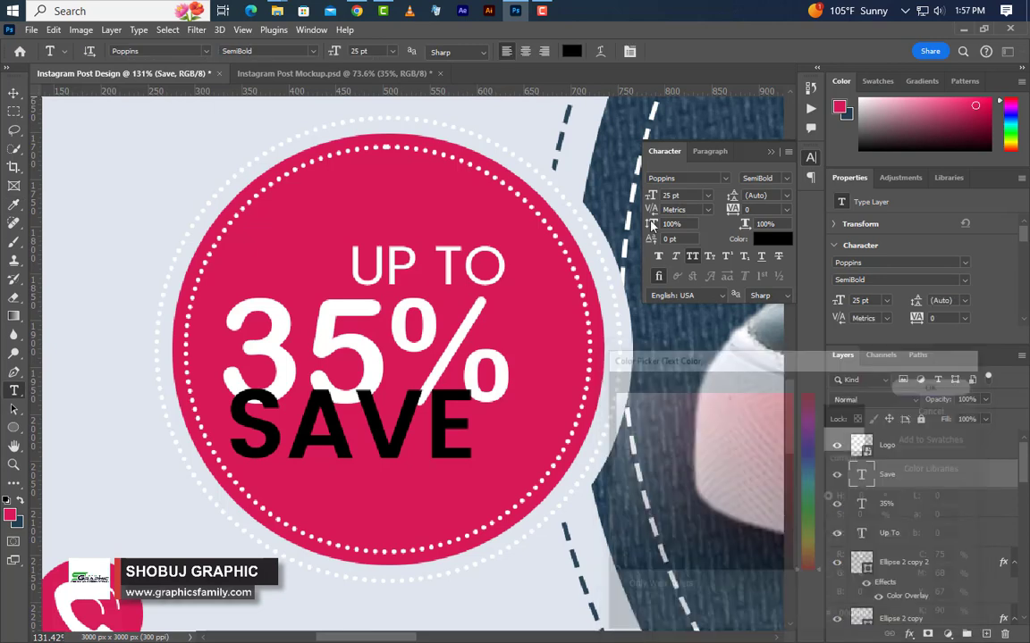
{"action": "left_click", "coordinate": [771, 152]}
{"action": "key", "text": "v"}
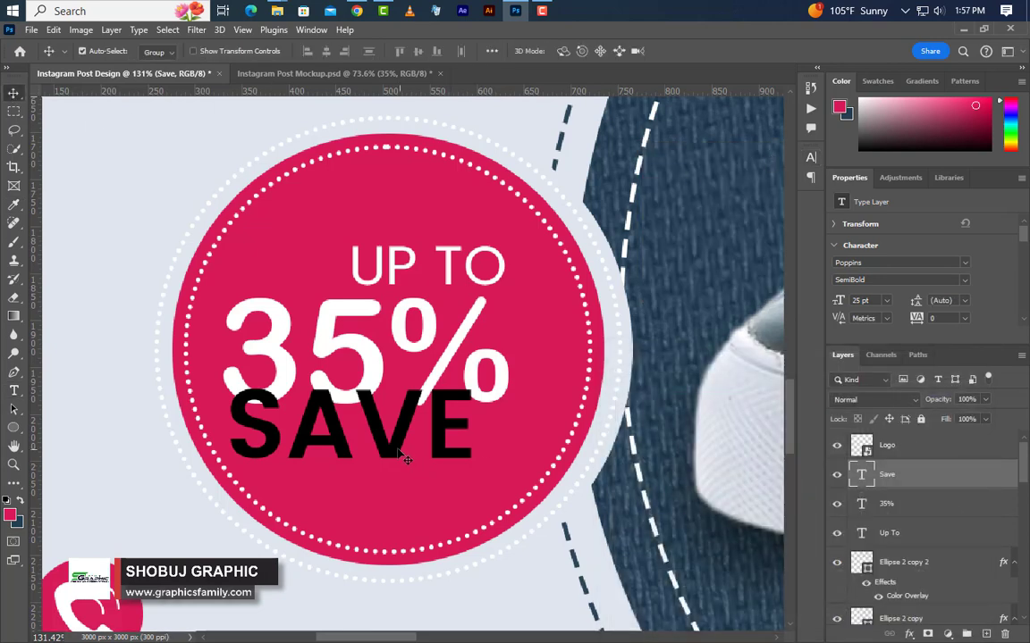
{"action": "left_click_drag", "start_coordinate": [407, 460], "coordinate": [389, 480]}
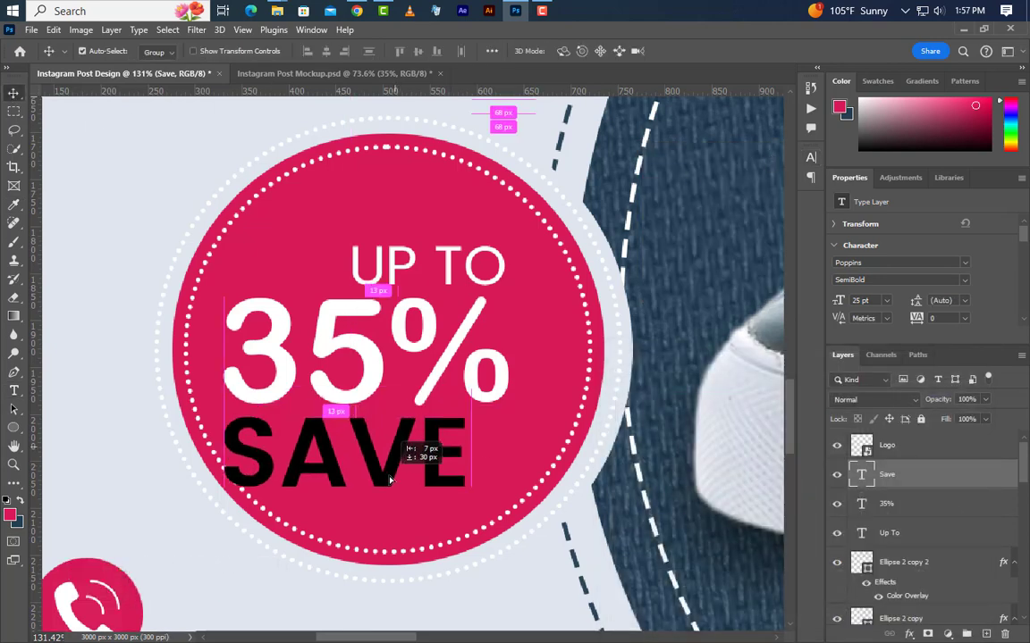
Step: Group the UP TO, 35% and SAVE text layers together
{"action": "left_click", "coordinate": [888, 505], "text": "ctrl"}
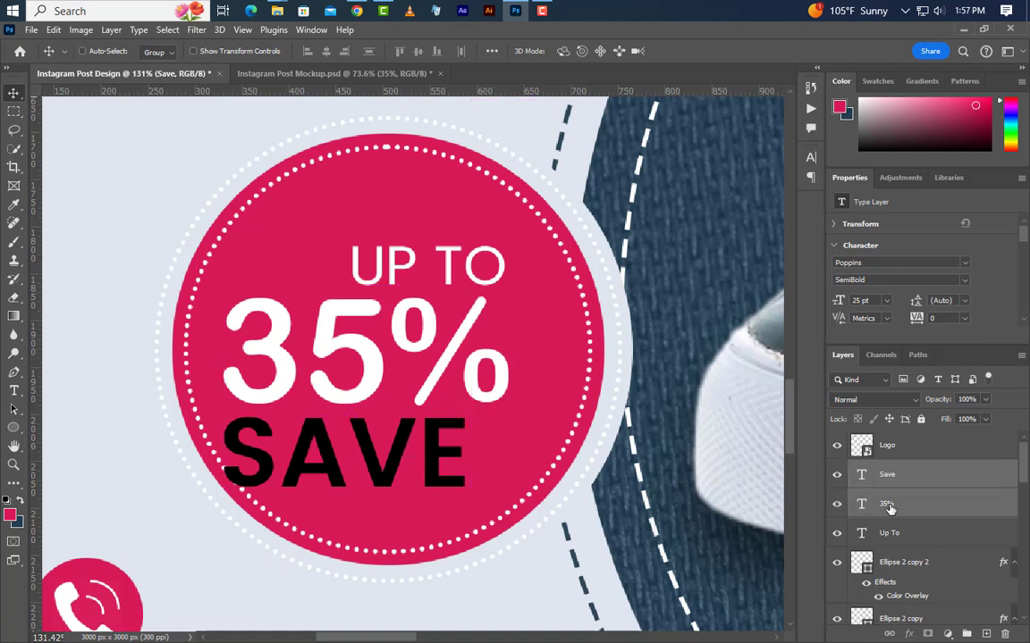
{"action": "left_click", "coordinate": [893, 533], "text": "ctrl"}
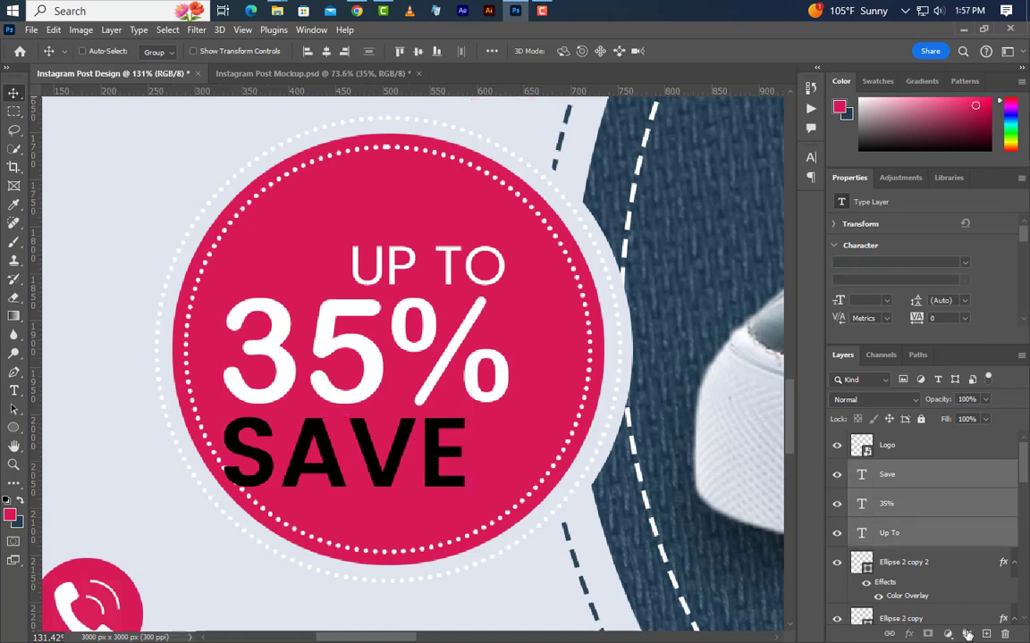
{"action": "key", "text": "ctrl+g"}
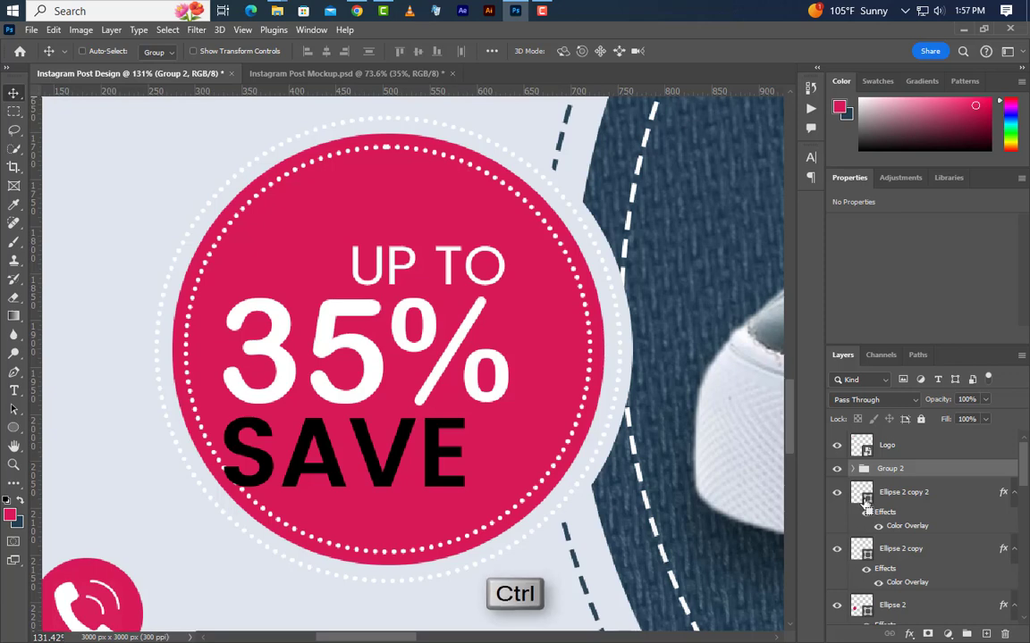
Step: Centre the text group horizontally and vertically on the outer badge circle, then deselect
{"action": "left_click", "coordinate": [865, 506], "text": "ctrl"}
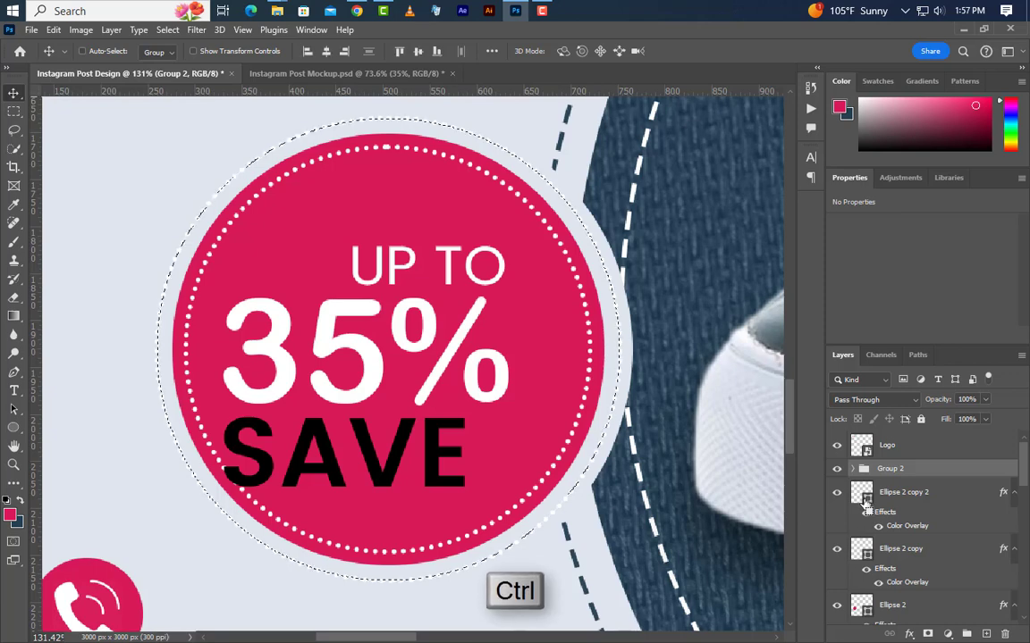
{"action": "left_click", "coordinate": [326, 50]}
{"action": "left_click", "coordinate": [418, 51]}
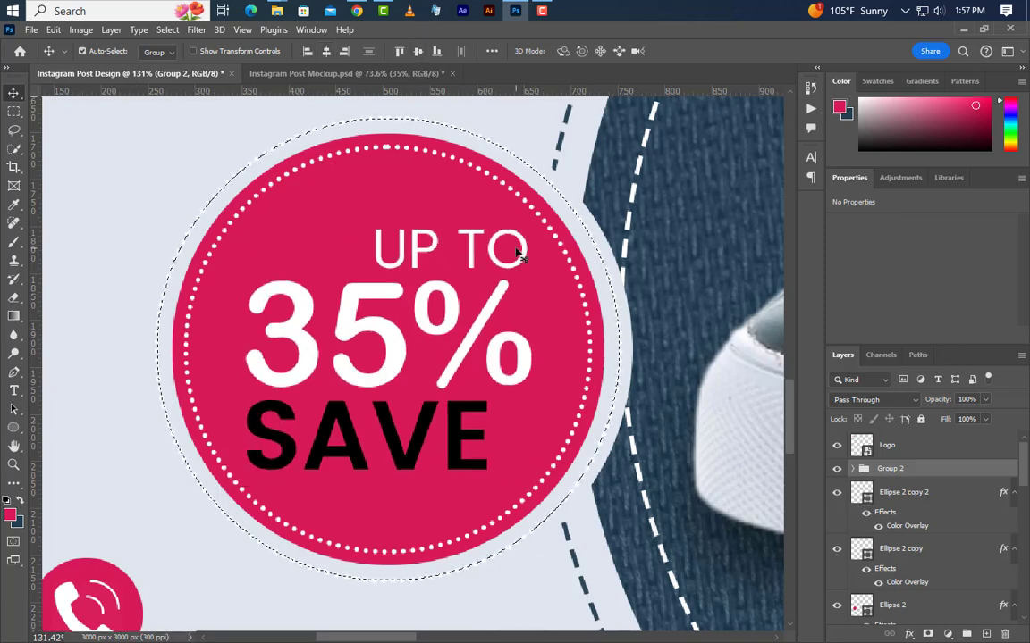
{"action": "key", "text": "ctrl+d"}
{"action": "scroll", "coordinate": [517, 333], "scroll_direction": "down", "scroll_amount": 2}
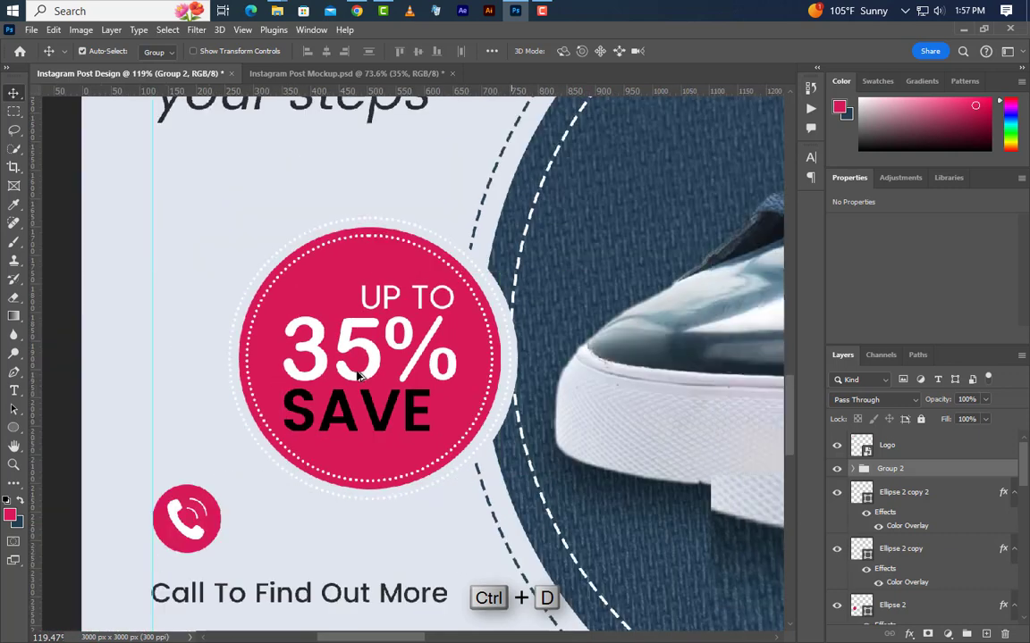
{"action": "scroll", "coordinate": [358, 376], "scroll_direction": "down", "scroll_amount": 2}
{"action": "scroll", "coordinate": [357, 376], "scroll_direction": "down", "scroll_amount": 2}
{"action": "scroll", "coordinate": [357, 376], "scroll_direction": "down", "scroll_amount": 1}
{"action": "scroll", "coordinate": [361, 378], "scroll_direction": "down", "scroll_amount": 1}
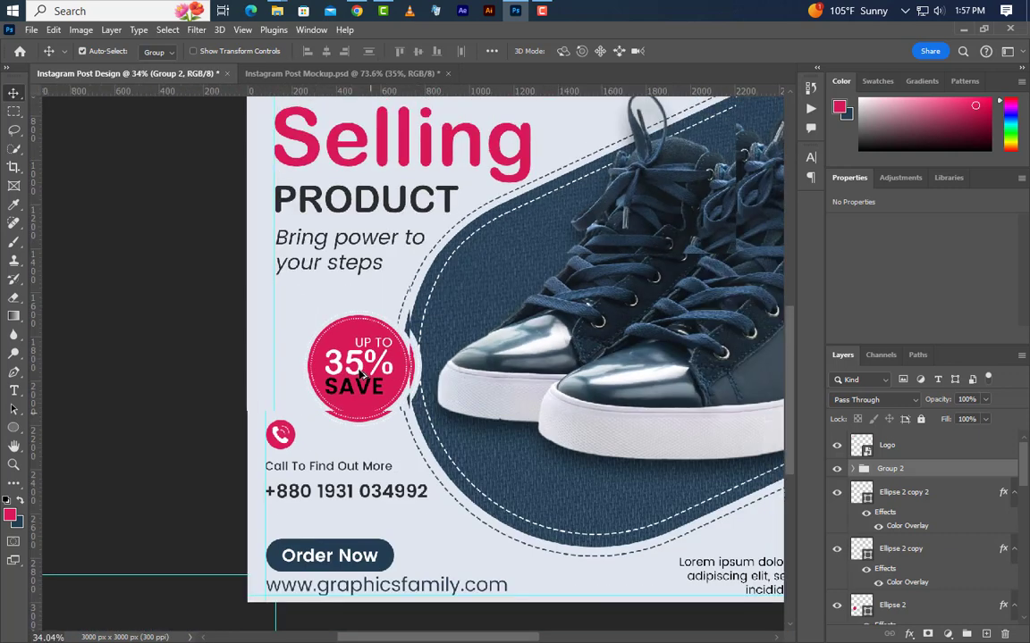
{"action": "scroll", "coordinate": [360, 378], "scroll_direction": "down", "scroll_amount": 2}
{"action": "scroll", "coordinate": [393, 348], "scroll_direction": "down", "scroll_amount": 2}
{"action": "scroll", "coordinate": [438, 313], "scroll_direction": "down", "scroll_amount": 2}
{"action": "scroll", "coordinate": [489, 282], "scroll_direction": "down", "scroll_amount": 1}
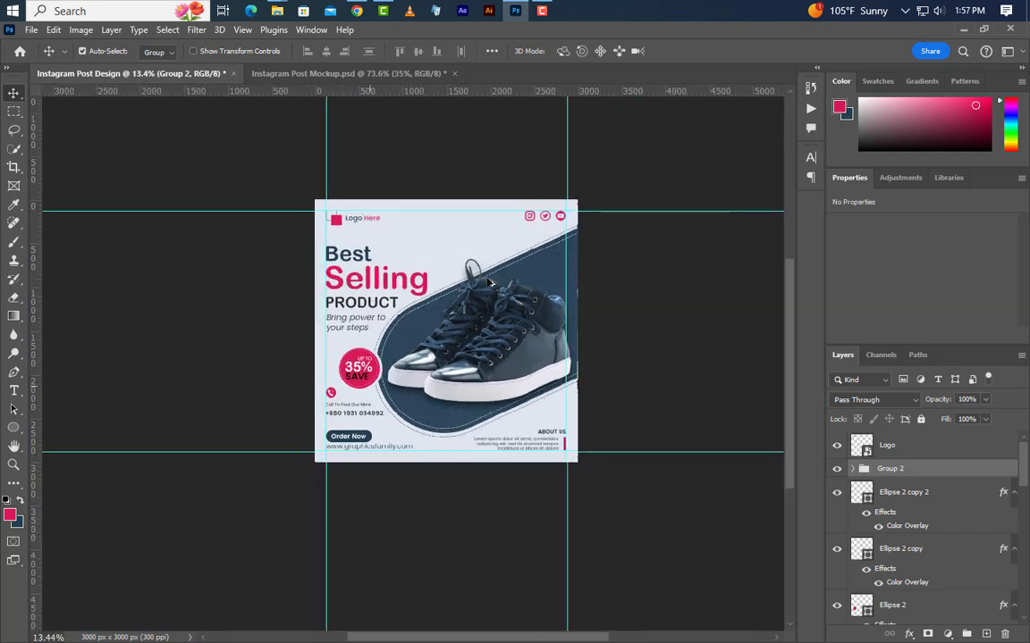
{"action": "scroll", "coordinate": [489, 282], "scroll_direction": "up", "scroll_amount": 1}
{"action": "scroll", "coordinate": [480, 293], "scroll_direction": "up", "scroll_amount": 1}
{"action": "scroll", "coordinate": [471, 305], "scroll_direction": "up", "scroll_amount": 1}
{"action": "scroll", "coordinate": [462, 317], "scroll_direction": "up", "scroll_amount": 1}
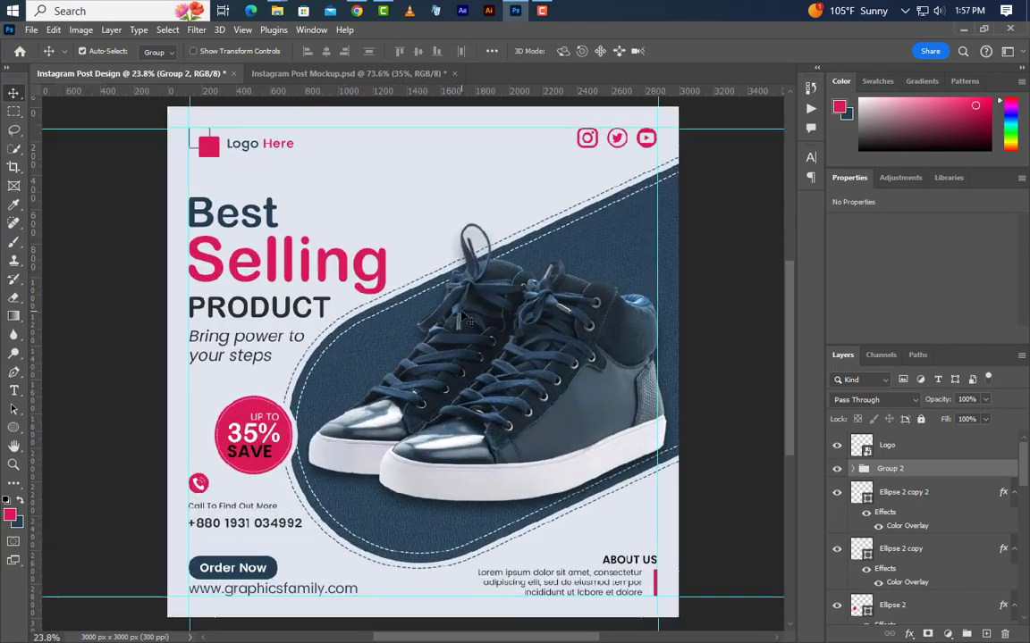